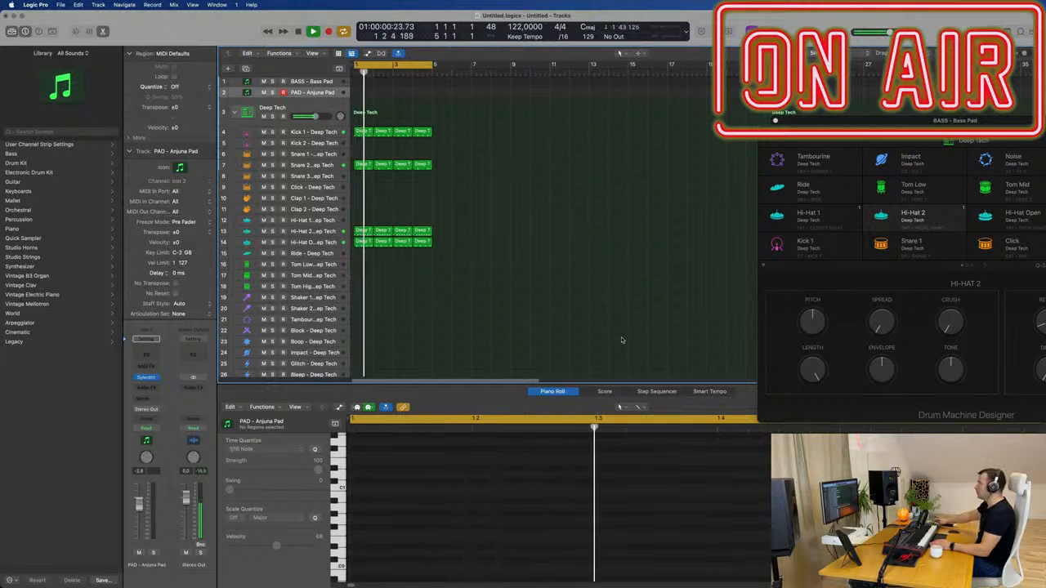
Step: Play the drum loop and enlarge the track heights of BASS - Bass Pad and PAD - Anjuna Pad
key(space)
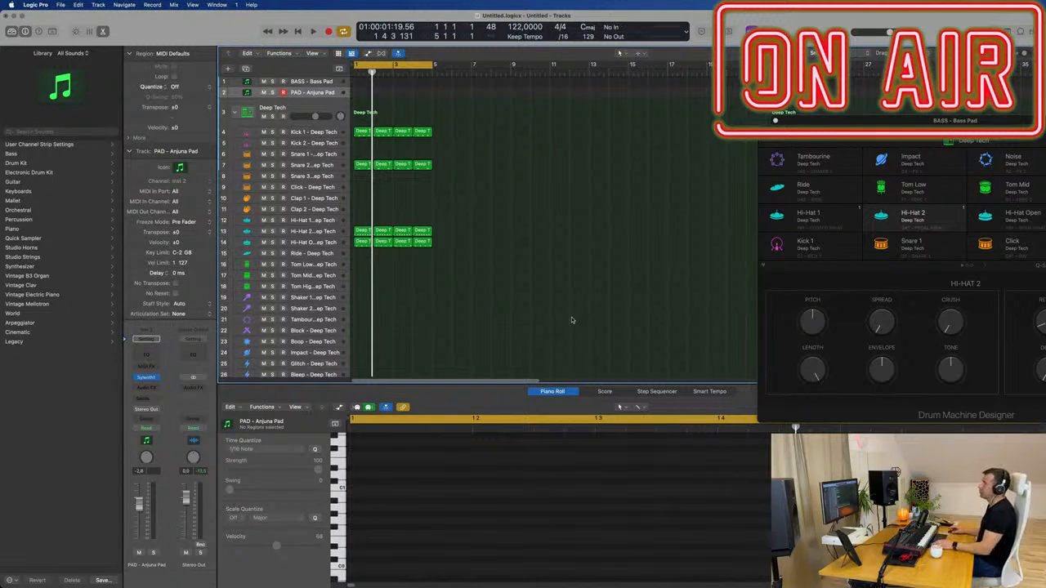
key(space)
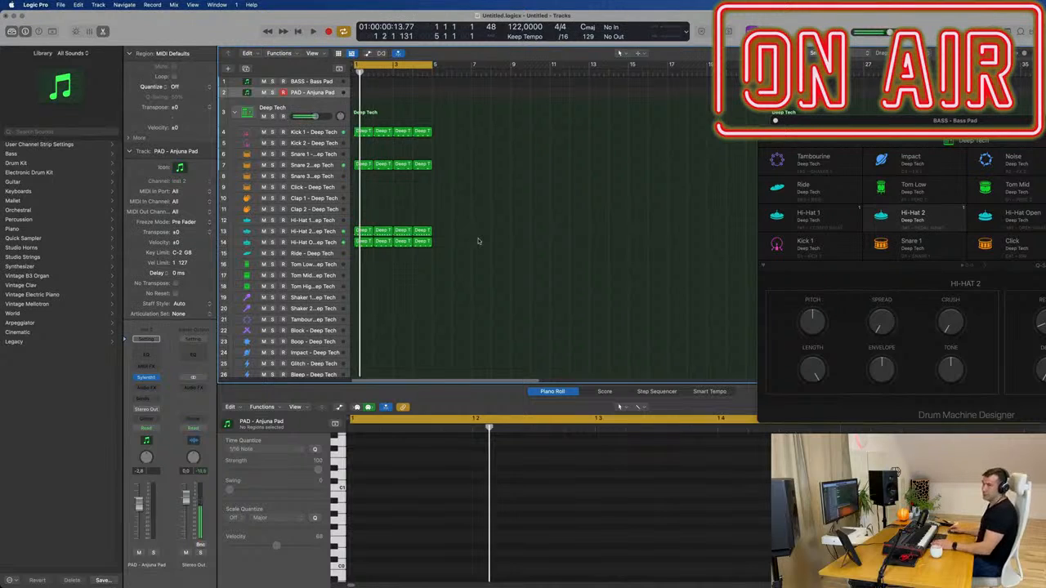
click(330, 84)
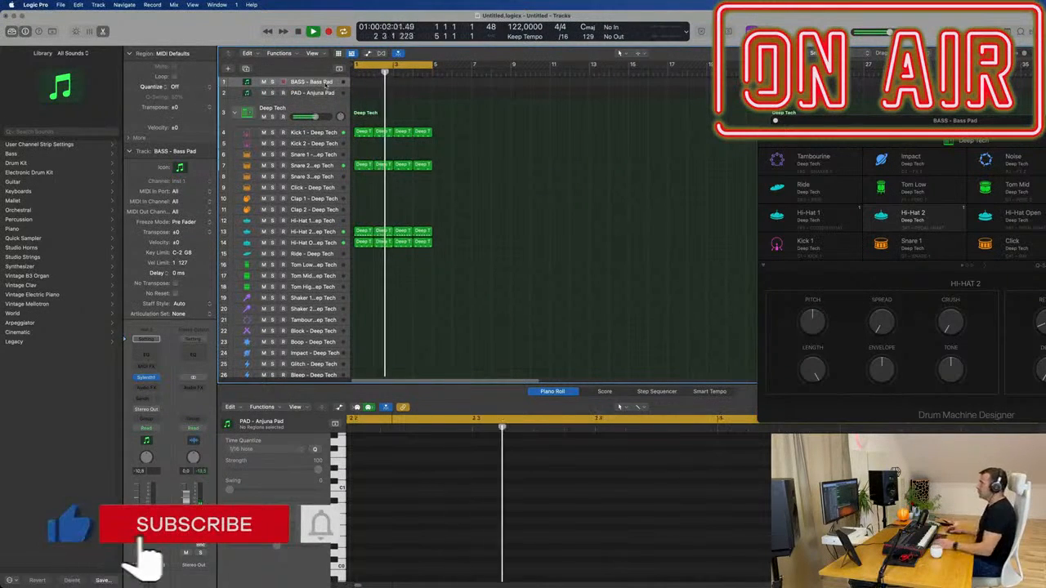
drag(324, 86, 320, 124)
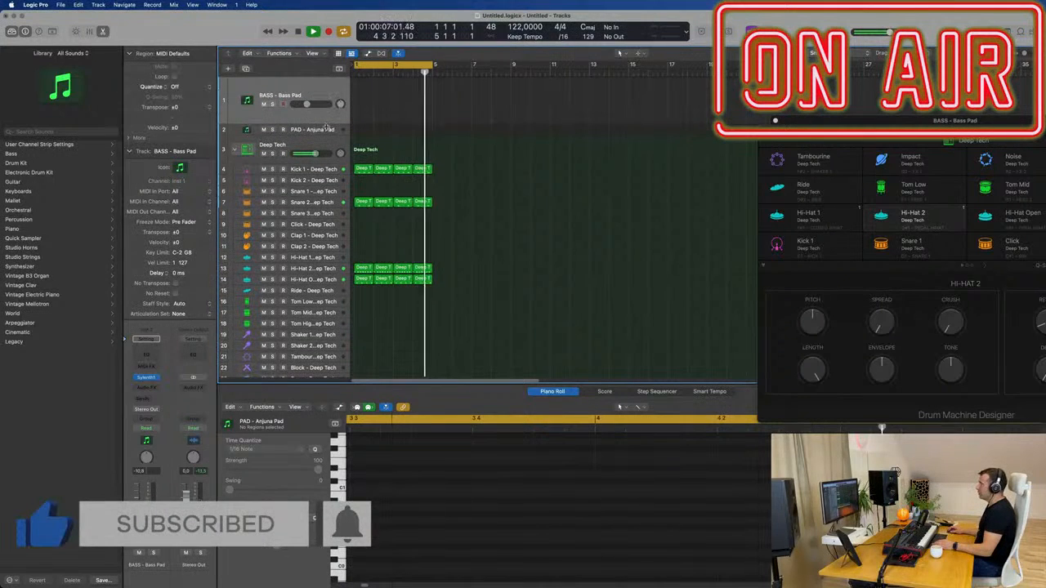
click(329, 130)
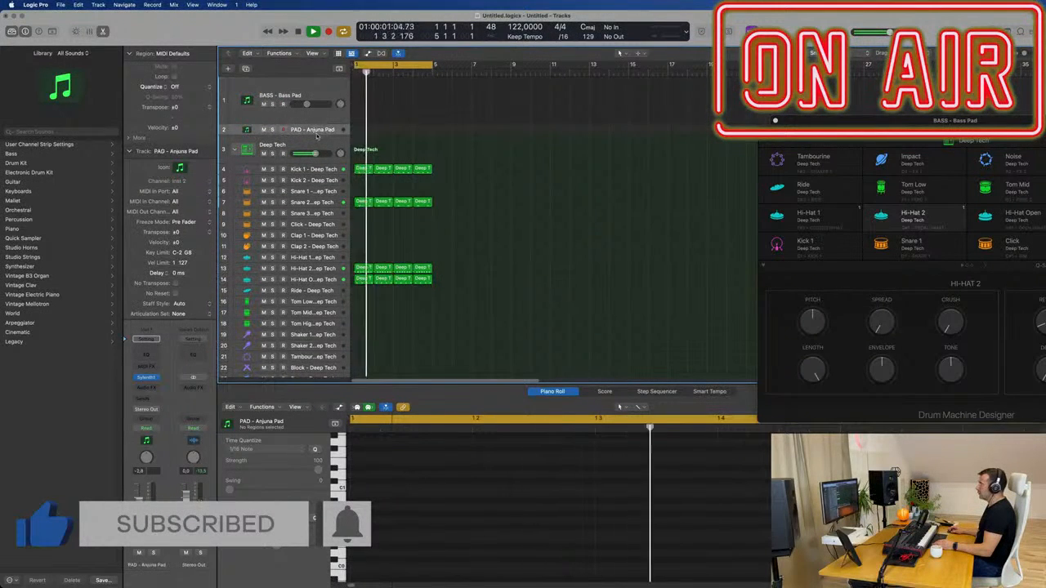
drag(316, 137, 316, 163)
Step: Open the Sylenth1 instrument of the BASS - Bass Pad track and set its FilterCtl Cutoff to about 3.474
click(319, 93)
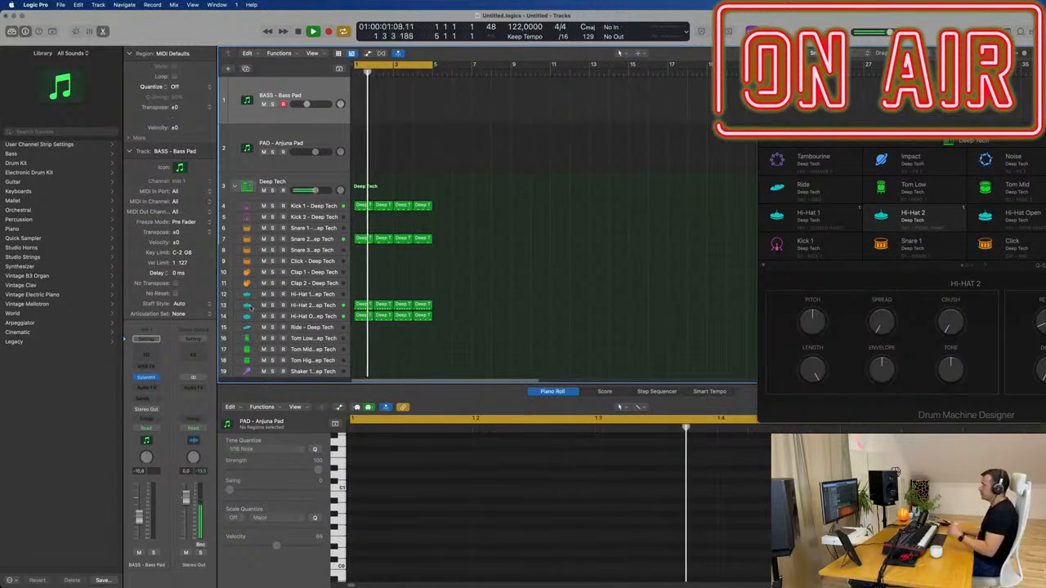
click(146, 378)
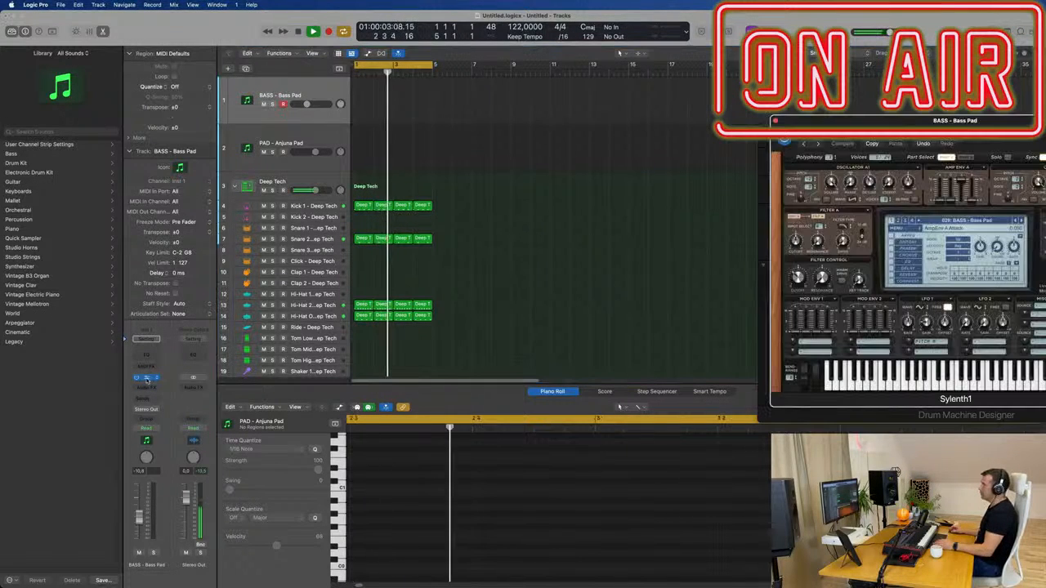
drag(990, 129, 755, 123)
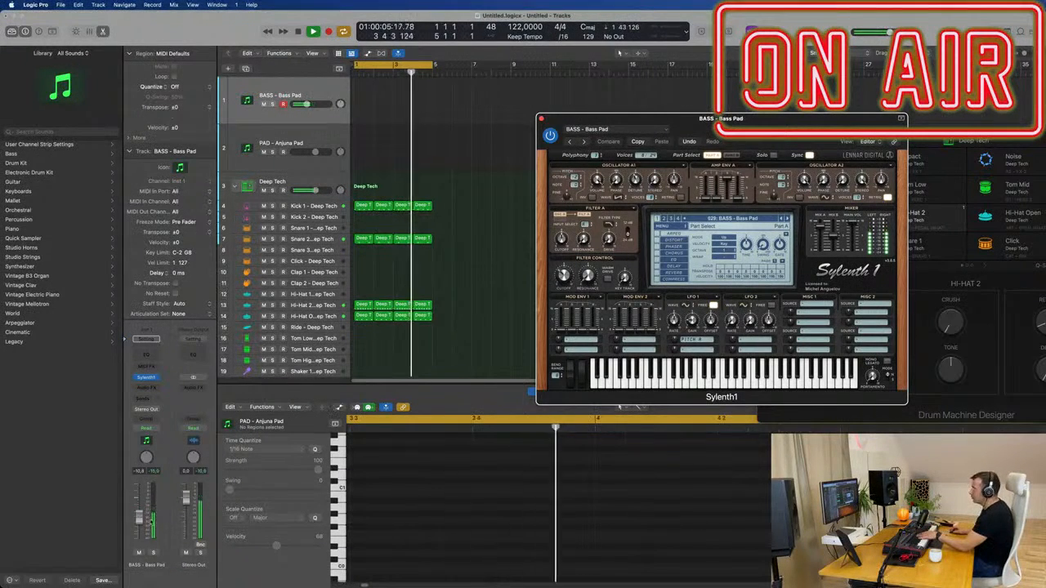
click(619, 406)
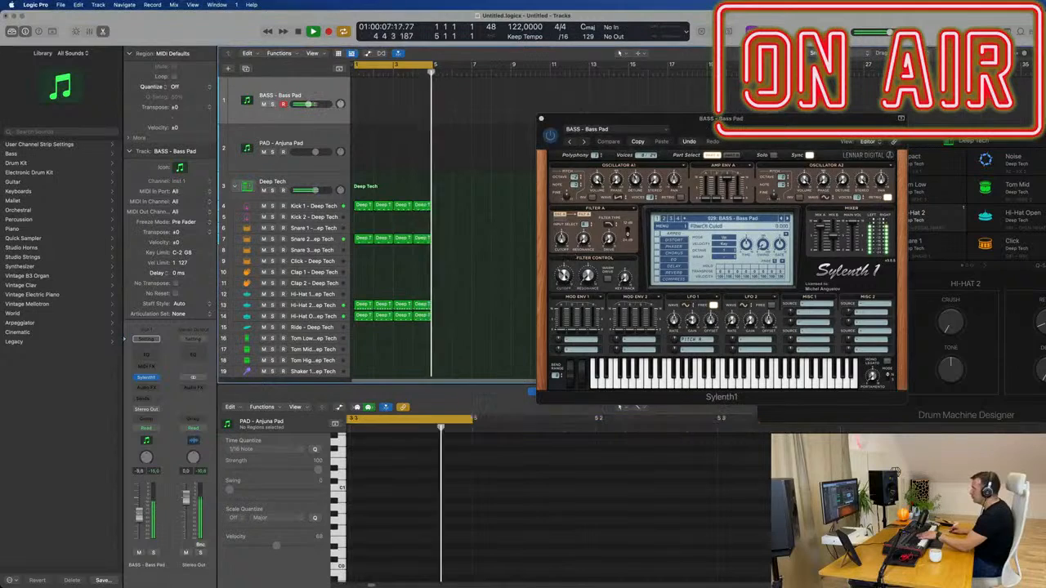
click(564, 277)
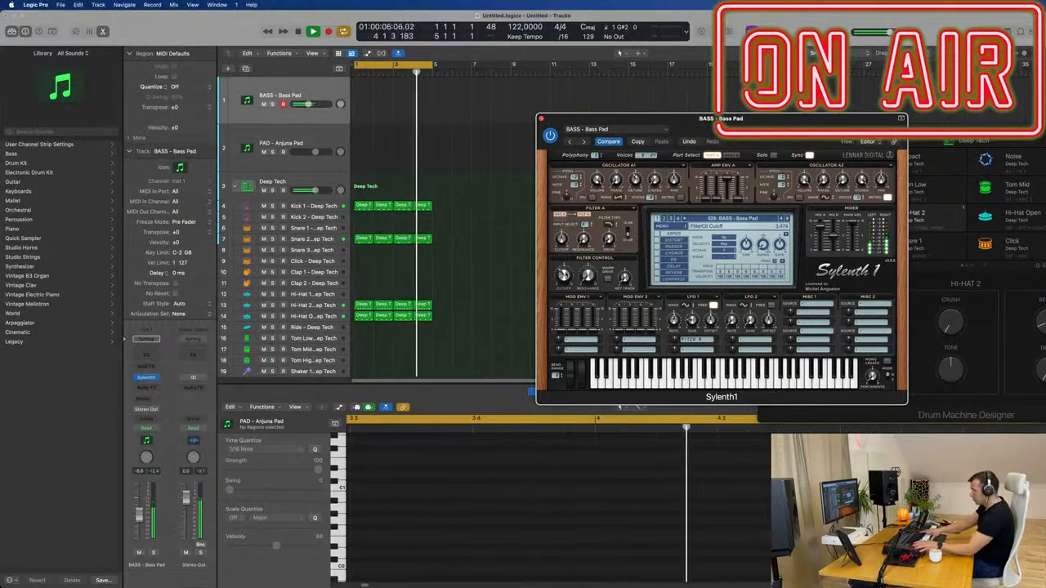
Step: Record a bass part over the four-bar cycle on the BASS - Bass Pad track and show it in the Piano Roll
key(r)
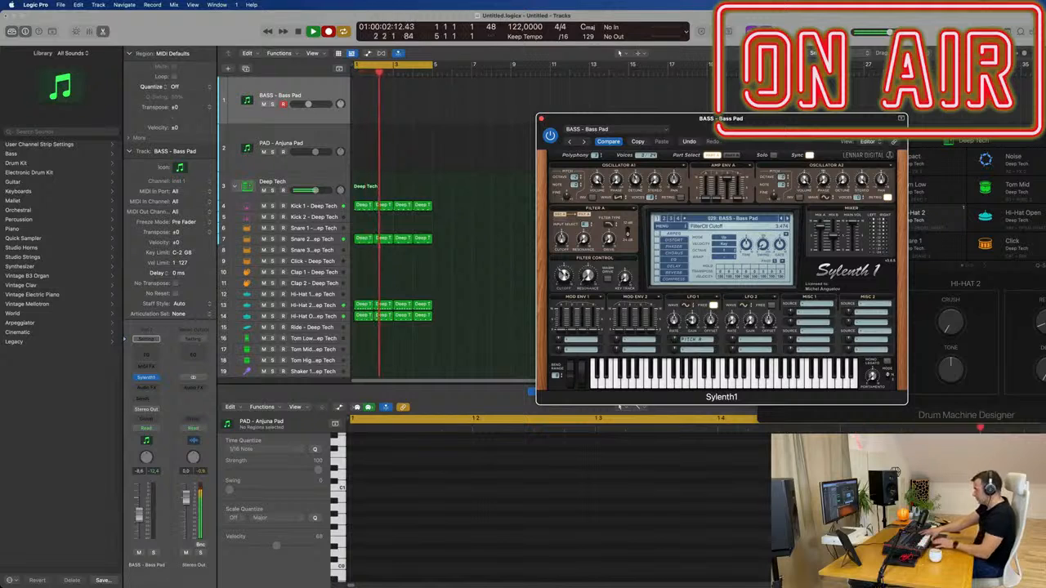
key(space)
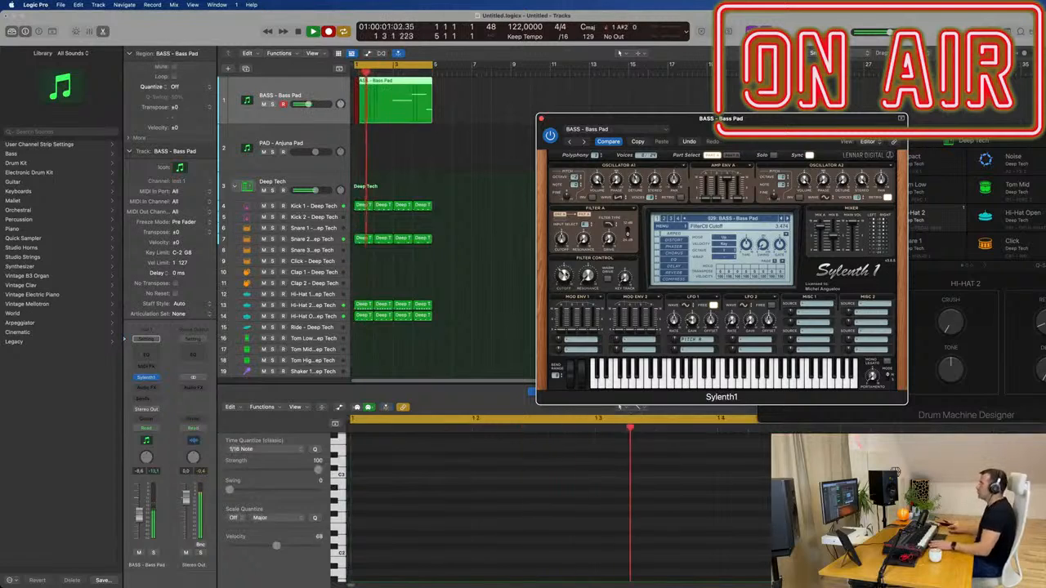
key(x)
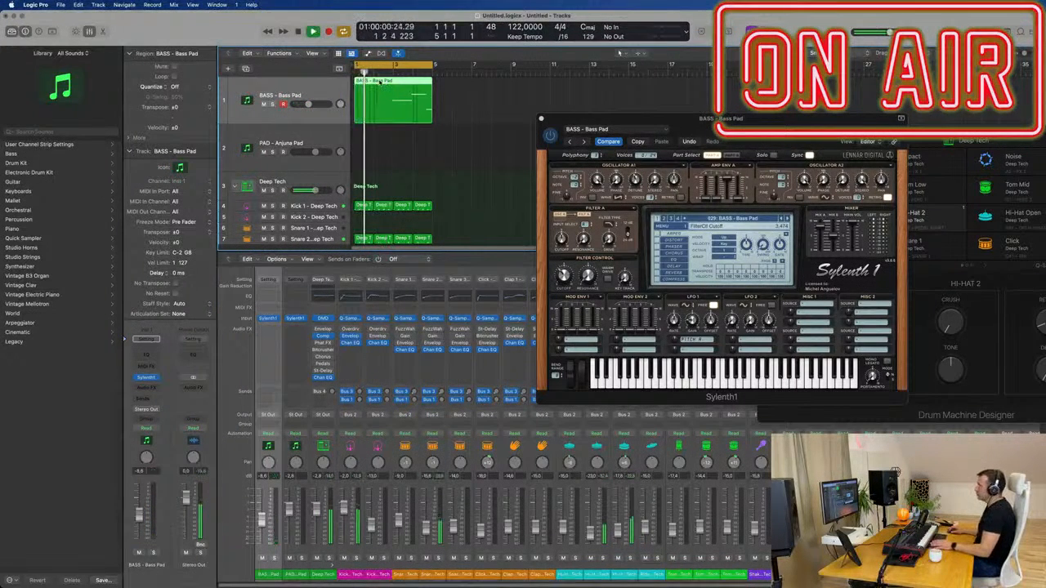
key(e)
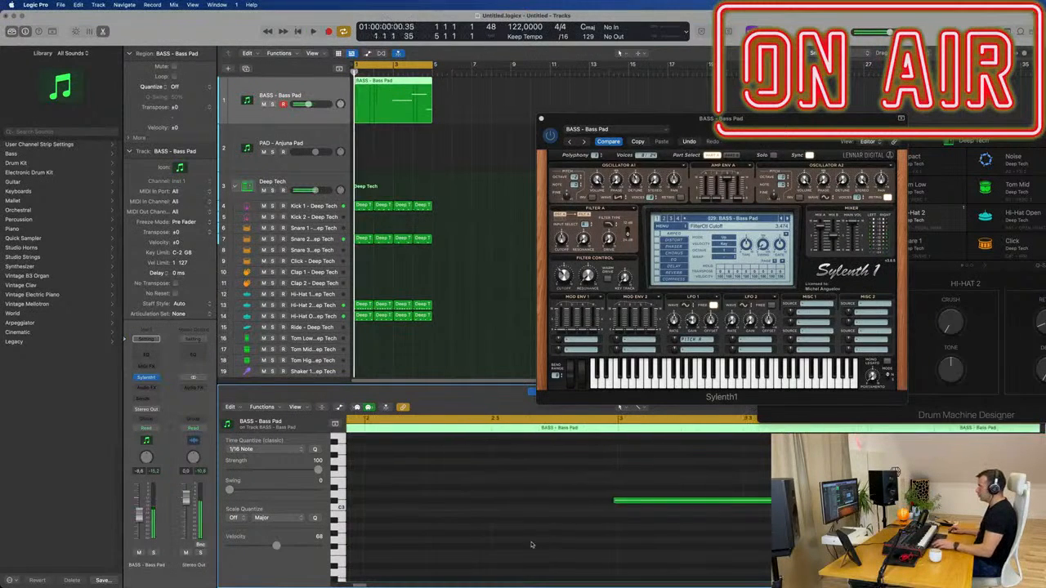
Step: Move the bass note at bar 3 to the start of bar 1 at a lower pitch, and lengthen it to bar 3
key(space)
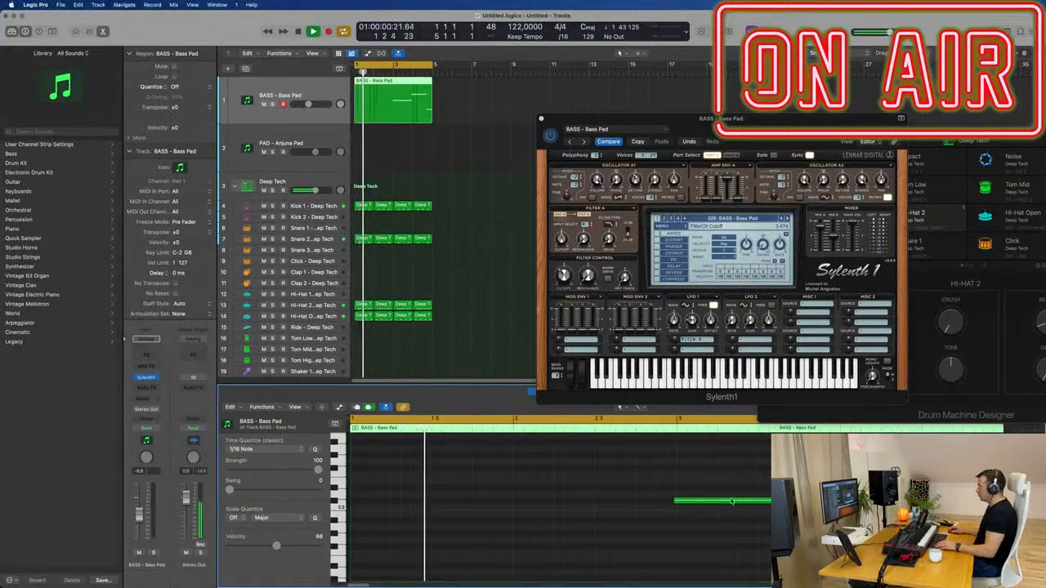
drag(734, 501, 415, 511)
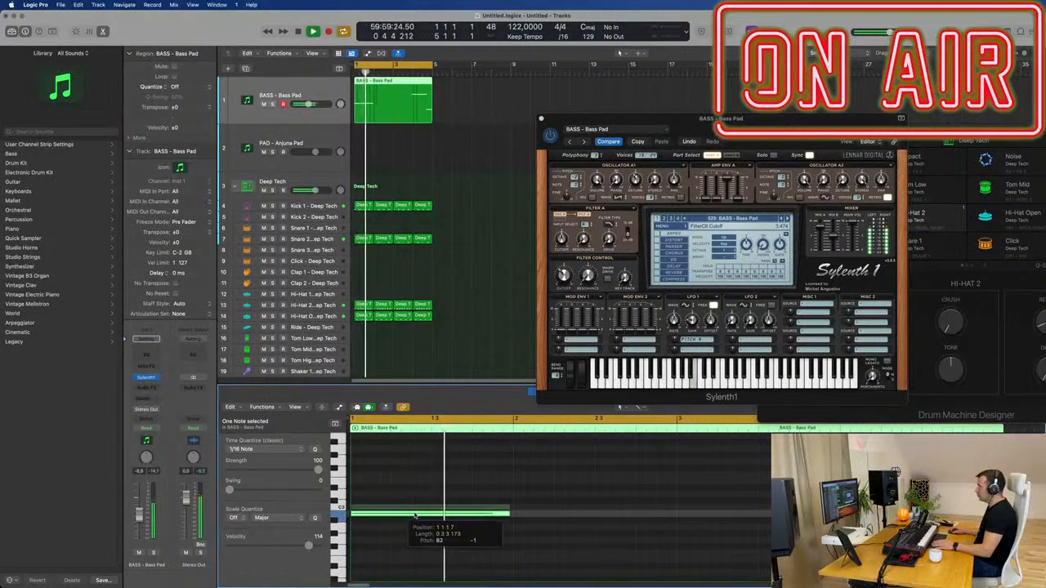
drag(415, 513, 427, 536)
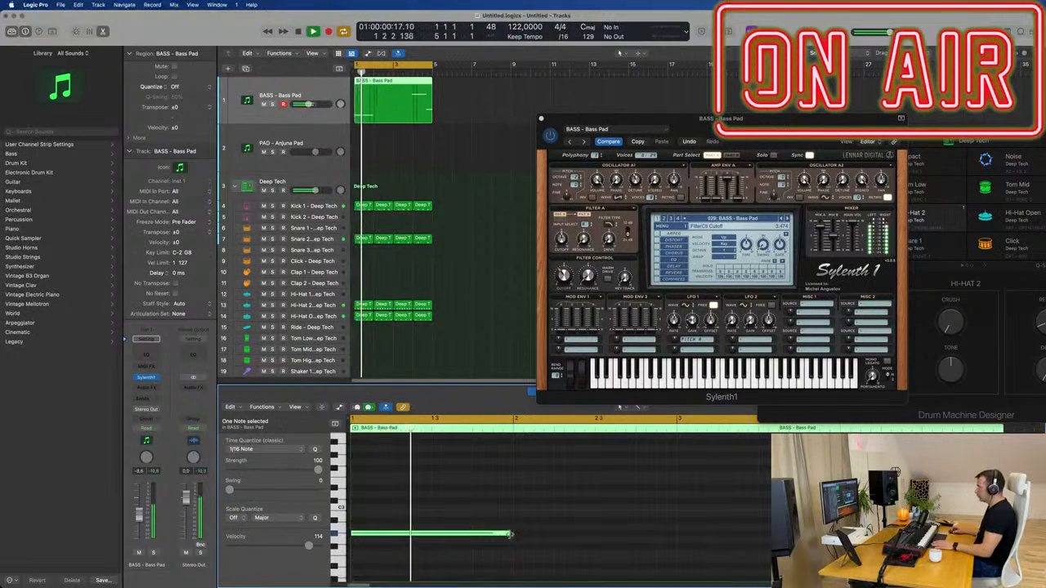
drag(509, 535, 676, 536)
click(696, 526)
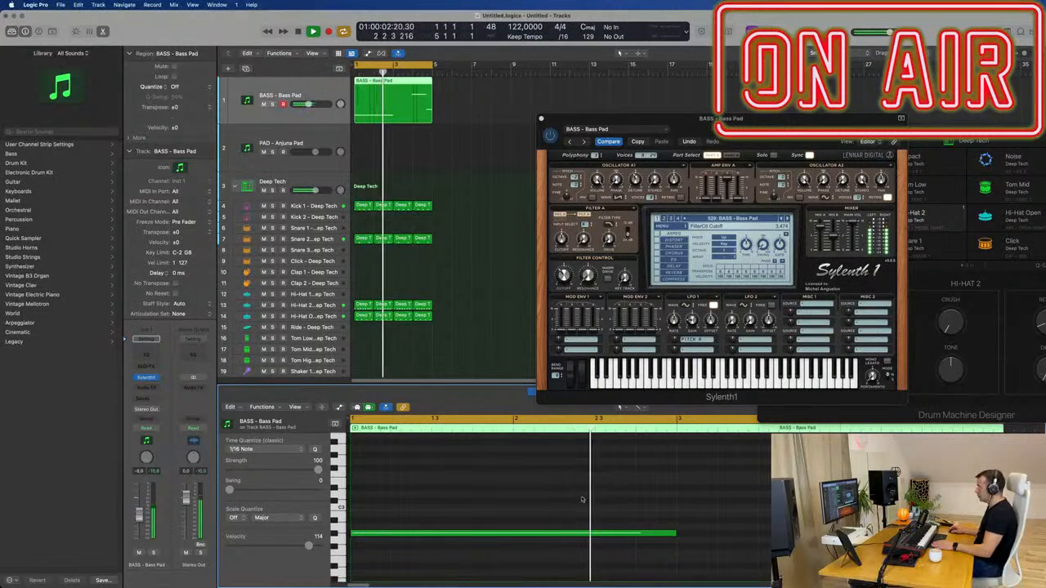
Step: Make the upper bass note start at bar 3 and raise the pitch of the short closing note
scroll(723, 514, left, 5)
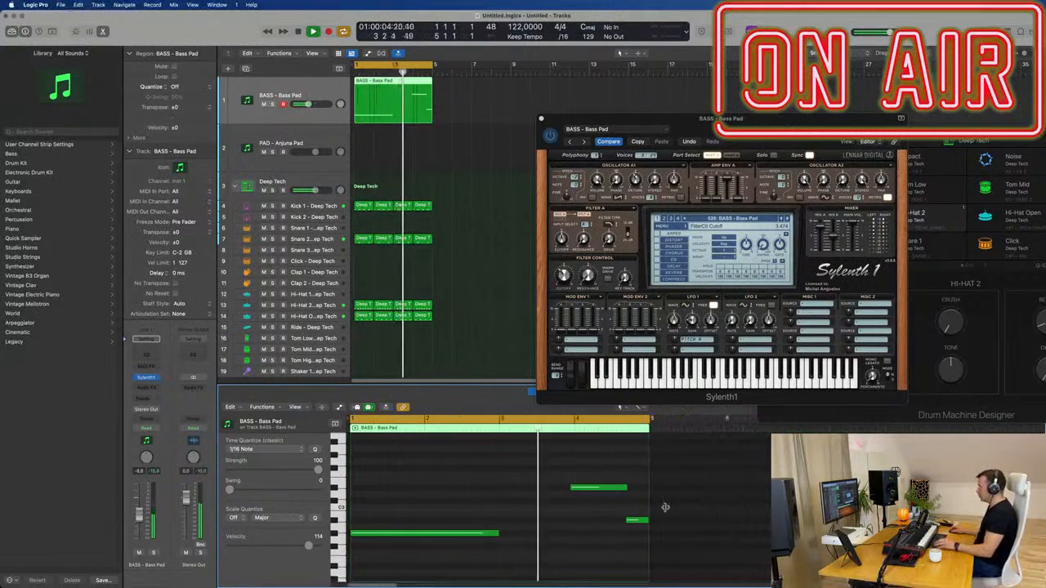
scroll(564, 504, up, 5)
scroll(561, 503, down, 5)
scroll(541, 519, down, 1)
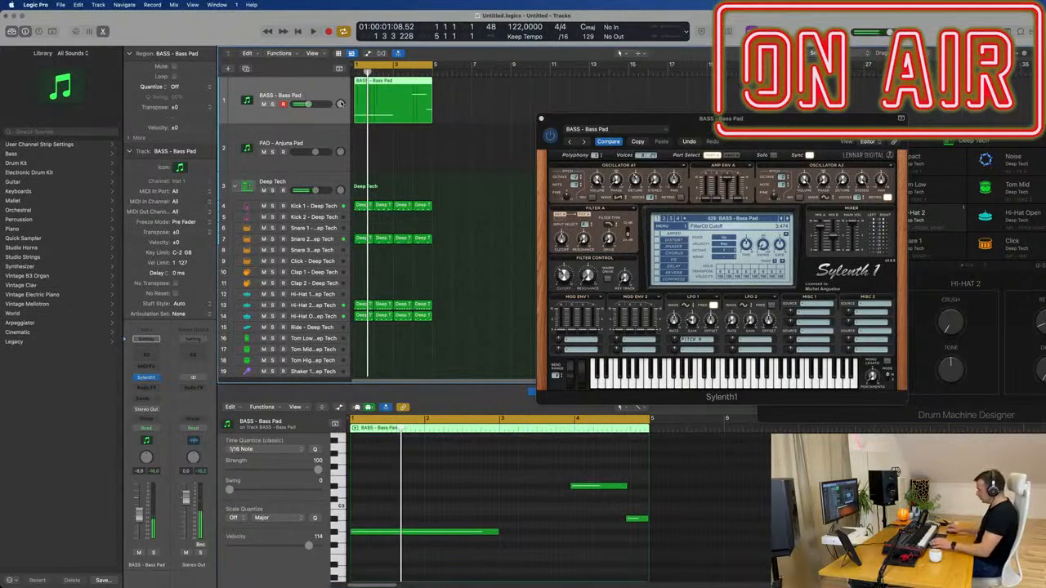
key(Delete)
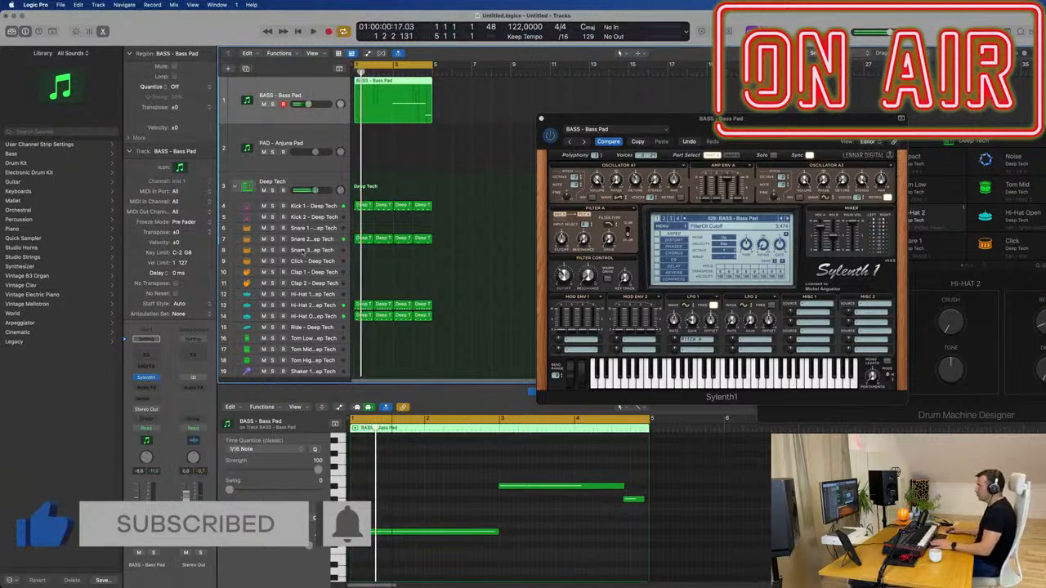
key(super+a)
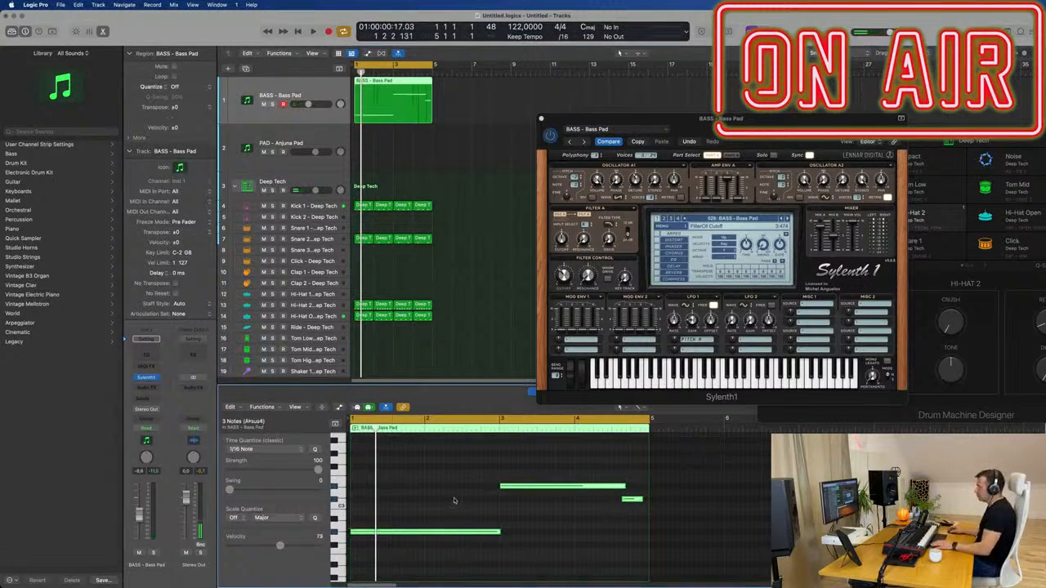
key(space)
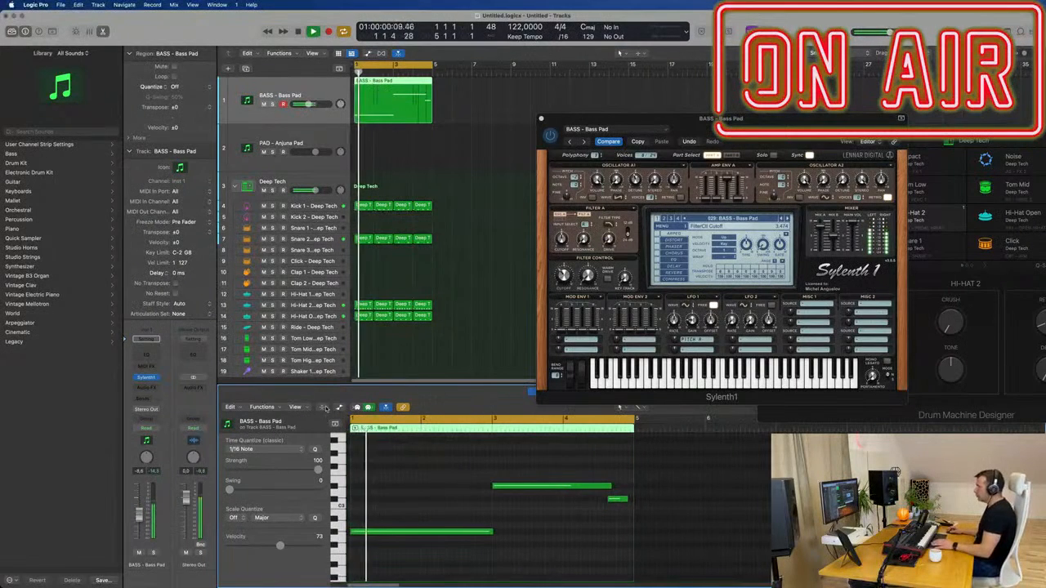
Step: Show the bass region's automation lane in the Piano Roll and display its Ch. 1: Pitch Bend data
key(a)
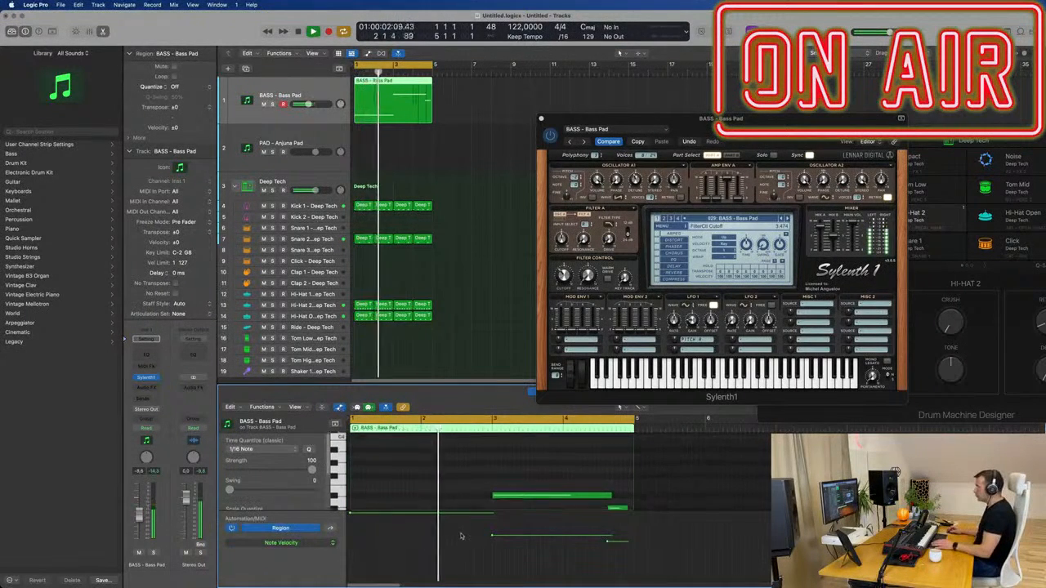
click(296, 542)
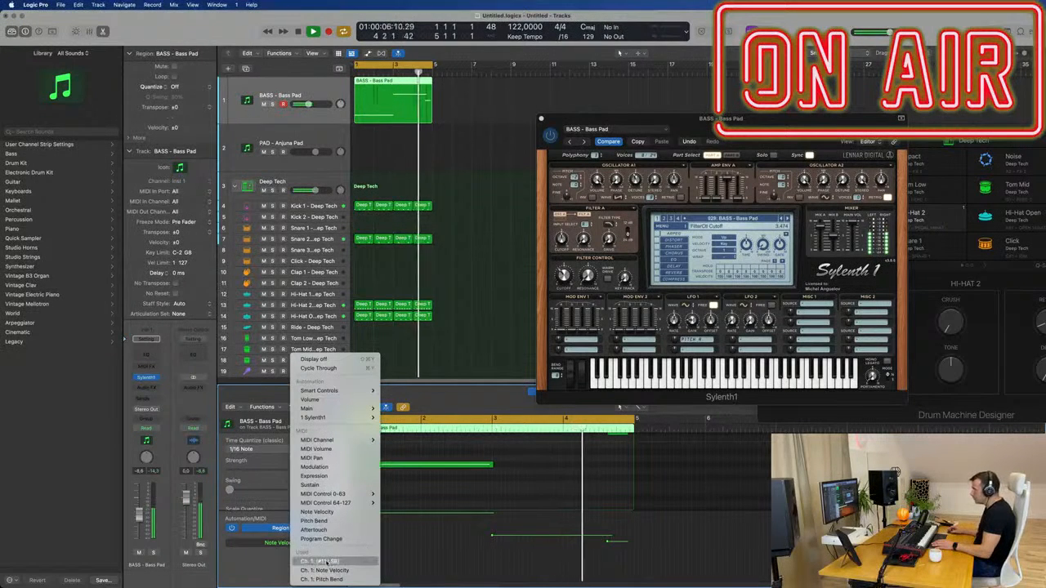
click(327, 562)
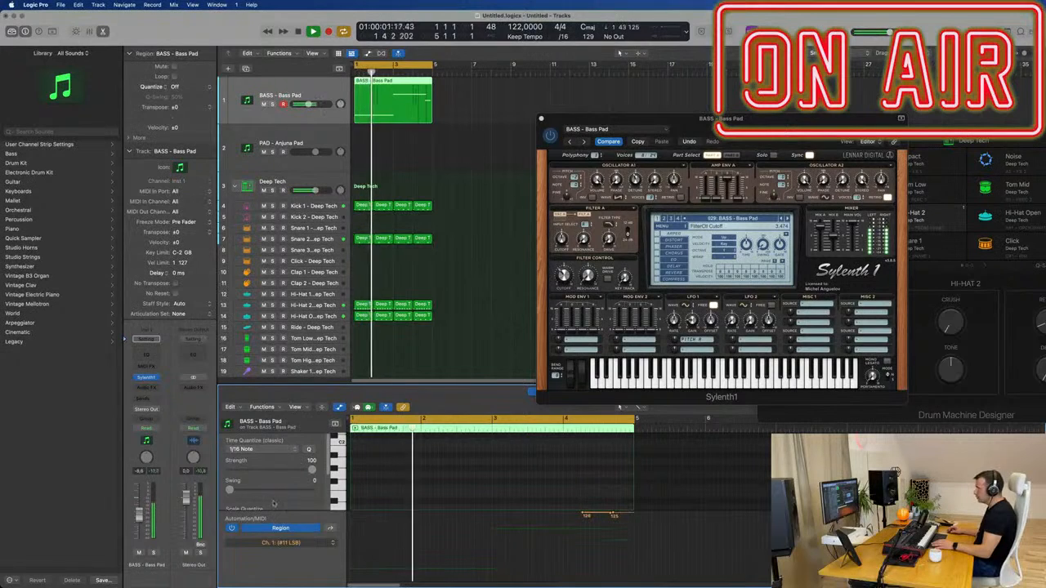
click(309, 544)
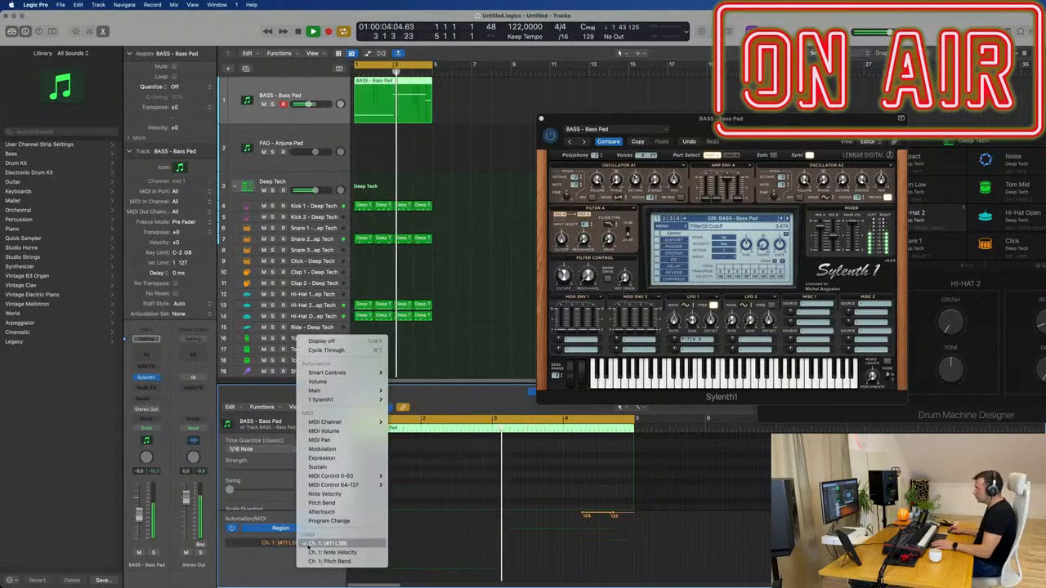
click(331, 562)
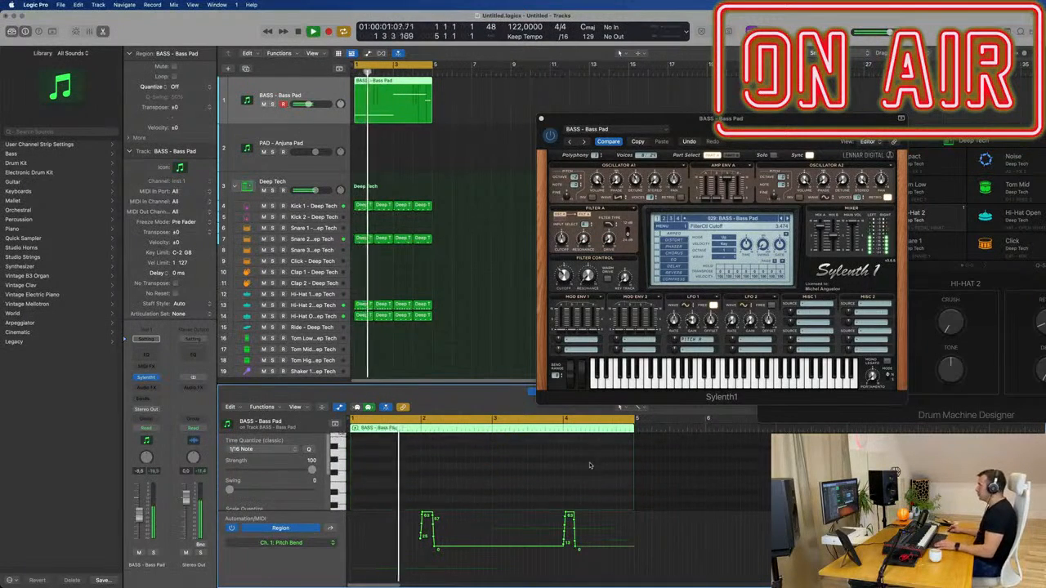
Step: Place the short last bass note at 4 4 1 1 with length 0 1 0 0, and lengthen the upper note to meet it
scroll(595, 465, up, 5)
scroll(621, 475, down, 1)
scroll(623, 477, down, 1)
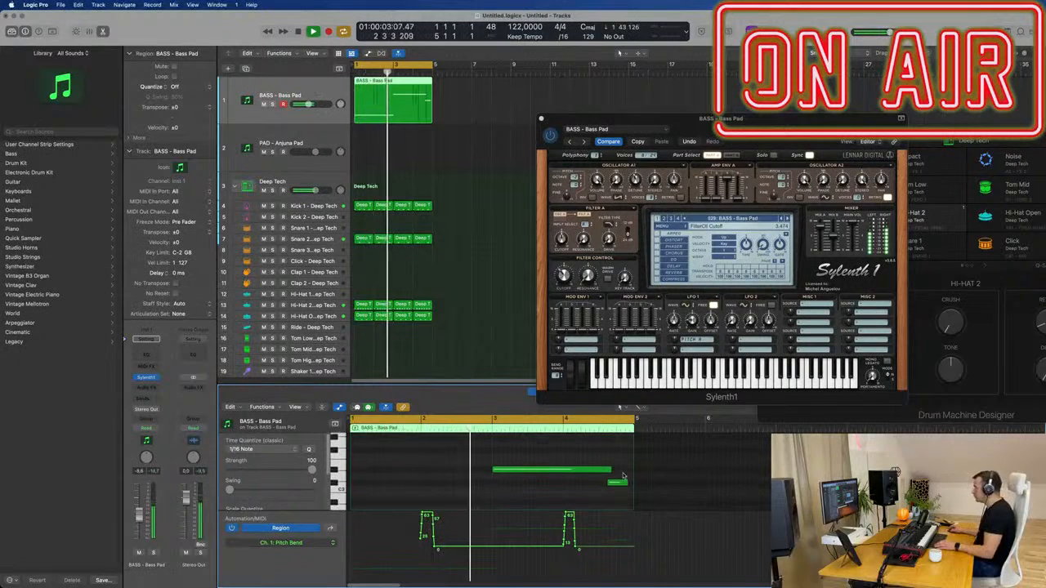
click(623, 484)
drag(624, 487, 615, 470)
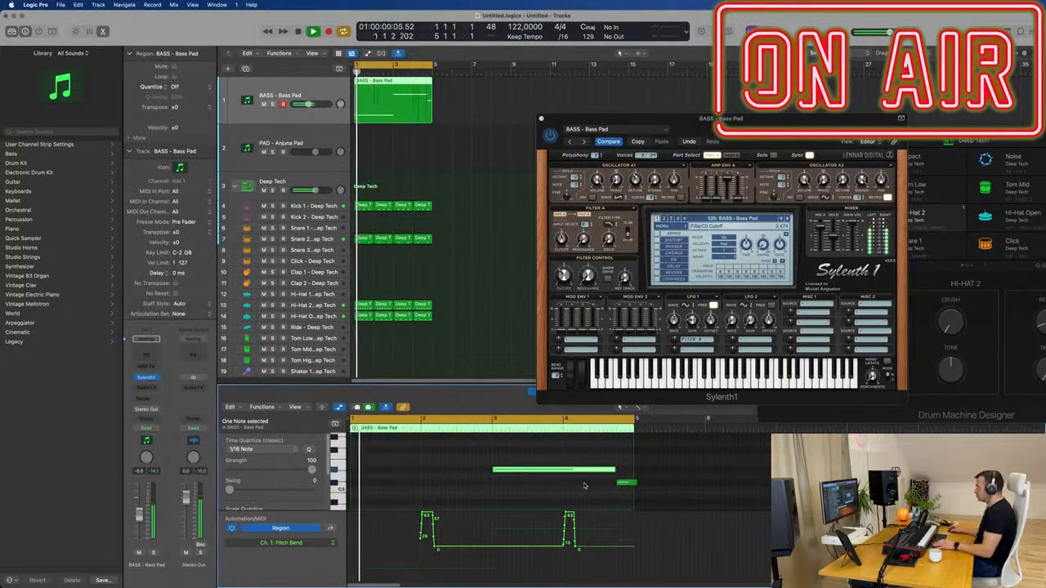
drag(637, 483, 633, 483)
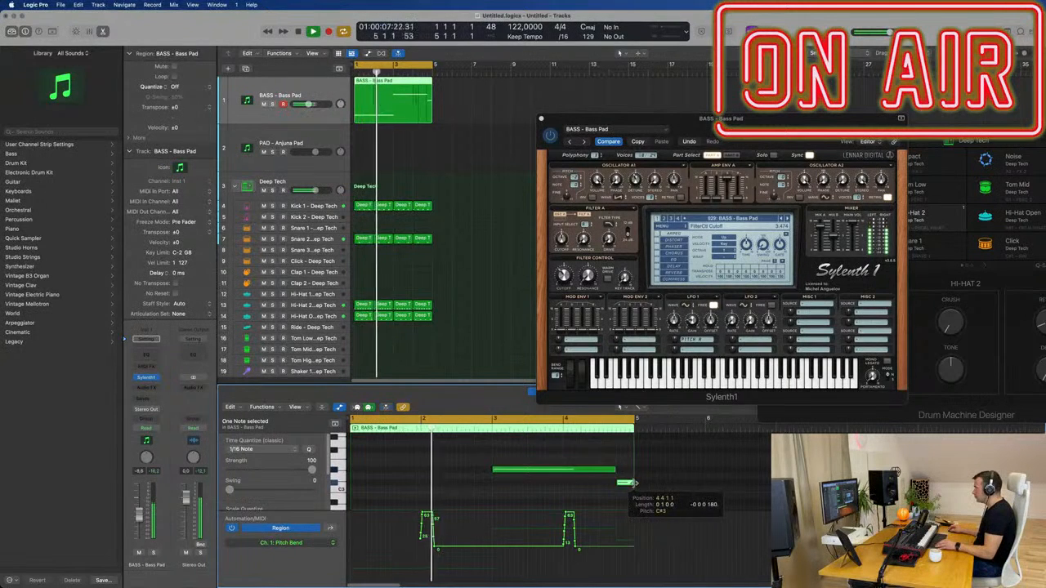
scroll(476, 473, down, 5)
scroll(481, 478, down, 3)
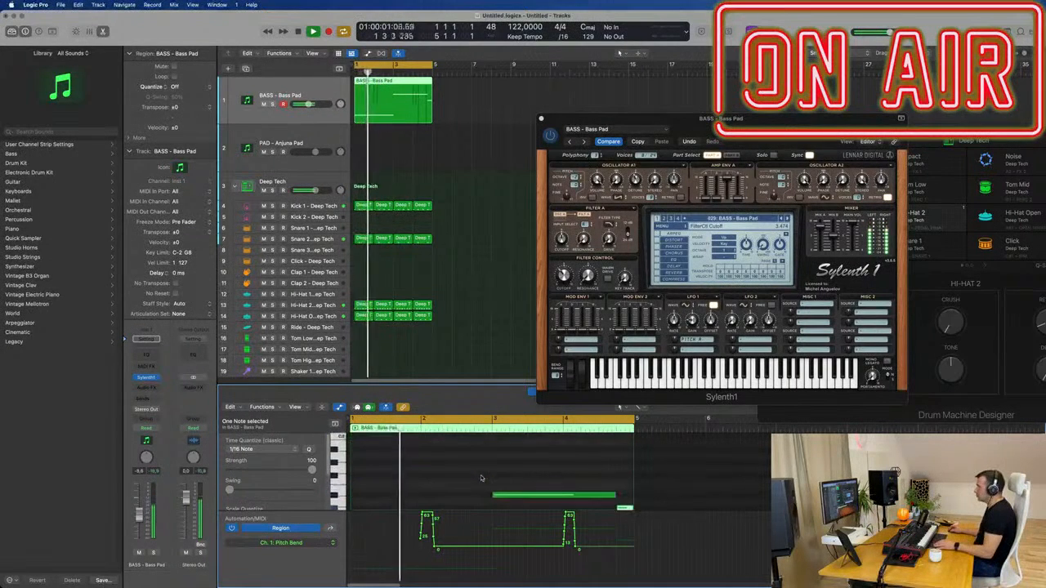
Step: Move the Sylenth1 window clear of the Piano Roll and select the BASS - Bass Pad track for playback
drag(745, 124, 628, 139)
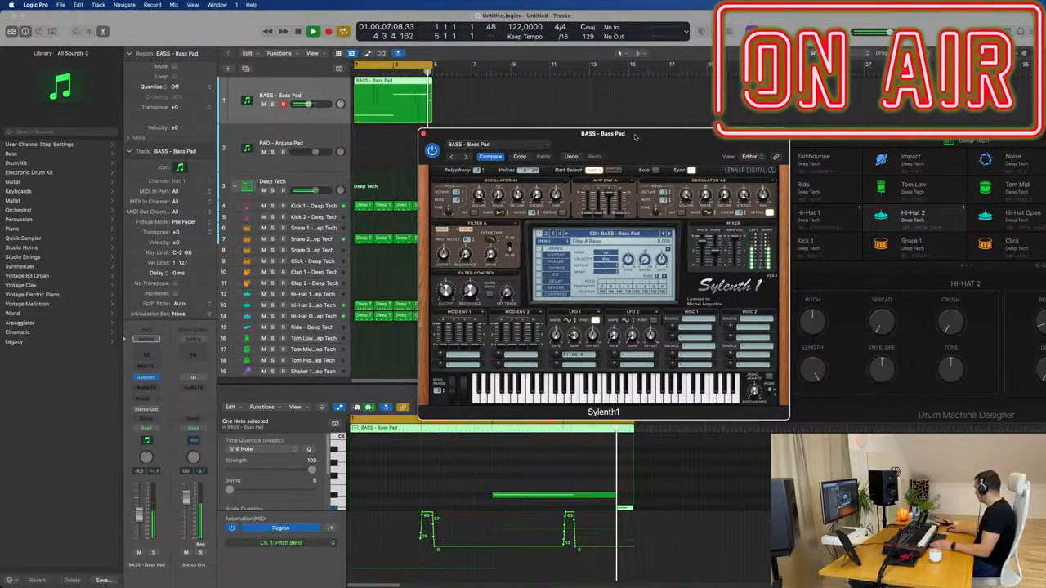
drag(649, 136, 782, 112)
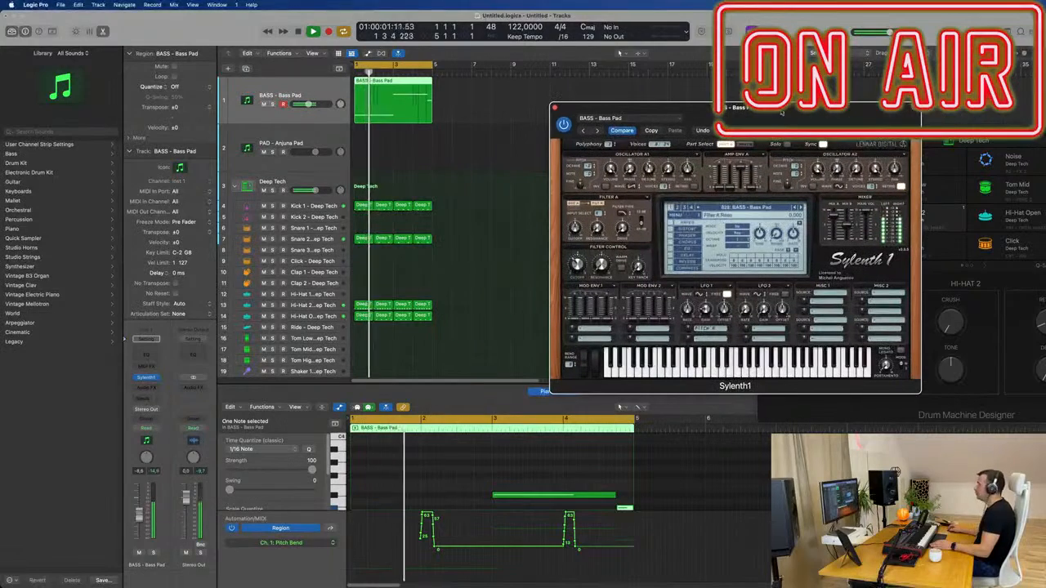
click(328, 87)
key(space)
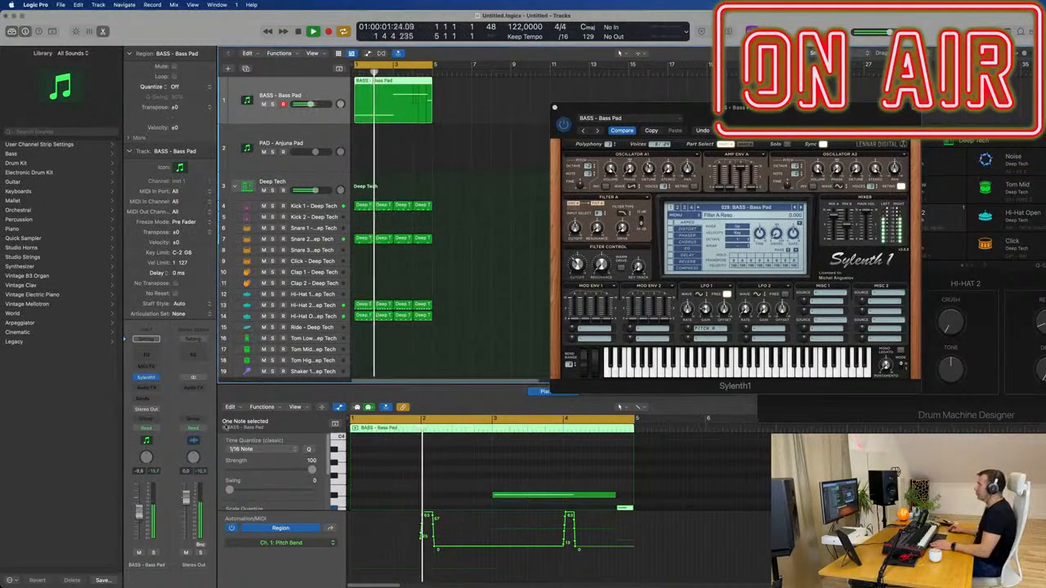
Step: Route LFO 1 in the Bass Pad Sylenth1 to Cutoff A and B, and choose a non-sine waveform for it
drag(805, 108, 647, 143)
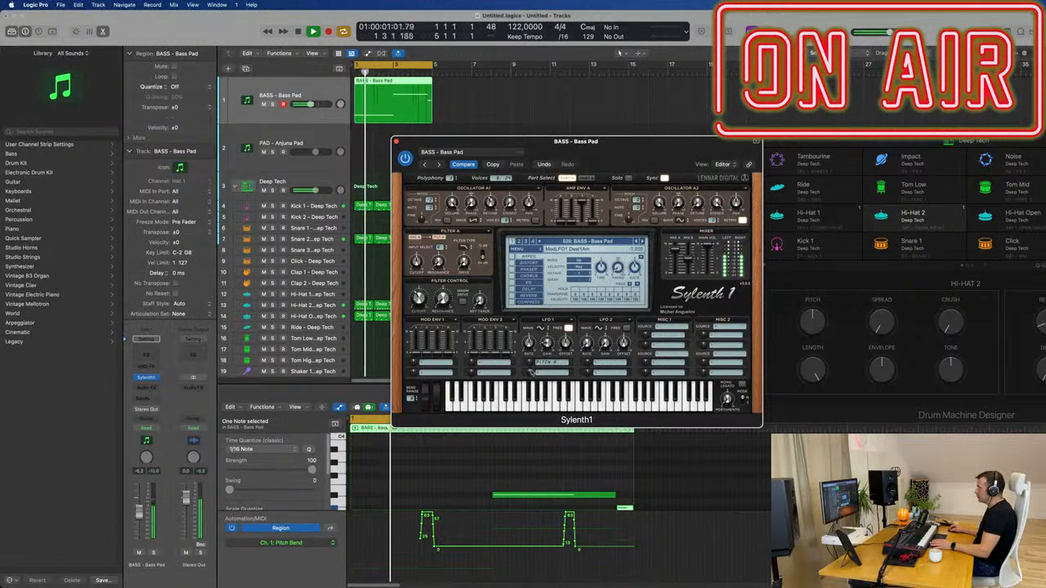
click(551, 364)
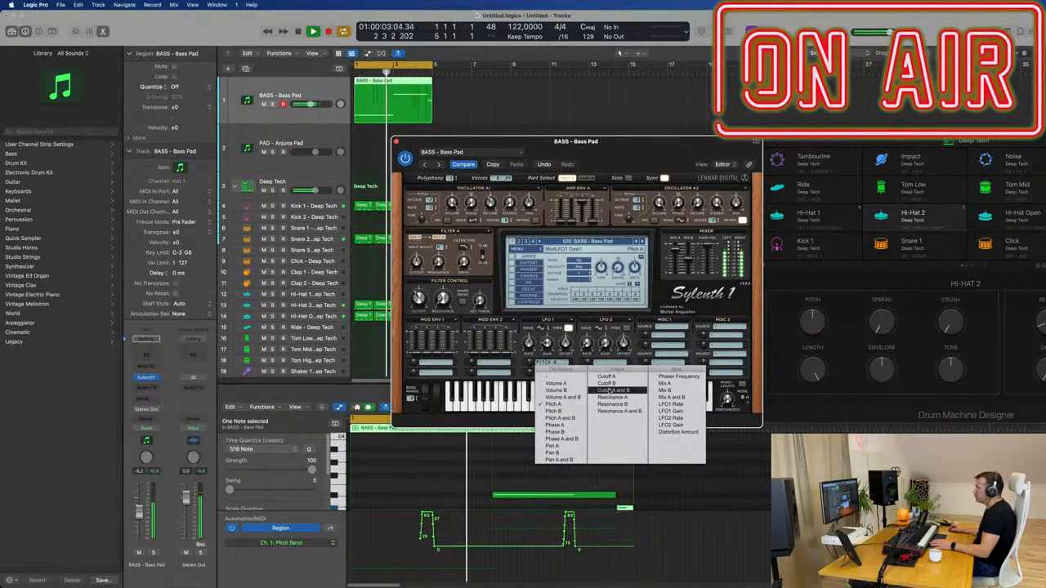
click(610, 391)
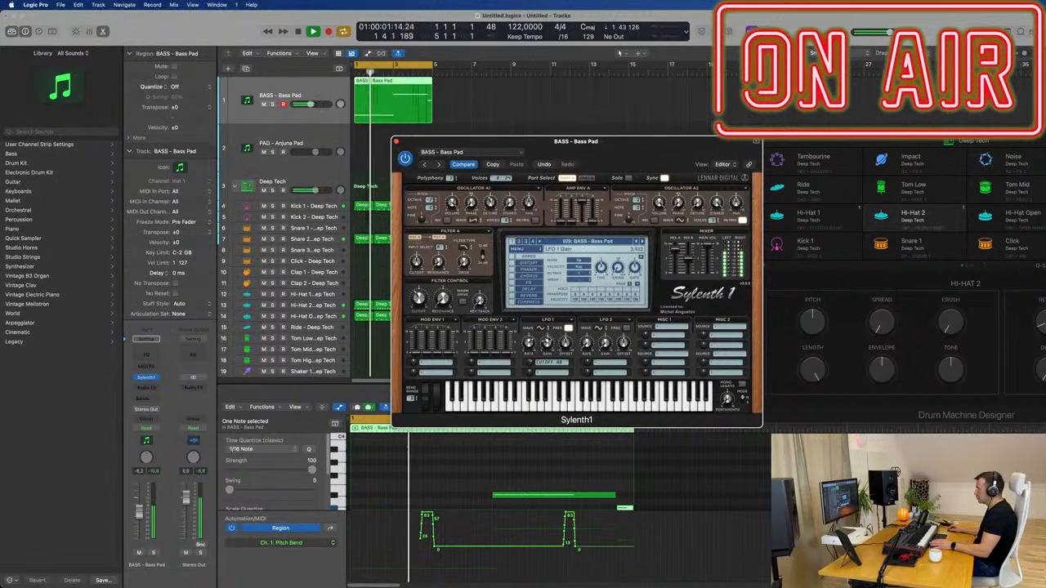
click(541, 328)
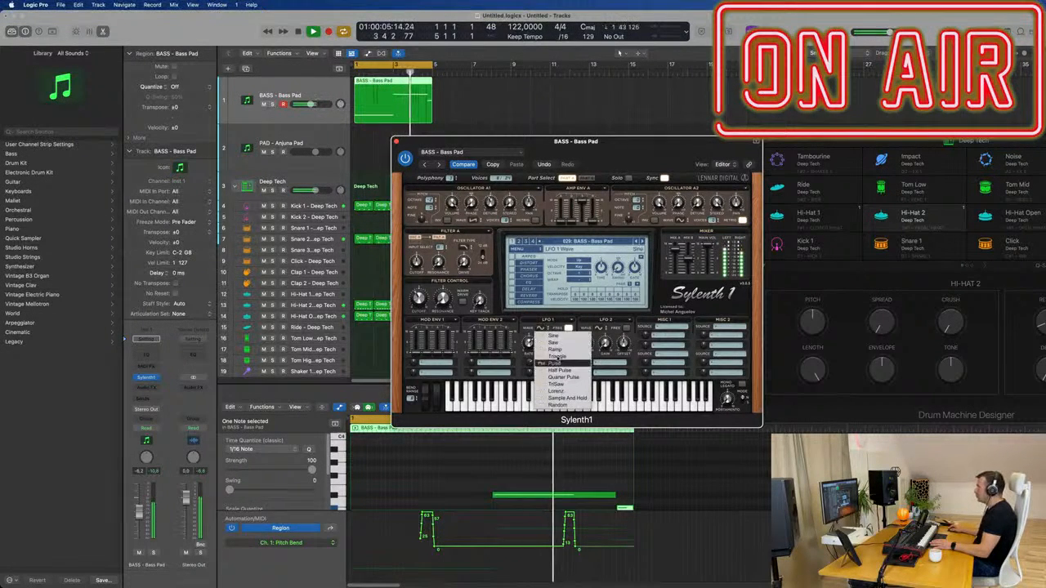
click(562, 344)
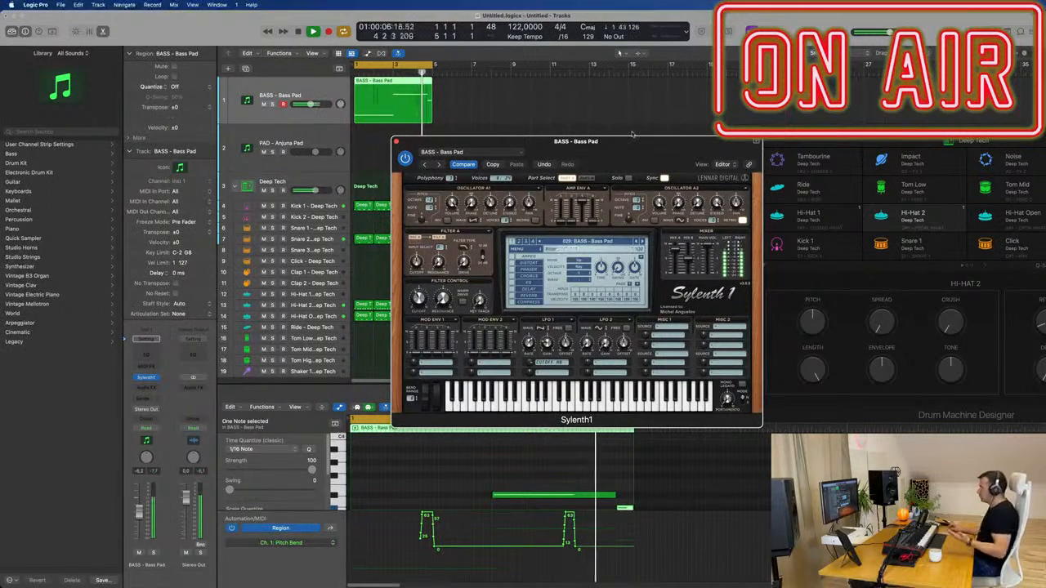
Step: Move the Bass Pad Sylenth1 window aside and close it
drag(631, 137, 693, 135)
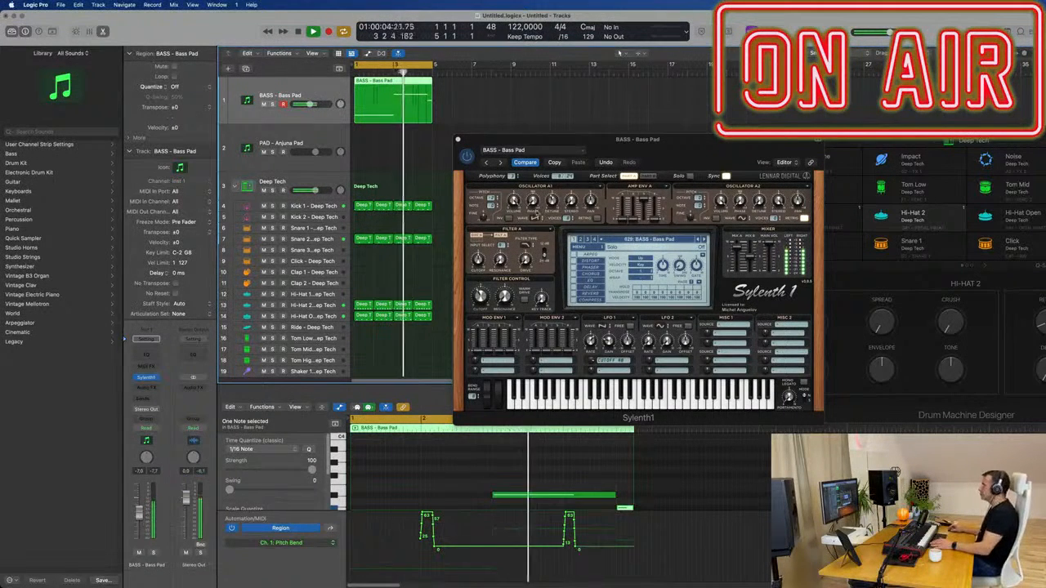
drag(673, 140, 668, 141)
click(455, 139)
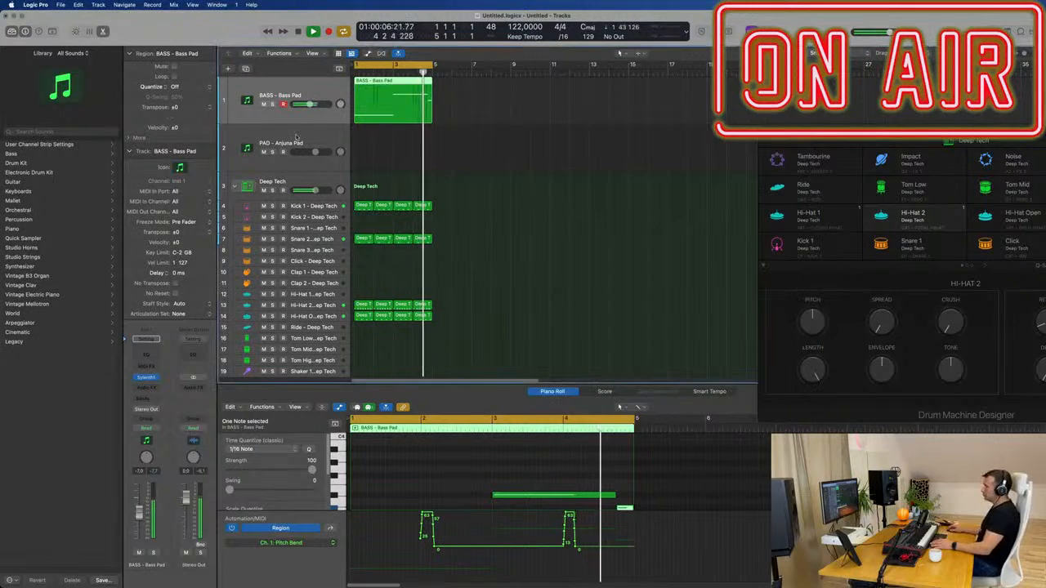
Step: Select the PAD - Anjuna Pad track and lower its volume to -17.4 dB
click(298, 136)
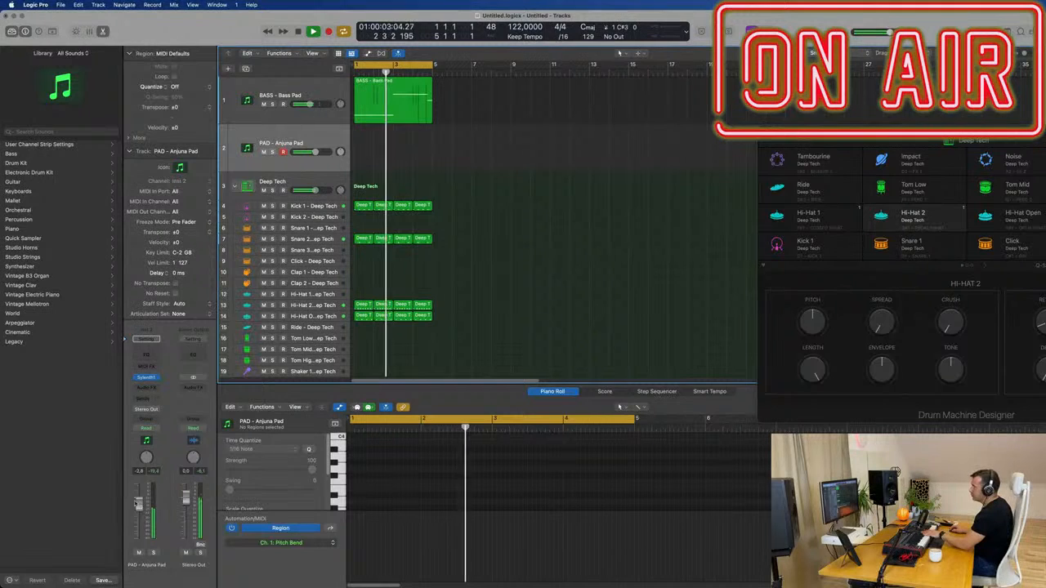
drag(138, 505, 138, 541)
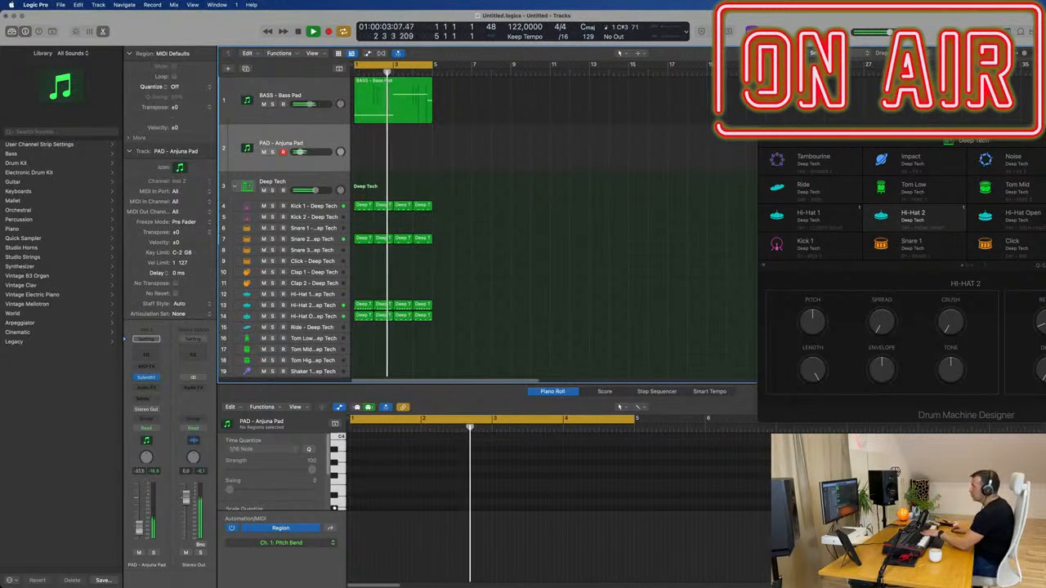
drag(139, 534, 137, 531)
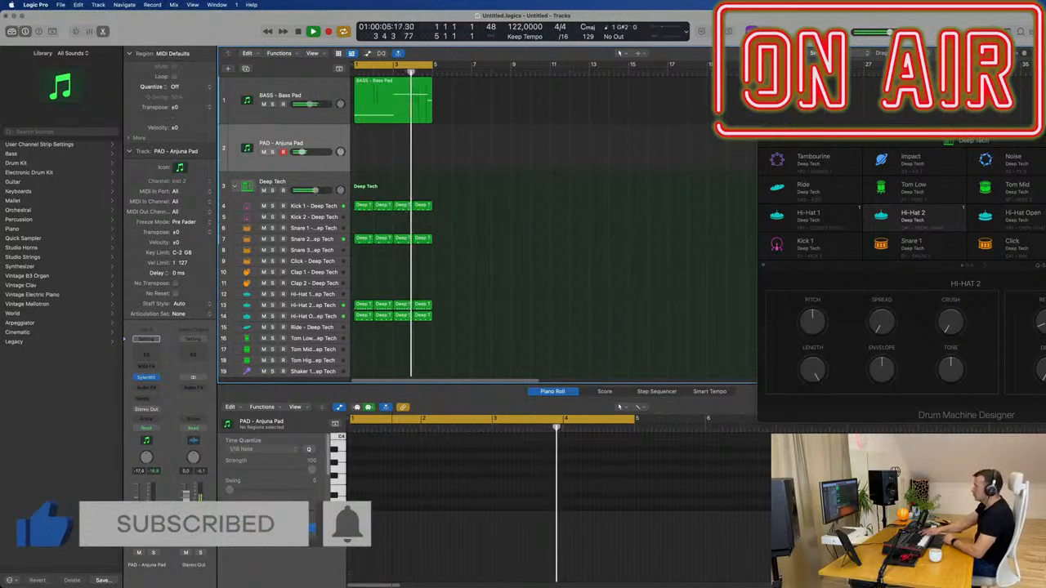
Step: Record a pad melody on the Anjuna Pad track over the four-bar cycle and play it back
key(r)
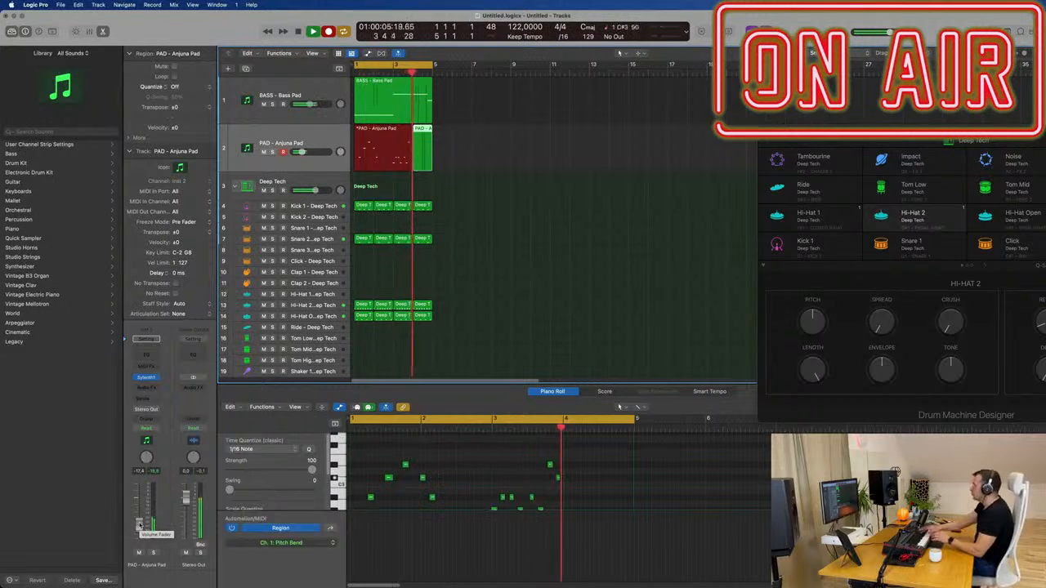
key(space)
key(space)
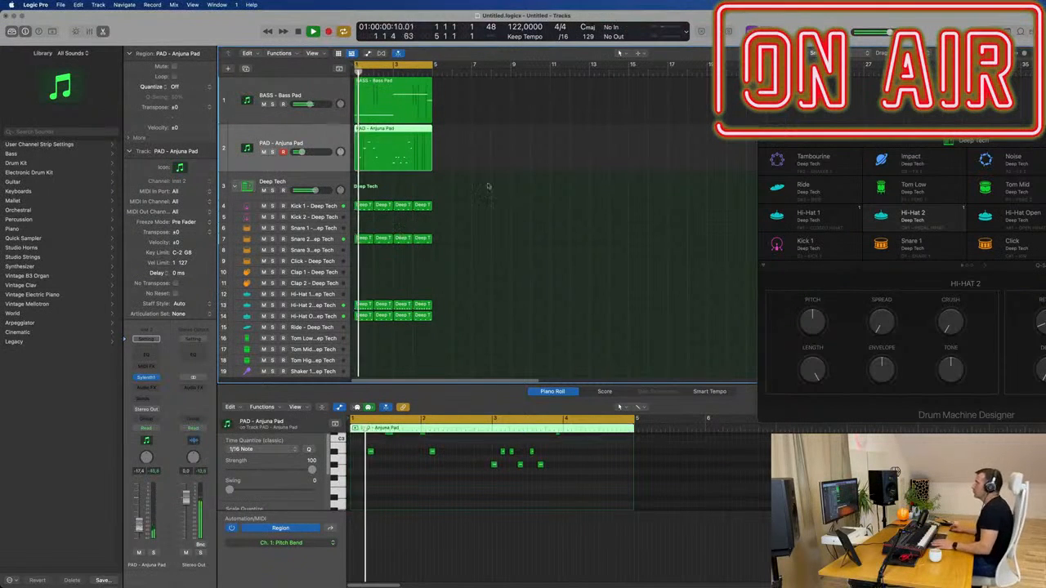
Step: Split the pad region at bar 3, splitting crossing notes, and move the second half to bar 1 over the first half
scroll(535, 473, up, 2)
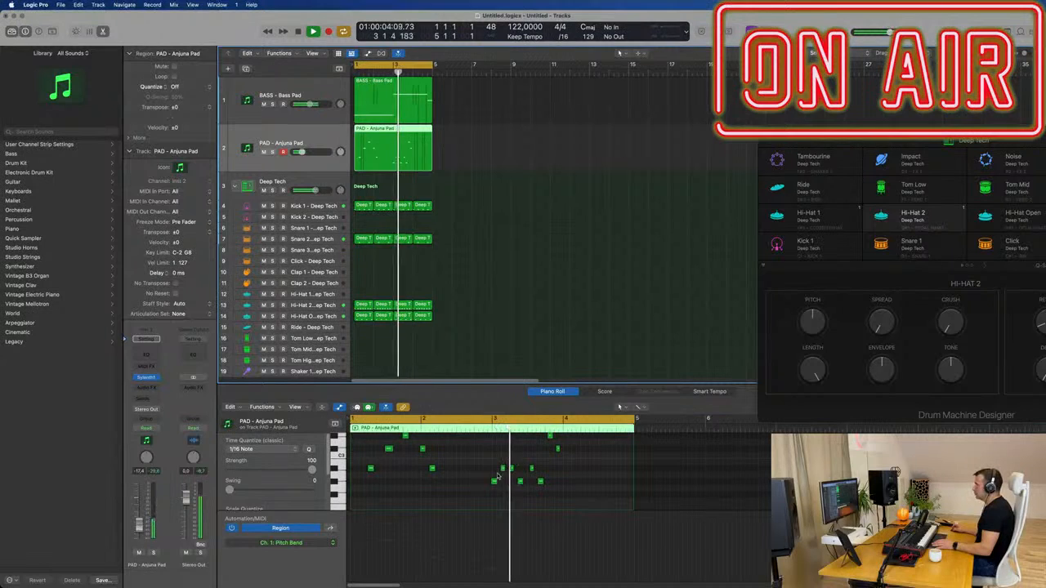
click(393, 154)
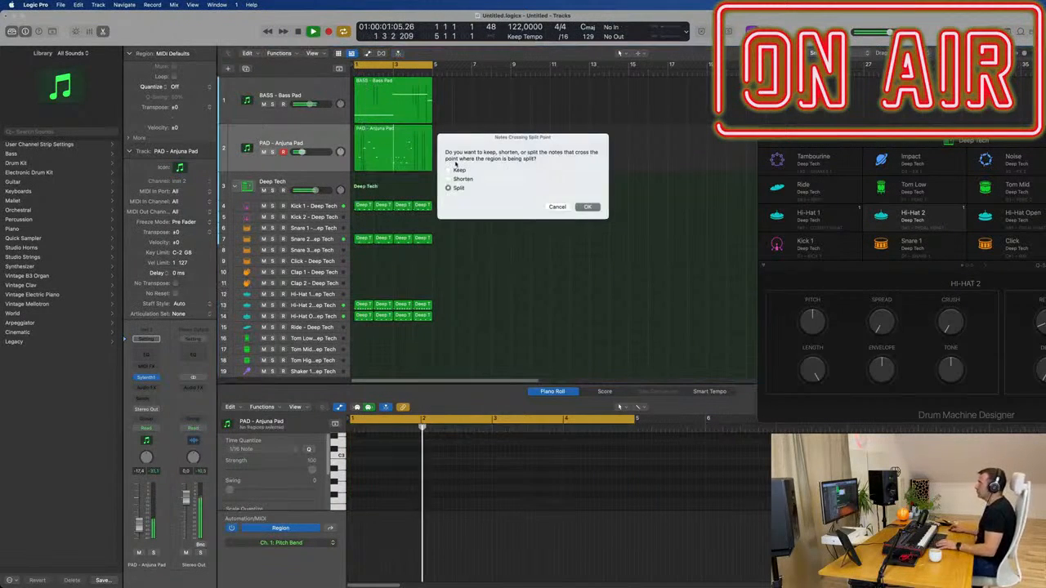
key(Return)
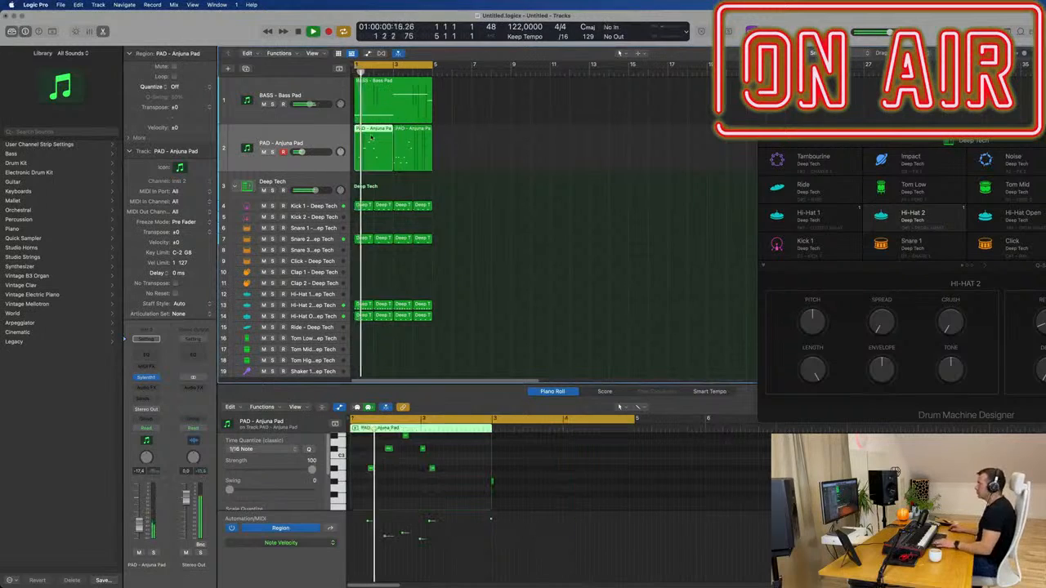
drag(413, 135, 373, 135)
ctrl+alt+click(452, 485)
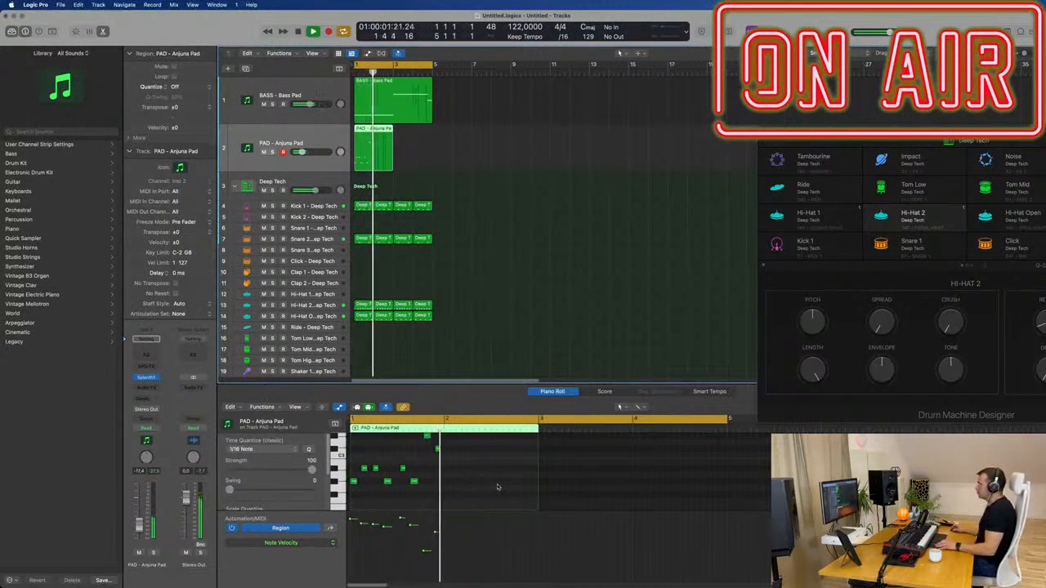
Step: Copy the two-bar pad region to bar 3 and play the loop from the start
key(Return)
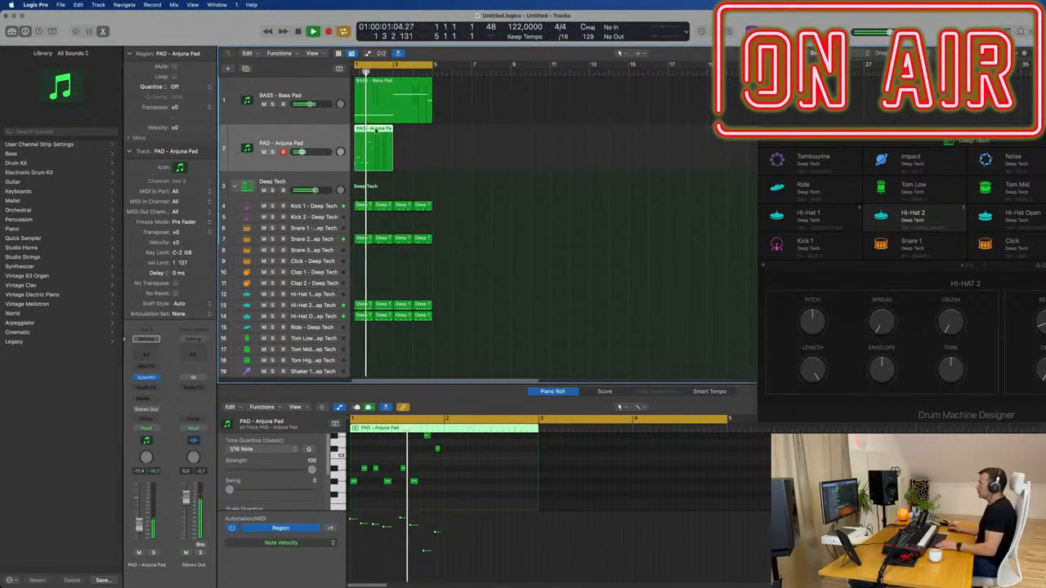
drag(375, 130, 415, 133)
key(Return)
key(space)
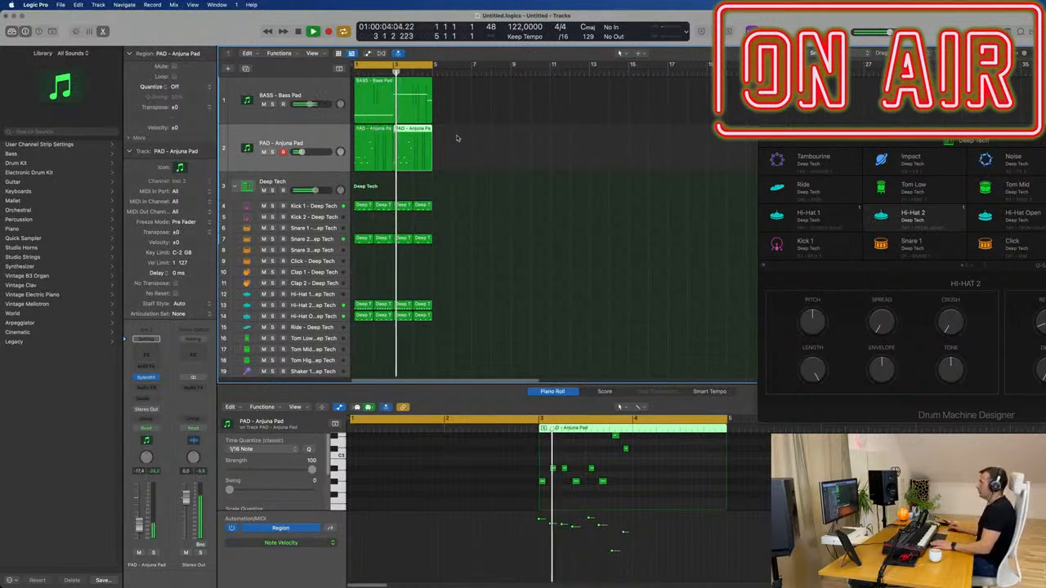
Step: Raise the three G#2 notes in the second pad region by three semitones to B2
scroll(640, 474, up, 2)
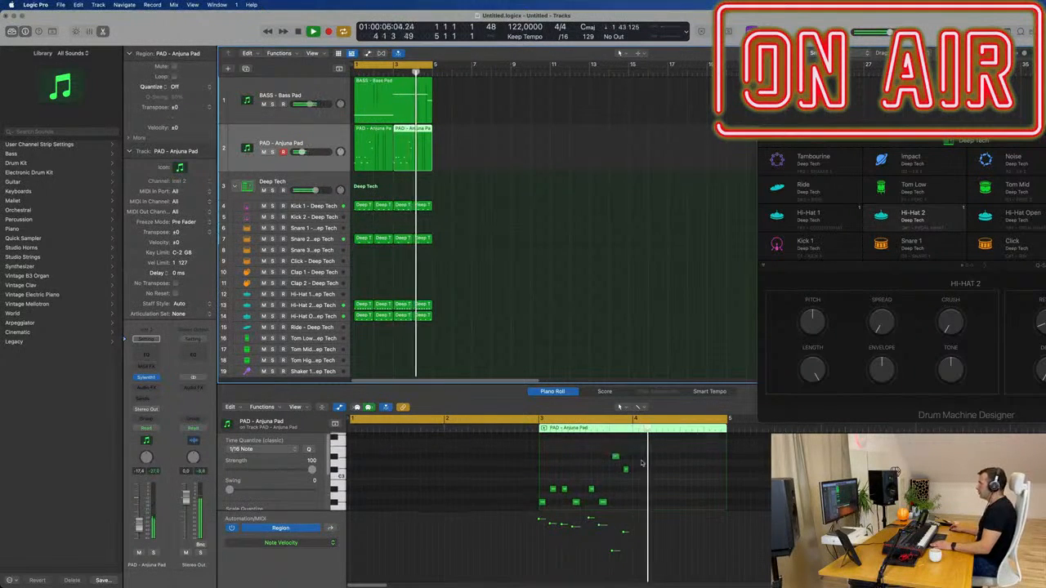
scroll(640, 474, down, 1)
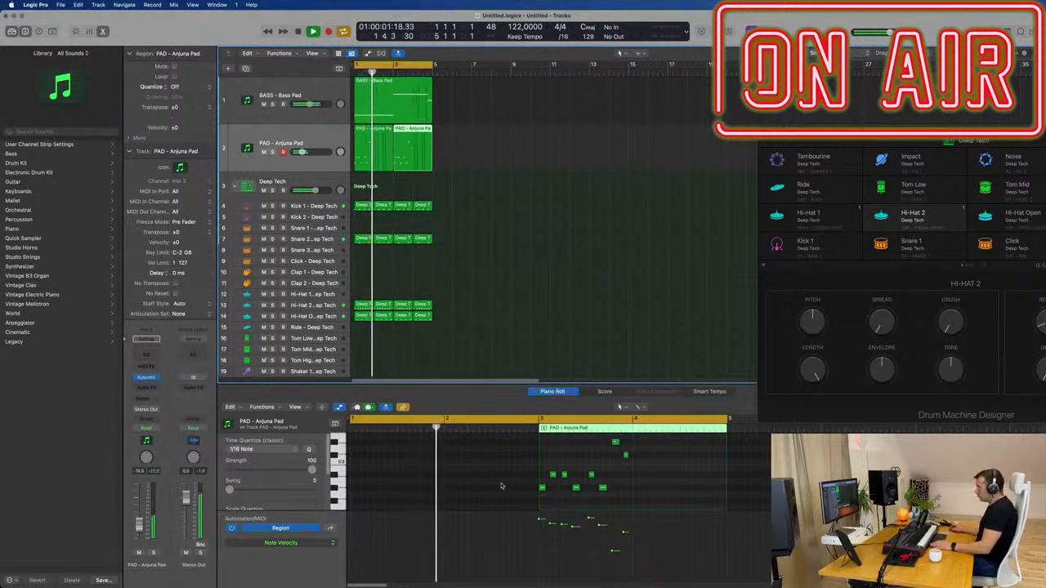
scroll(633, 476, up, 1)
scroll(629, 481, down, 1)
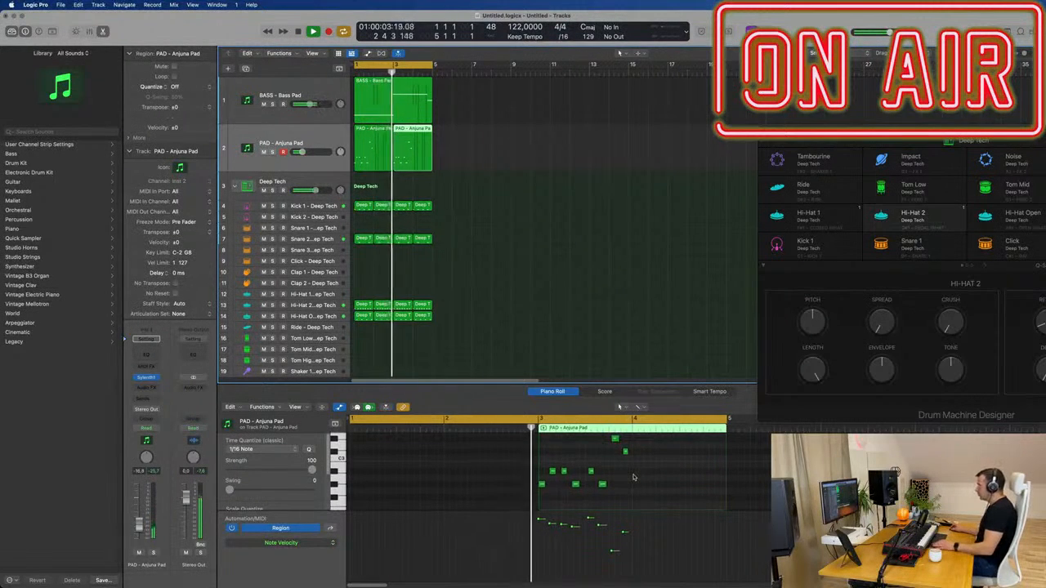
scroll(623, 486, right, 1)
drag(621, 490, 519, 485)
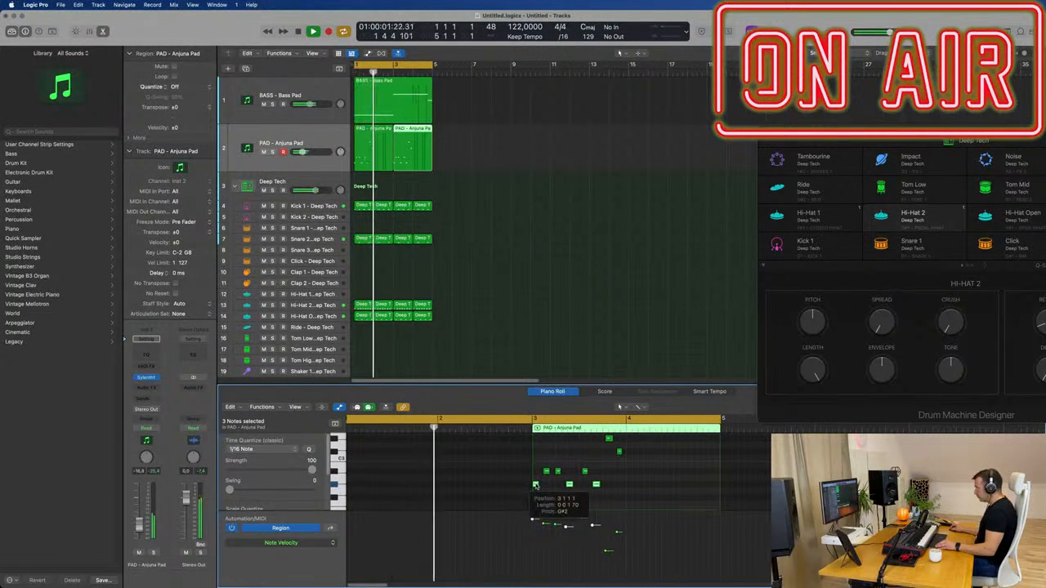
drag(535, 485, 535, 467)
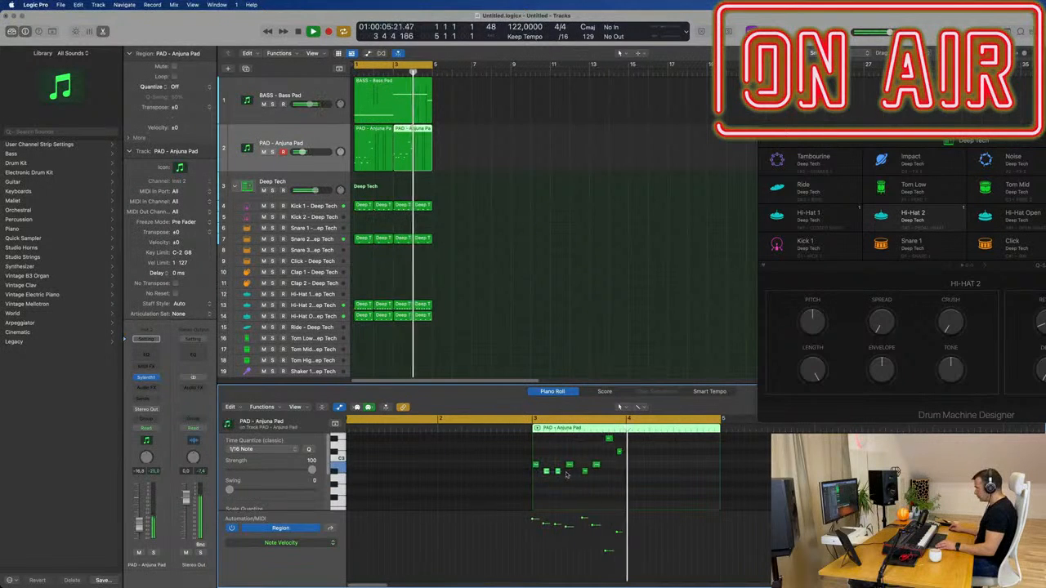
Step: Lower the second pad region's three A#2 notes to G#2 and its three B2 notes by one semitone
key(super+z)
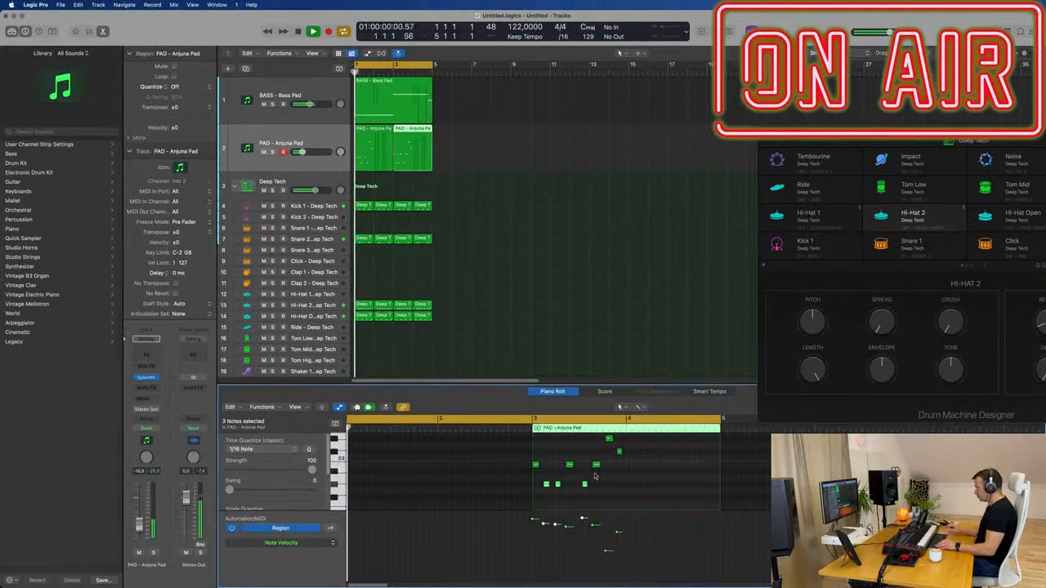
drag(498, 460, 645, 471)
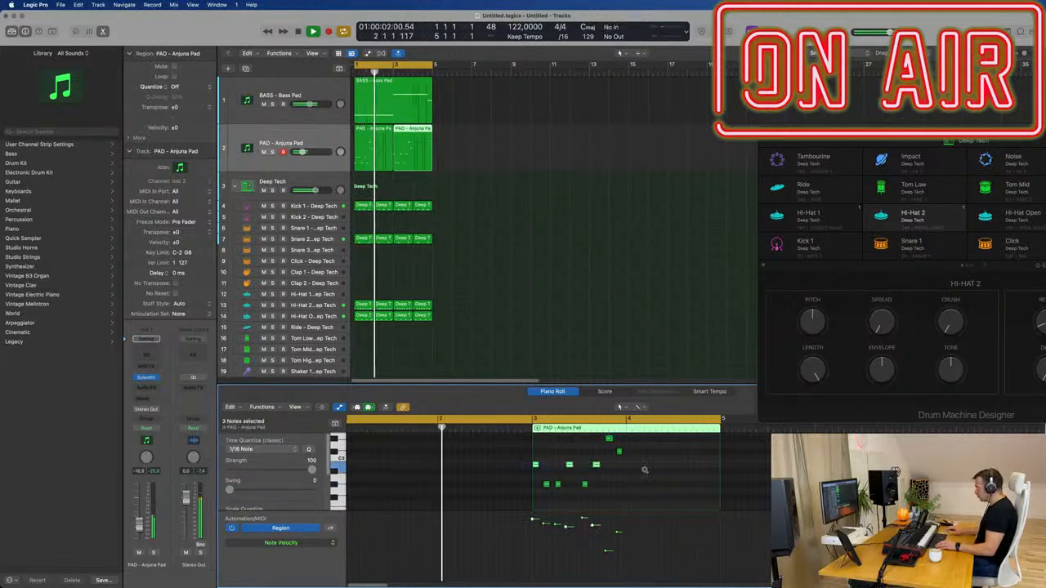
key(alt+Down)
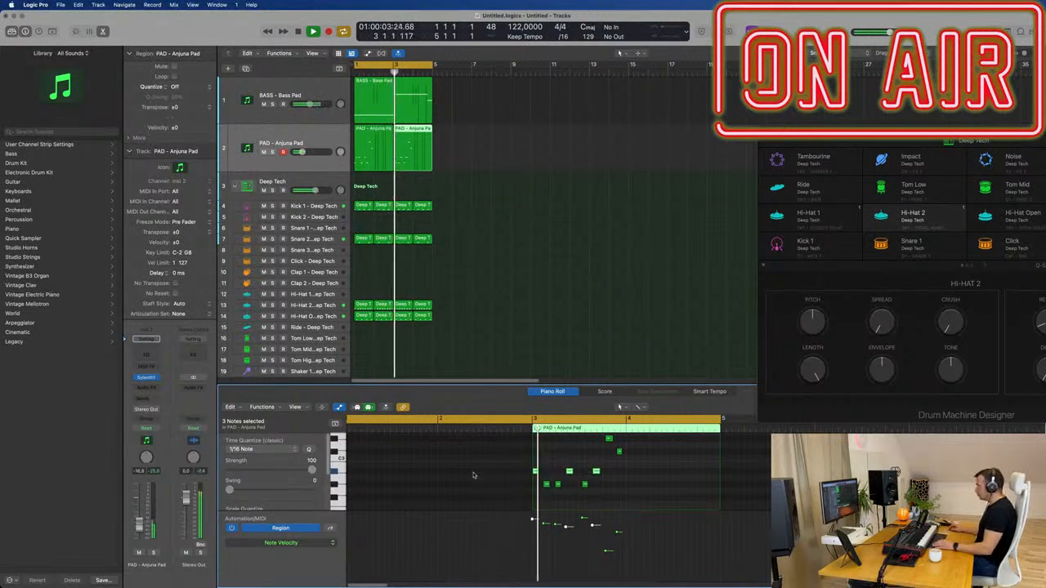
Step: Raise the second pad region's last note by two semitones, lower the note before it by two, and play back the loop
scroll(633, 479, up, 1)
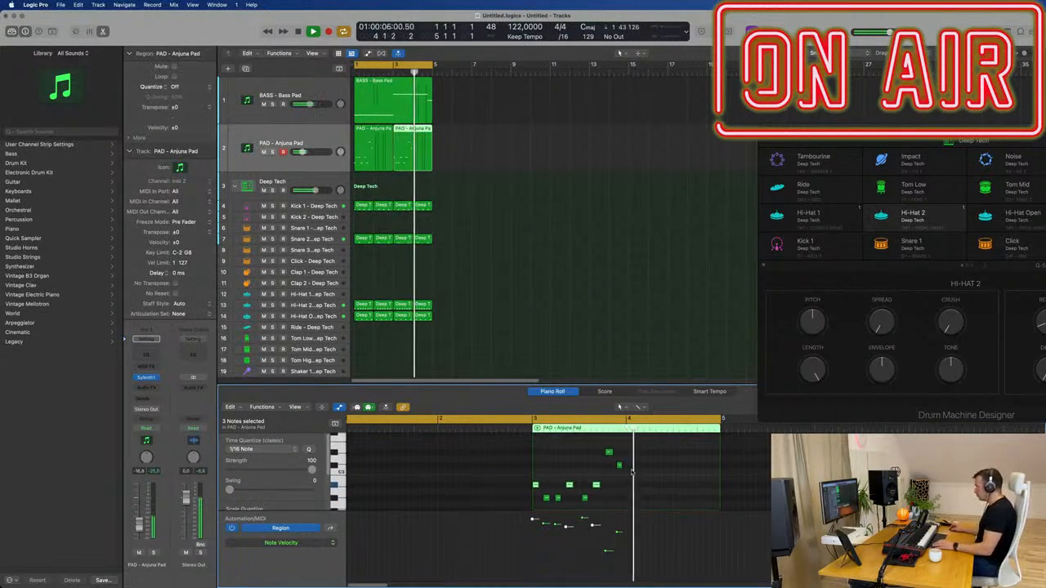
drag(619, 466, 619, 453)
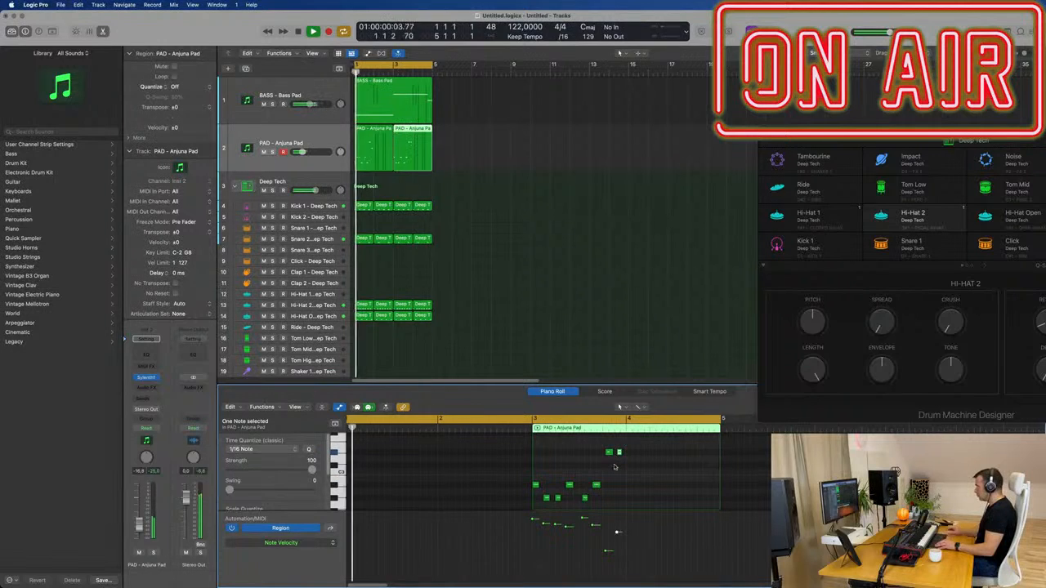
scroll(617, 466, right, 1)
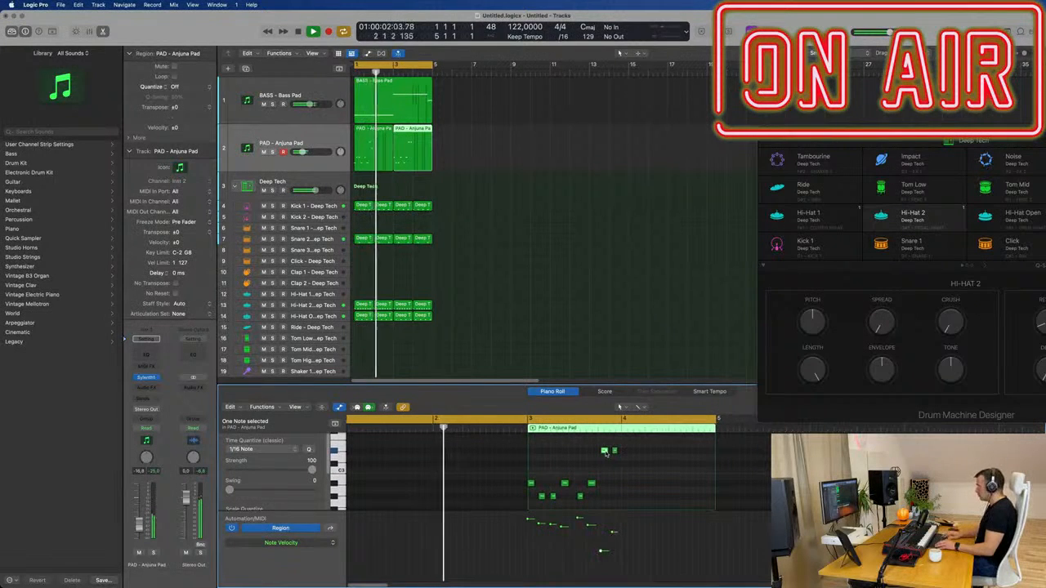
key(alt+Down)
key(alt+Down)
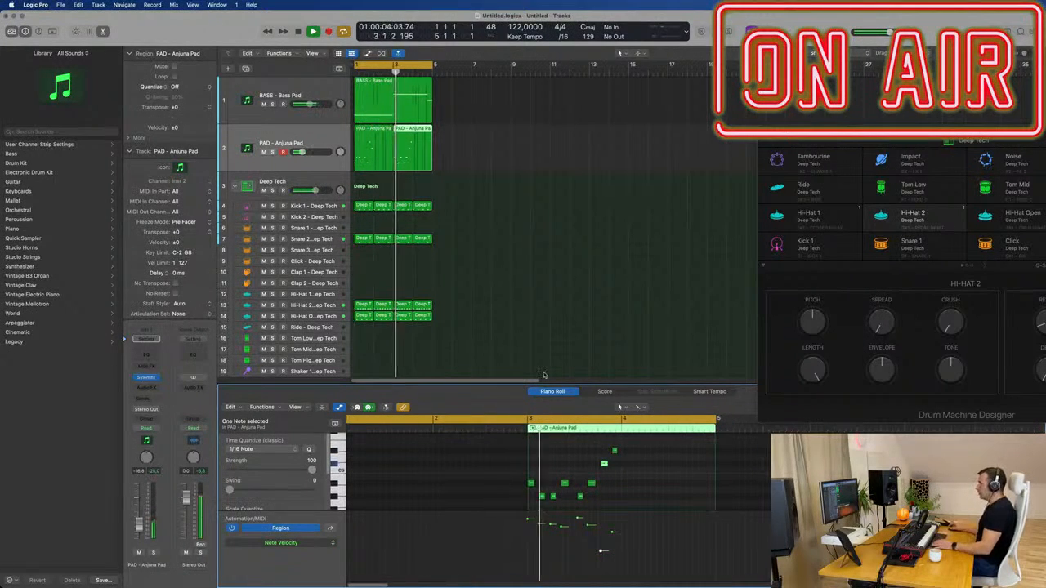
click(490, 257)
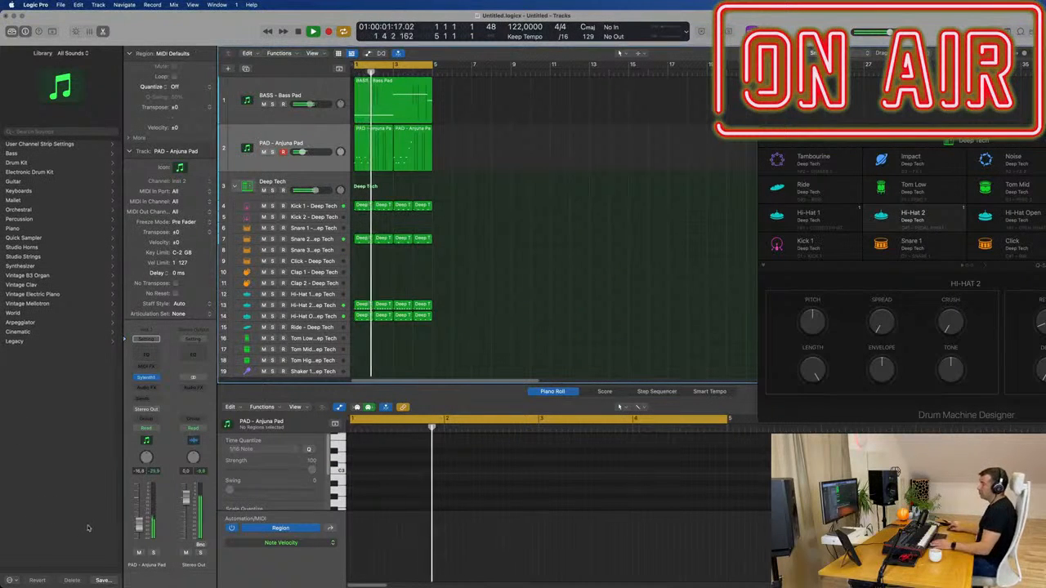
key(Return)
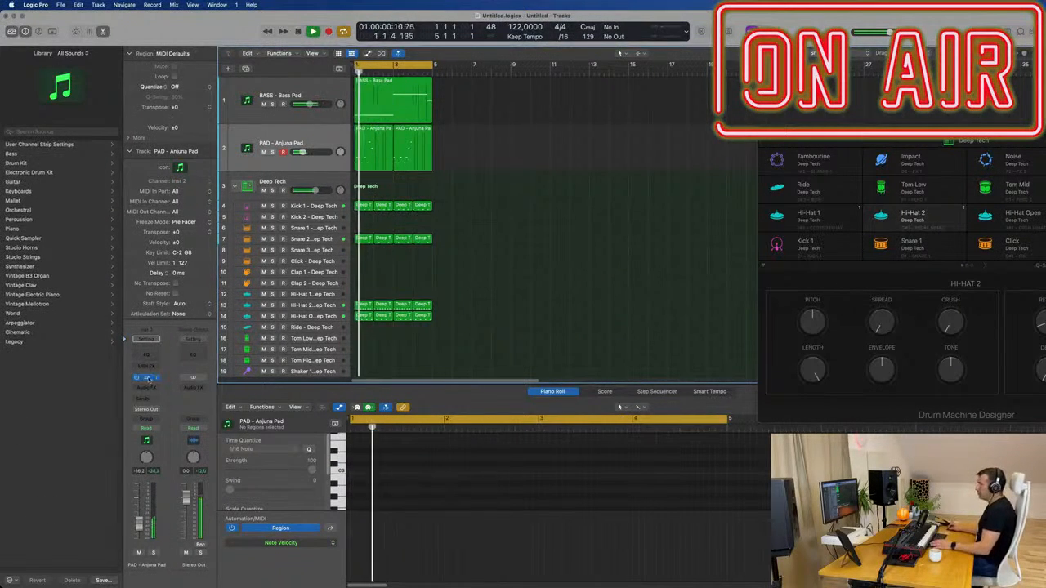
Step: Open the Anjuna Pad track's Sylenth1, move its window clear of the regions, and adjust the filter control cutoff during playback
click(147, 378)
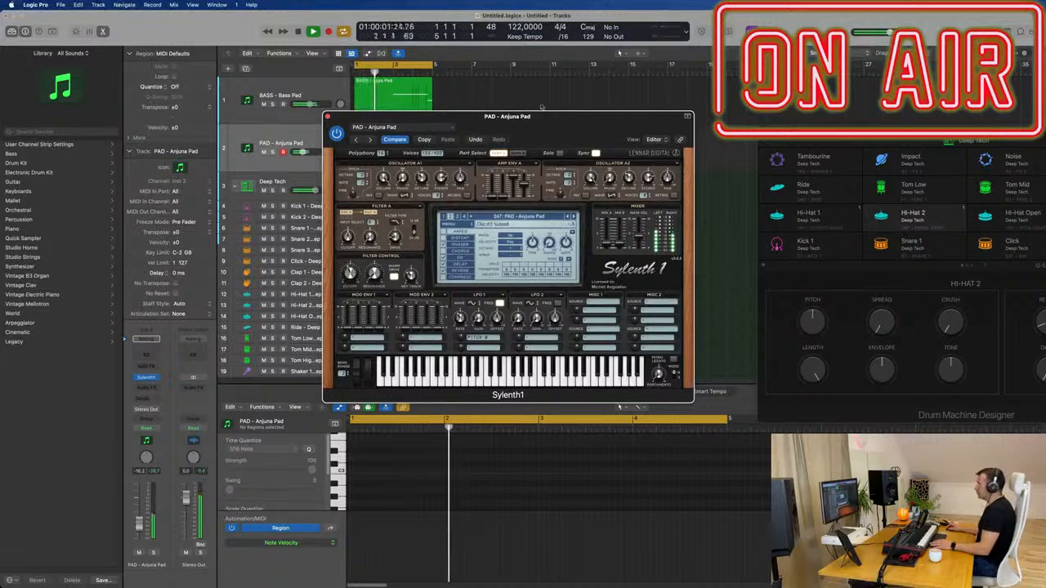
drag(541, 116, 682, 123)
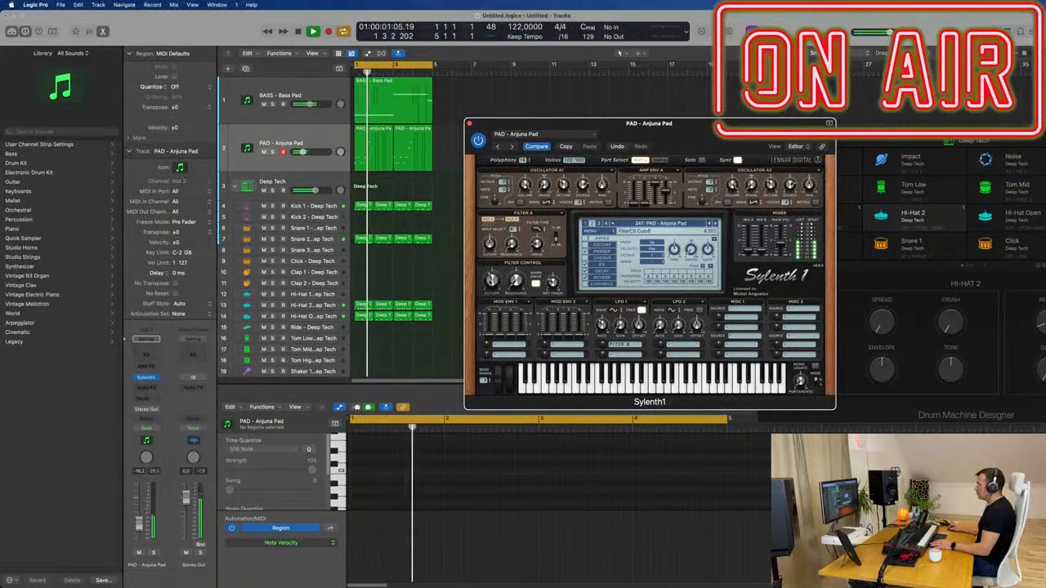
key(space)
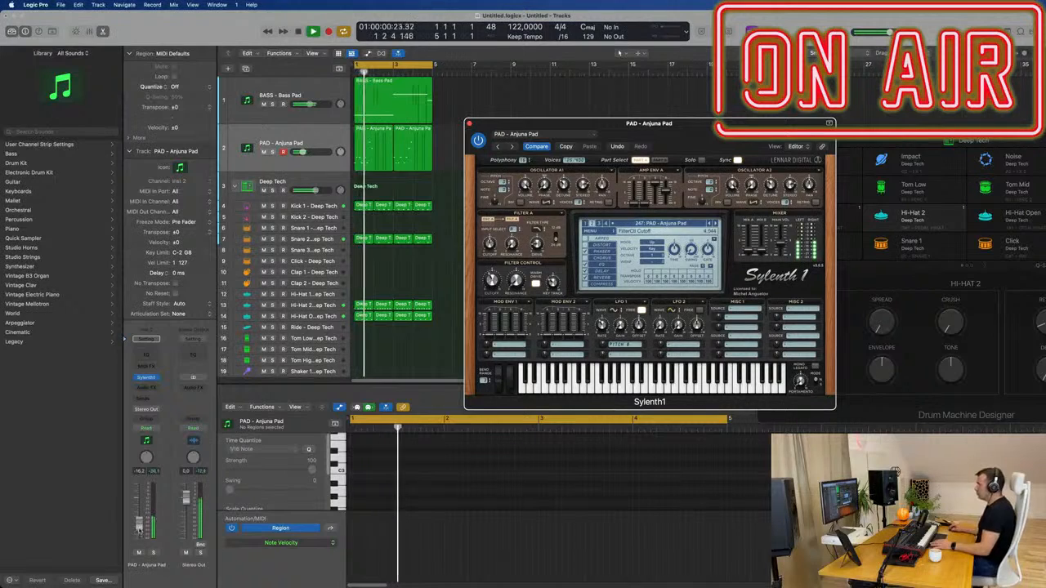
Step: Close the pad's Sylenth1 window, add a Channel EQ to the Anjuna Pad track, and cut its lows below about 200 Hz
click(462, 126)
click(470, 125)
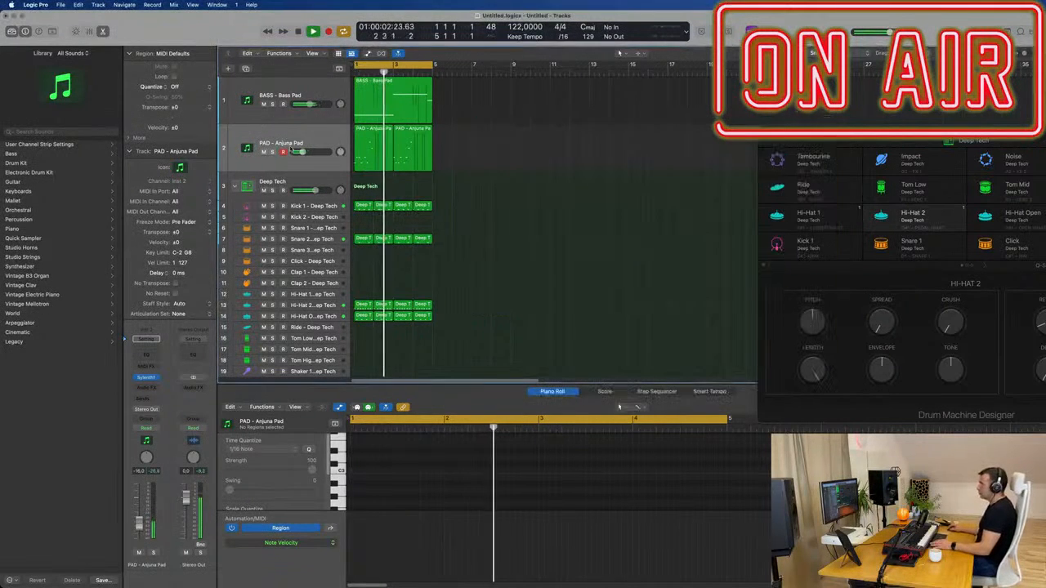
double_click(146, 353)
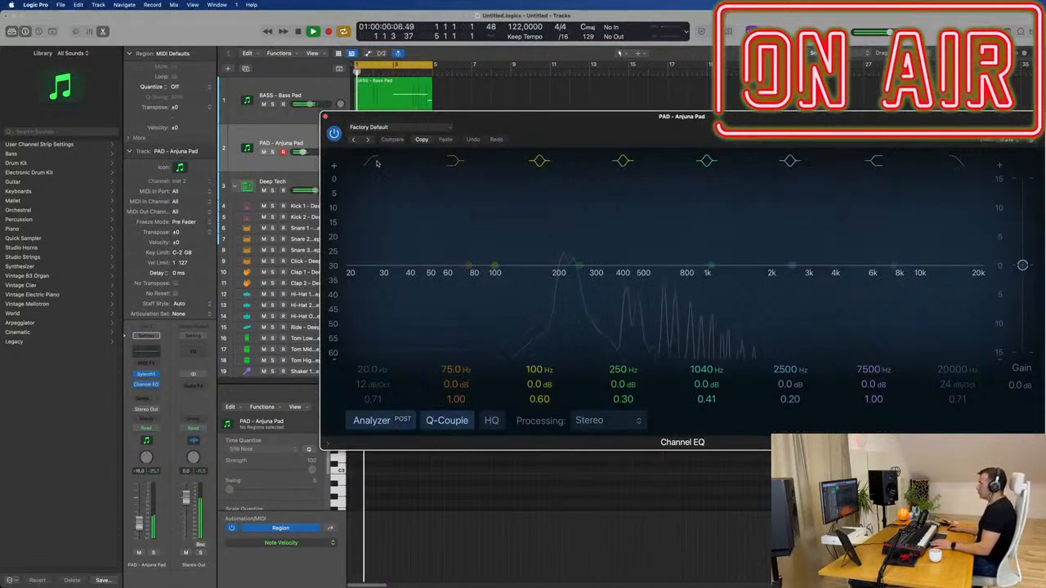
drag(392, 232, 568, 234)
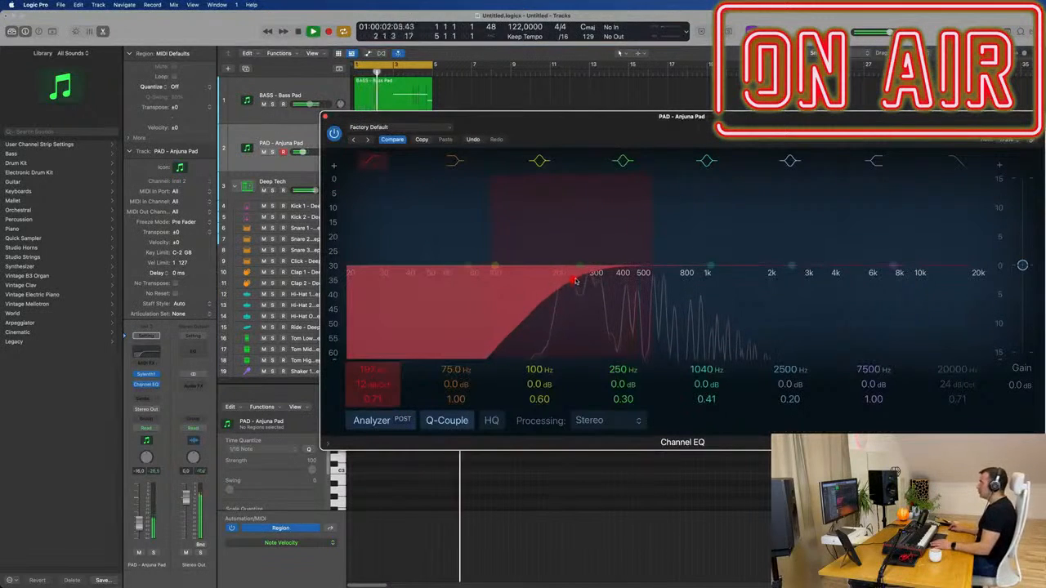
click(326, 119)
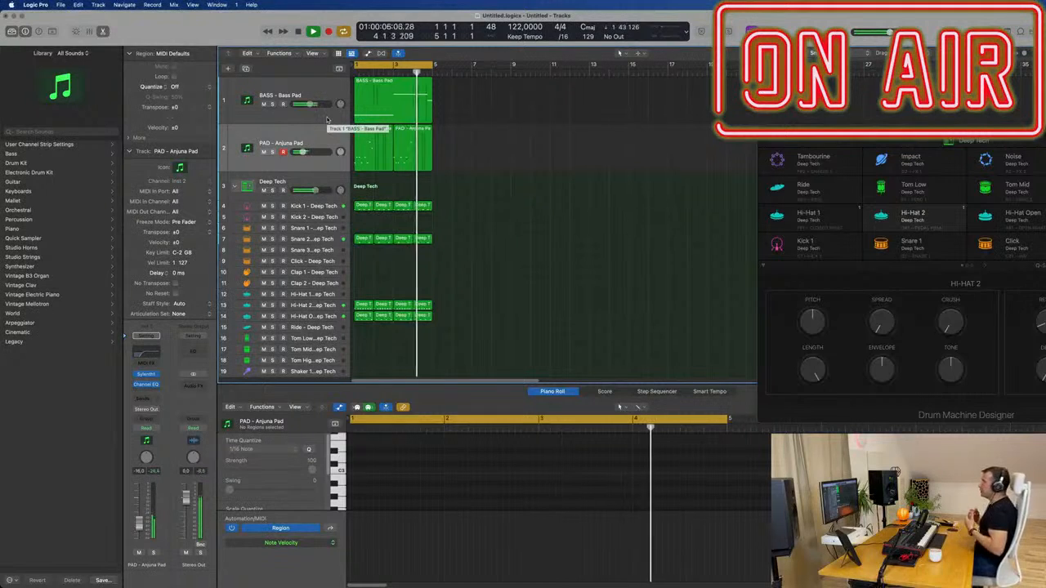
Step: Duplicate the Bass Pad track with its instrument and copy the four-bar bass region onto the new track
click(327, 119)
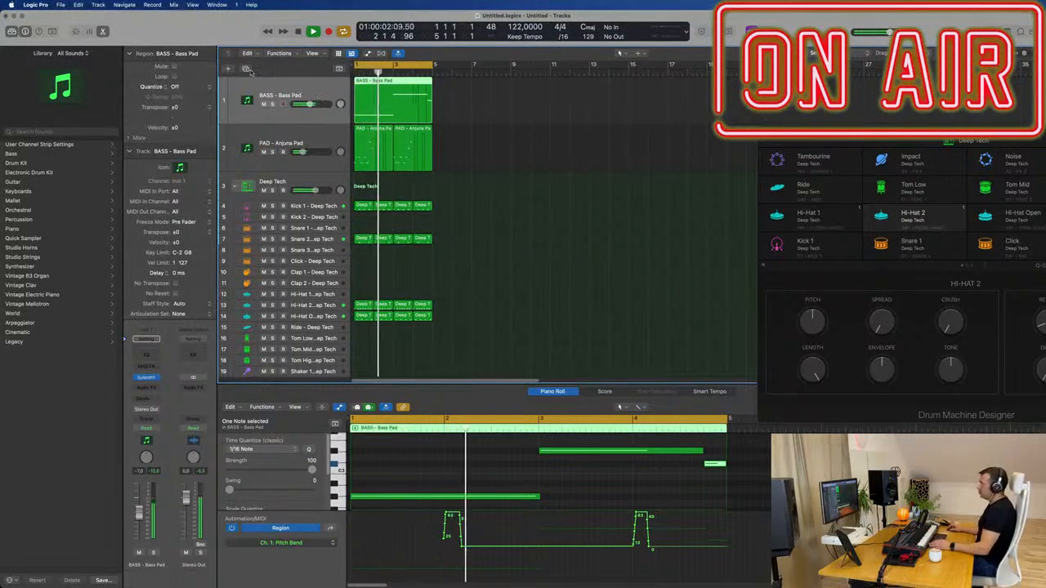
key(super+d)
drag(394, 100, 381, 196)
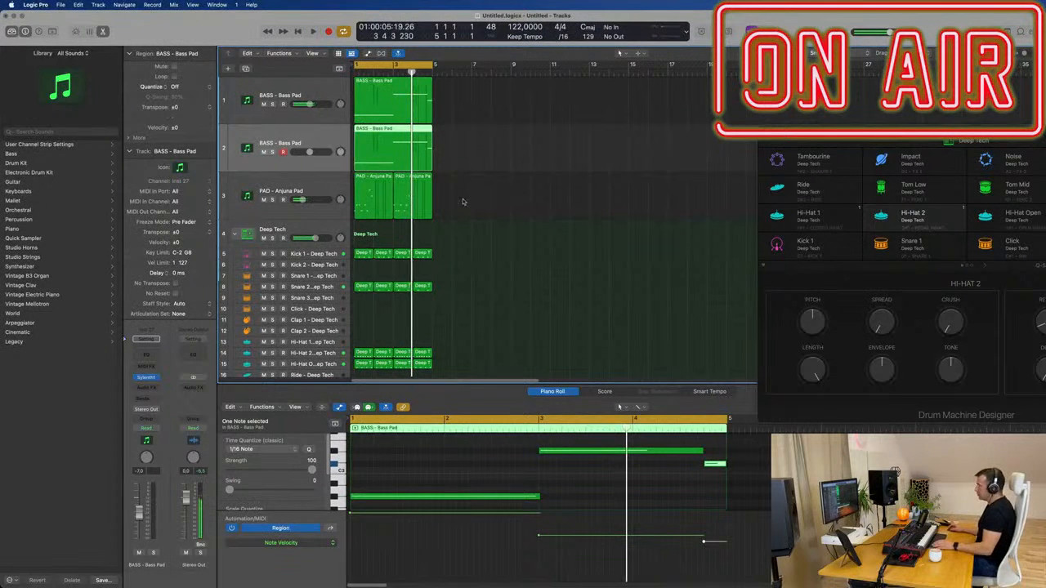
Step: Show the Ch. 1 Pitch Bend lane for the copied bass region and flatten its bend curve to 0 across the region
click(301, 544)
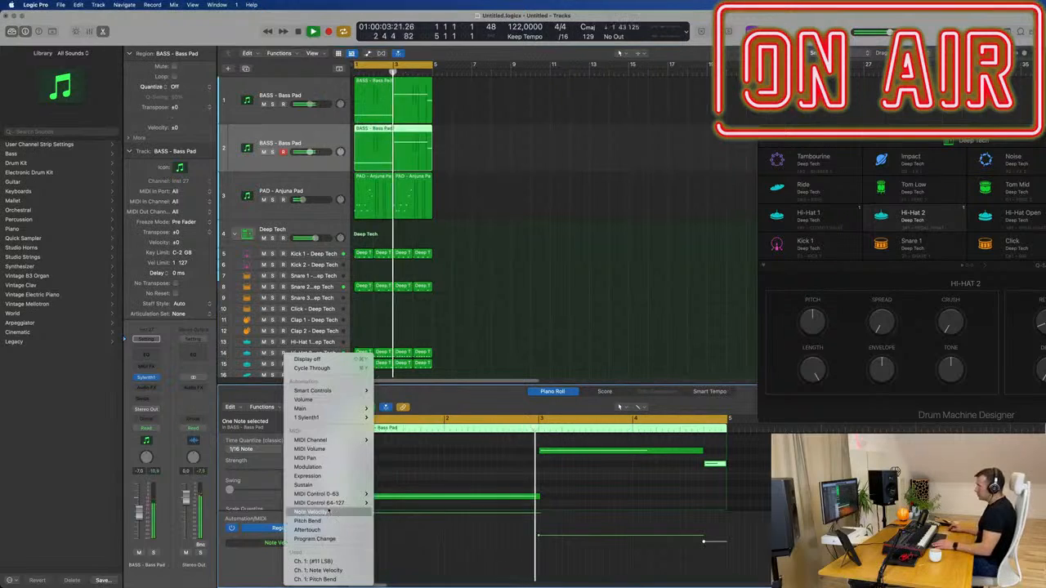
click(315, 579)
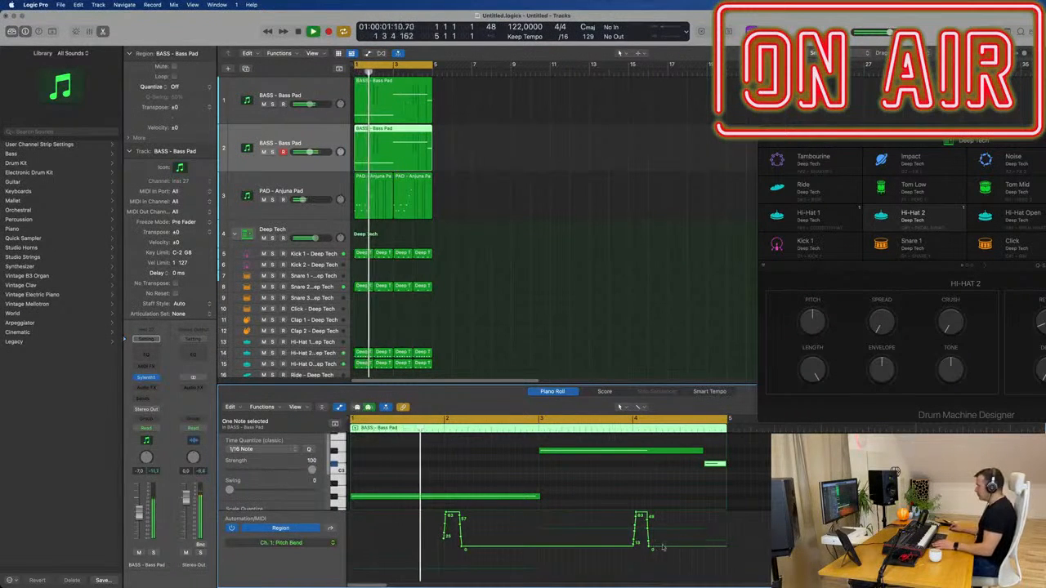
key(super+a)
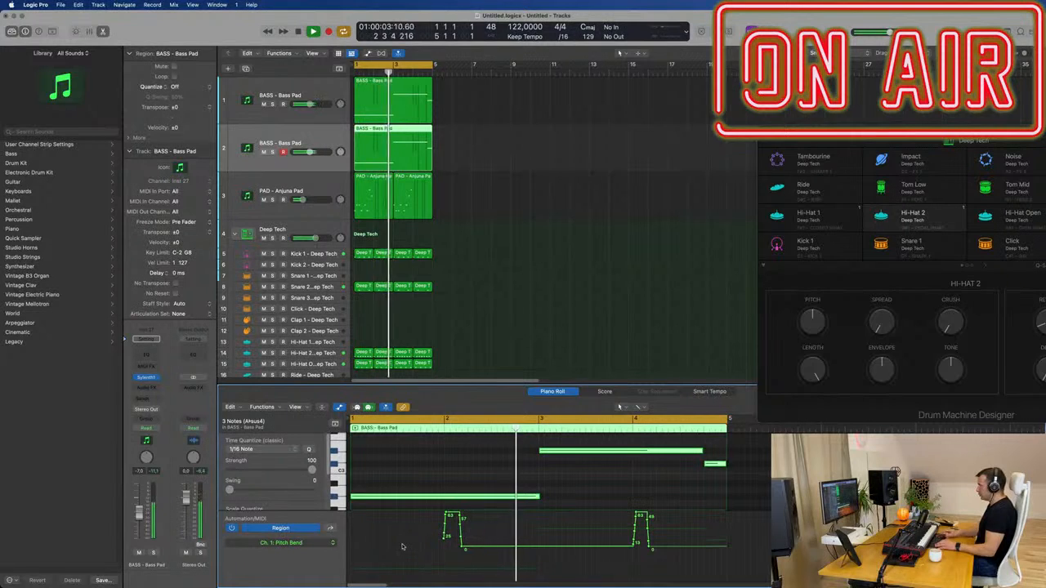
click(663, 549)
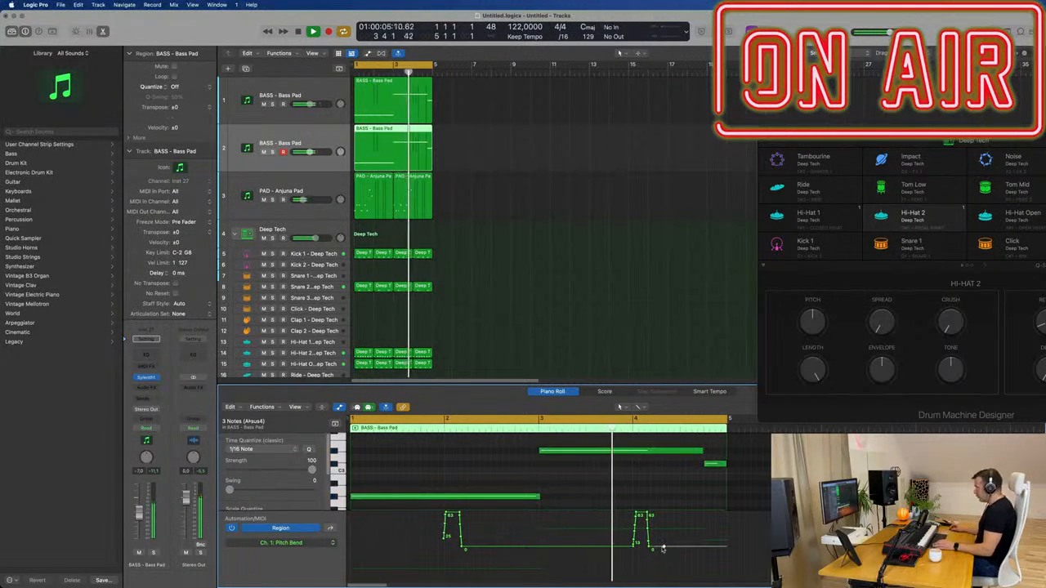
drag(663, 549, 341, 547)
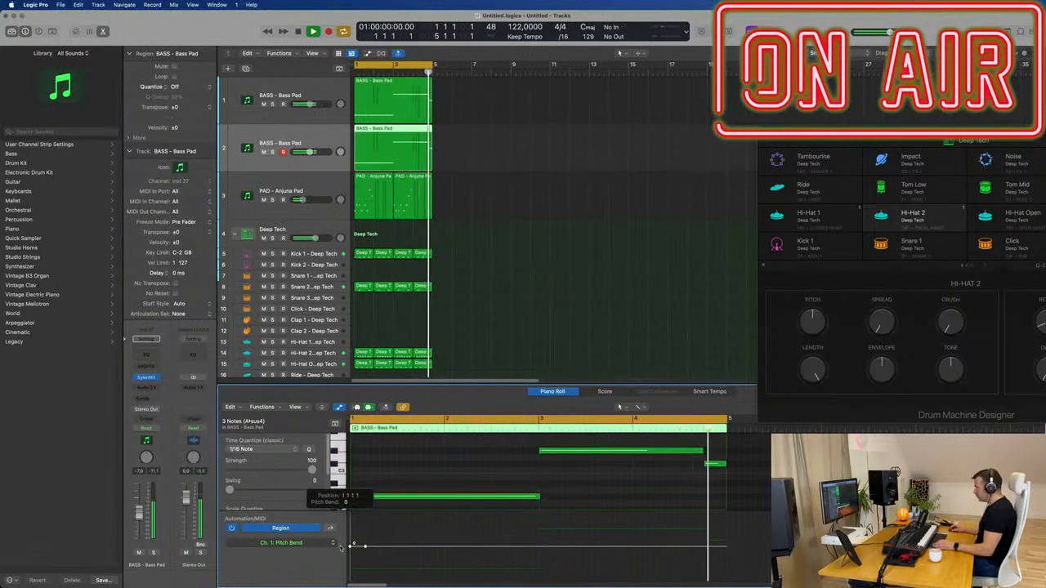
click(408, 152)
key(space)
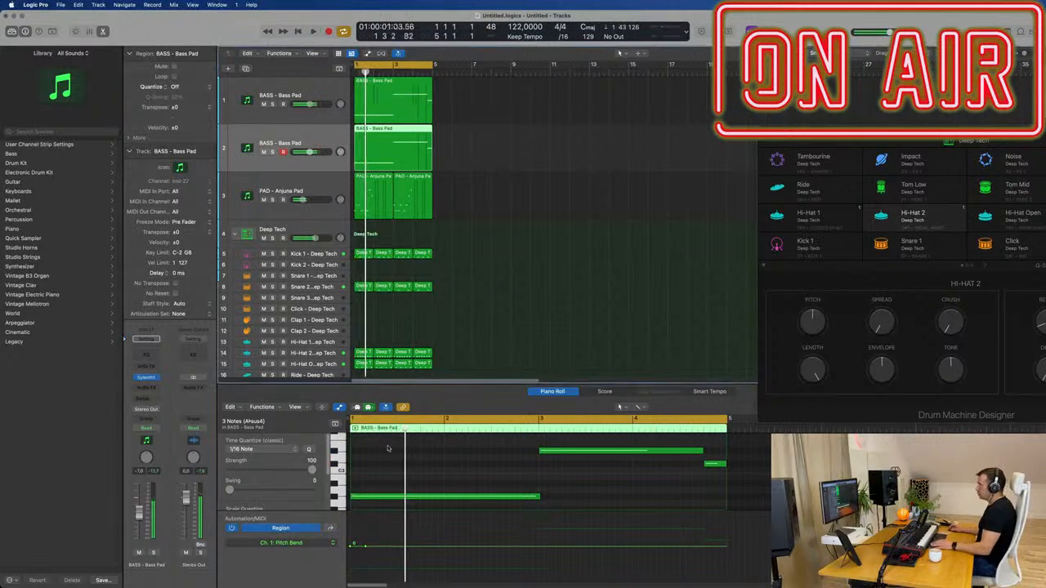
Step: Enlarge the Piano Roll and copy the bass region's three notes one octave lower, keeping the originals
key(space)
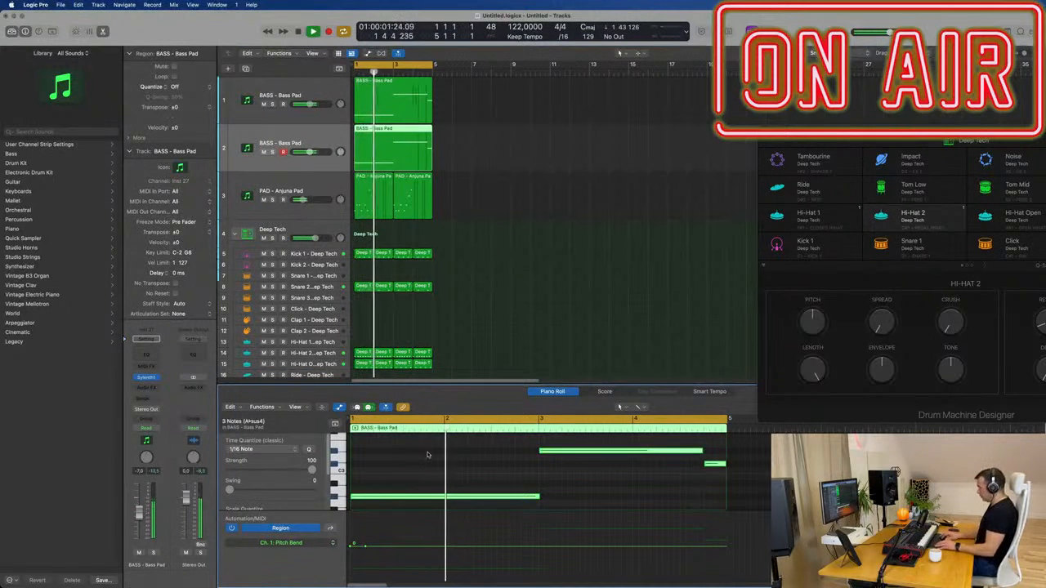
scroll(427, 455, down, 5)
scroll(499, 468, down, 4)
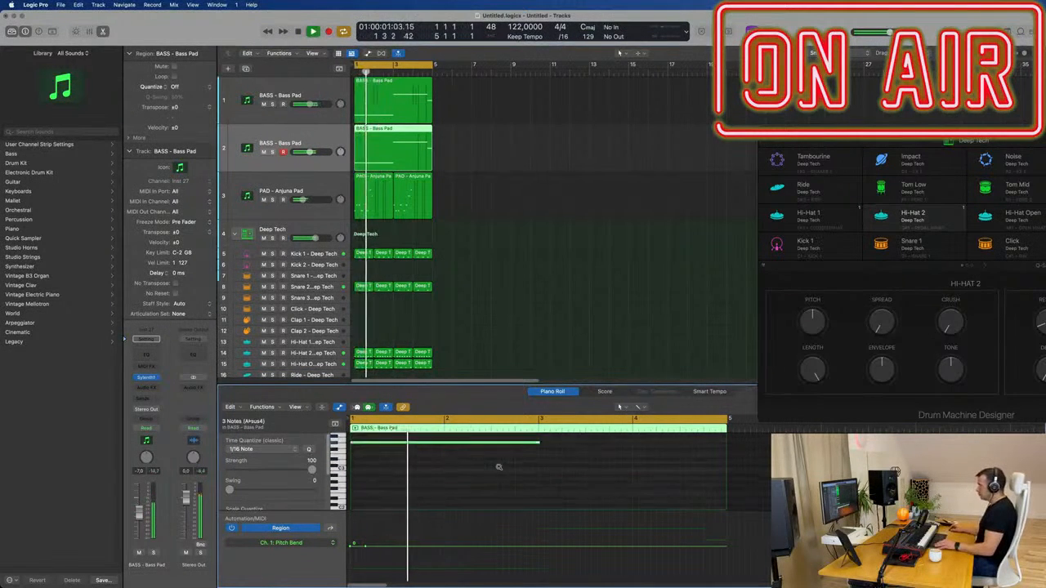
scroll(515, 474, up, 3)
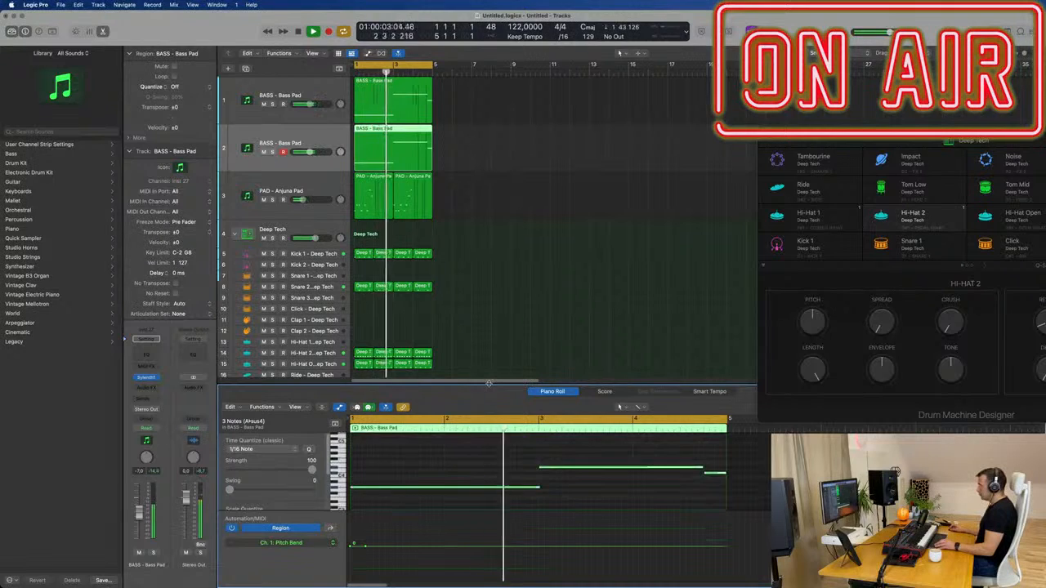
drag(489, 384, 489, 333)
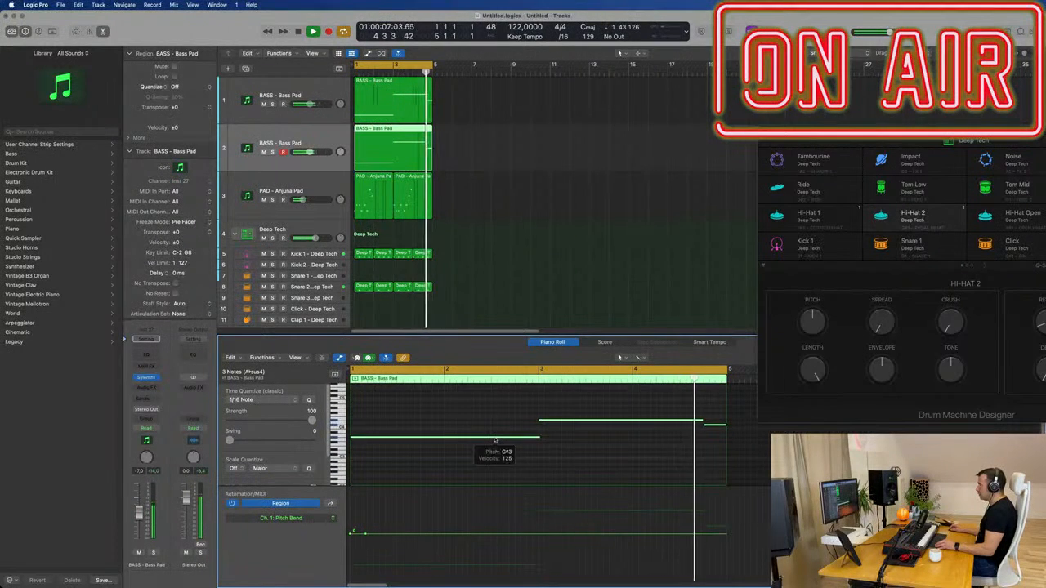
drag(495, 441, 498, 469)
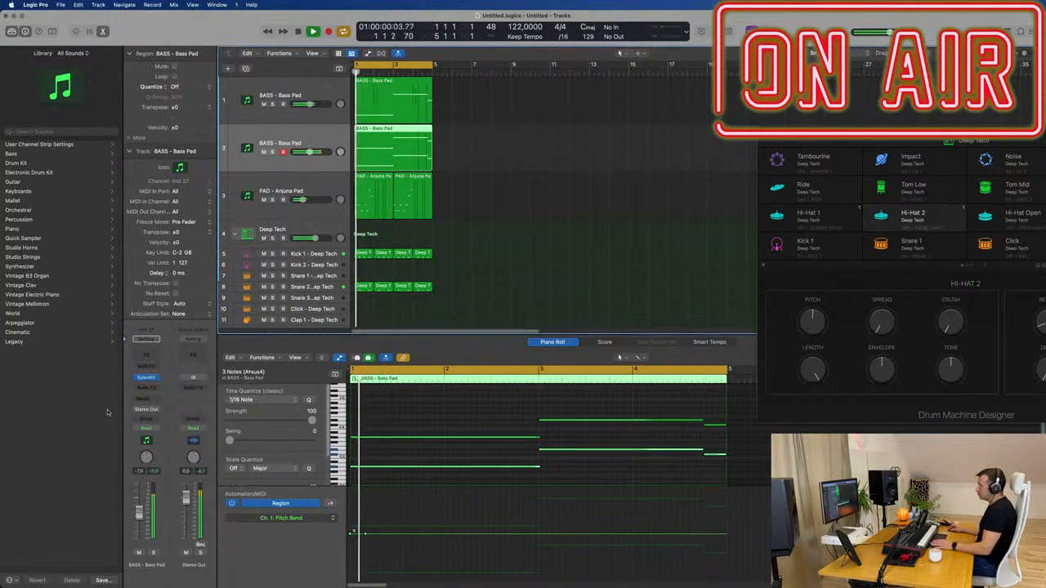
Step: Open Sylenth1 on the duplicated bass track and load the LEAD - Euphoric Lead preset
click(151, 377)
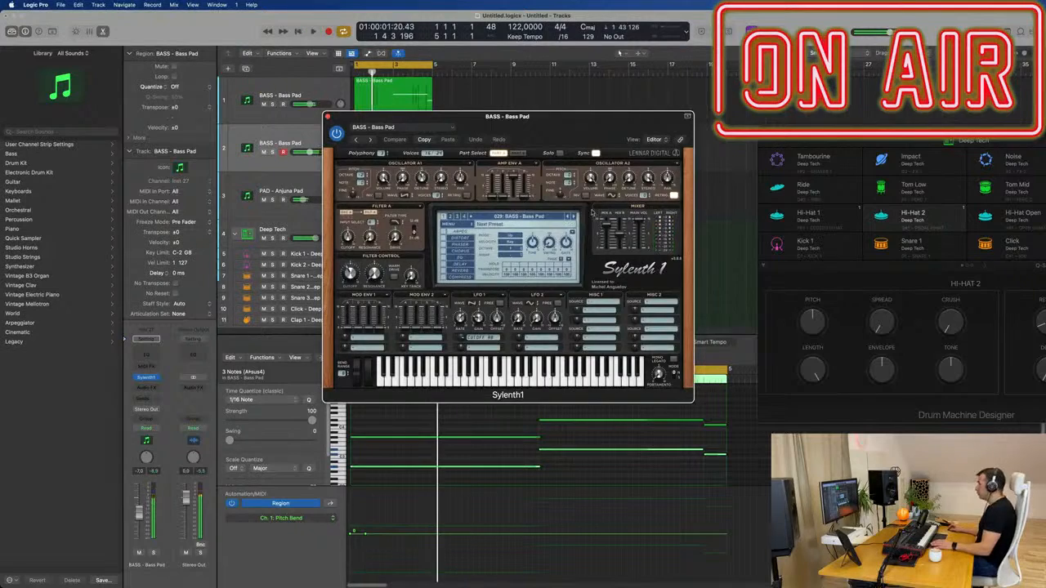
click(550, 217)
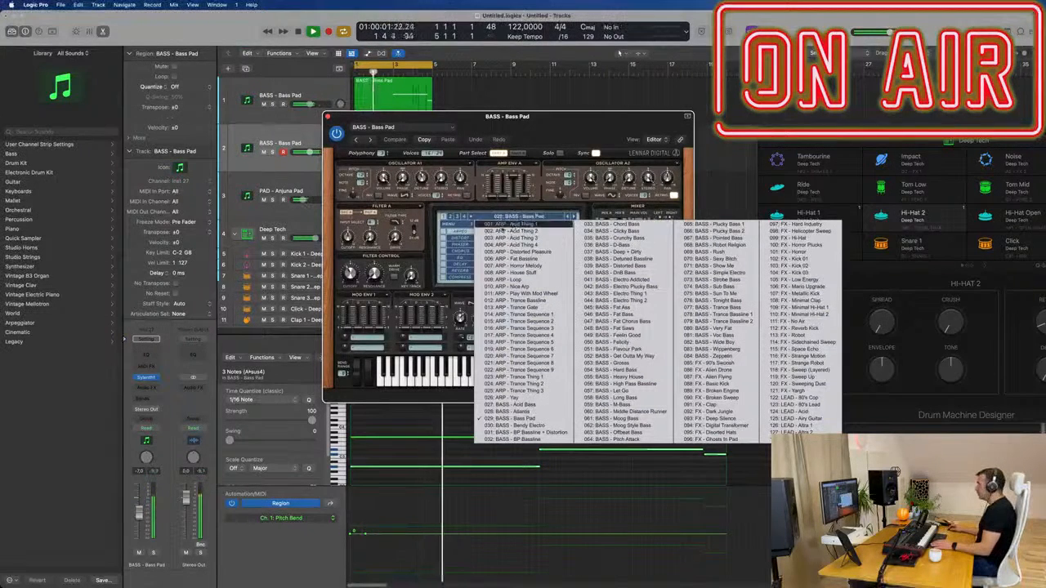
click(451, 218)
key(space)
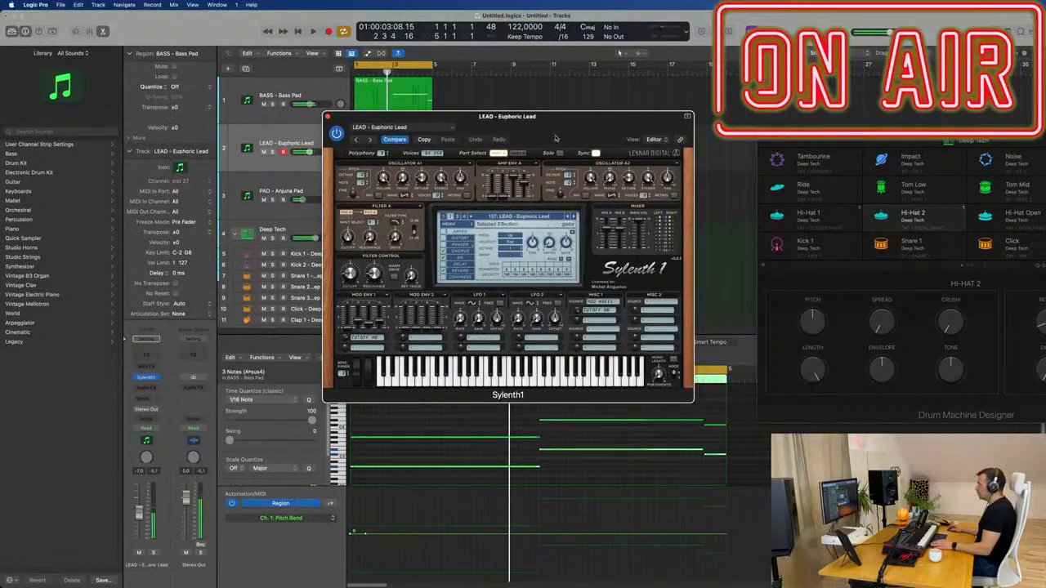
Step: Move the Sylenth1 window clear of the regions, audition the lead sound, and lower the track volume to about -13.0 dB
drag(572, 125, 668, 154)
key(space)
key(space)
key(space)
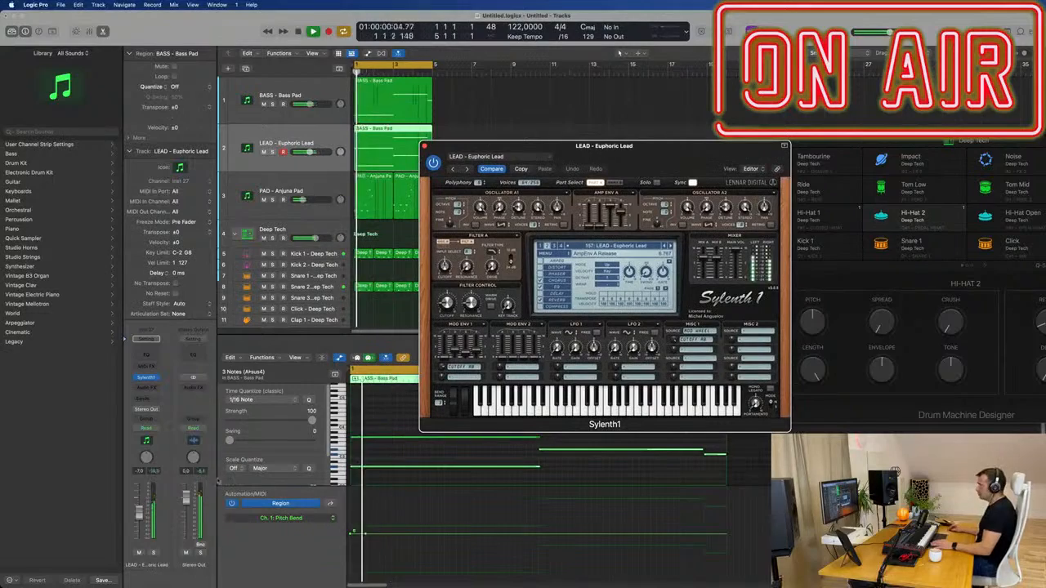
drag(138, 515, 139, 524)
key(space)
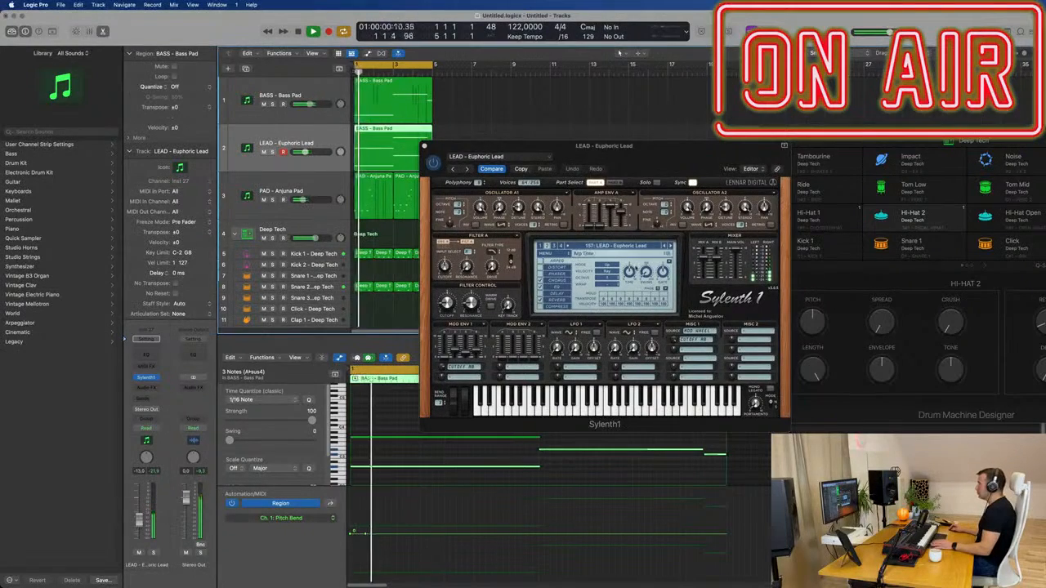
Step: Load the PAD - Back To Earth preset, move the synth window aside, and set the track volume to -12.4 dB
click(646, 245)
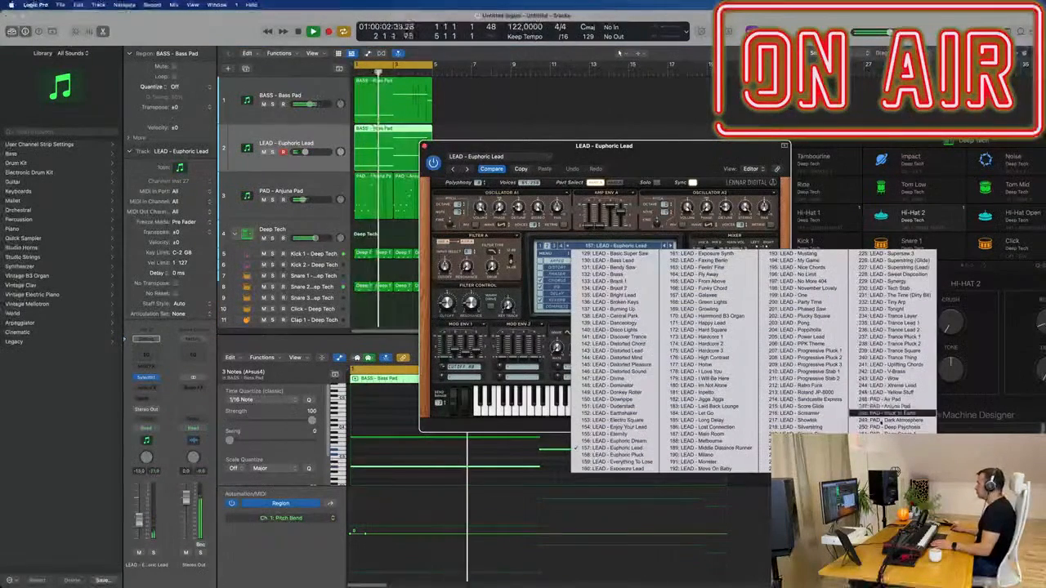
click(891, 413)
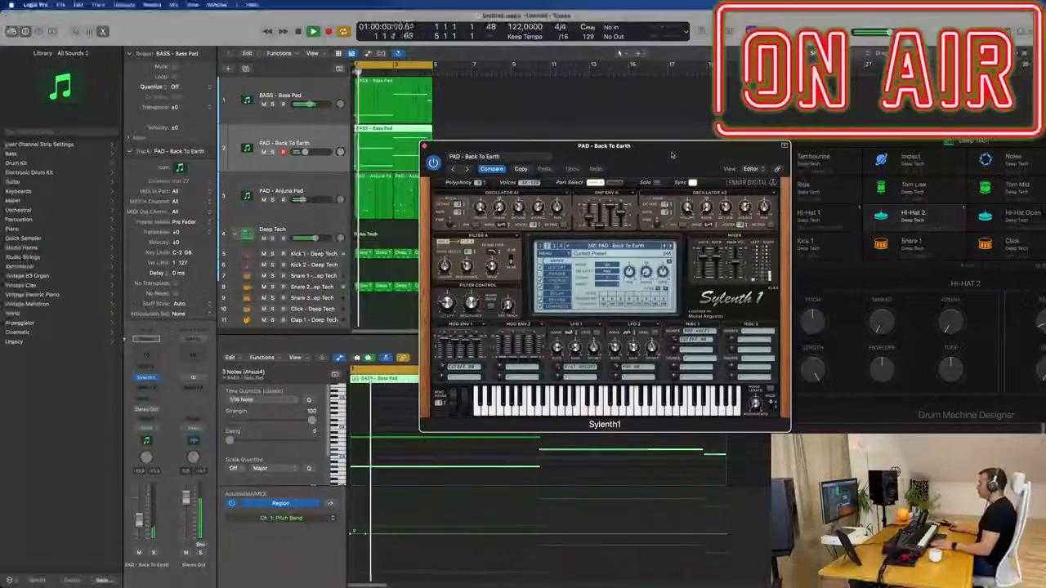
drag(610, 174, 709, 164)
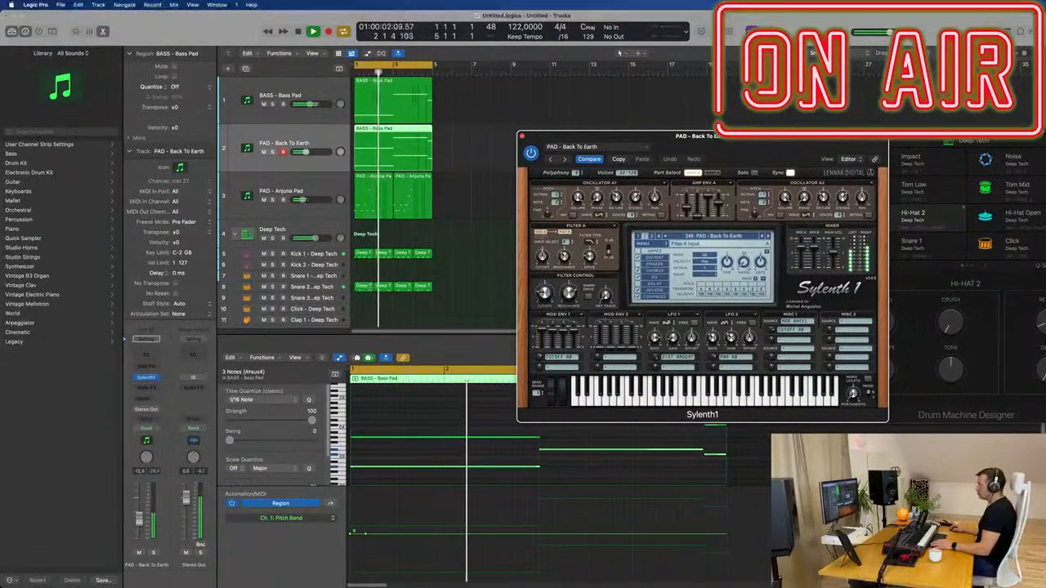
drag(142, 521, 141, 522)
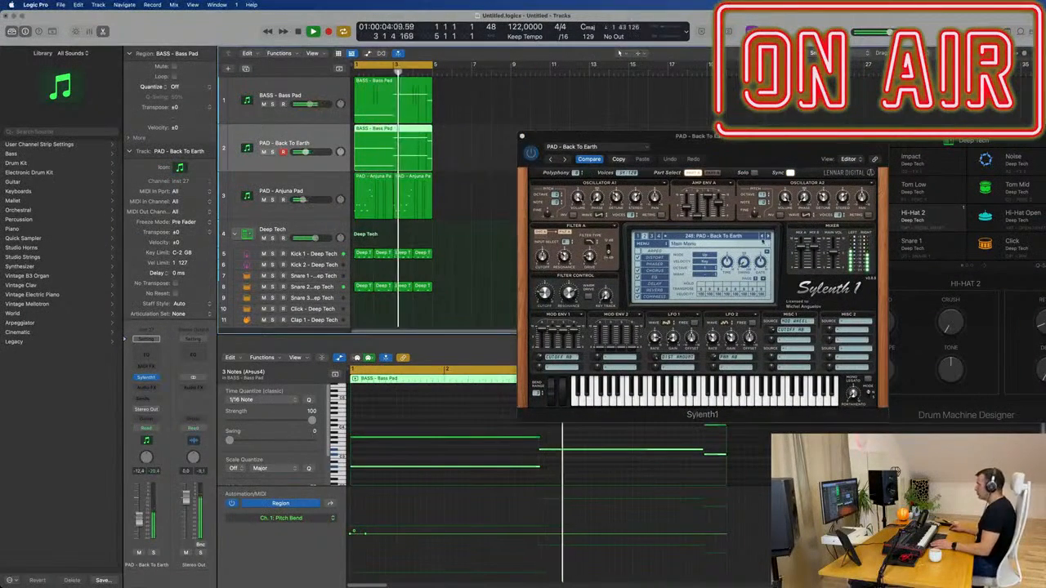
Step: Advance through PAD - Dark Atmosphere to PAD - Deep Psychosis and lower the track volume to -15.4 dB
click(768, 236)
click(768, 237)
key(space)
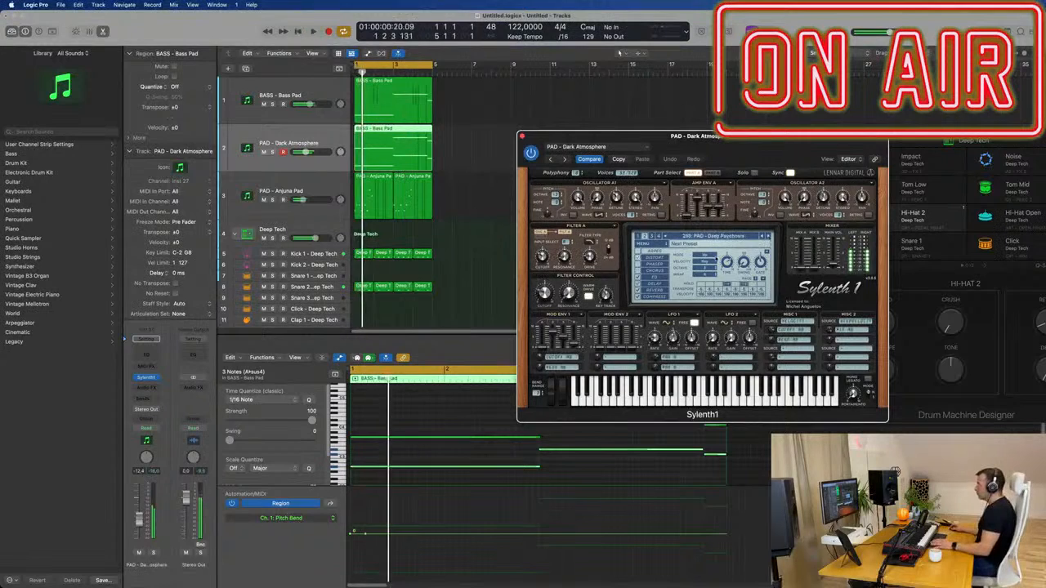
drag(140, 522, 140, 525)
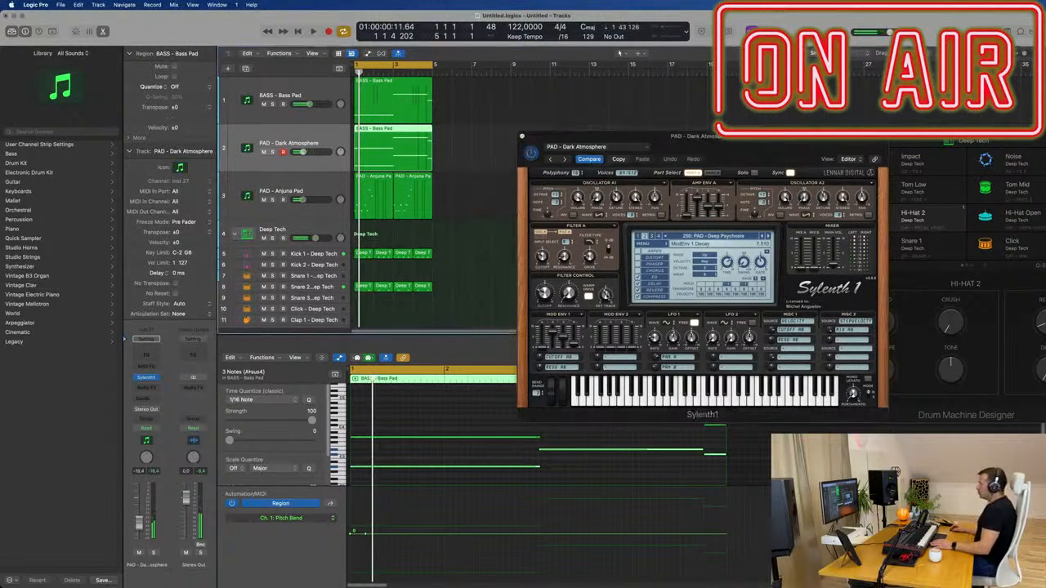
key(space)
Step: Audition the following pad presets past Deep Space 2 and settle on PAD - Deeper In Space
click(768, 237)
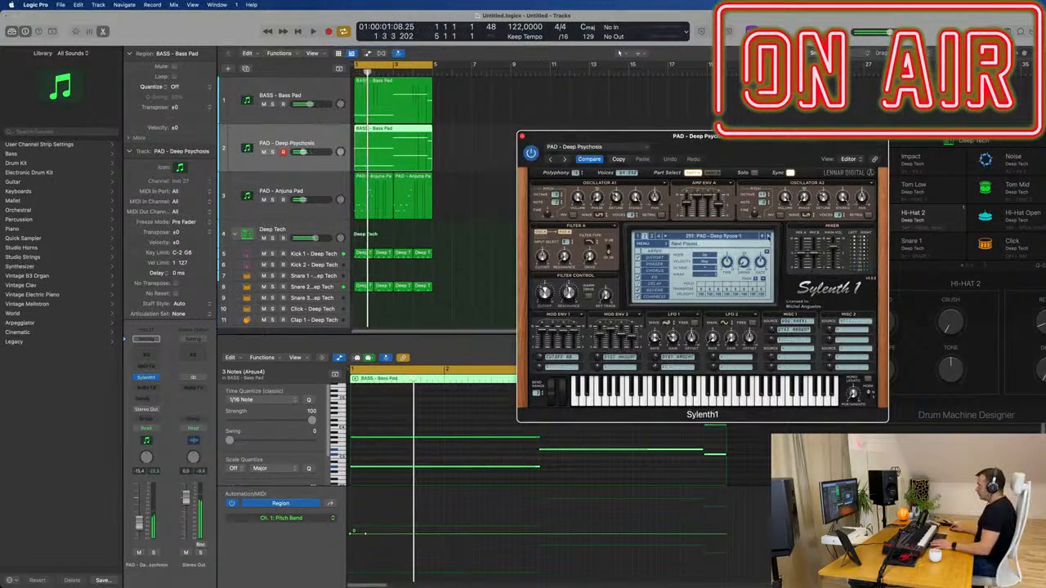
click(768, 237)
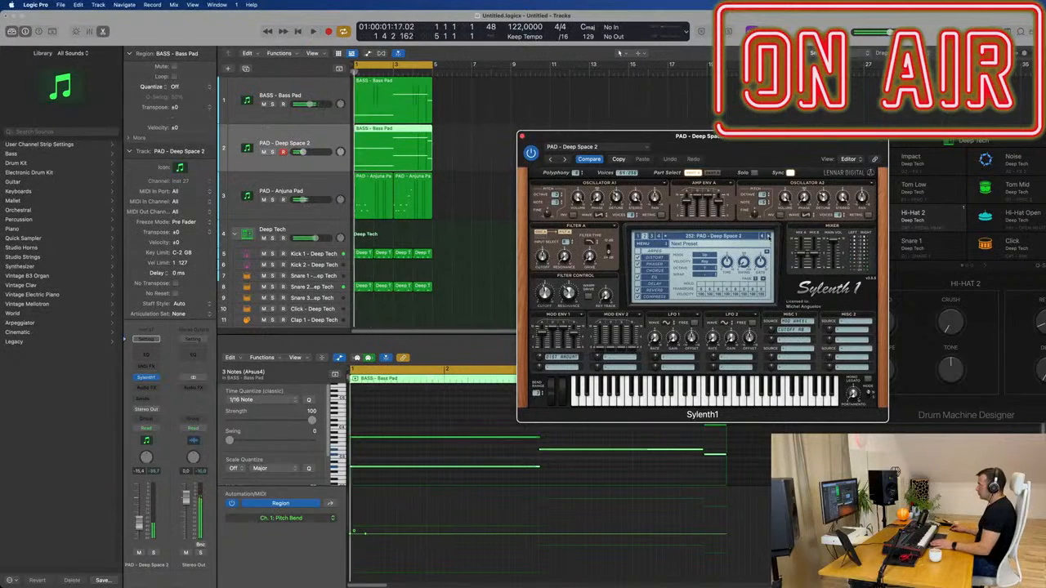
key(space)
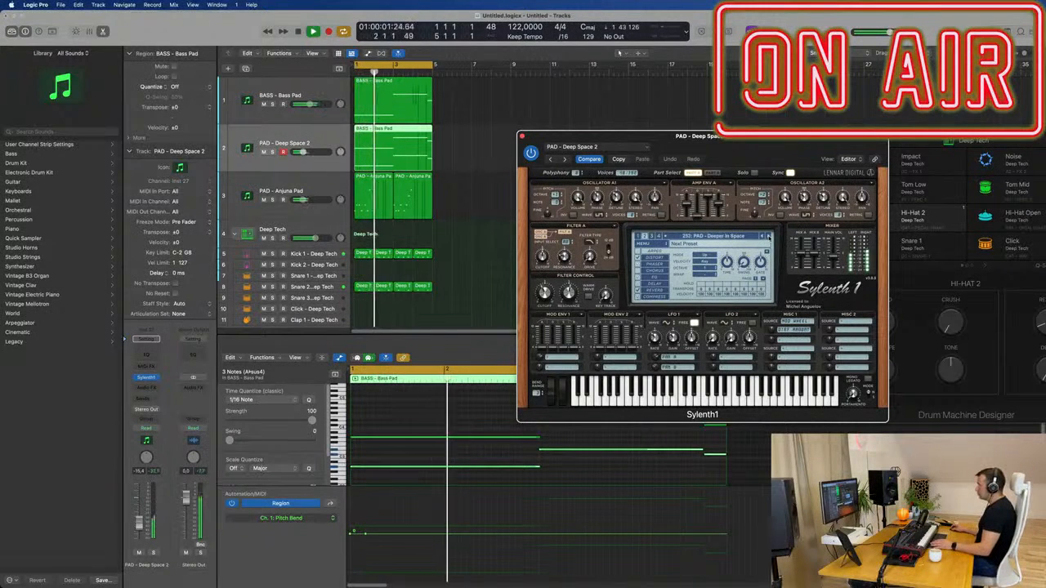
click(768, 237)
key(space)
key(space)
key(space)
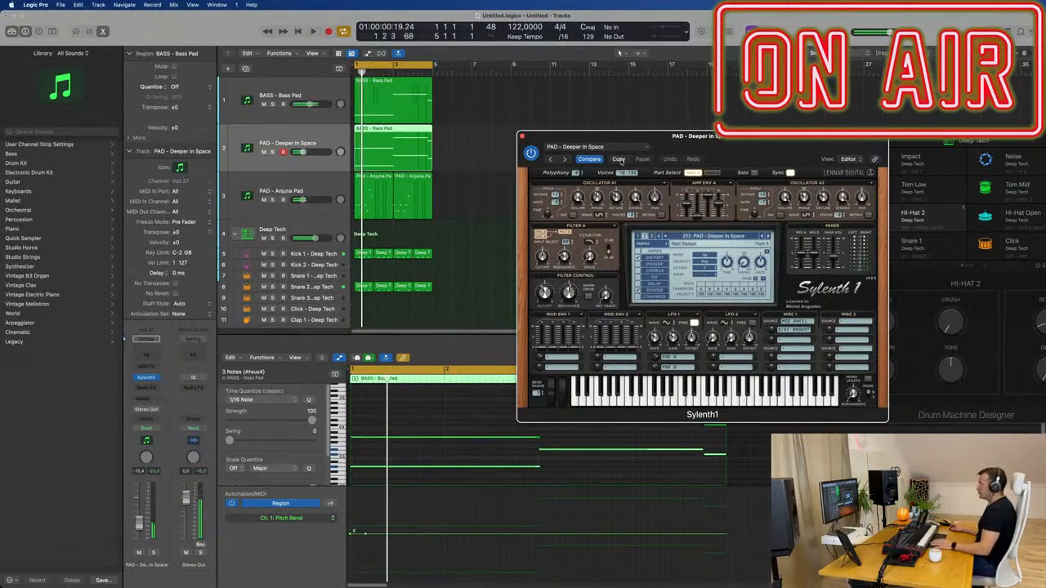
Step: Duplicate the Deeper In Space track with its instrument and move the four-bar Bass Pad region from the original onto the duplicate
click(300, 152)
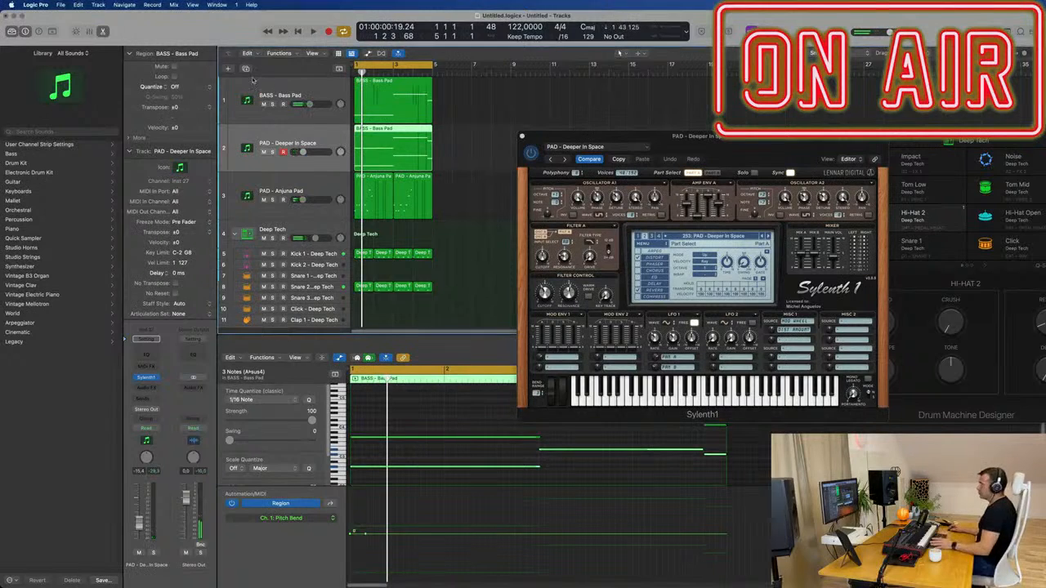
key(super+d)
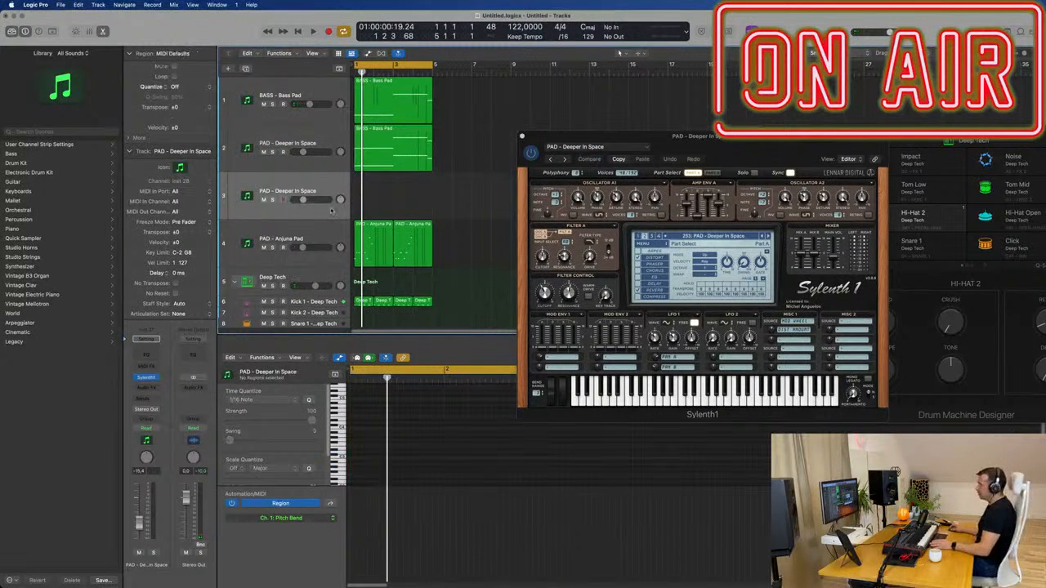
click(398, 159)
drag(397, 178, 396, 199)
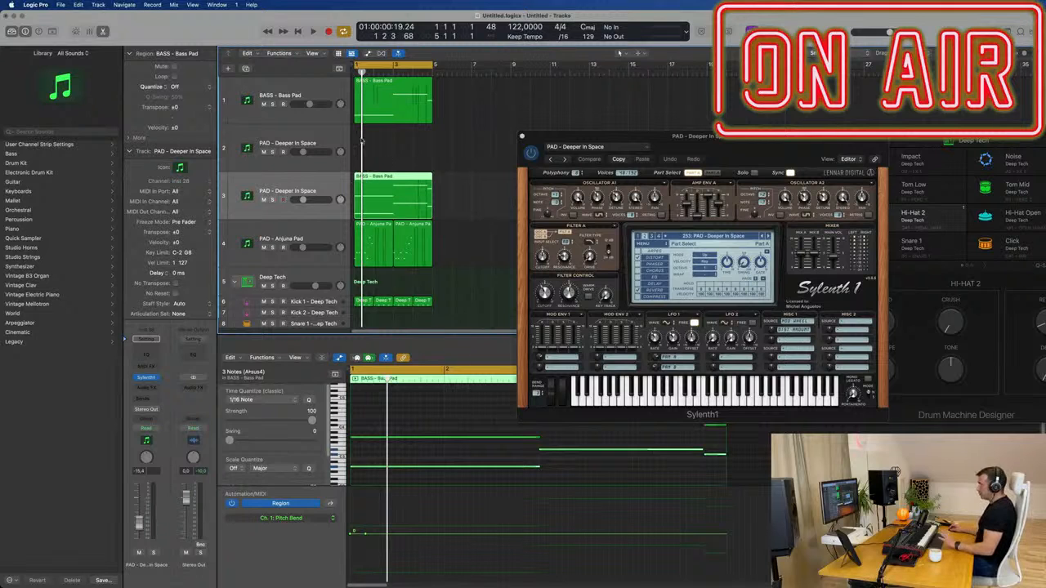
Step: Replace Sylenth1 with Serum on the duplicated Deeper In Space track, reposition its window, and play back the default sound
key(space)
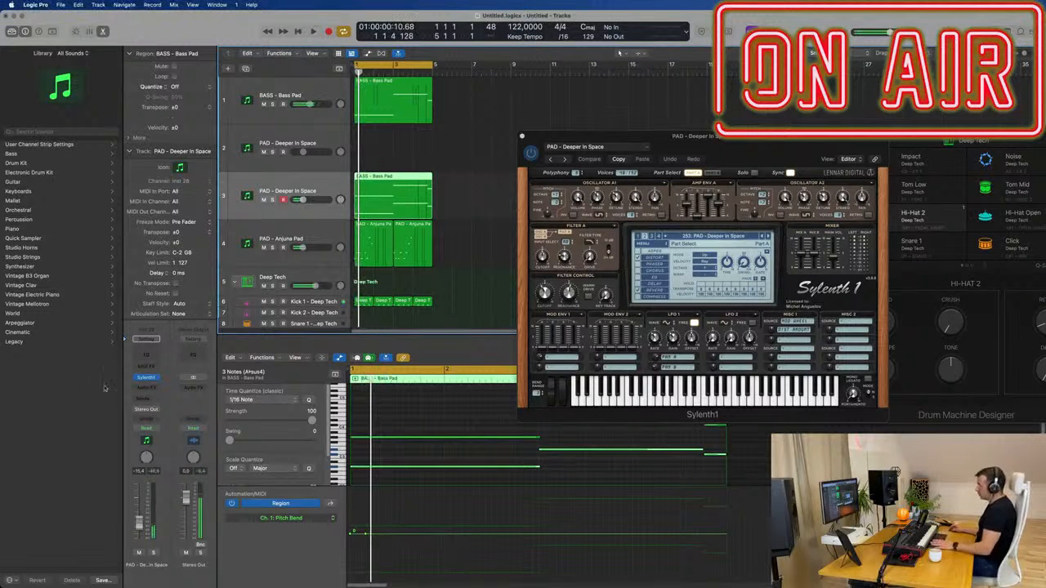
click(156, 379)
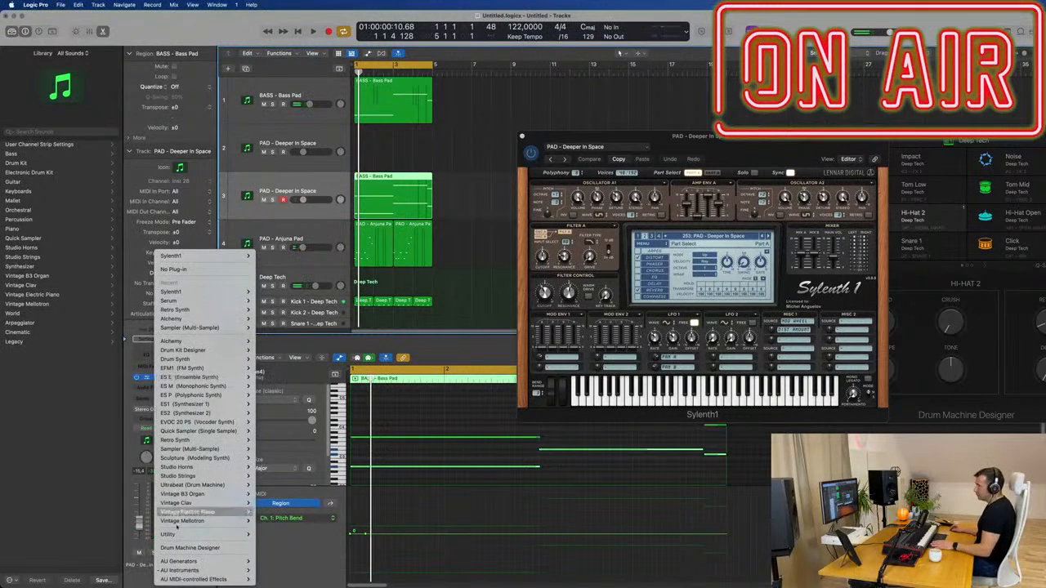
mouse_move(199, 570)
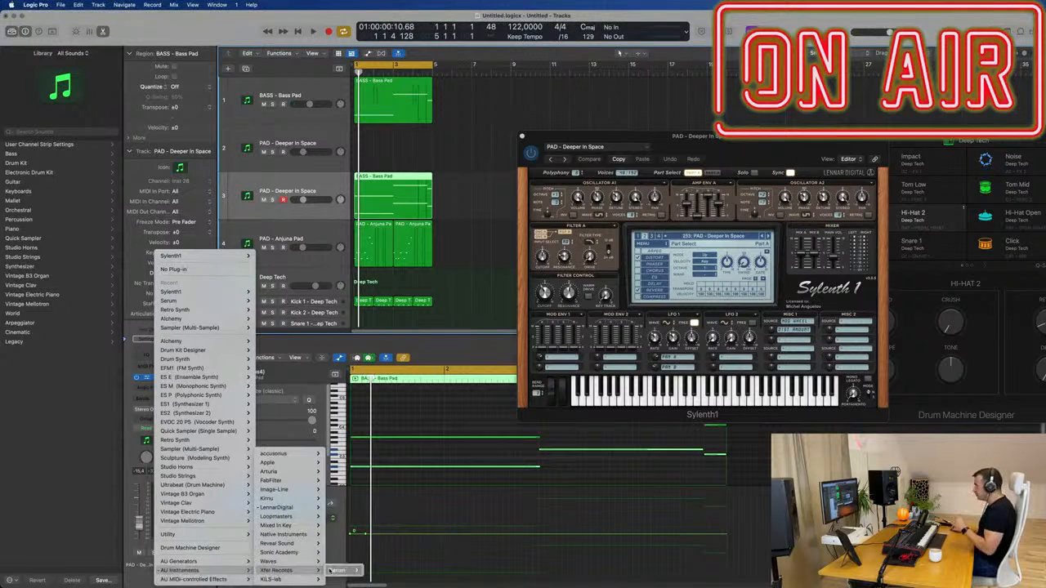
click(376, 570)
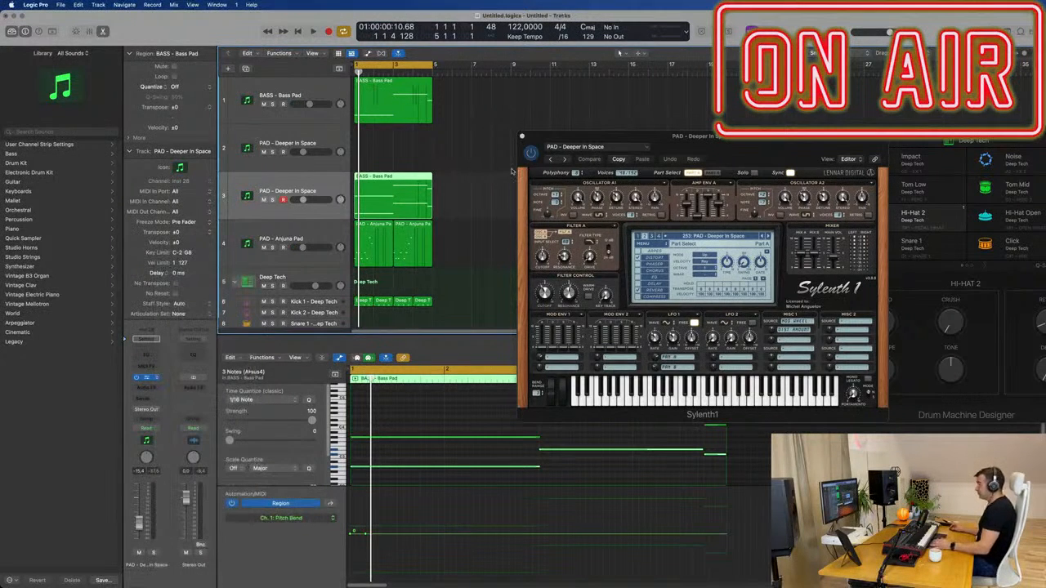
drag(566, 116, 704, 120)
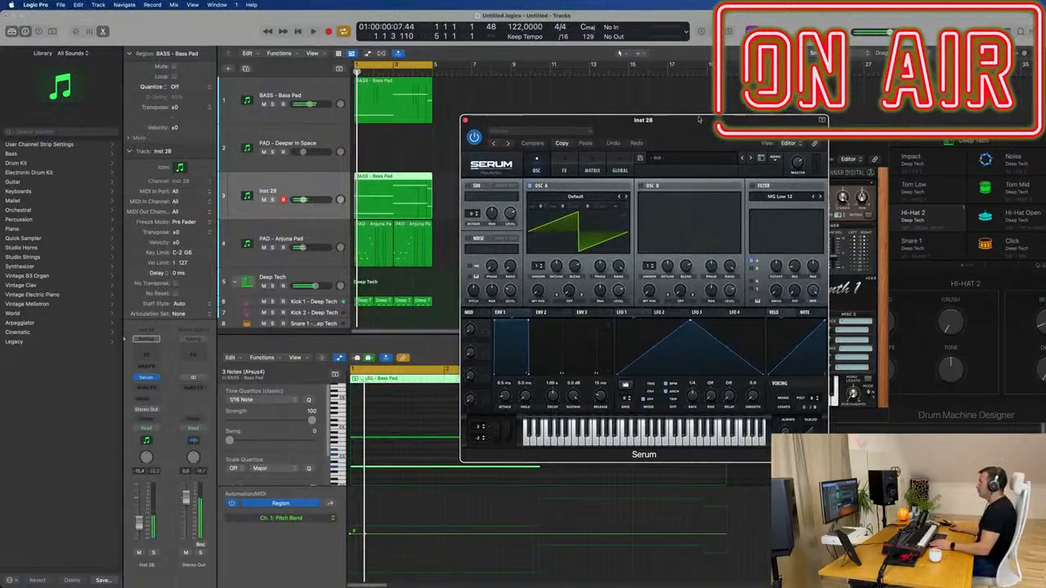
key(space)
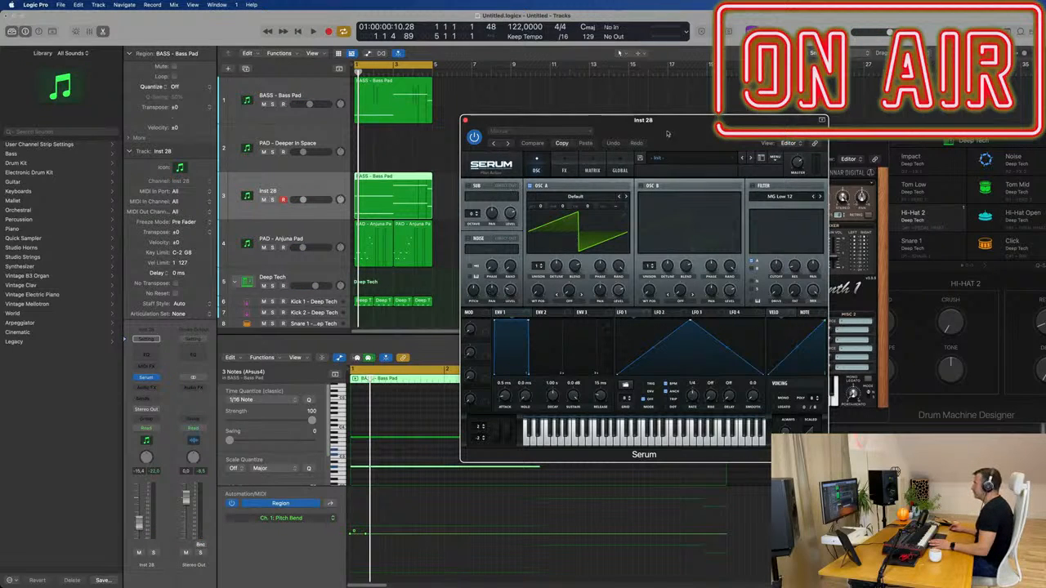
key(space)
Step: Load the PD ArticWind preset from Serum's Pads category, move the synth window aside, and set the track volume to -19.0 dB
click(551, 132)
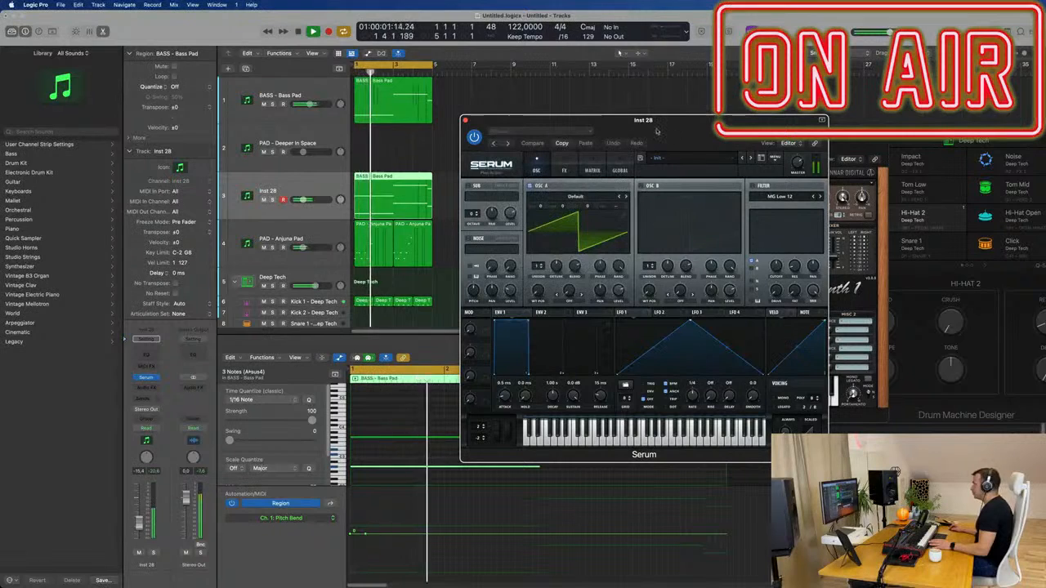
click(688, 159)
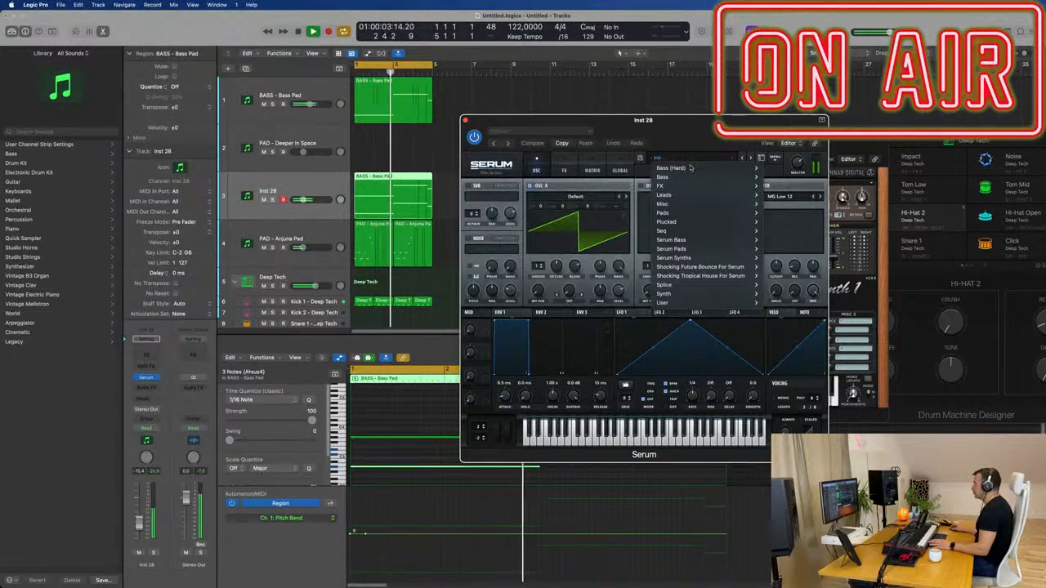
mouse_move(702, 214)
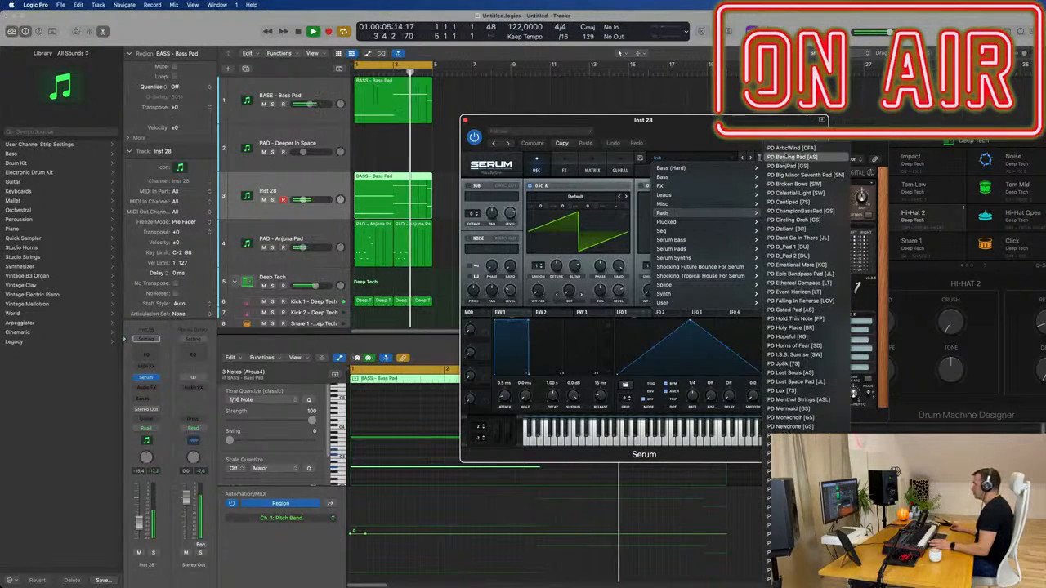
click(789, 148)
drag(691, 123, 733, 120)
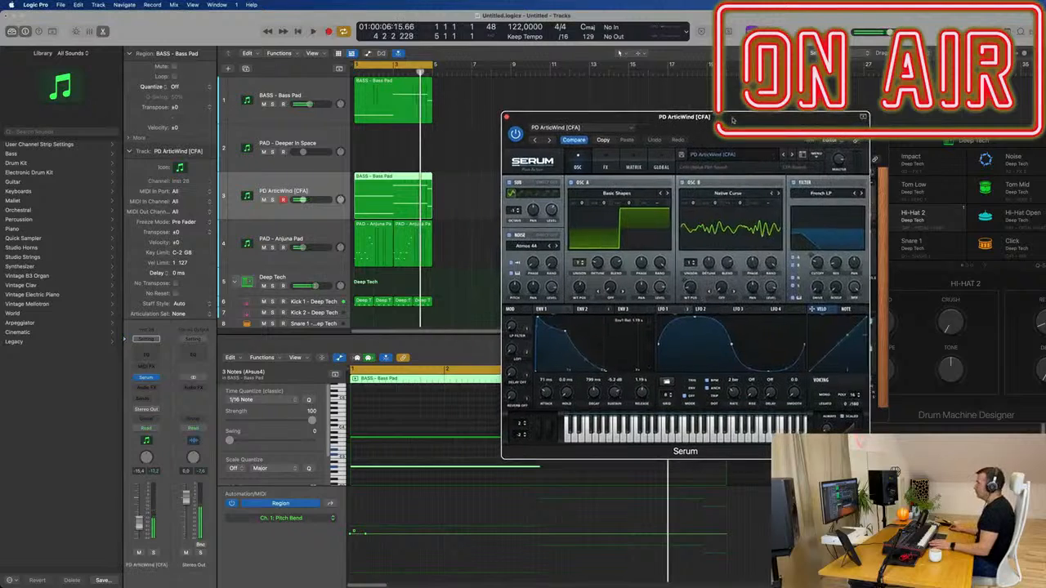
key(space)
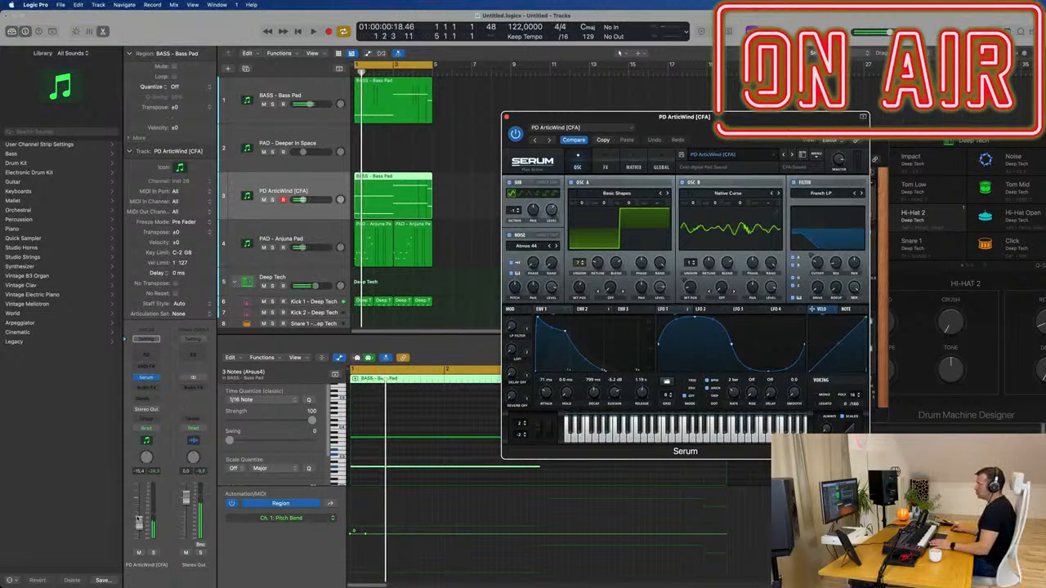
click(219, 523)
key(space)
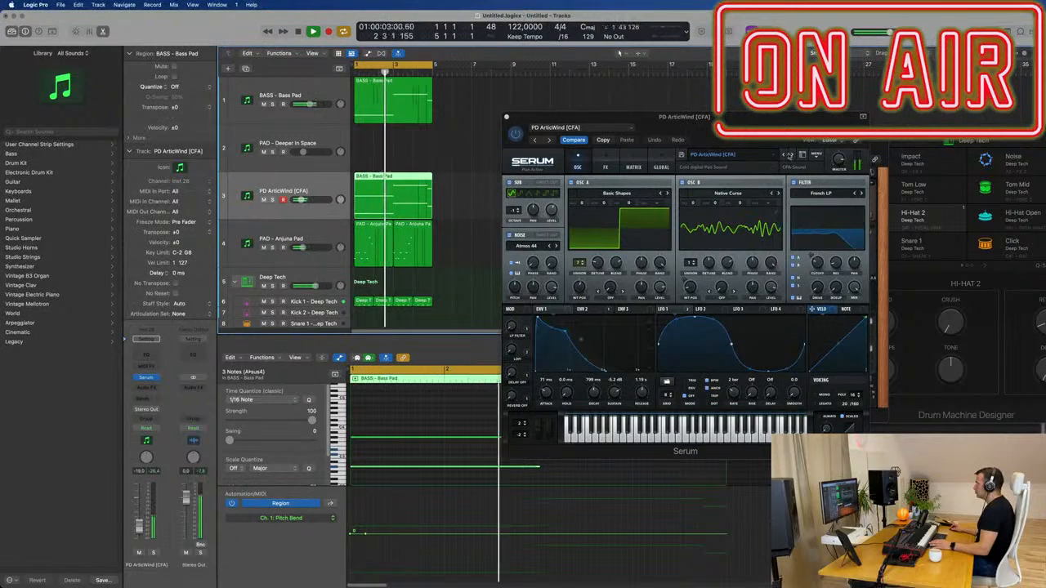
Step: Audition Serum's following pads from PD Beating Pad to PD Broken Bows, reposition the synth window, and lower the track volume to -25.0 dB
click(792, 155)
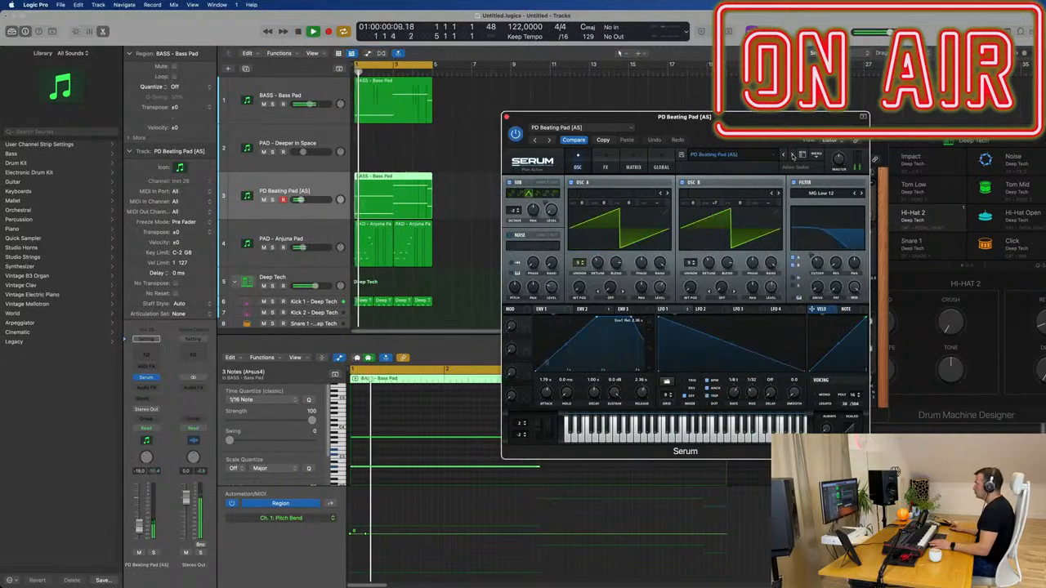
drag(741, 126, 706, 128)
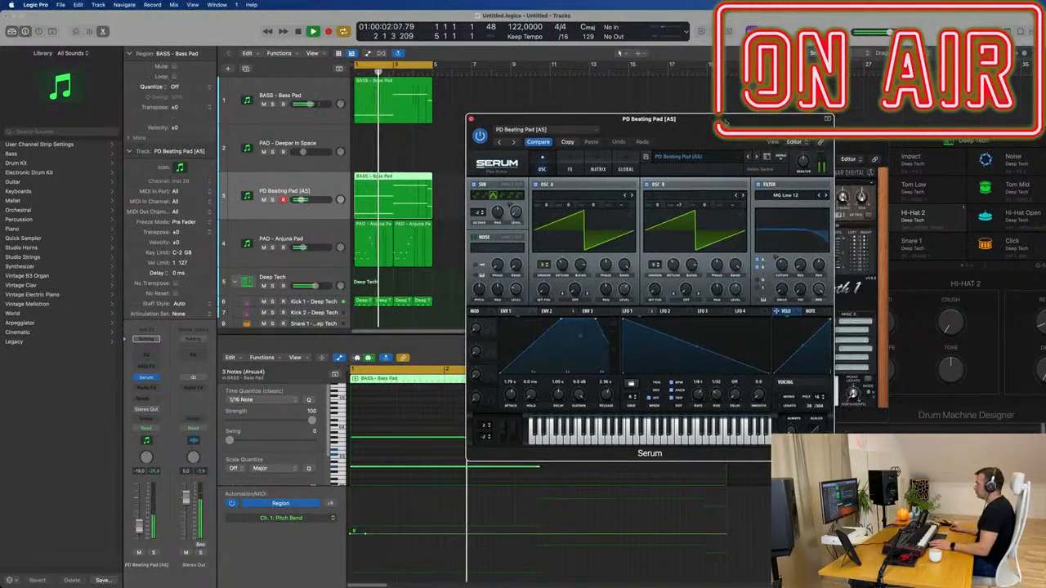
click(758, 158)
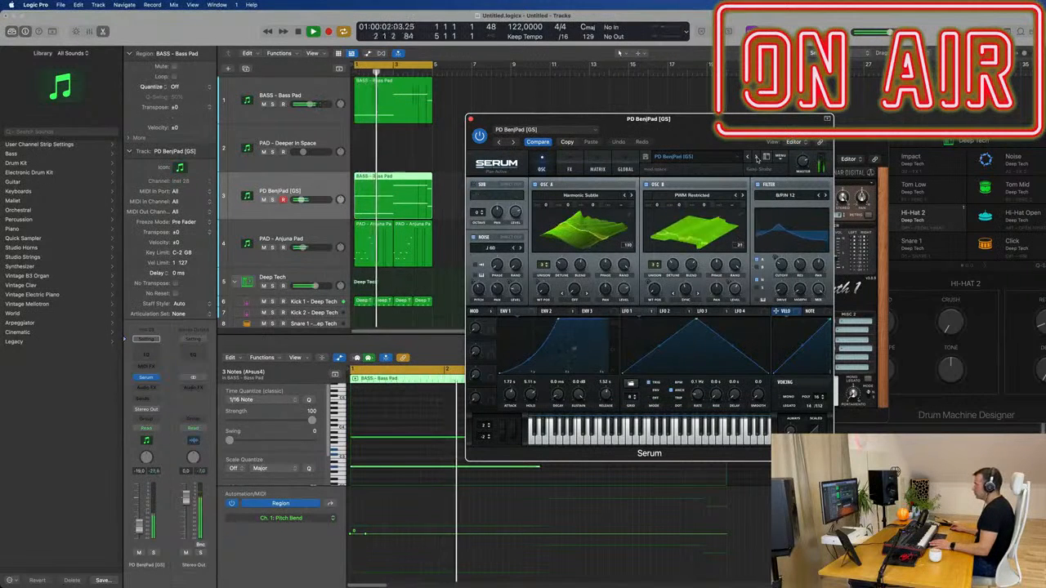
click(758, 158)
key(Return)
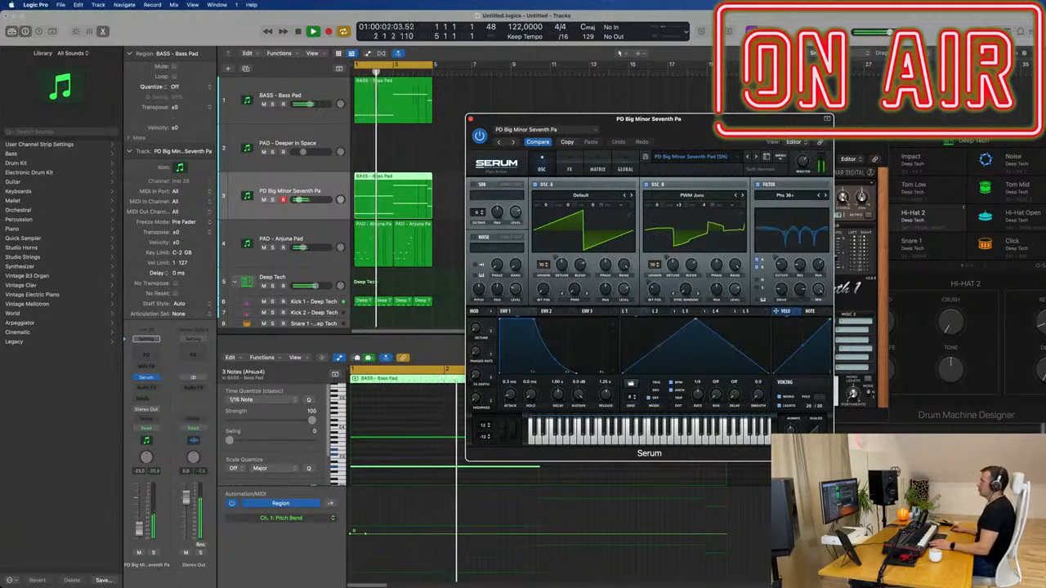
click(758, 158)
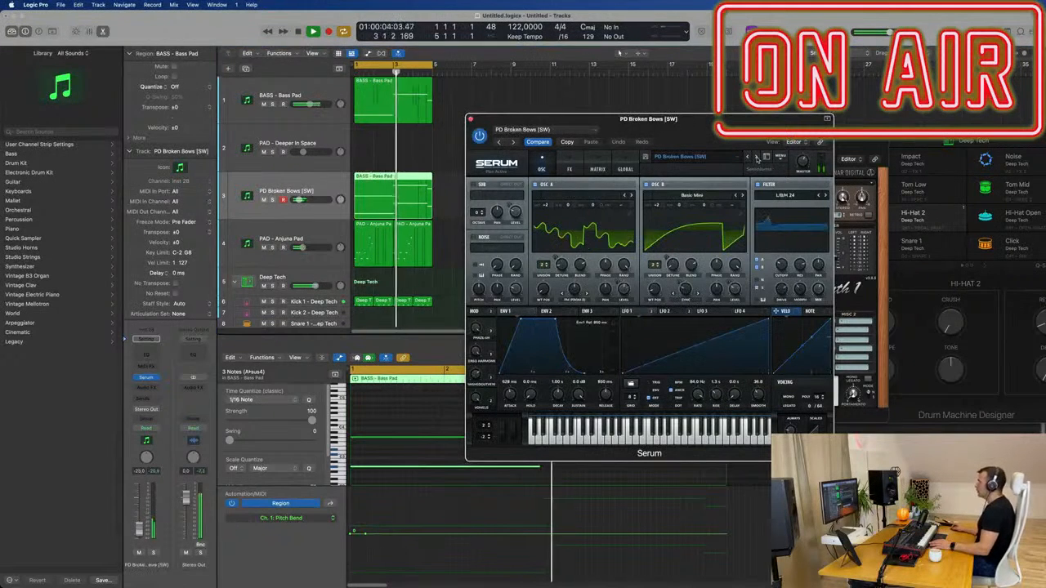
Step: Advance past PD Celestial Light to the PD Centipad preset and raise the track volume to -22.0 dB
click(758, 159)
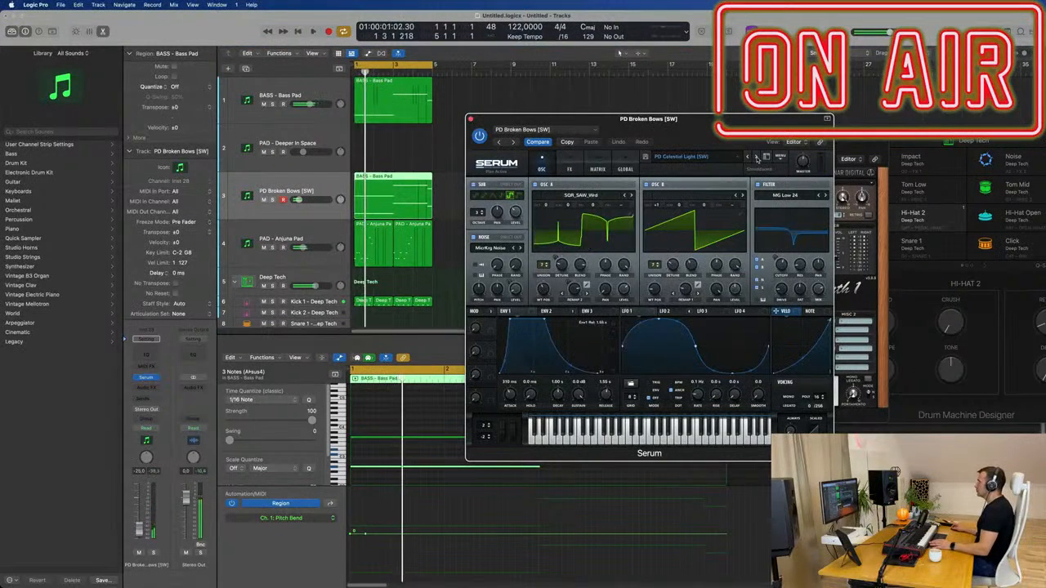
key(space)
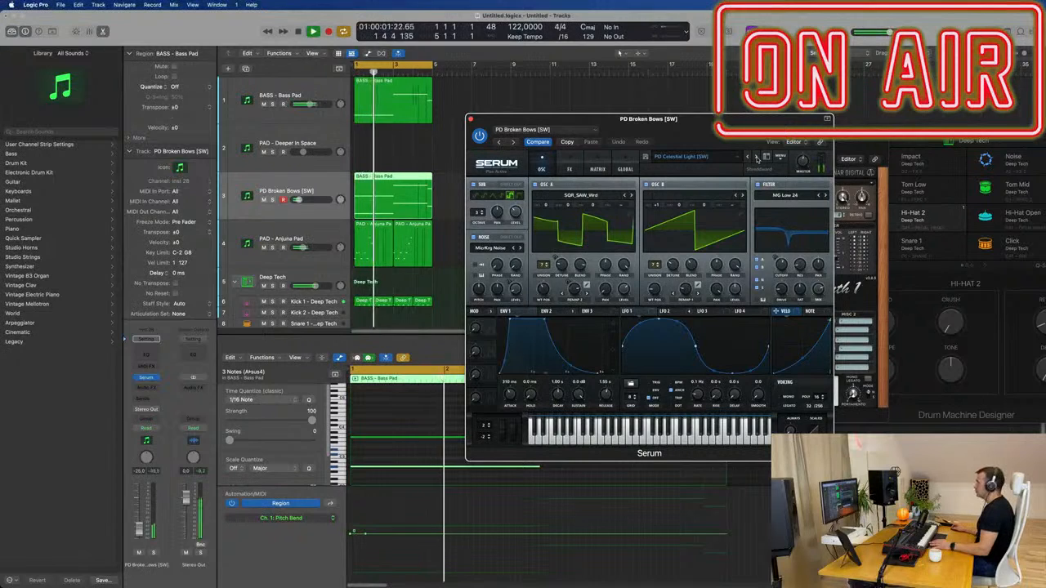
click(758, 158)
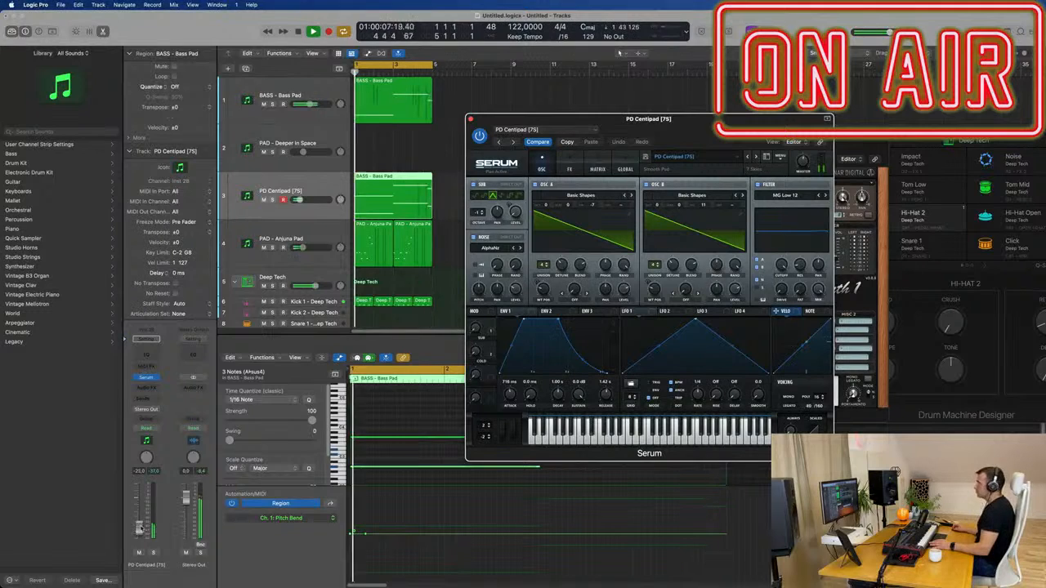
drag(299, 200, 301, 199)
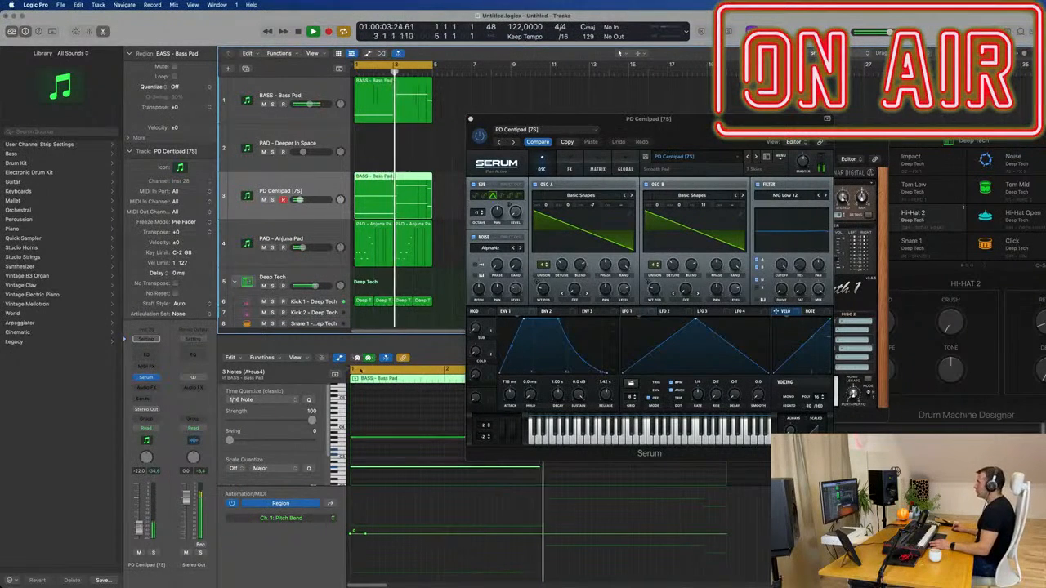
Step: Transpose all notes of the Serum track's Bass Pad region down one octave and set the track volume to -19.0 dB
click(401, 414)
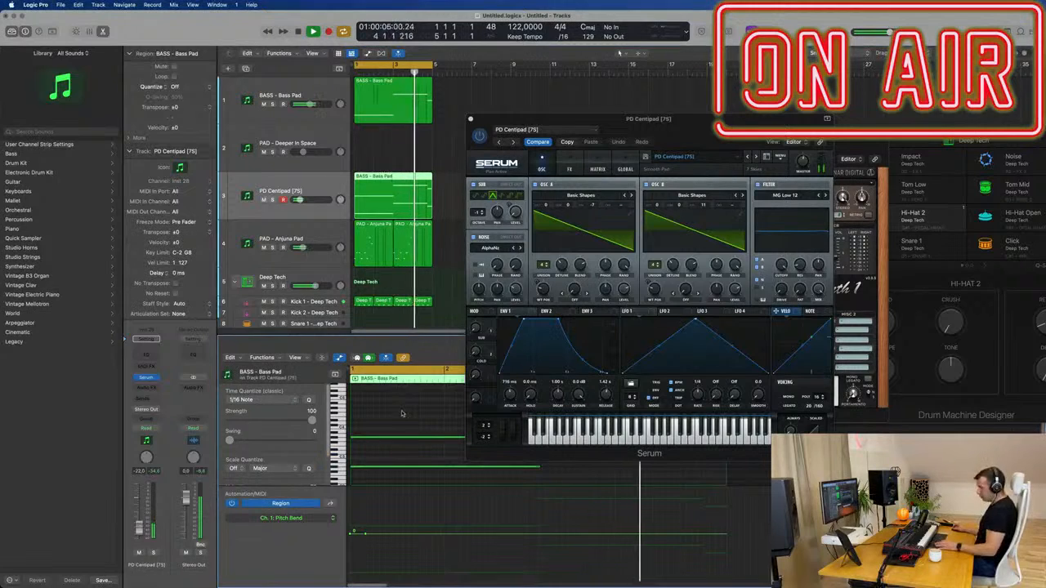
key(super+a)
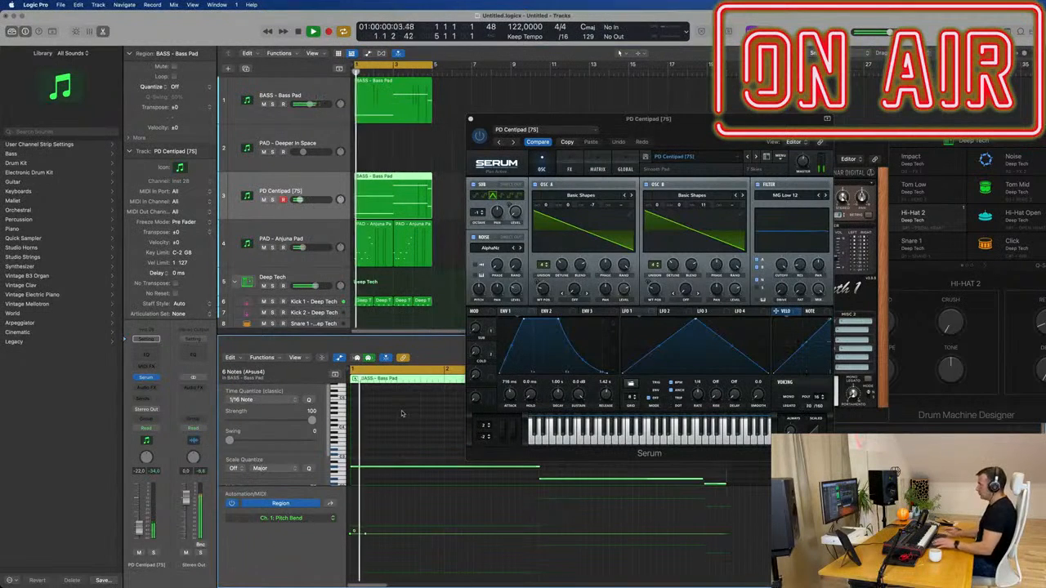
drag(674, 135, 792, 93)
click(621, 434)
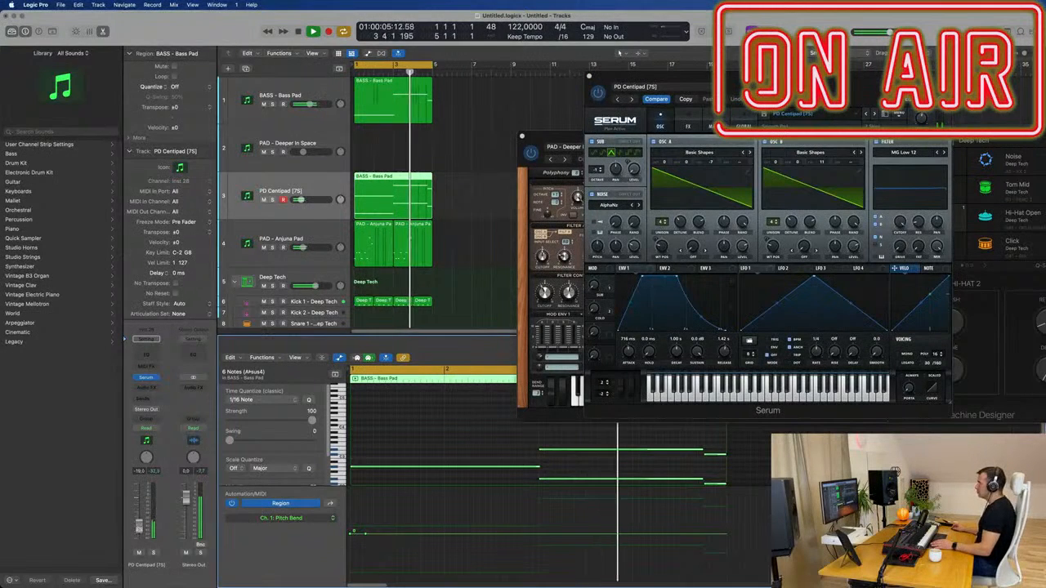
drag(801, 79, 645, 113)
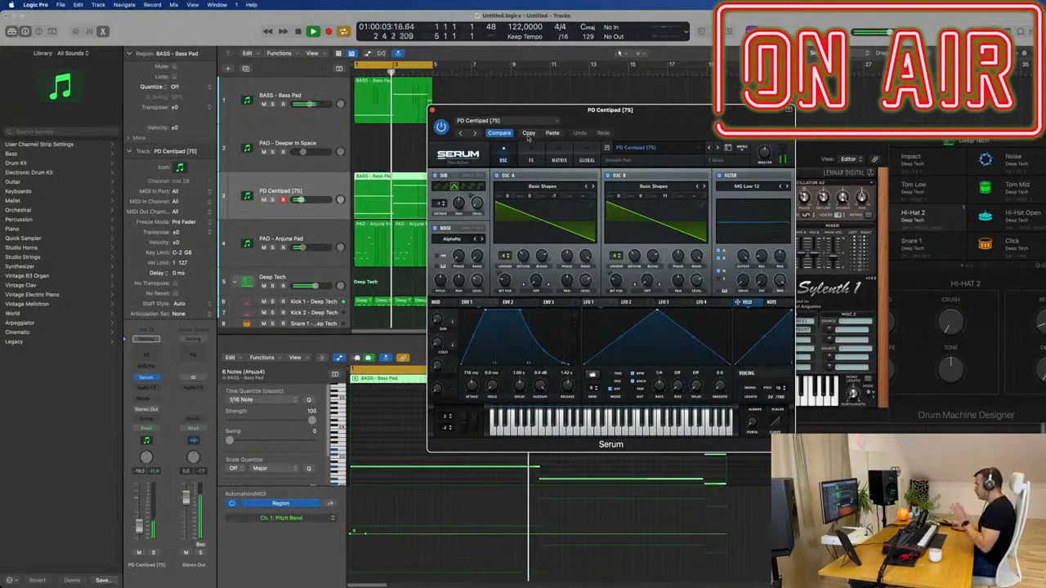
Step: Audition PD ChampionBassPad and PD Circling Orch, load PD Defiant, and lower the track volume to -22.0 dB
click(718, 149)
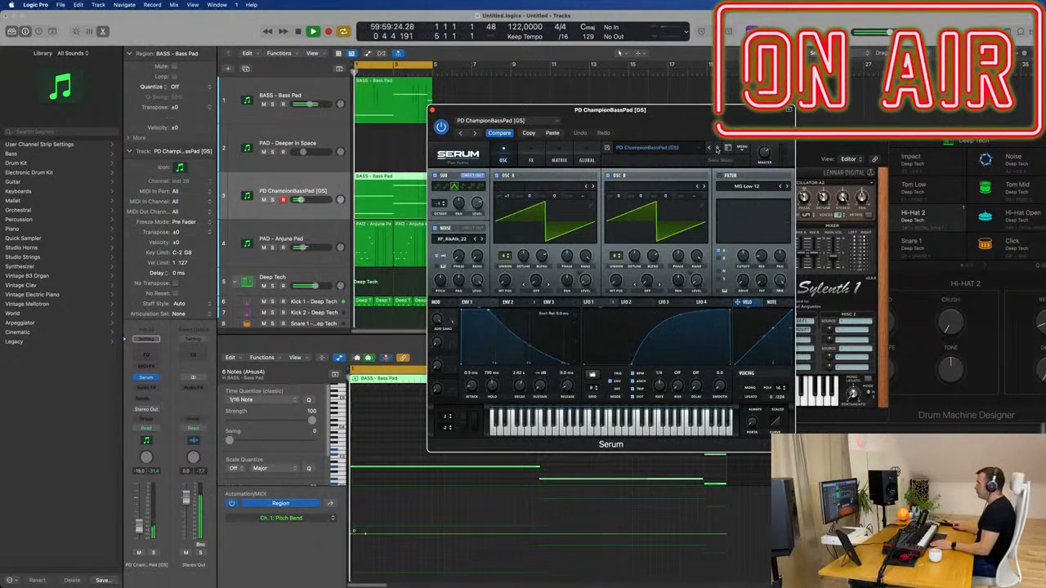
click(717, 149)
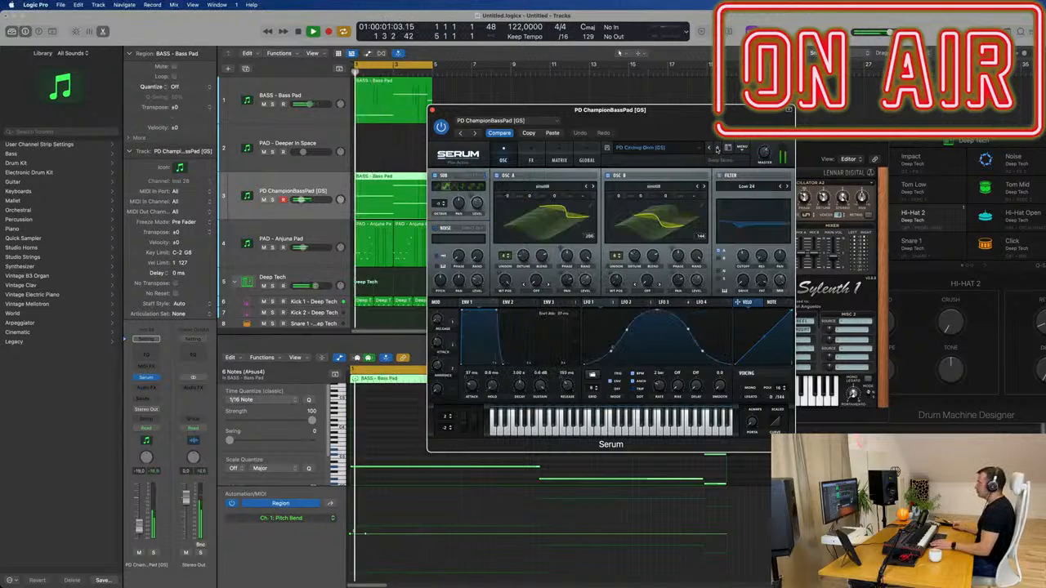
click(717, 148)
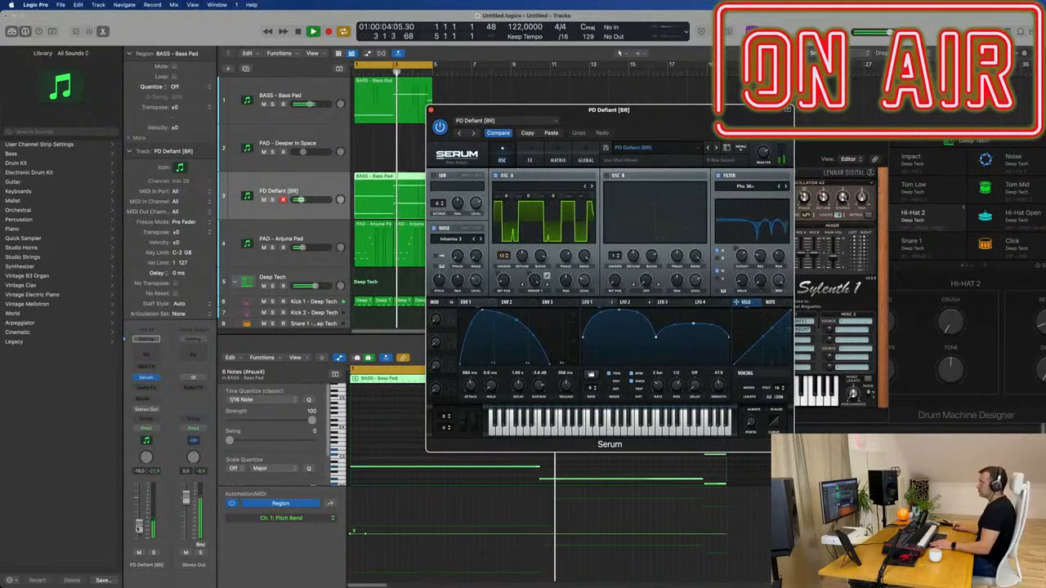
click(263, 446)
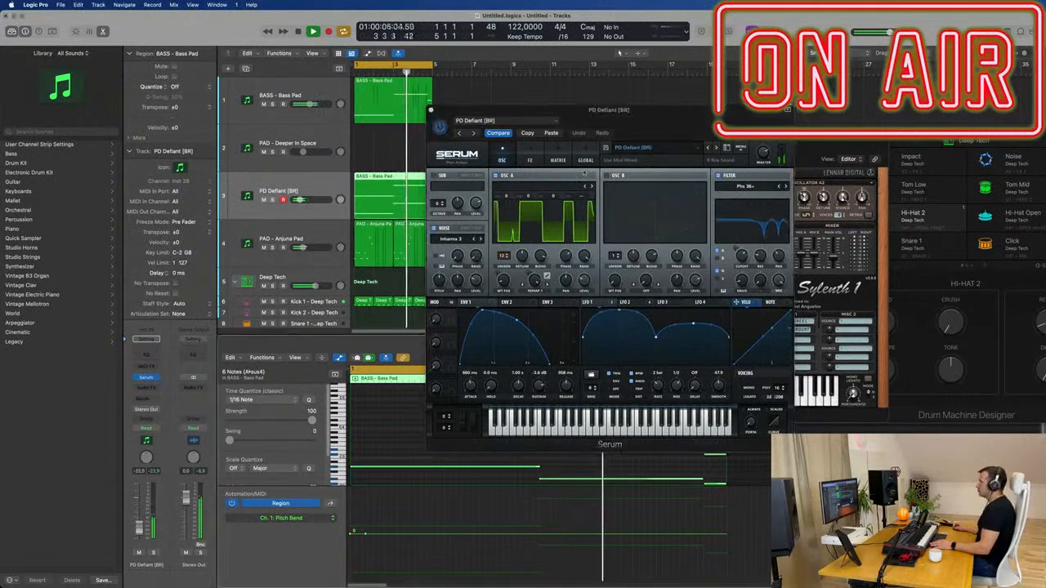
Step: Advance through PD Dont Go In There and PD D_Pad 1 to PD D_Pad 2 and set the track volume to -25.0 dB
click(717, 147)
click(717, 148)
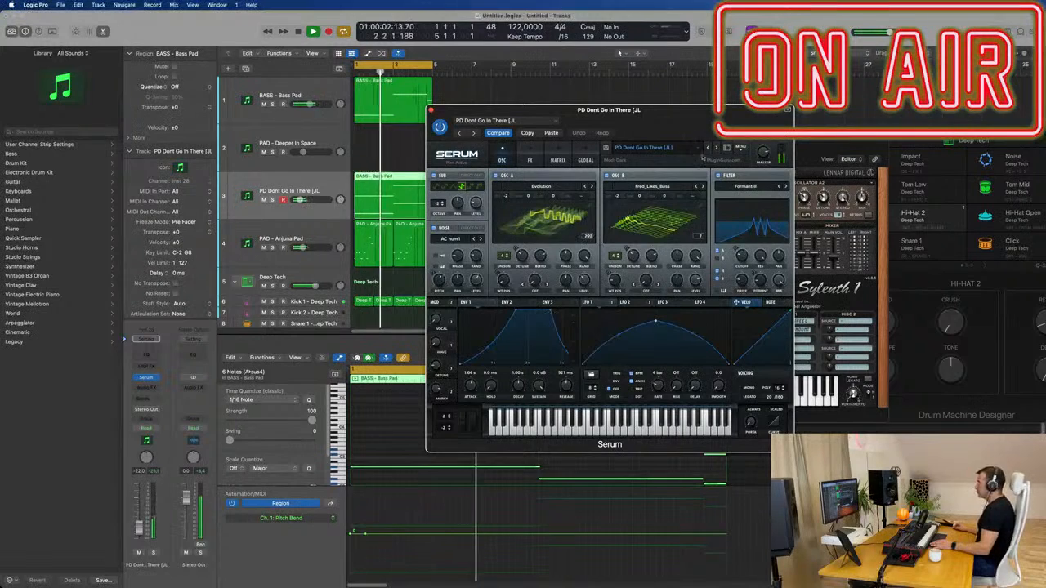
click(717, 148)
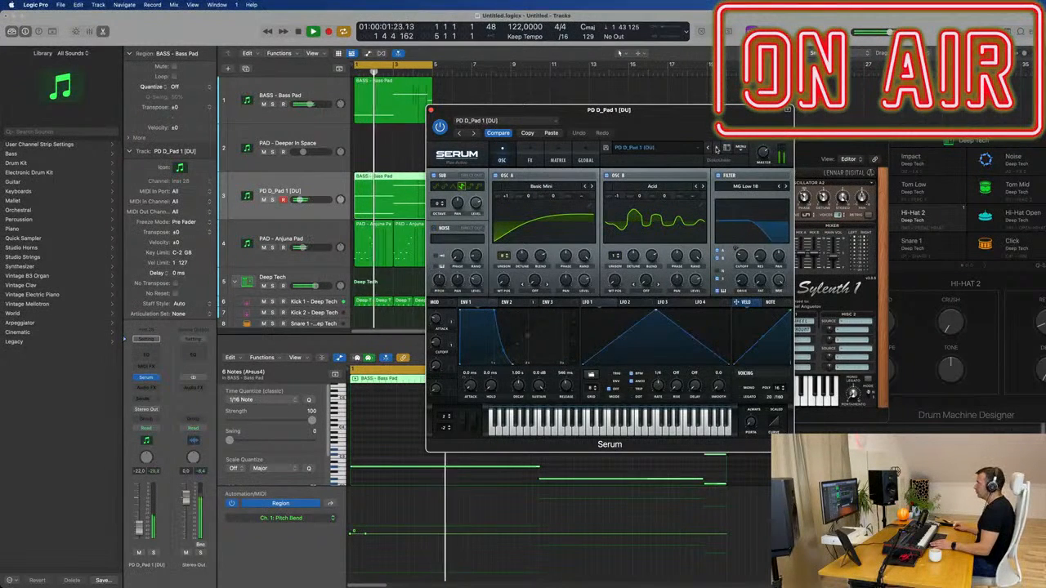
click(717, 148)
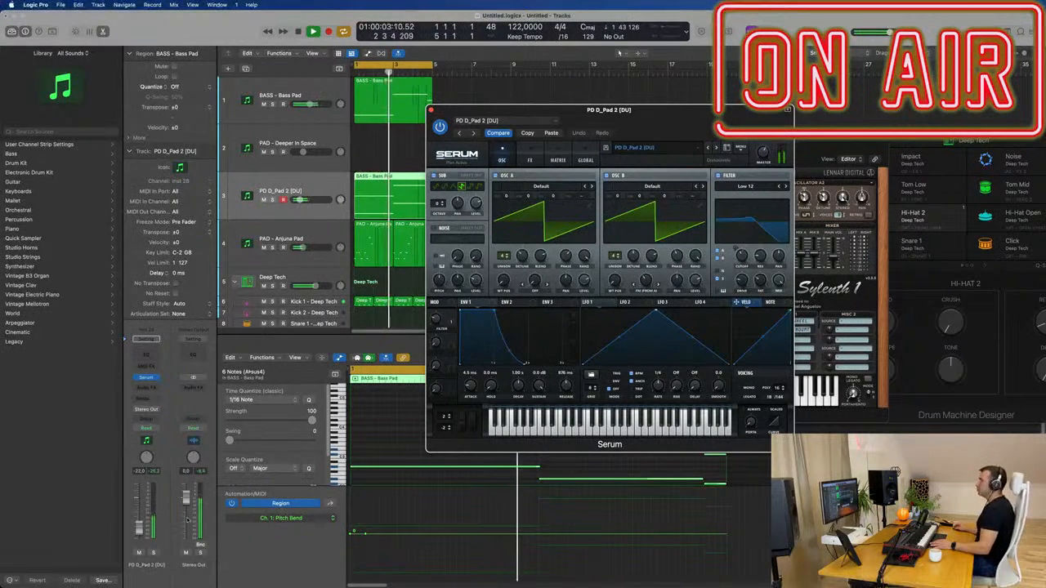
click(138, 532)
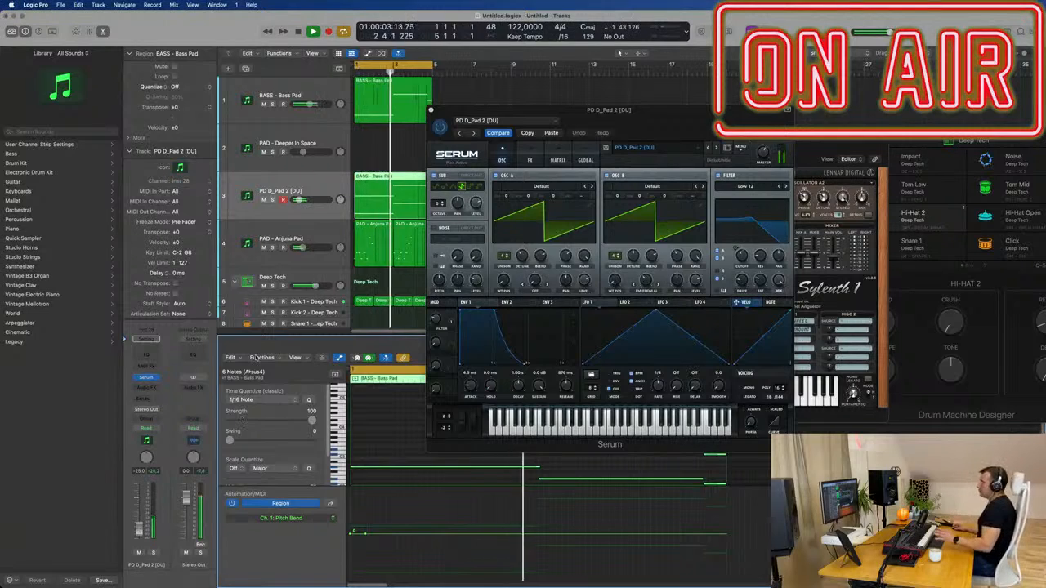
Step: Select the PAD - Anjuna Pad track and close the Serum window
click(298, 257)
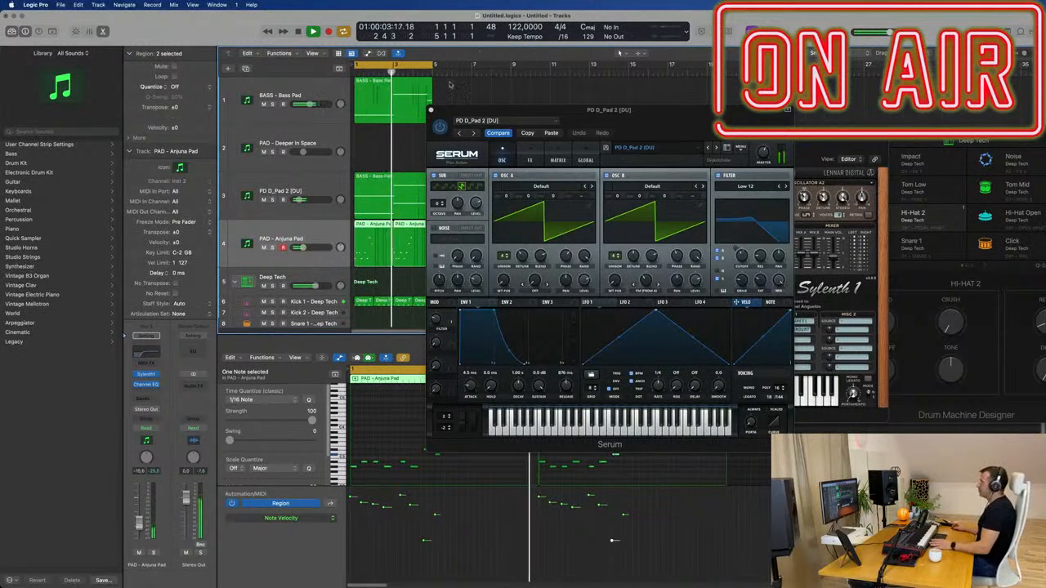
click(431, 112)
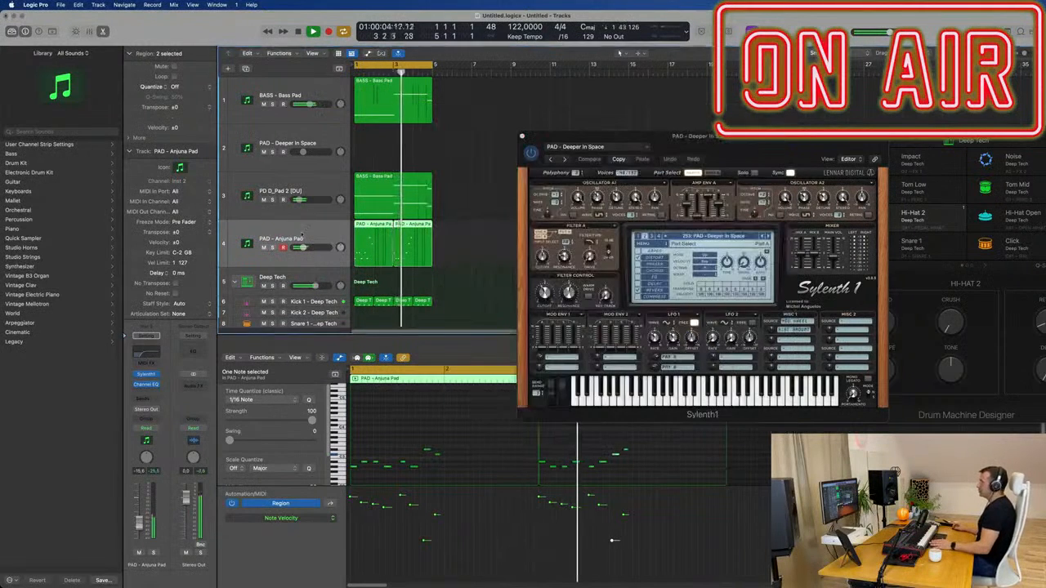
Step: Solo the PD D_Pad 2 [DU] track and add a send to Bus 5 on its channel strip
click(272, 200)
click(334, 184)
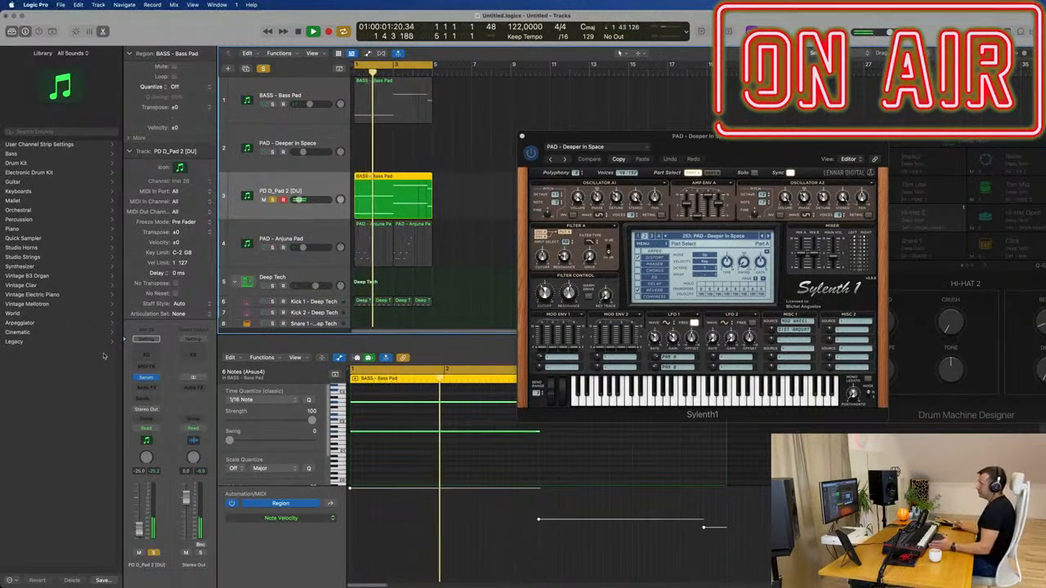
click(143, 398)
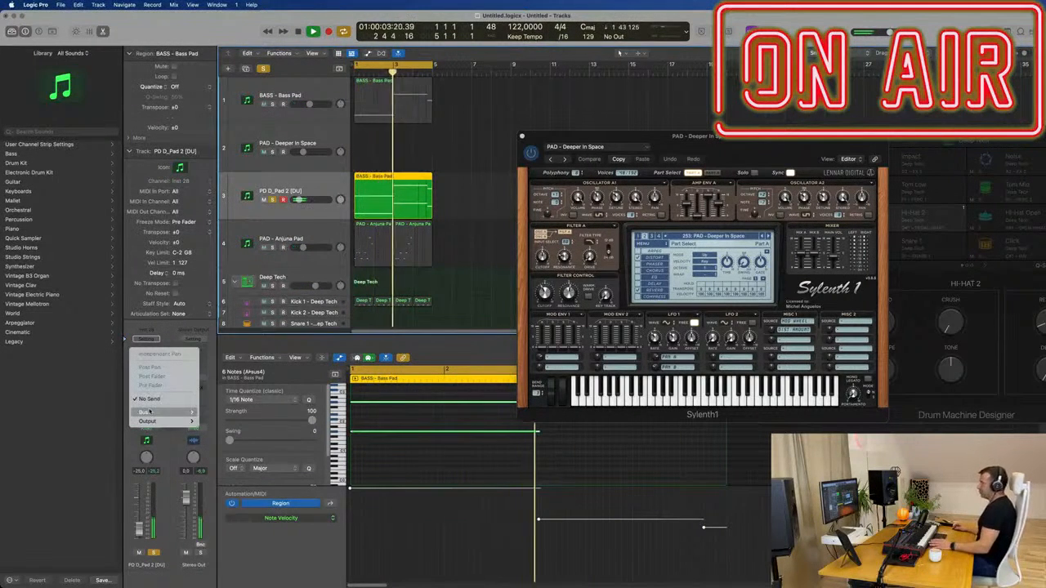
mouse_move(143, 413)
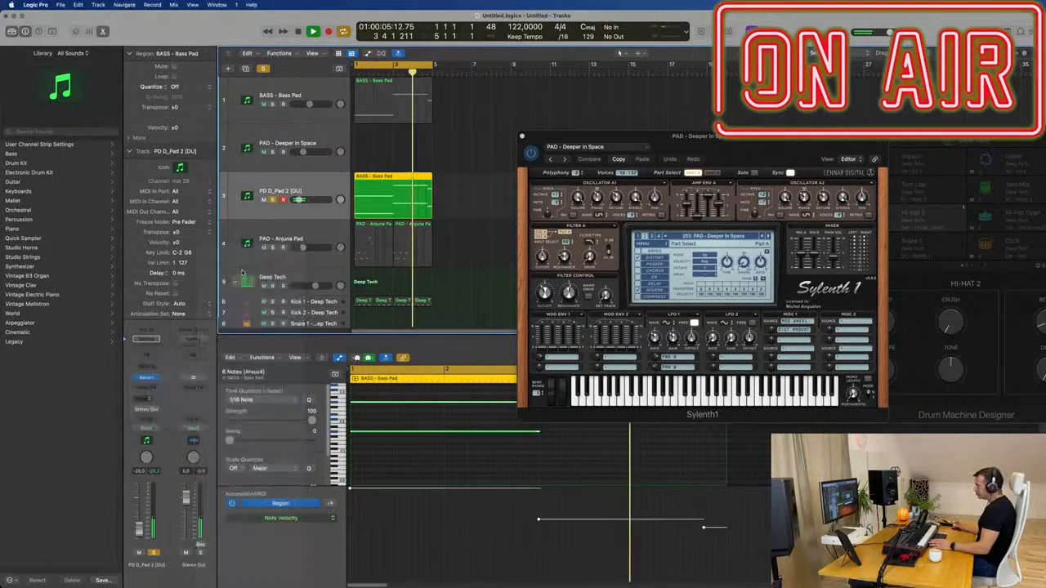
click(242, 269)
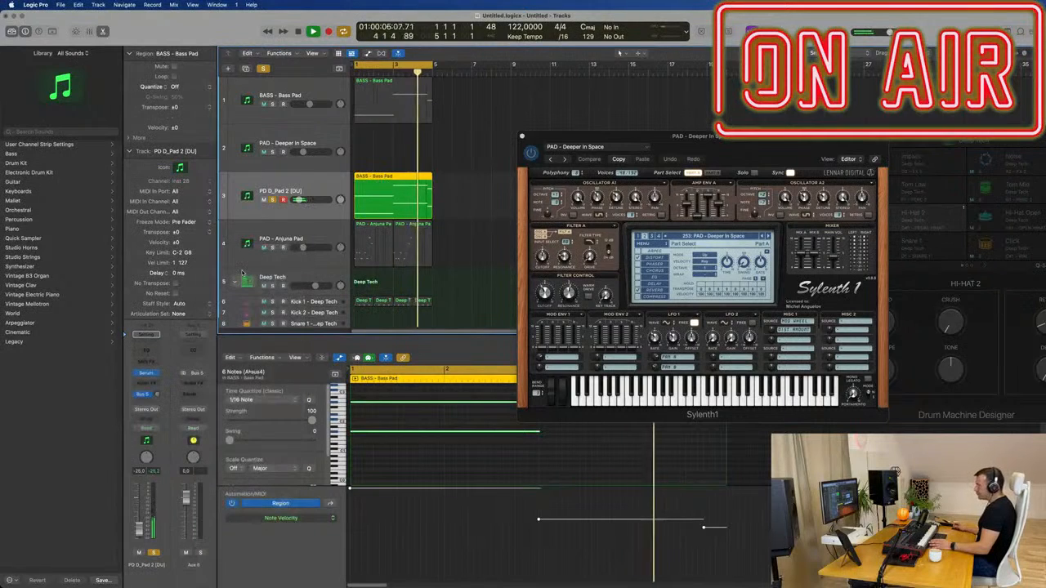
Step: Insert the SilverVerb reverb in stereo on the Aux 5 channel
click(194, 384)
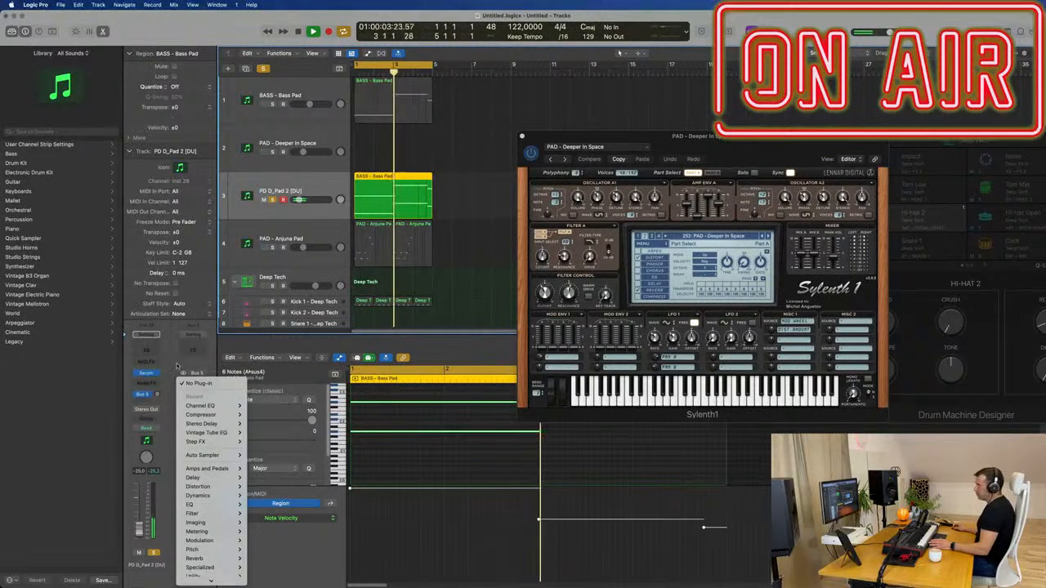
click(196, 352)
click(192, 353)
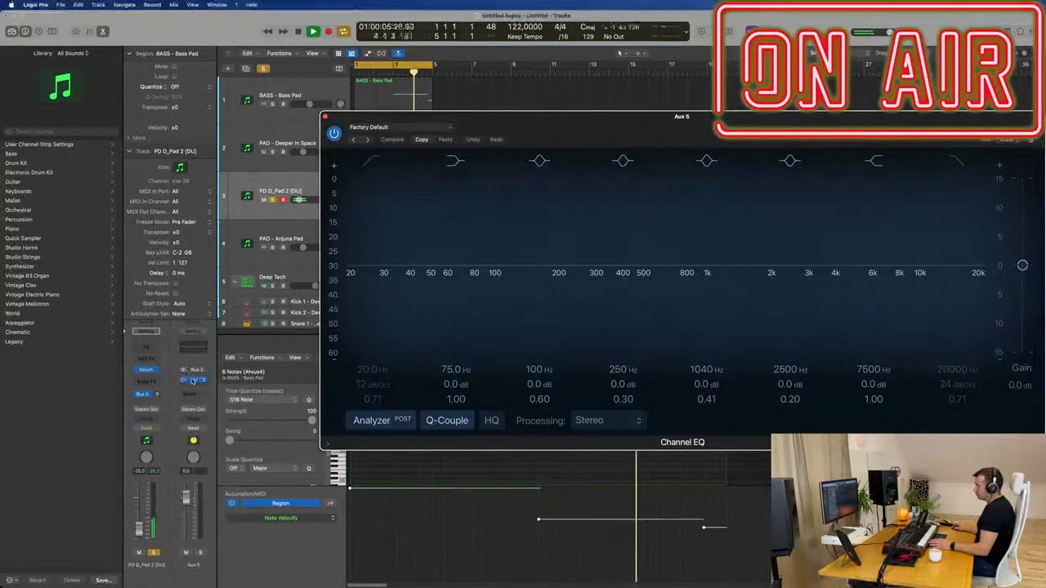
click(203, 382)
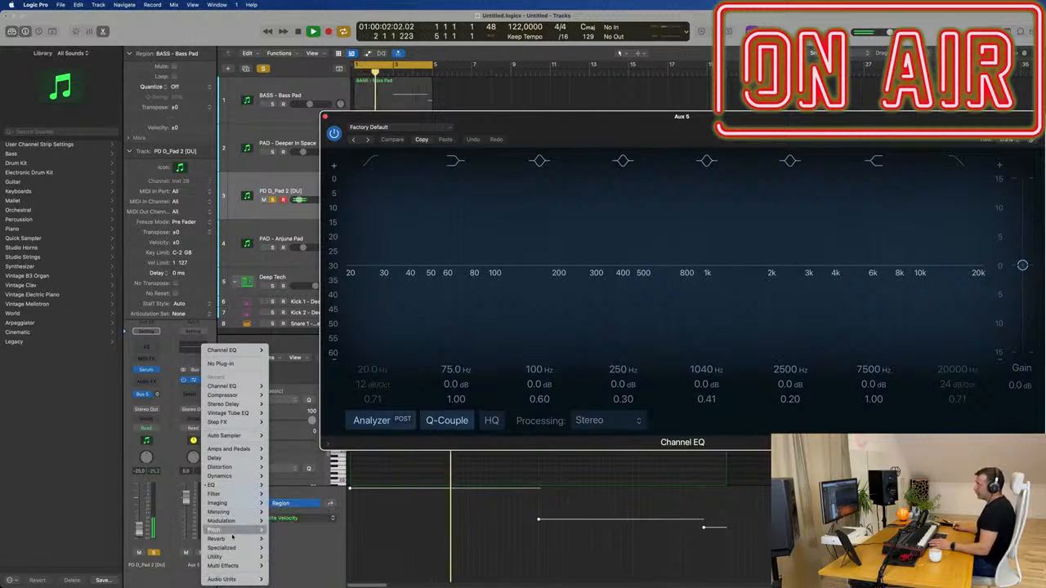
mouse_move(232, 540)
mouse_move(286, 558)
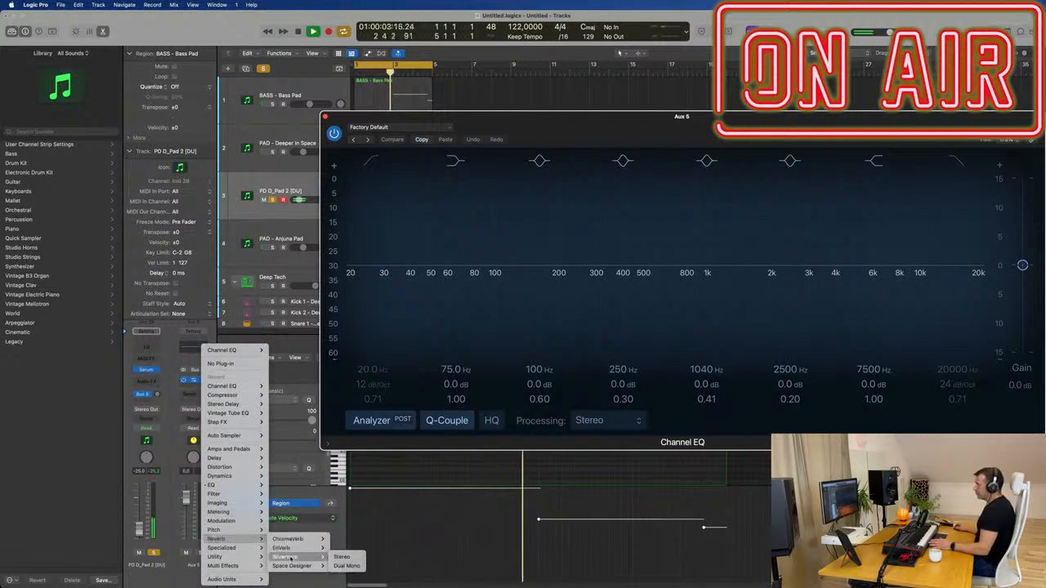
click(338, 558)
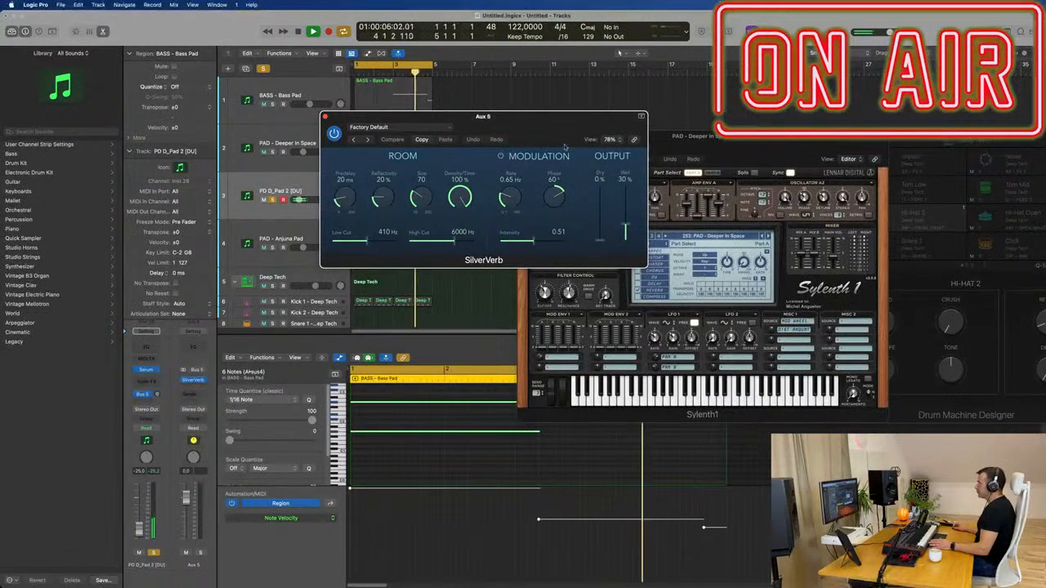
Step: Load the grandiose SilverVerb preset with a higher wet level and turn up the PD D_Pad 2 track's Bus 5 send
click(412, 128)
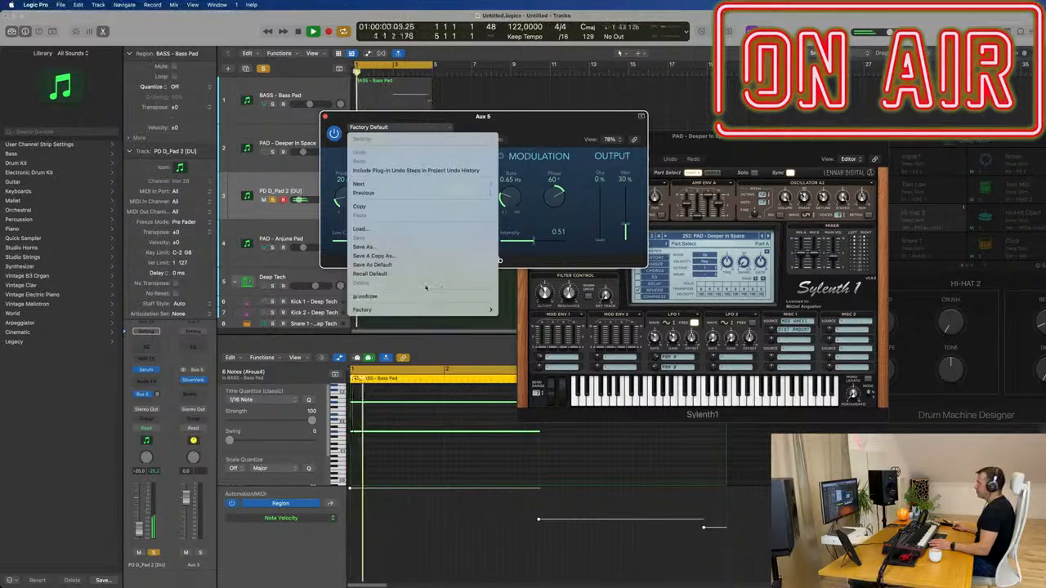
click(625, 229)
drag(626, 228, 629, 211)
drag(595, 124, 1045, 209)
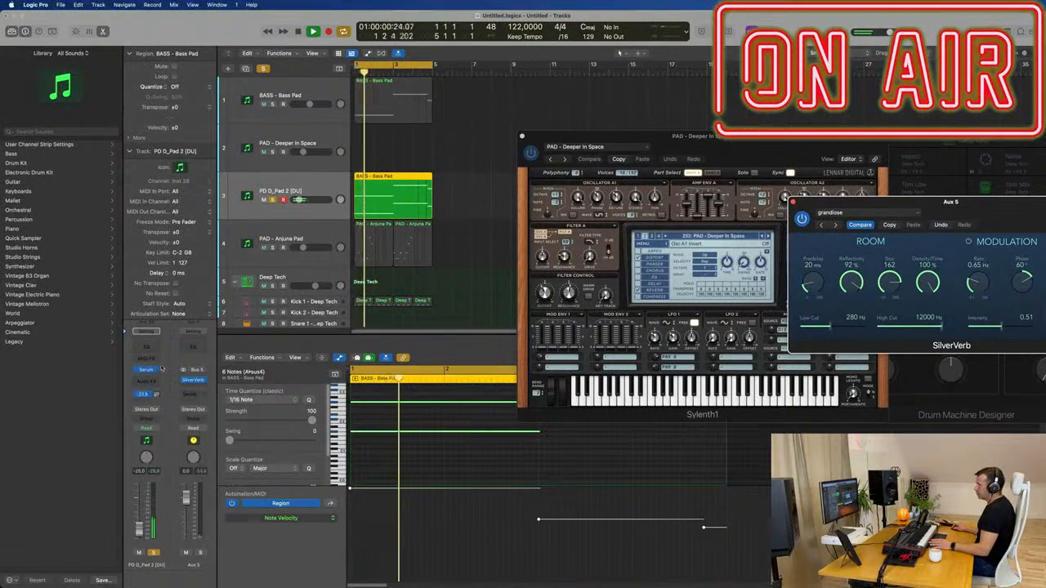
click(157, 395)
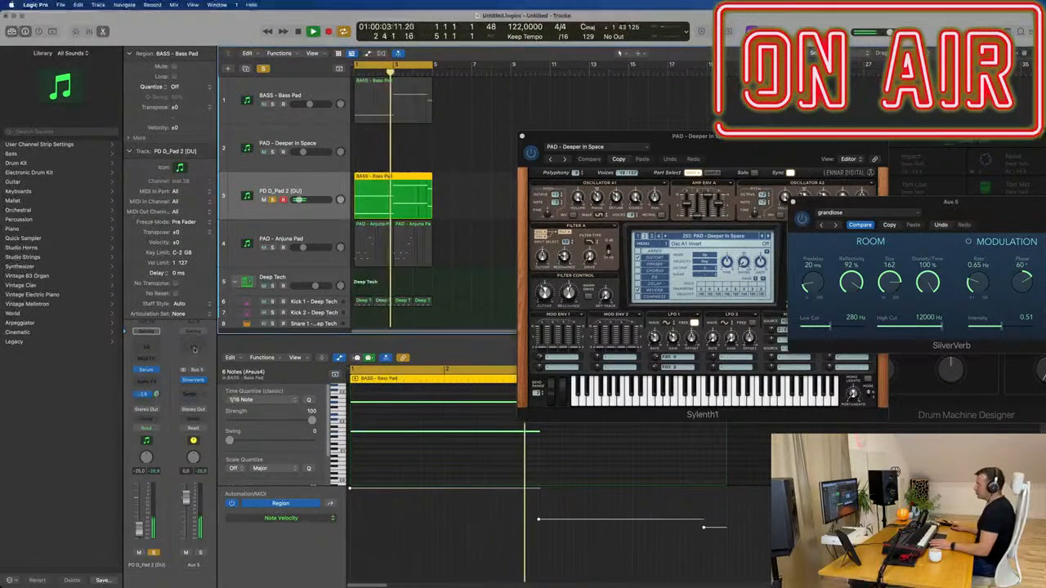
Step: Add a Channel EQ to Aux 5 with a low cut at 352 Hz and a 24 dB/Oct slope
click(191, 333)
drag(369, 194, 593, 250)
drag(573, 292, 611, 286)
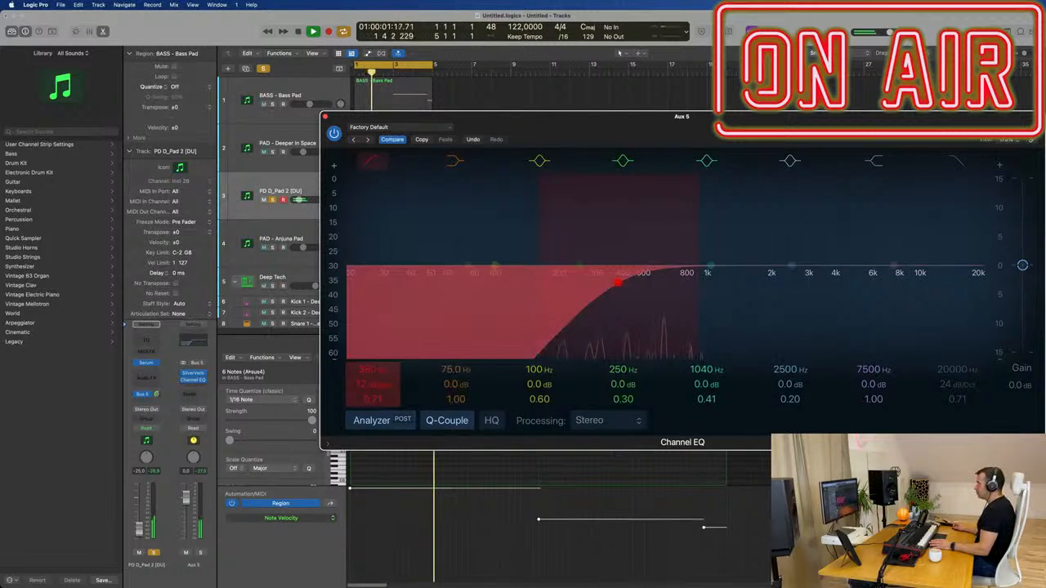
drag(375, 385, 376, 379)
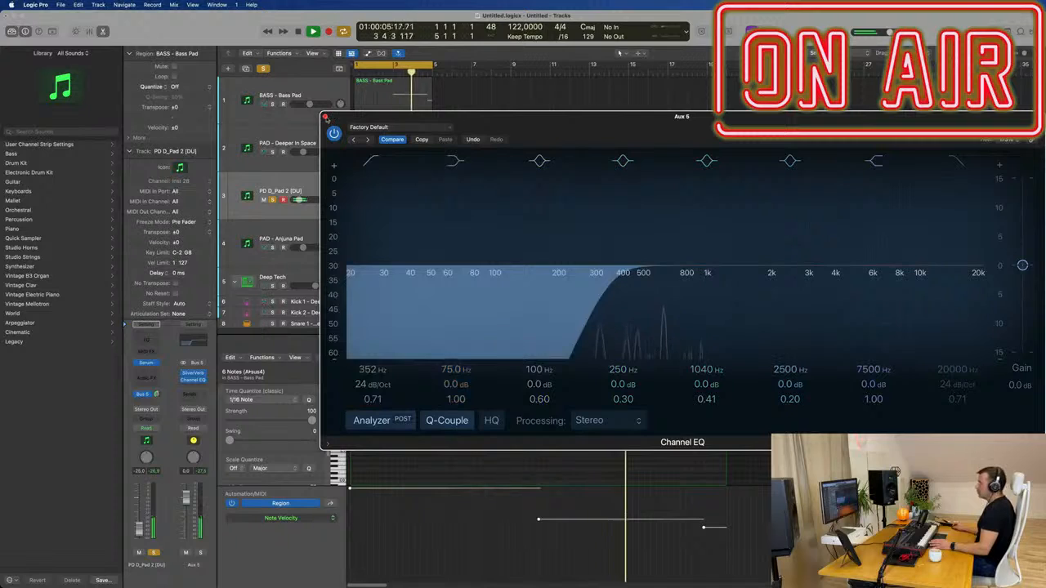
click(325, 117)
Step: Turn off the solo and close the Sylenth1 and Drum Machine Designer windows
click(263, 69)
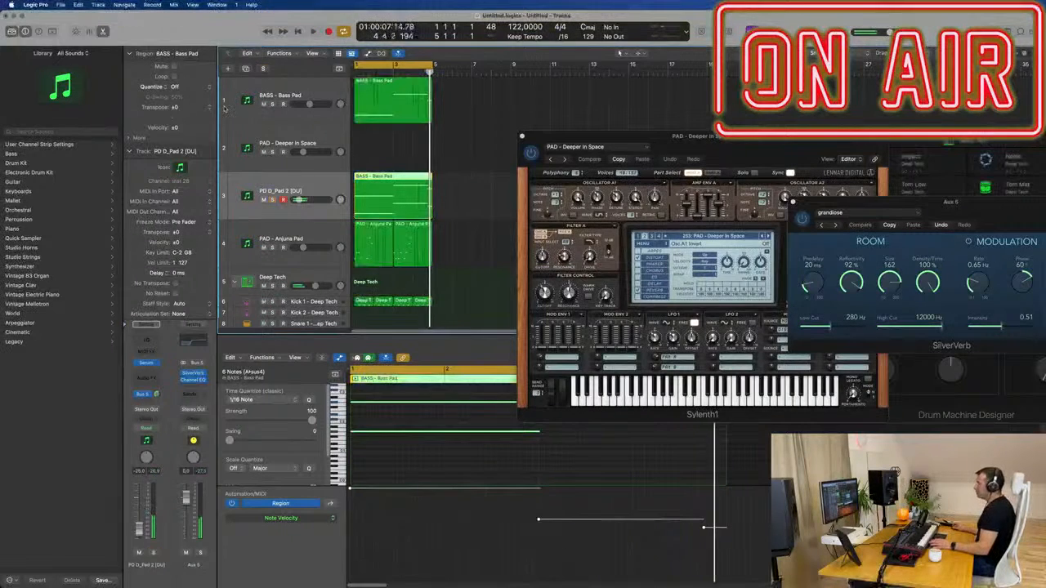
drag(529, 141, 485, 146)
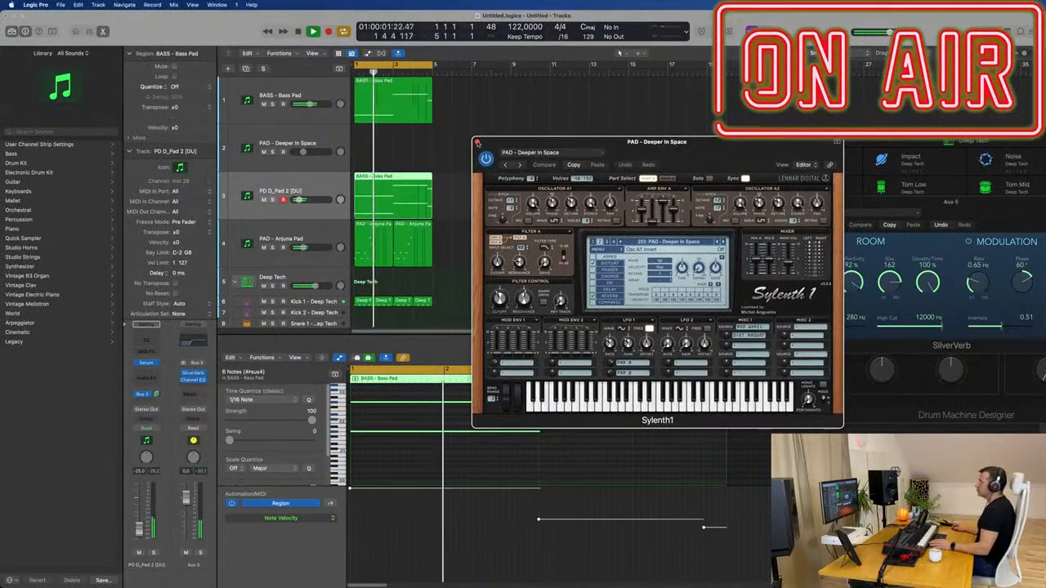
click(477, 143)
click(787, 145)
drag(674, 148, 590, 154)
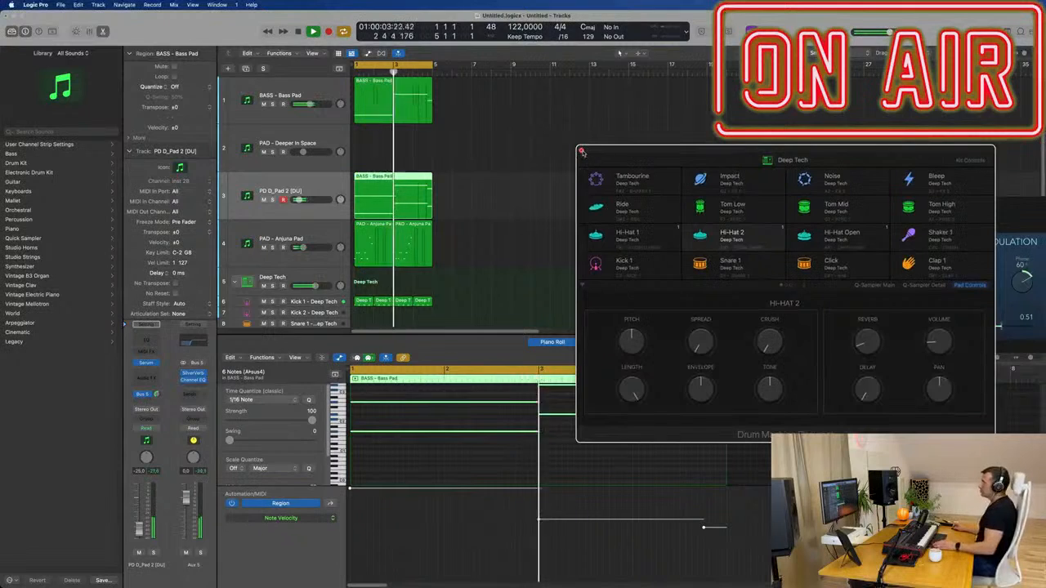
click(580, 151)
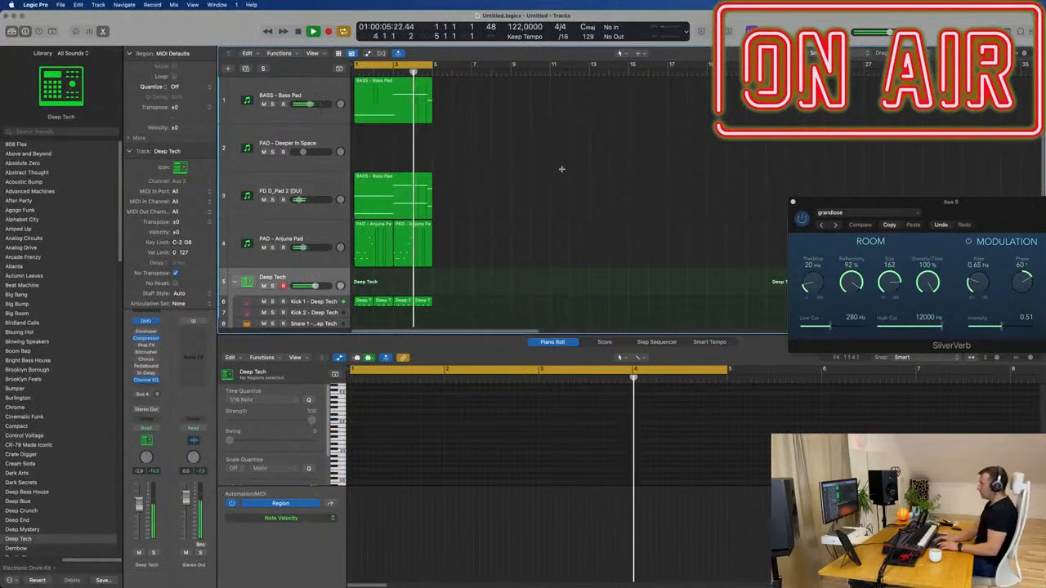
Step: Repeat all regions three times to fill the arrangement up to bar 17 and extend the cycle range to match
key(super+a)
key(super+r)
key(super+r)
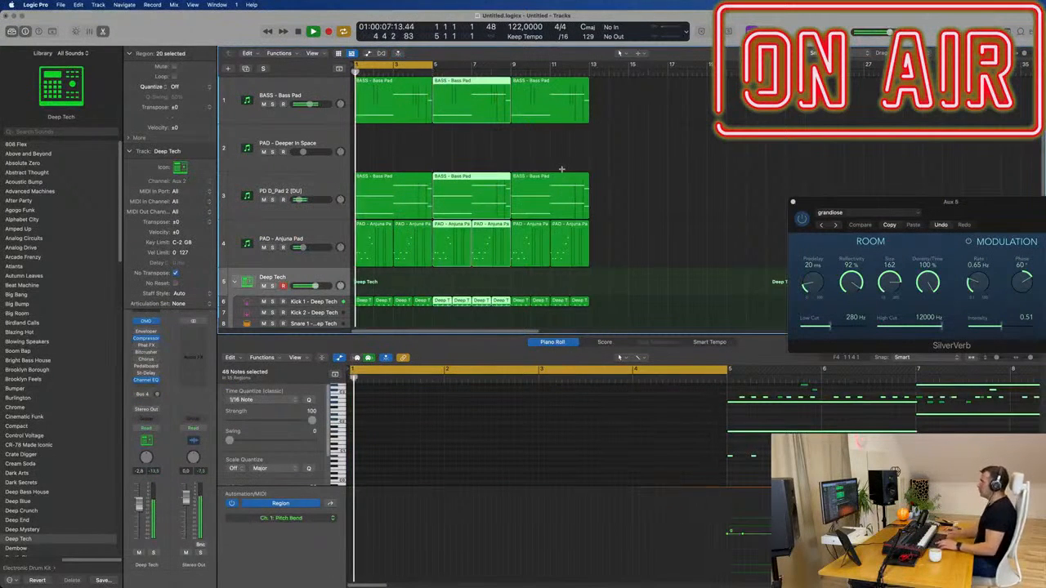
key(super+r)
key(super+Left)
key(space)
key(space)
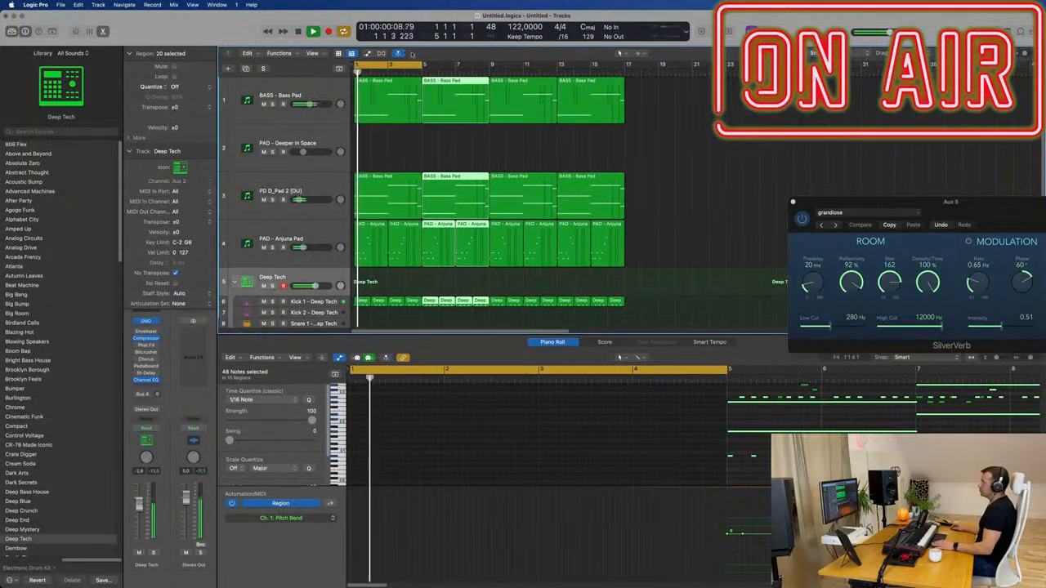
drag(423, 63, 622, 88)
key(x)
key(x)
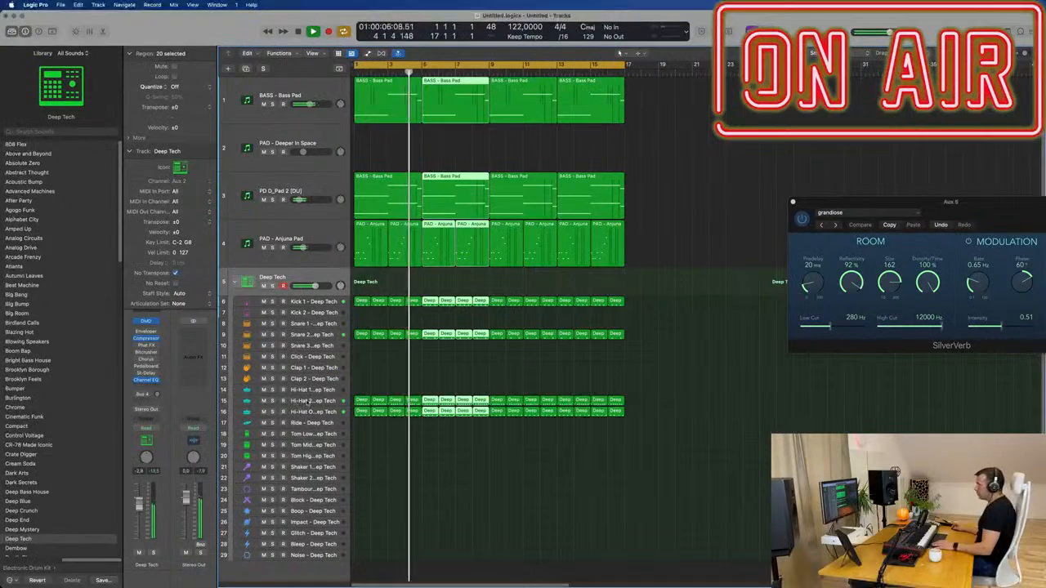
Step: Check the channel strips of the Hi-Hat 2 and Hi-Hat Open tracks during playback
click(288, 401)
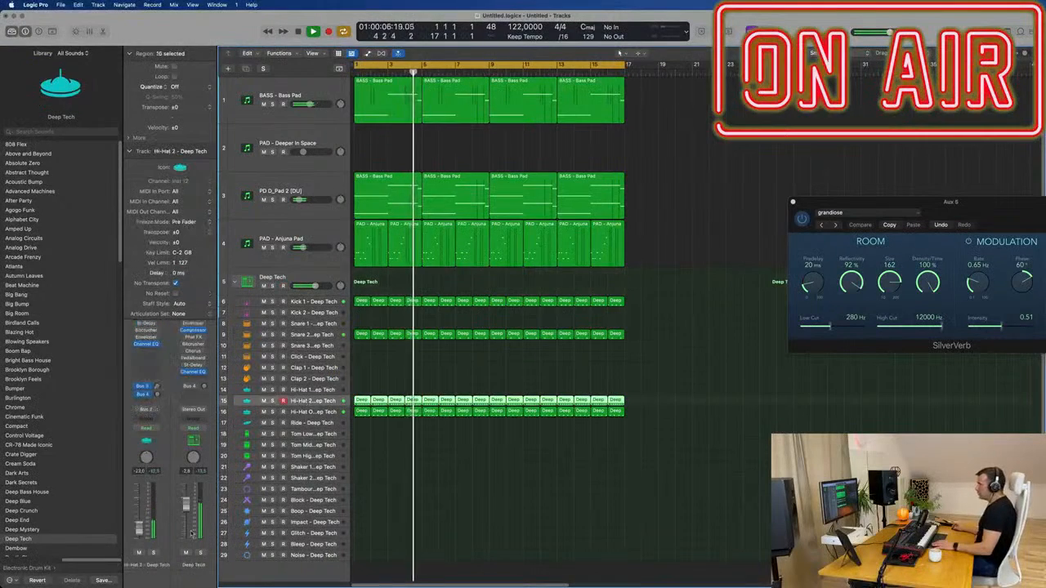
click(330, 415)
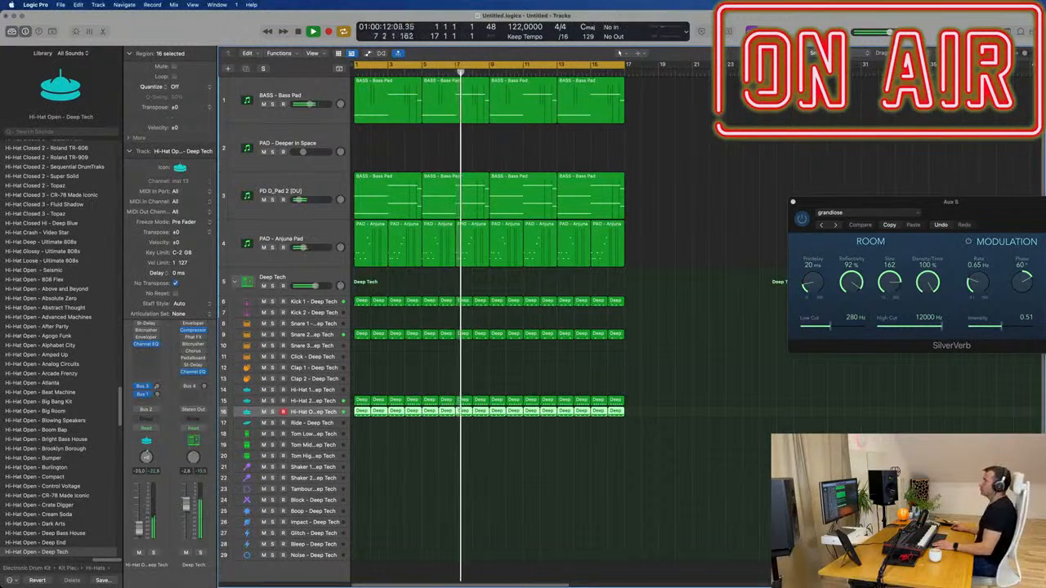
click(715, 194)
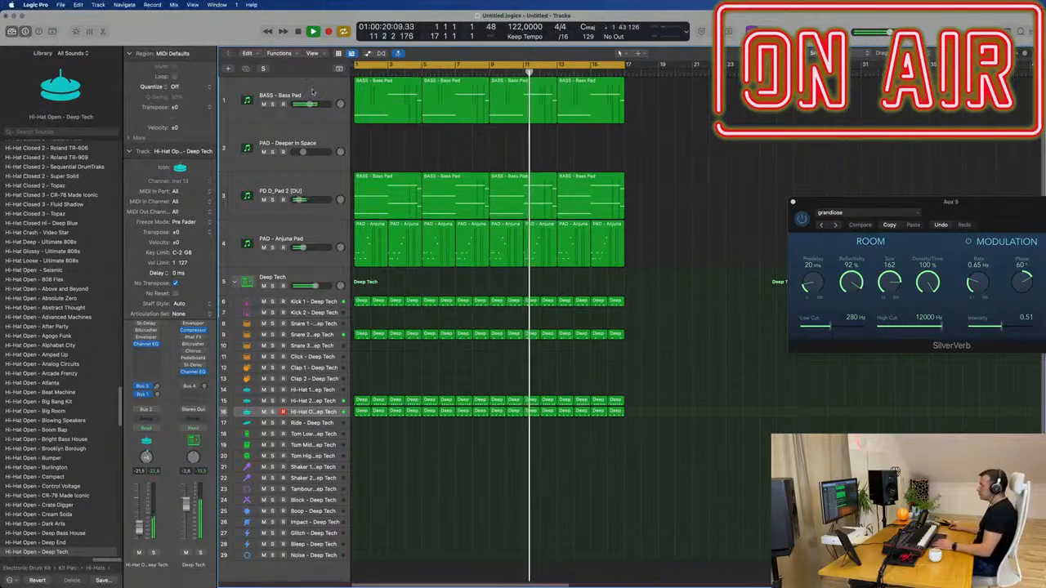
Step: Review the Bass Pad and Deeper In Space tracks and set the PAD - Anjuna Pad track's volume to -14.6 dB
click(314, 91)
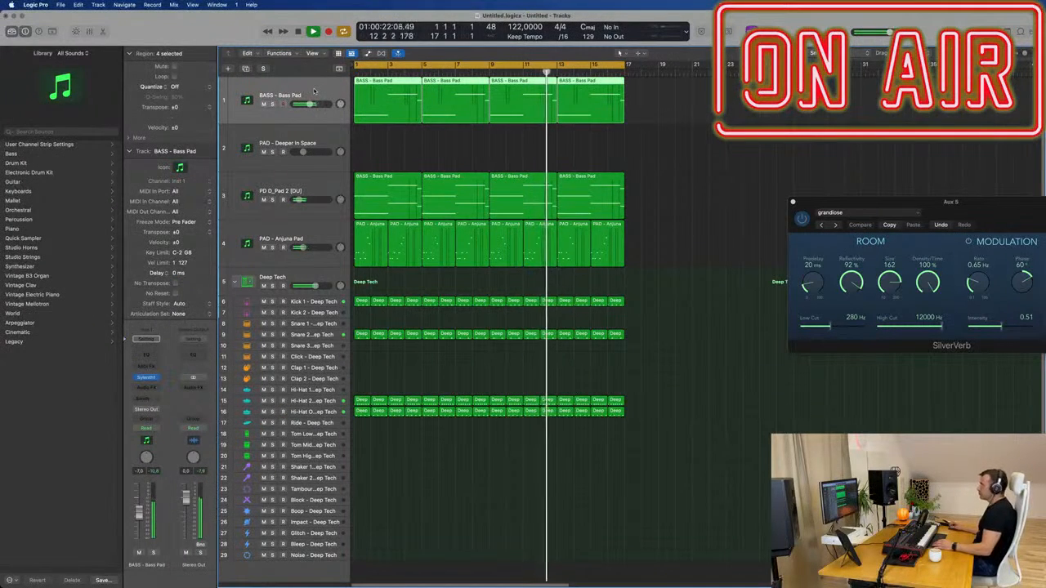
click(323, 139)
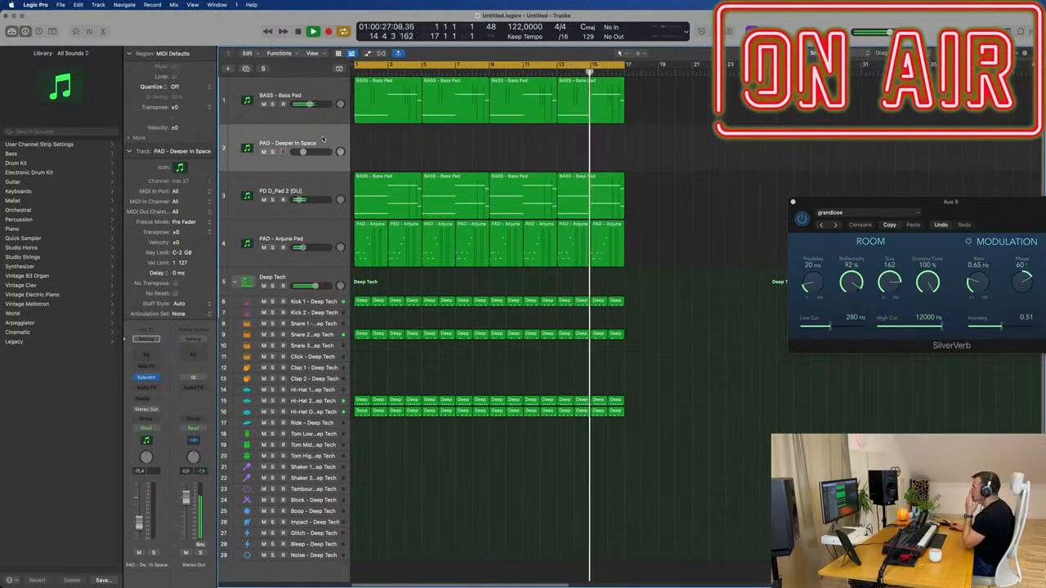
click(323, 233)
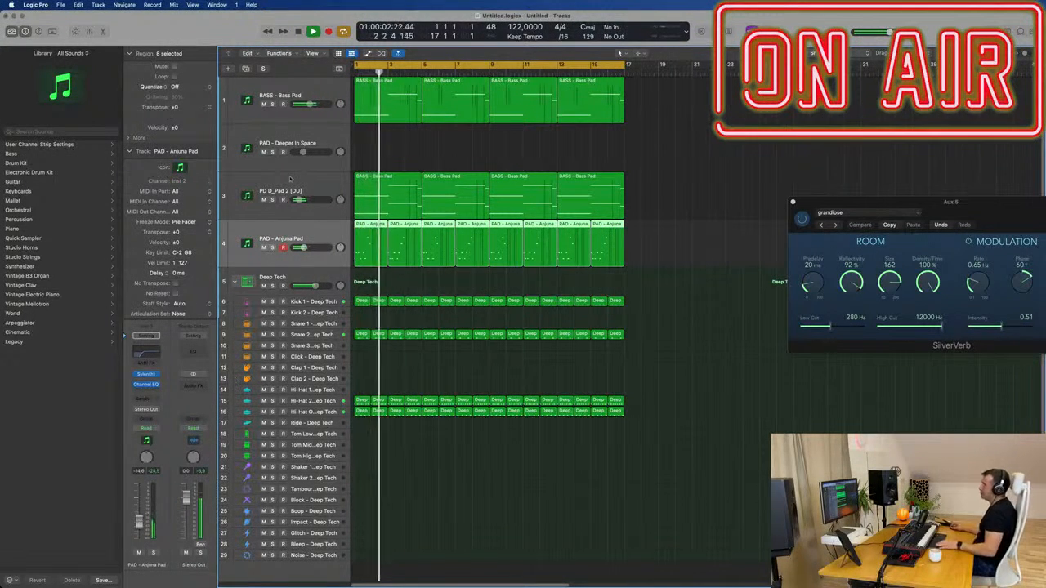
Step: Copy the first Bass Pad region from the PD D_Pad 2 track to bar 1 of the PAD - Deeper In Space track
key(Return)
click(303, 151)
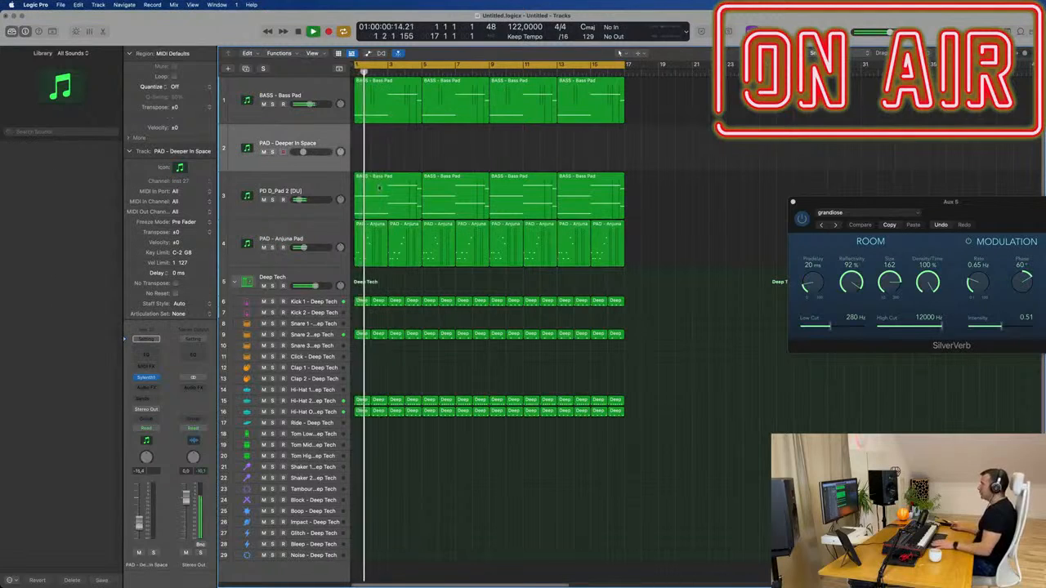
drag(382, 187, 374, 153)
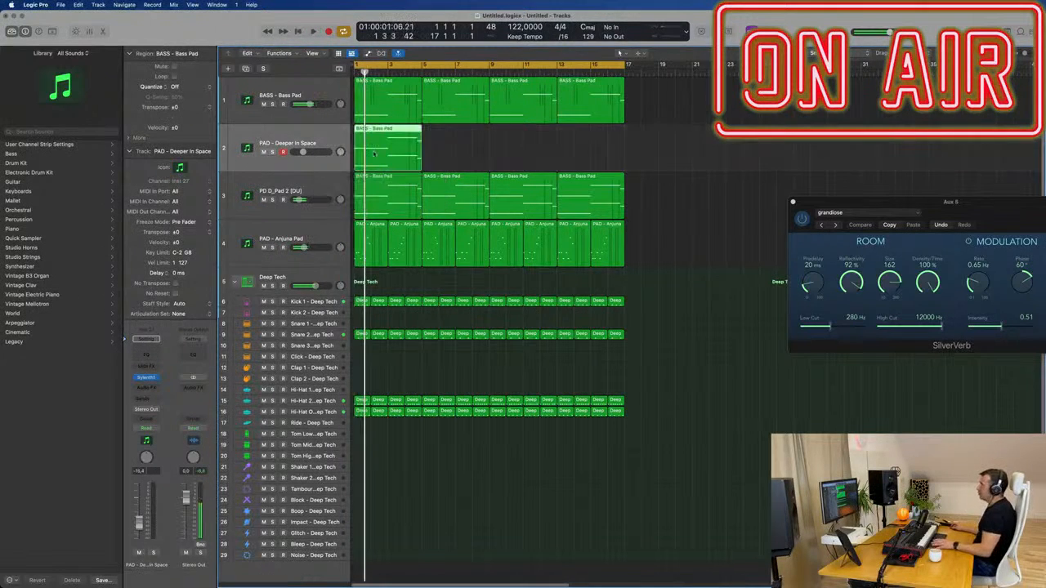
key(super+r)
key(super+r)
key(super+r)
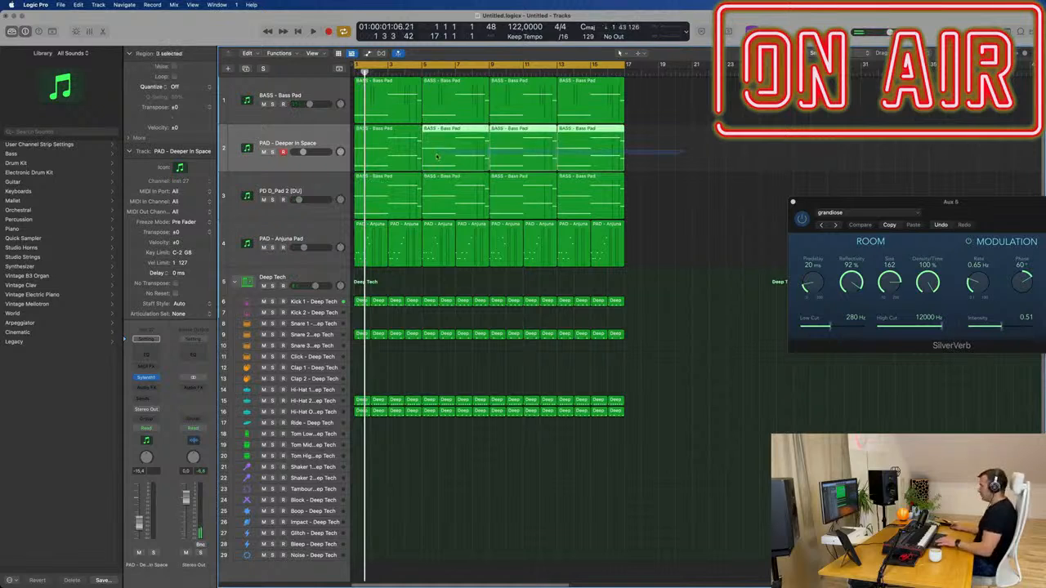
key(Delete)
Step: Duplicate the upper three notes of the PAD - Deeper In Space region one octave higher in the Piano Roll
double_click(406, 152)
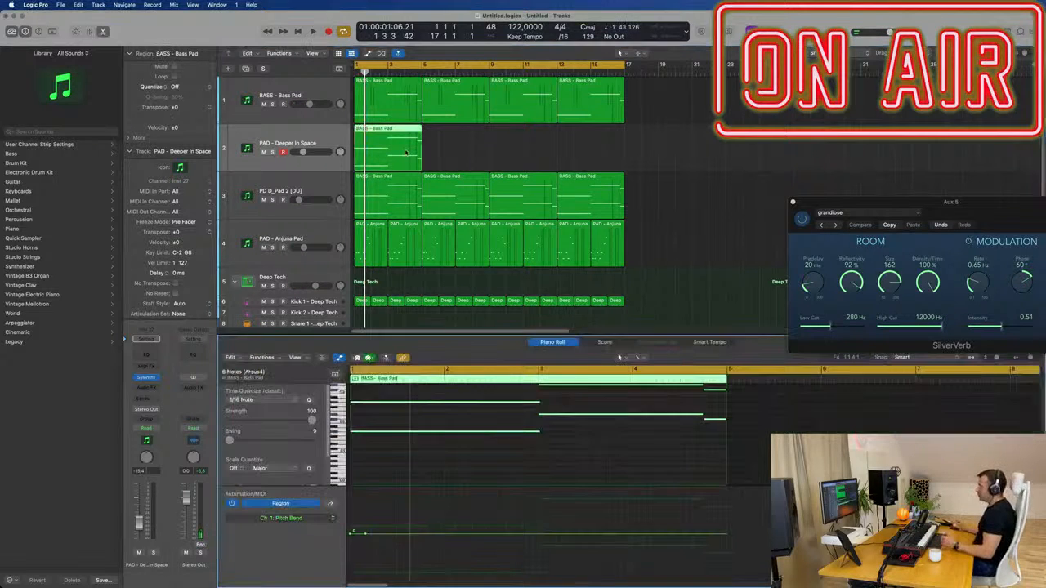
drag(509, 455, 726, 412)
scroll(474, 450, up, 3)
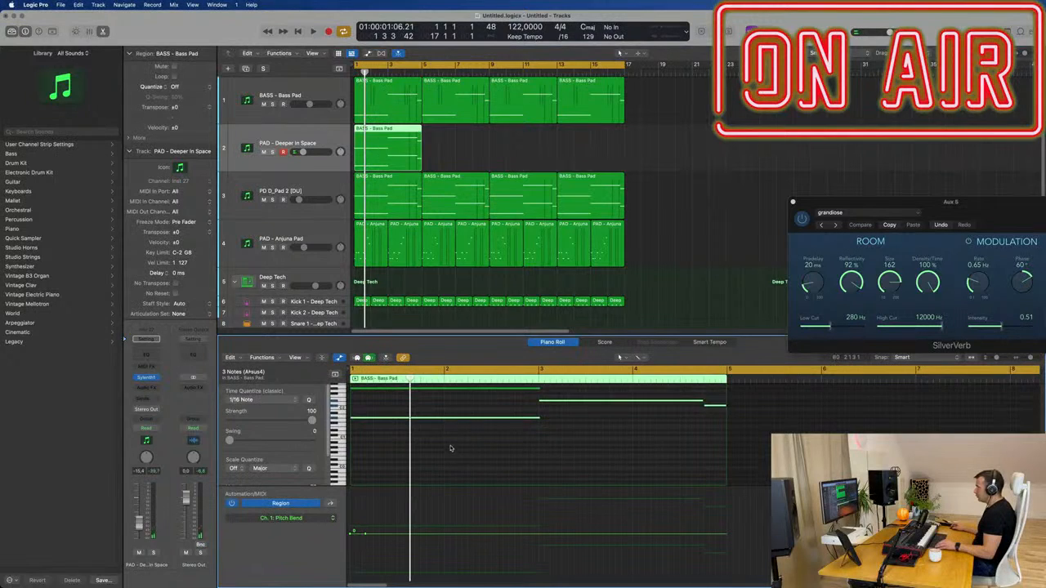
click(481, 398)
drag(466, 390, 707, 434)
drag(461, 435, 462, 408)
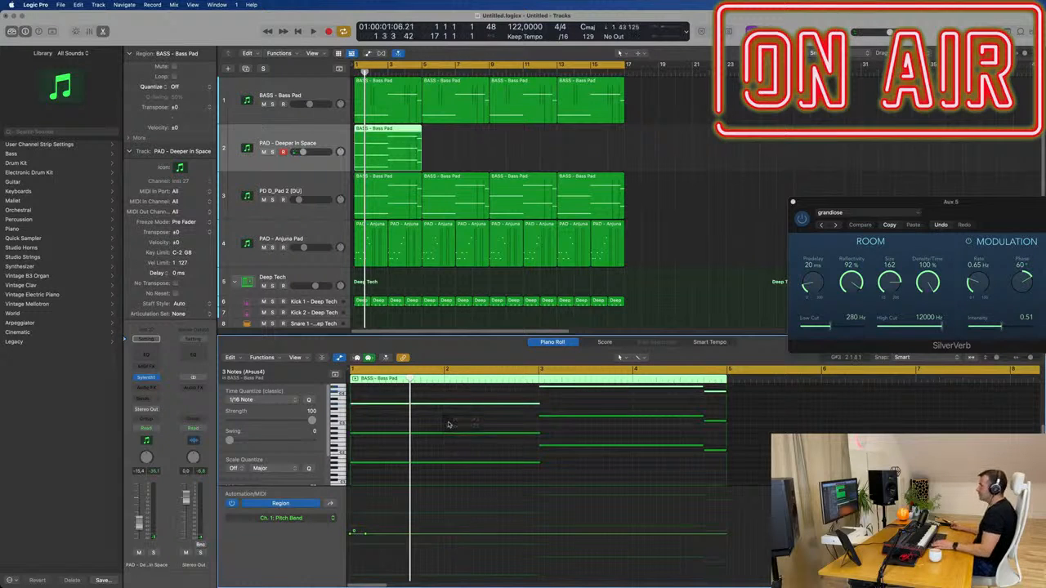
Step: Repeat the Bass Pad region on the PAD - Deeper In Space track three times to fill the sixteen bars
key(space)
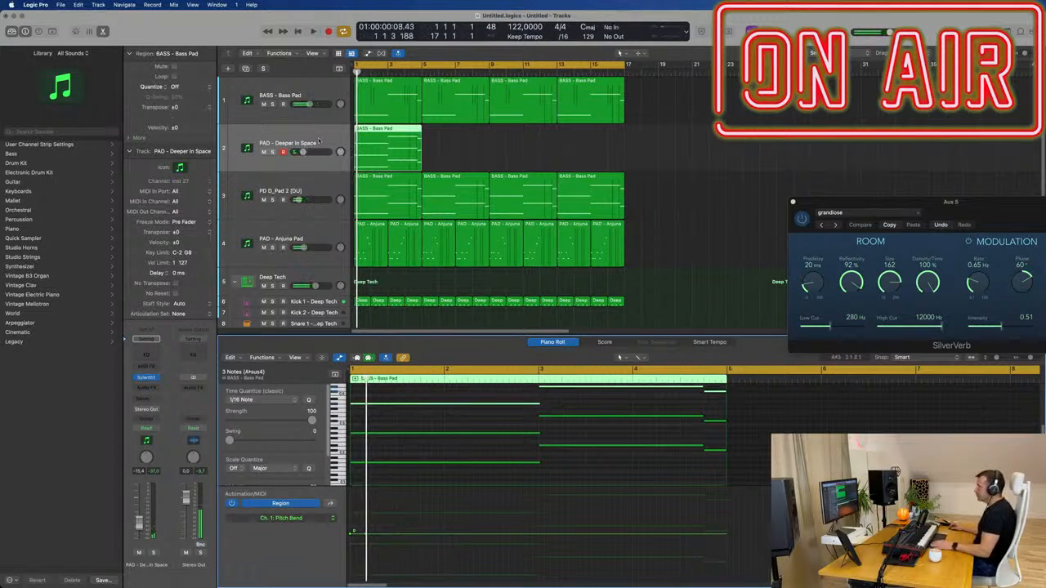
key(super+r)
key(super+r)
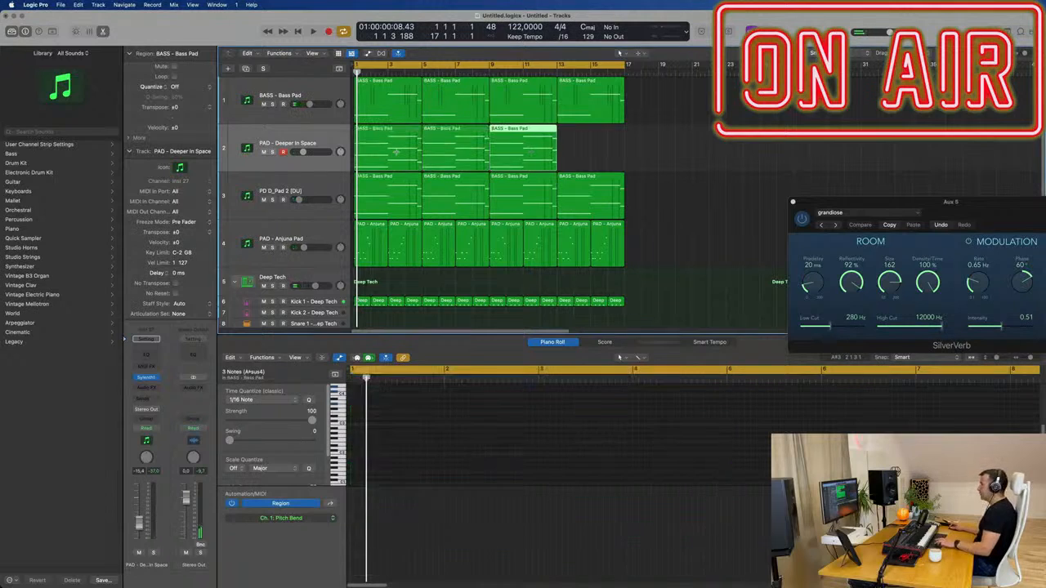
key(super+r)
key(space)
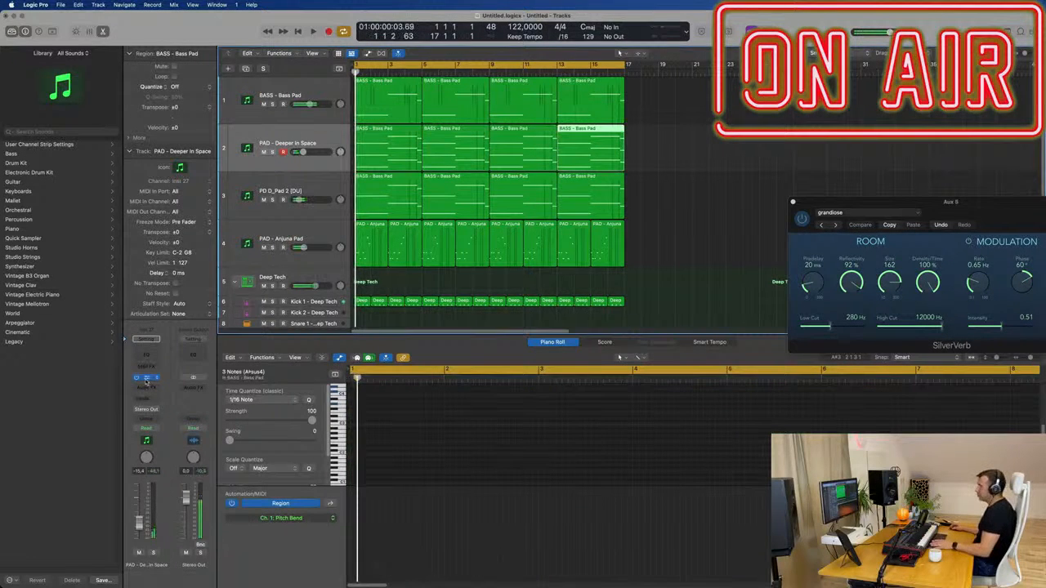
Step: Open the Sylenth1 editor of the PAD - Deeper In Space track and listen to the pad during playback
click(147, 379)
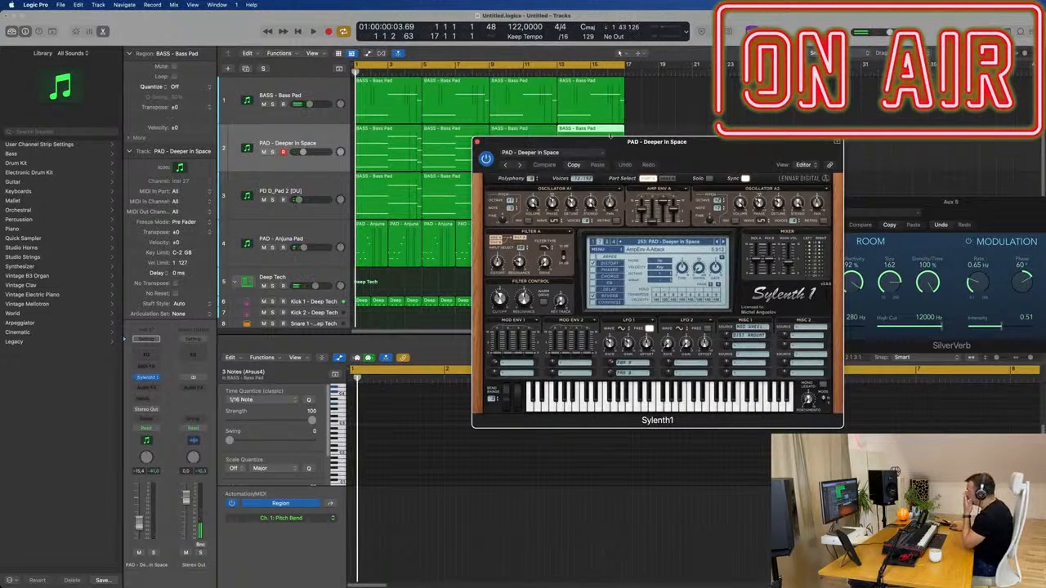
drag(725, 149, 516, 145)
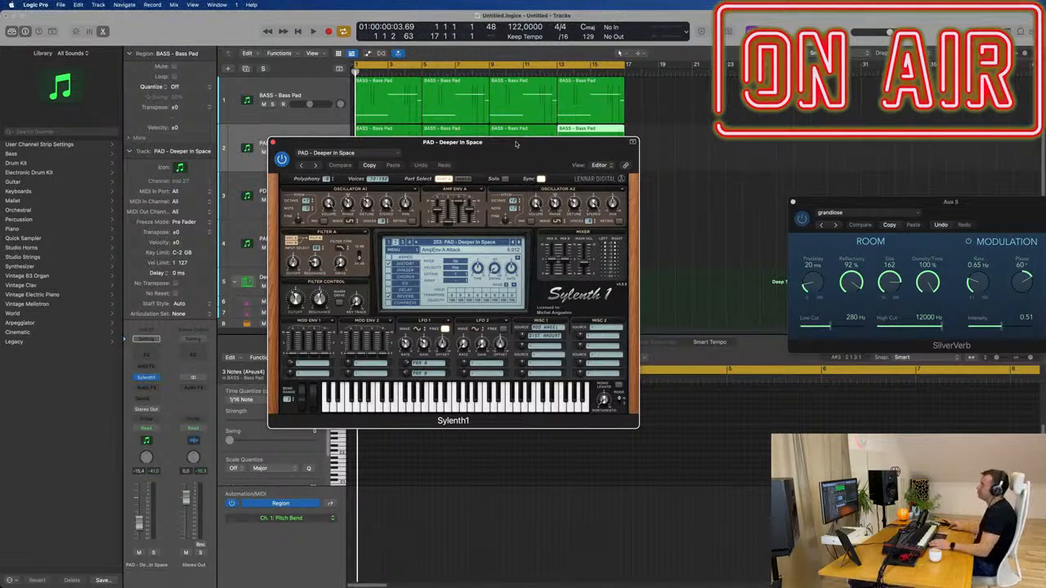
drag(515, 143, 546, 147)
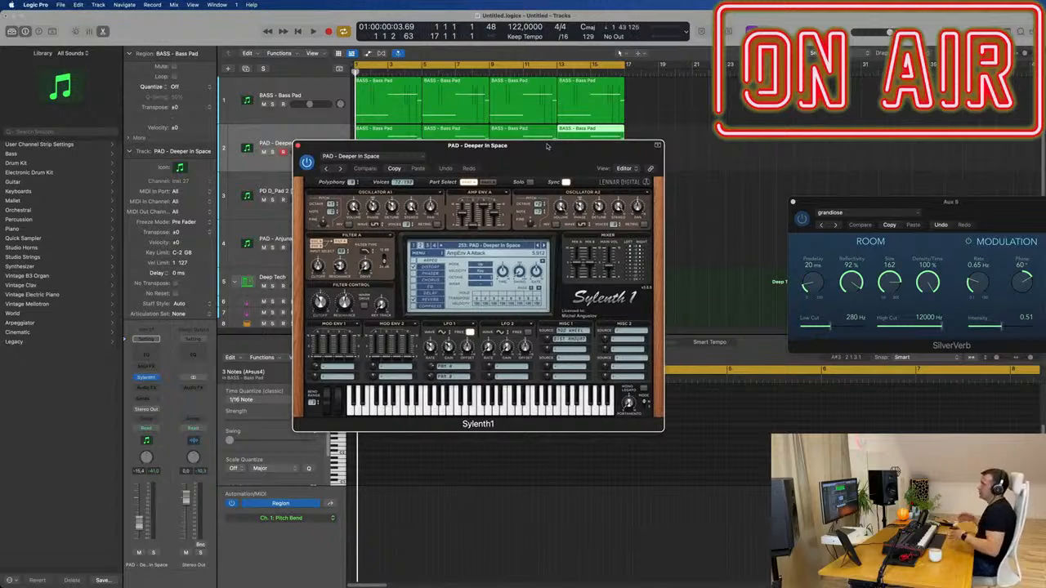
drag(545, 147, 602, 145)
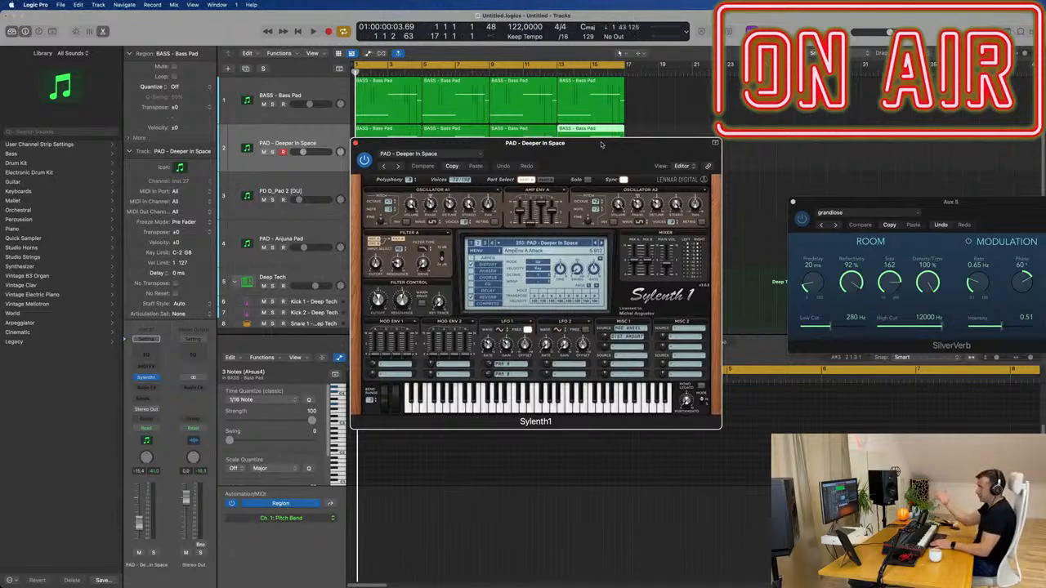
key(space)
drag(591, 147, 702, 147)
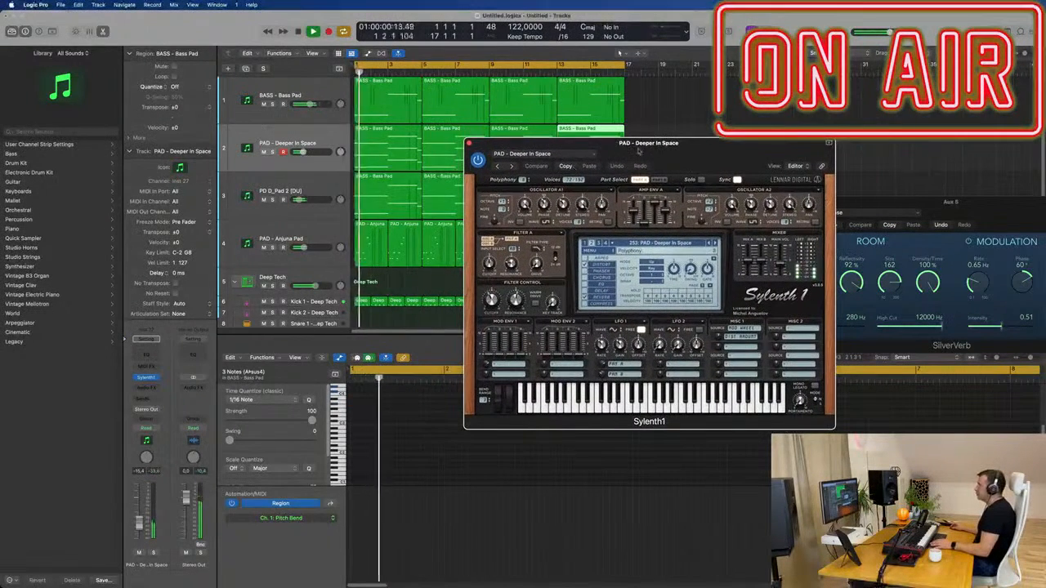
drag(540, 143, 348, 137)
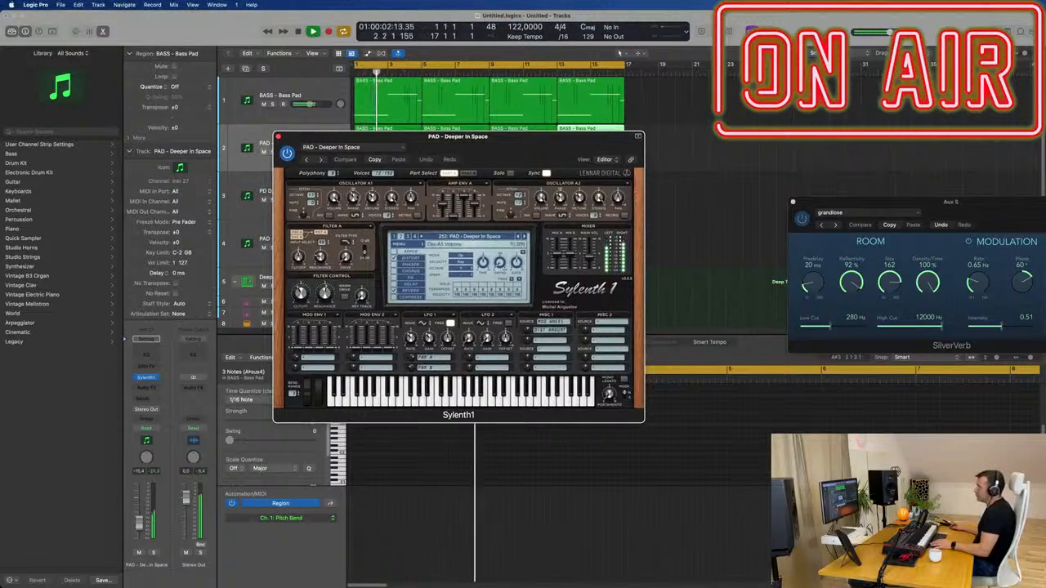
drag(474, 138, 583, 144)
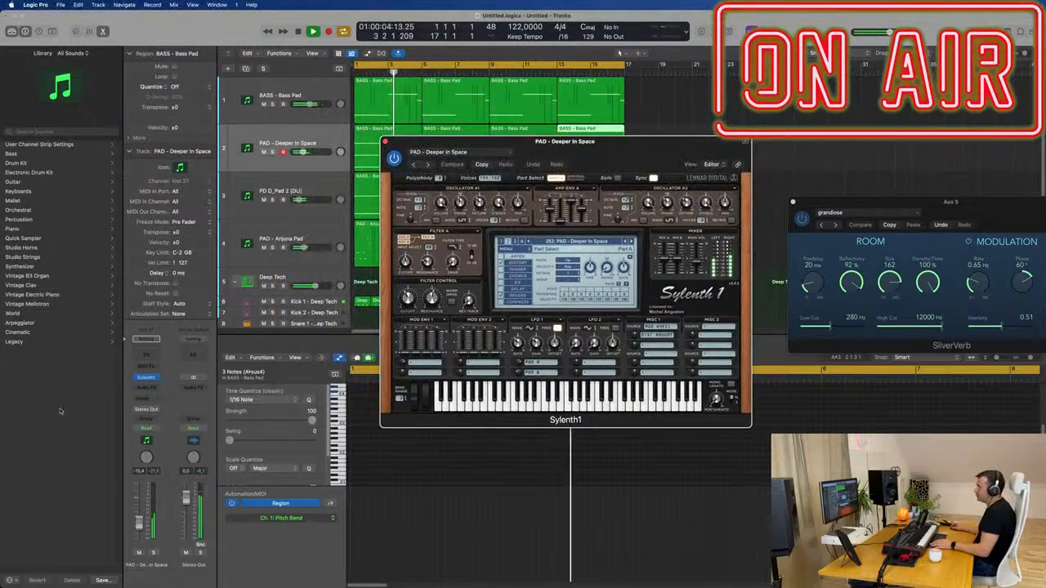
click(145, 377)
click(146, 378)
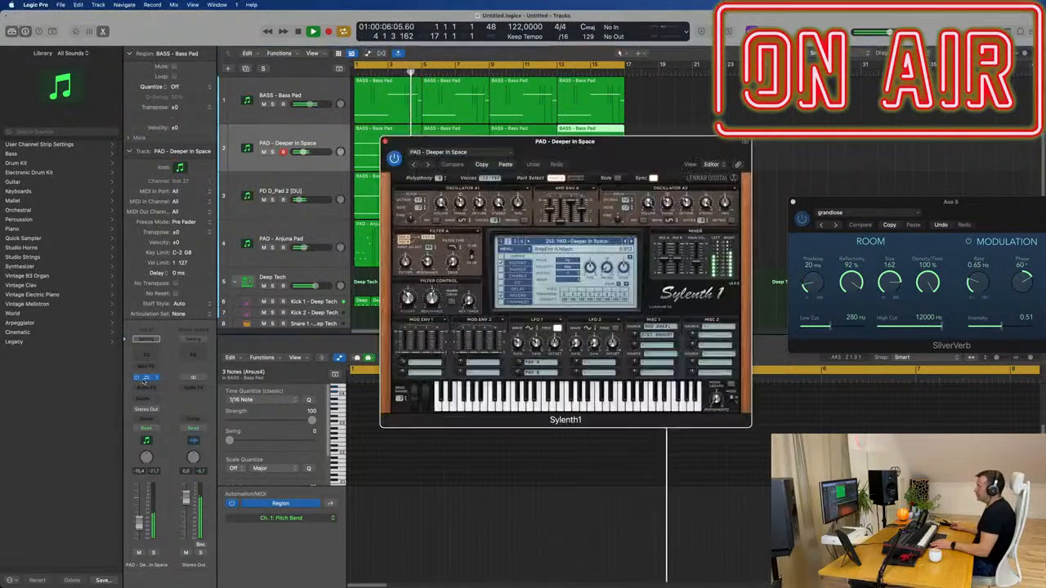
Step: Browse the Sylenth1 preset banks and load the ARP - Acid Thing 1 preset on the second track
click(577, 242)
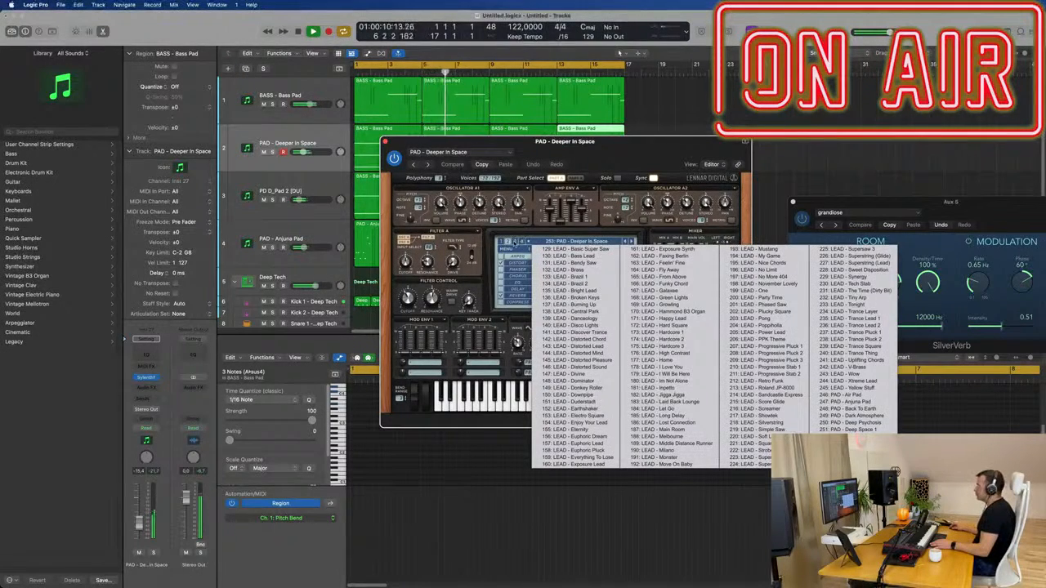
click(515, 242)
click(558, 242)
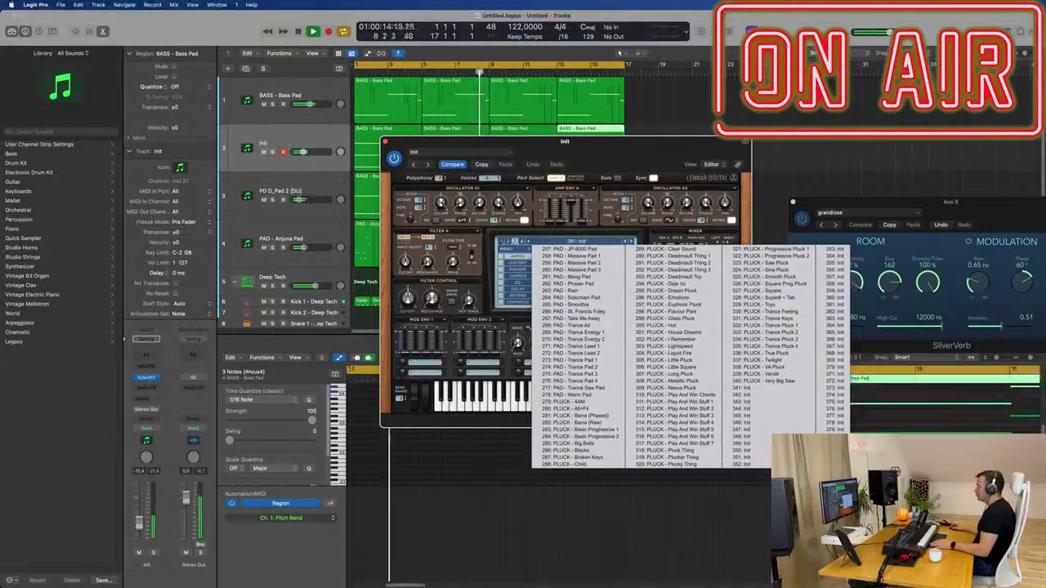
click(501, 242)
click(561, 243)
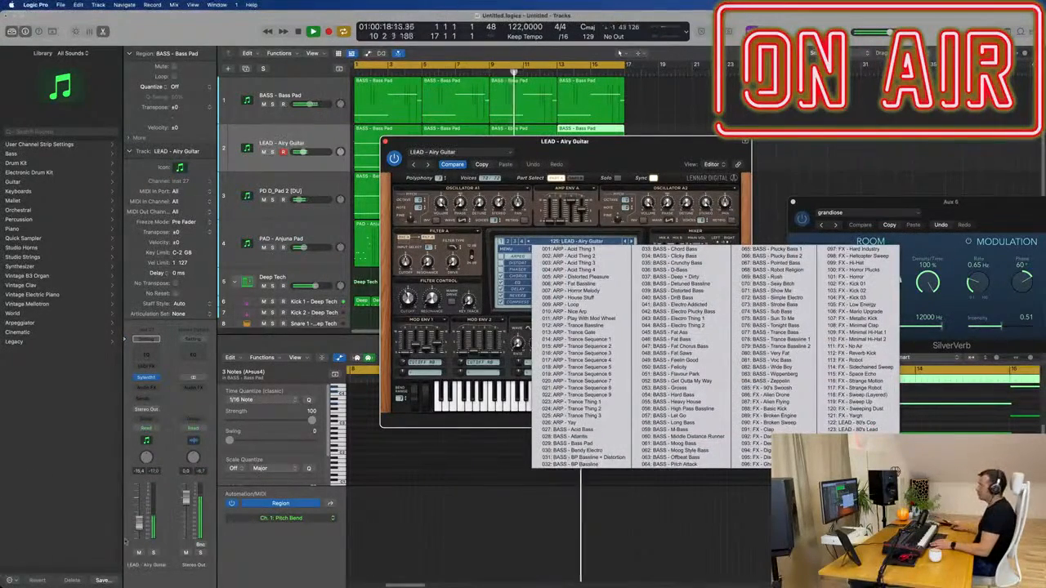
click(572, 248)
Step: Lower the second track's volume to -27.0 dB and replay the loop from the start to check the level
key(space)
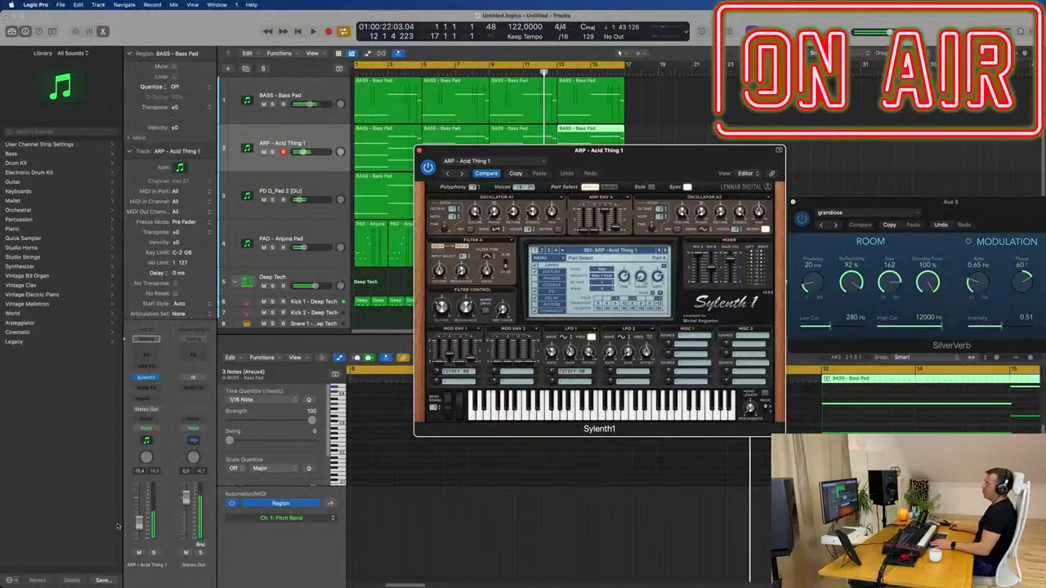
drag(301, 152, 298, 152)
key(space)
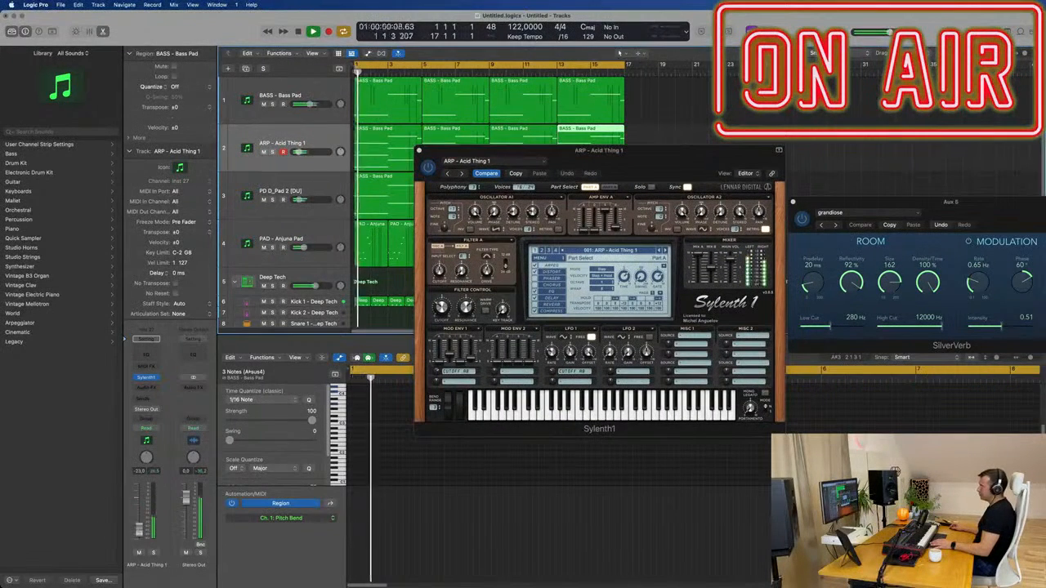
key(space)
key(space)
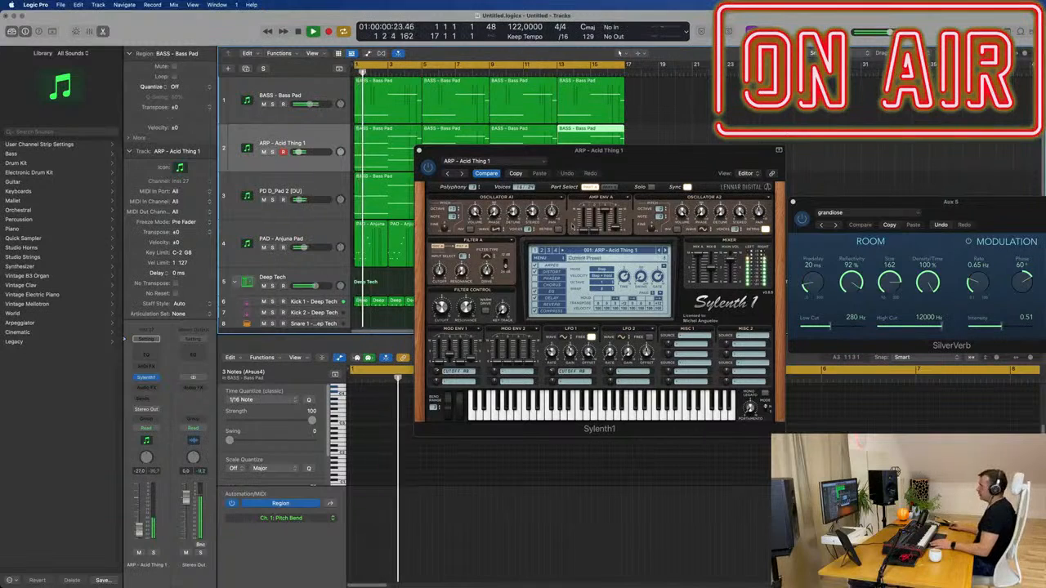
key(space)
key(space)
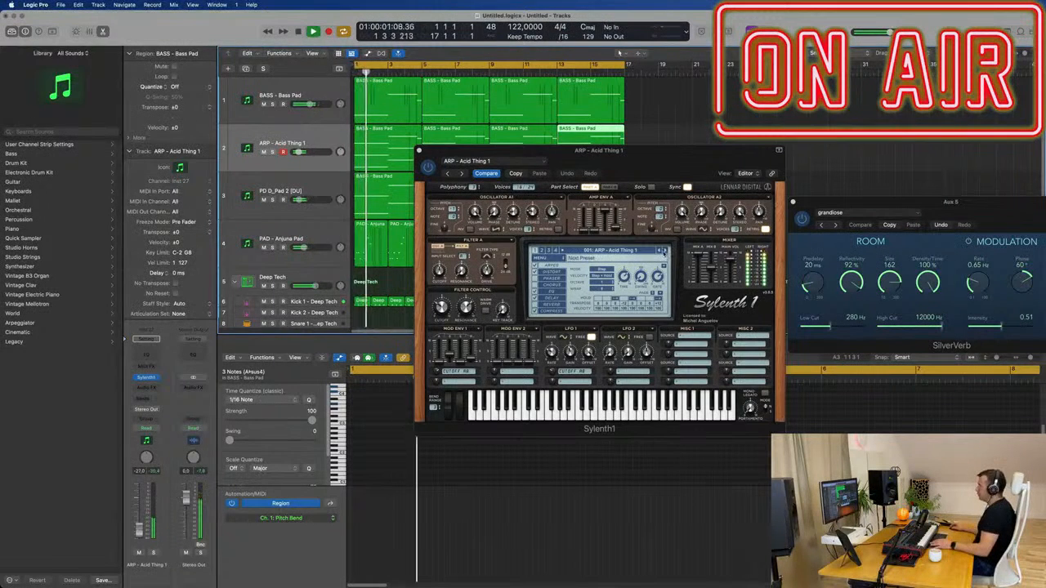
Step: Audition the Sylenth1 arpeggio presets following Acid Thing 1, through to the Trance Sequence presets, during playback
click(663, 250)
click(665, 251)
click(665, 251)
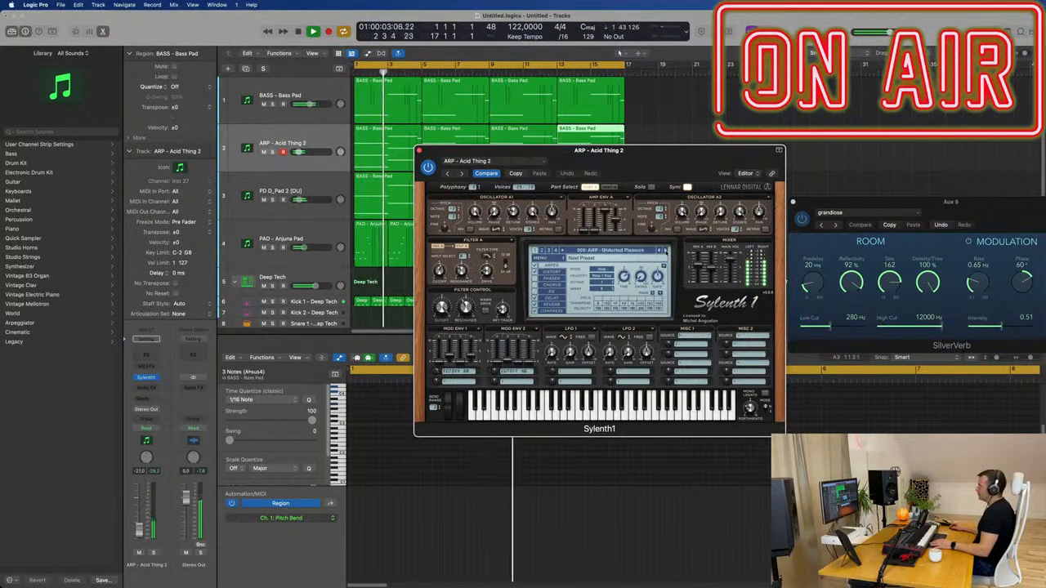
click(665, 250)
click(665, 251)
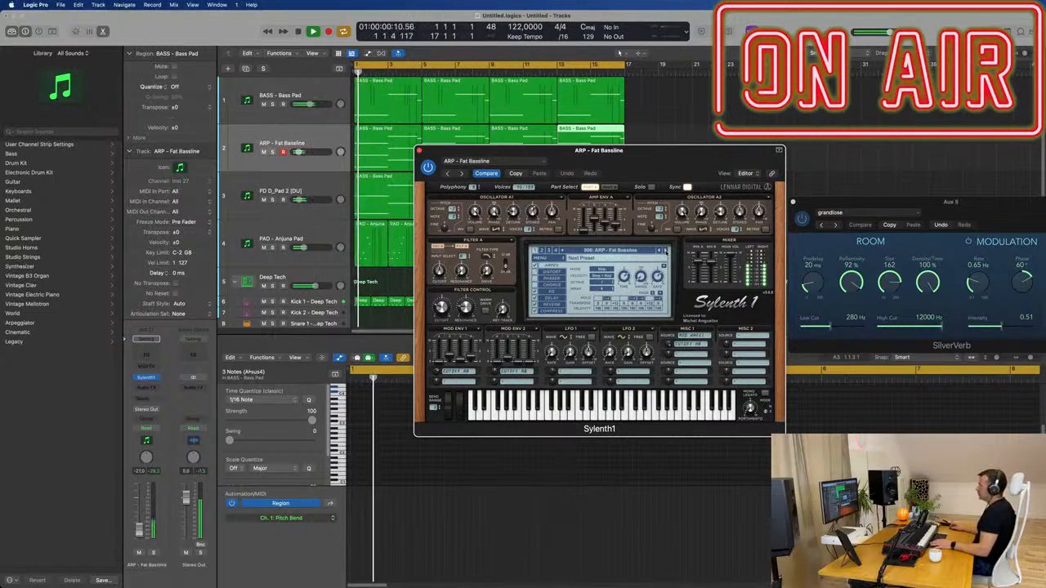
click(665, 251)
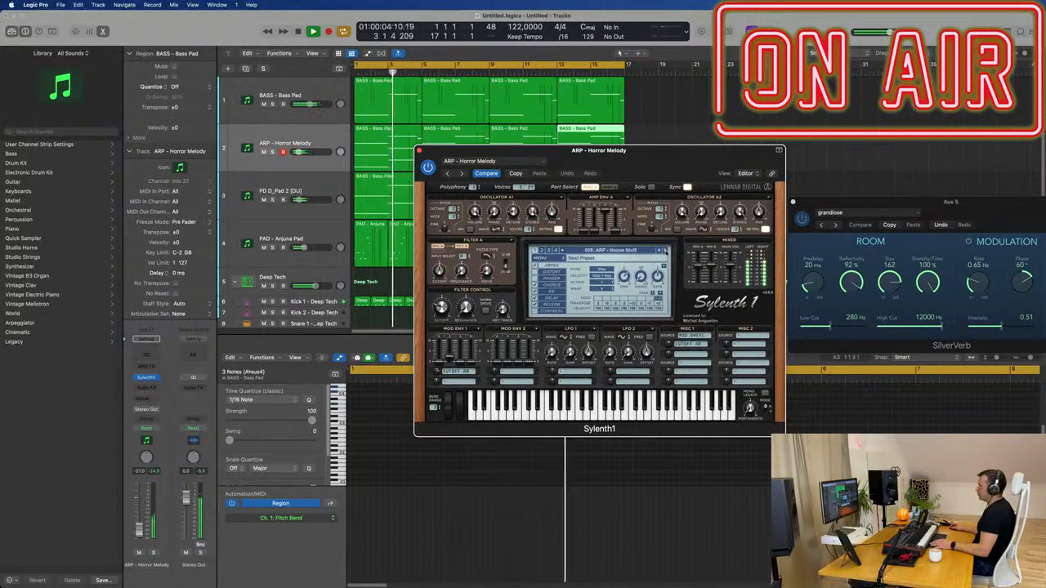
click(665, 251)
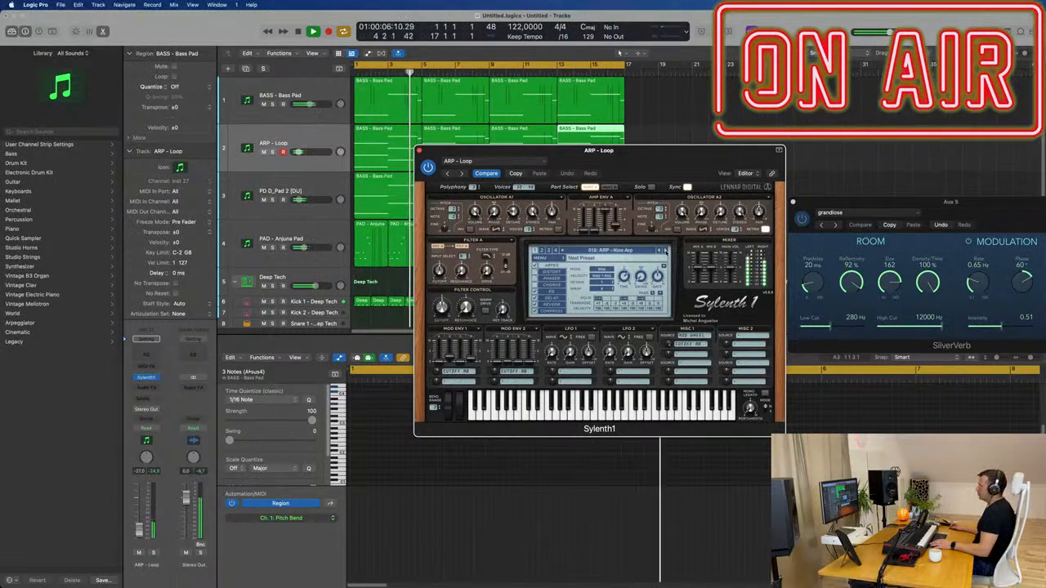
click(664, 250)
click(666, 250)
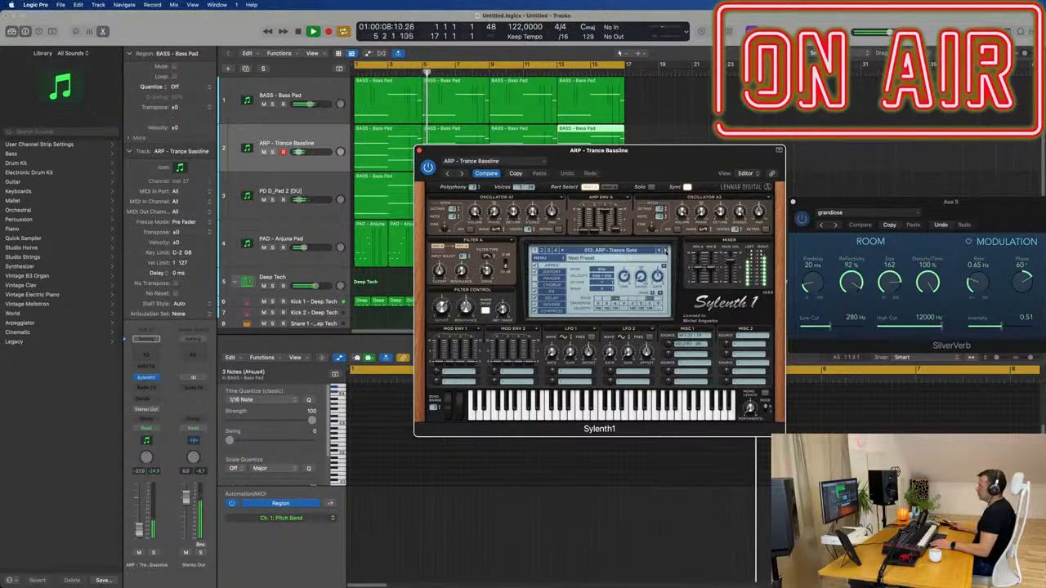
click(666, 252)
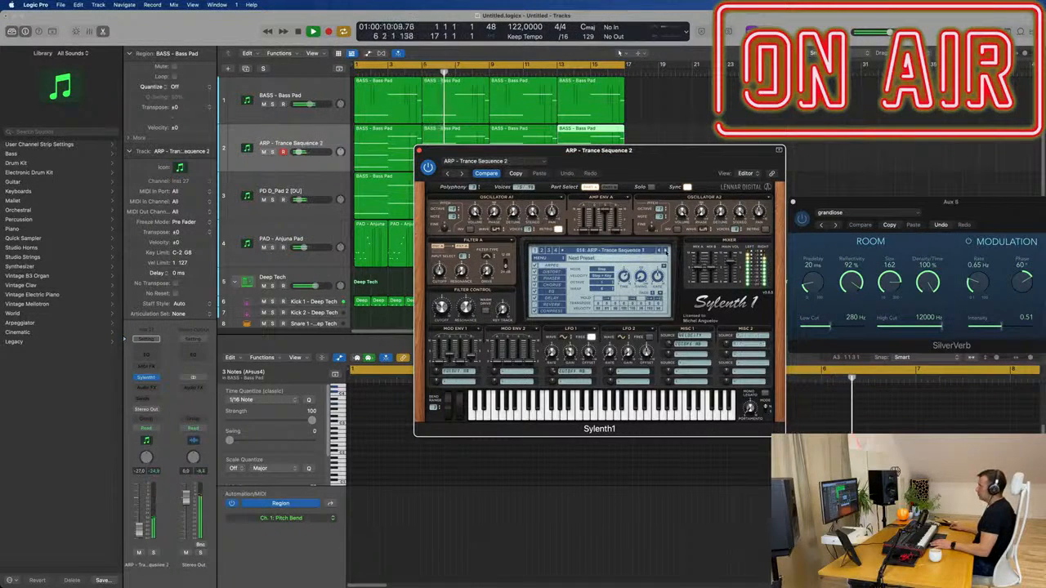
click(665, 251)
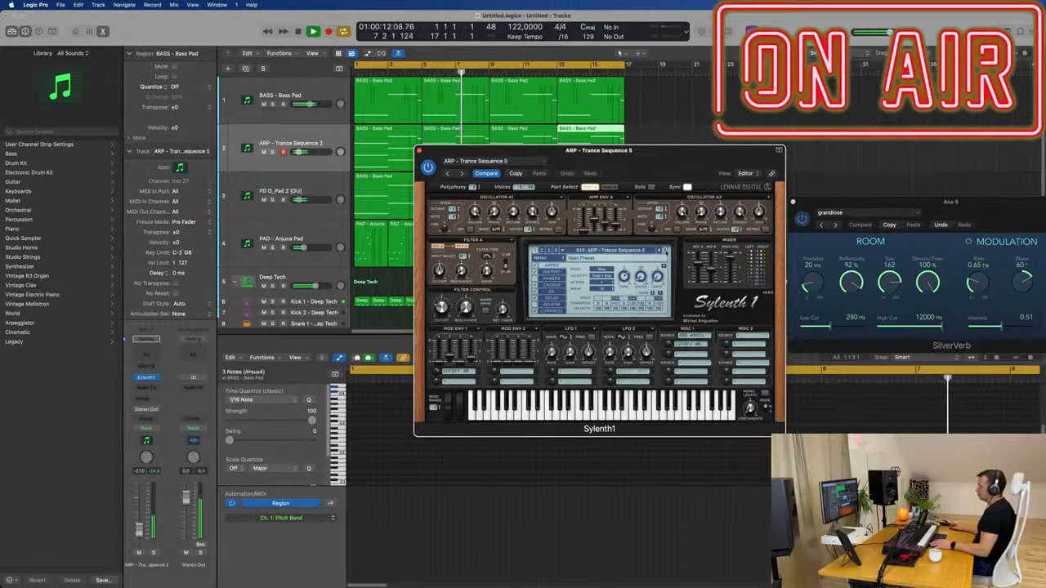
click(665, 251)
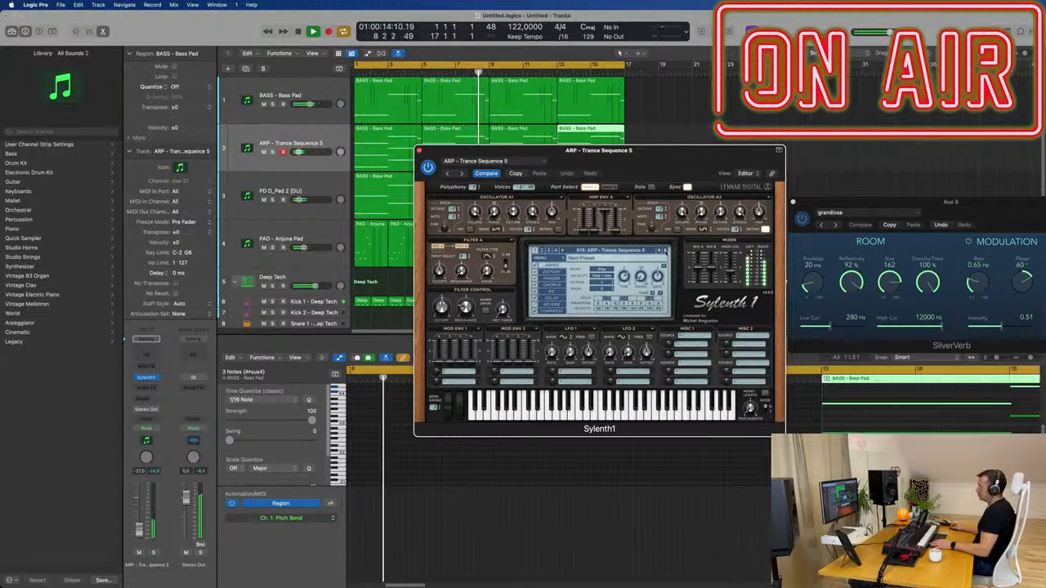
key(space)
Step: Replace Sylenth1 on the second track with the stereo Serum instrument from Xfer Records
click(287, 143)
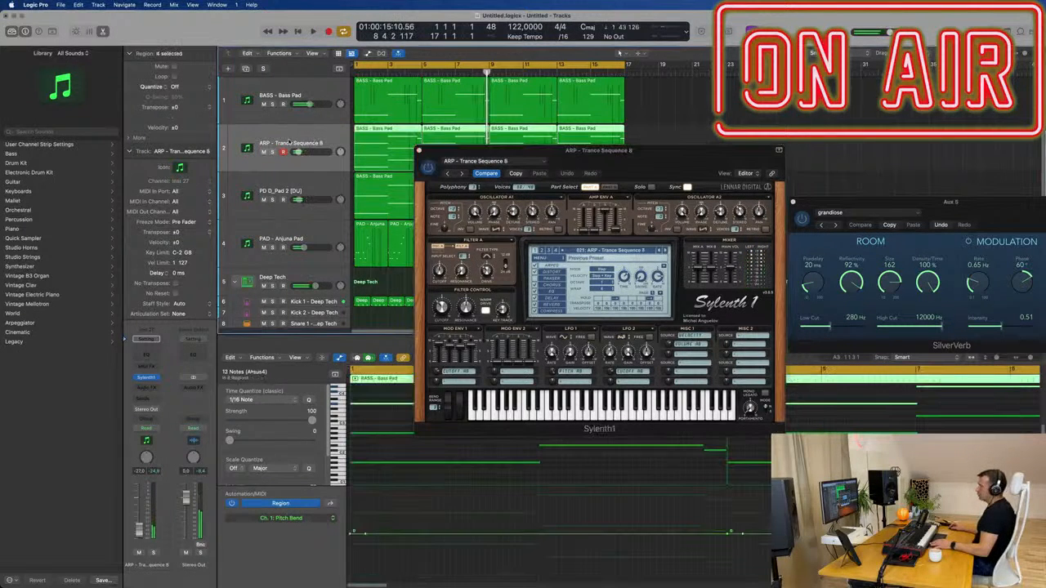
click(156, 379)
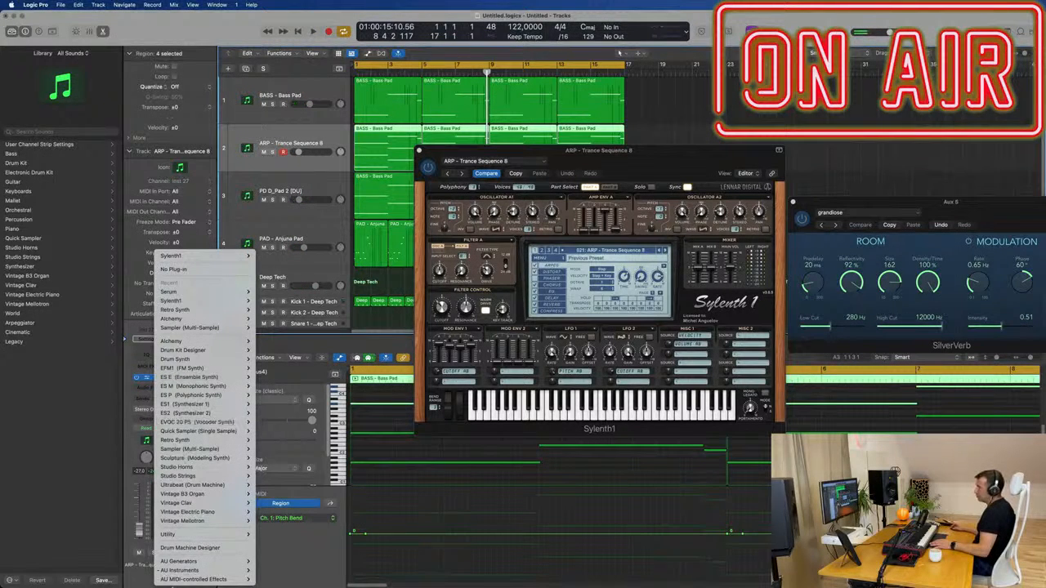
mouse_move(181, 571)
mouse_move(307, 518)
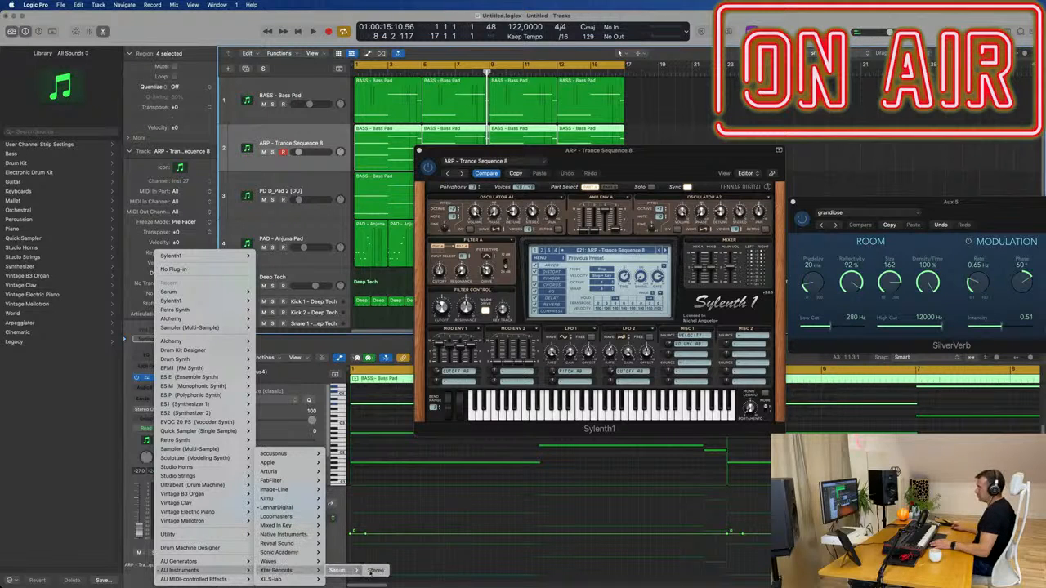
click(376, 571)
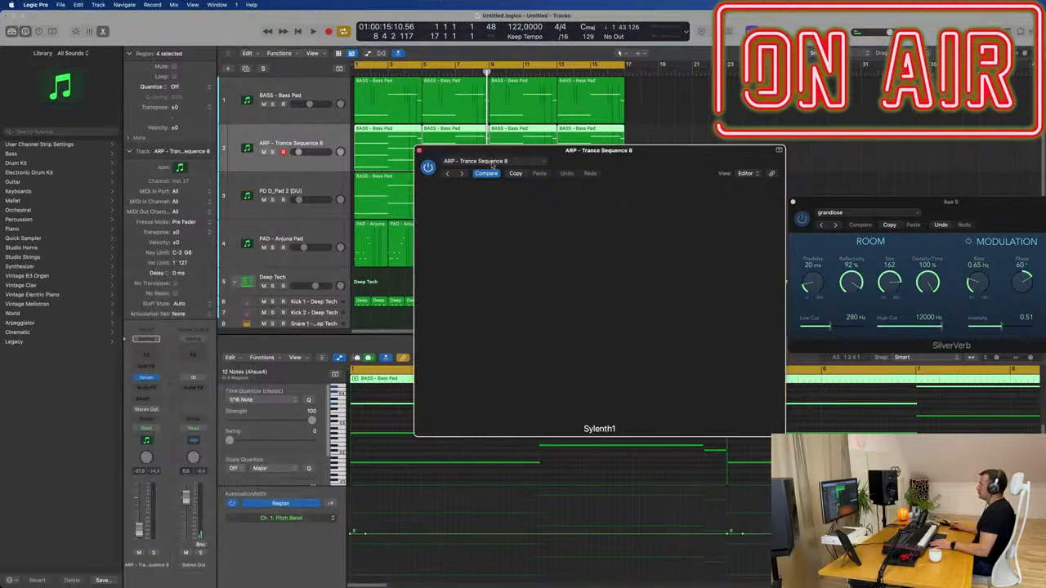
drag(661, 159, 630, 159)
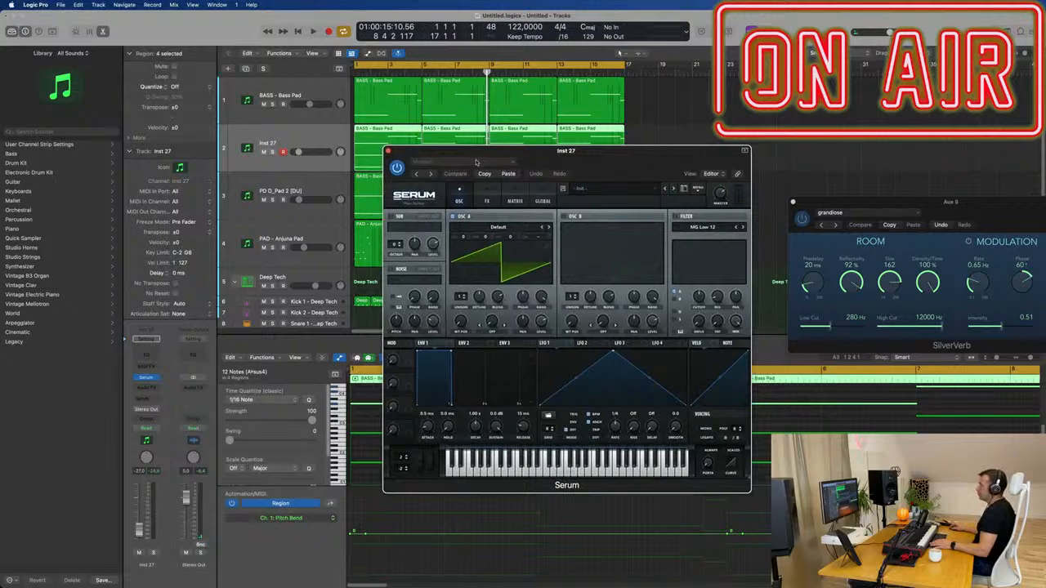
Step: Load the SQ 2notes [GS] preset from Serum's Seq category and play the loop from the start
click(613, 190)
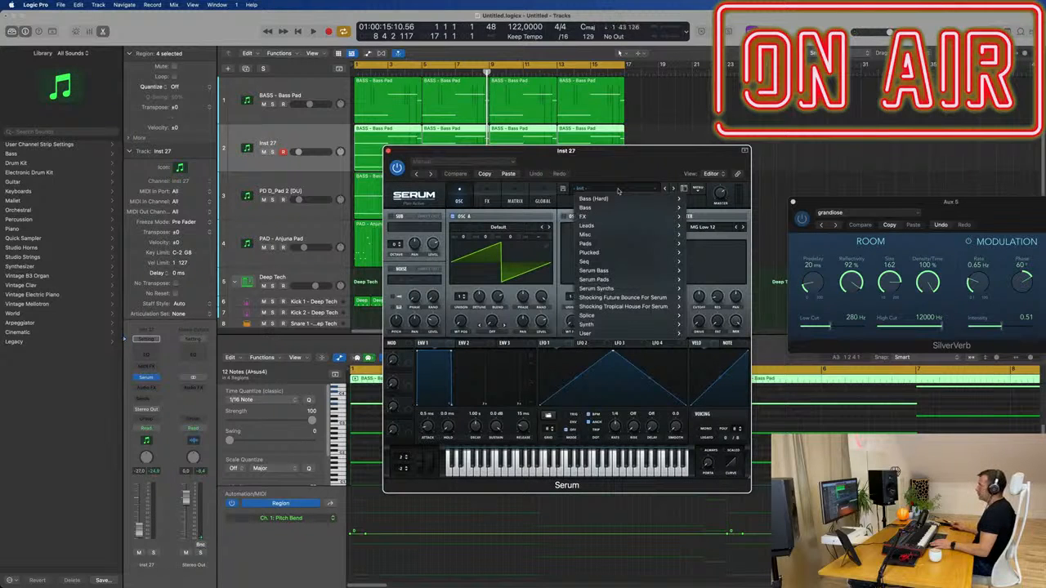
mouse_move(617, 252)
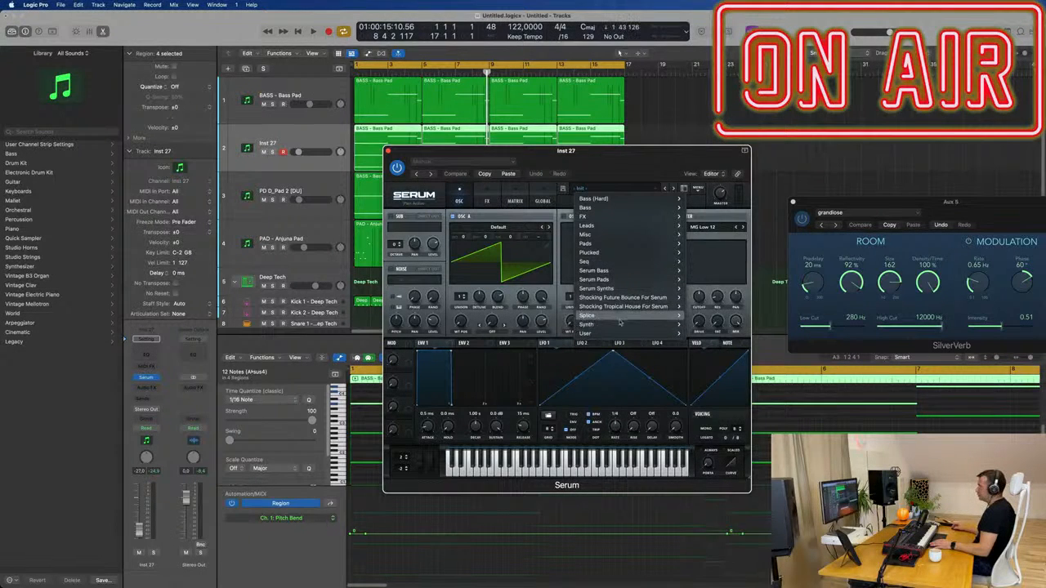
mouse_move(620, 325)
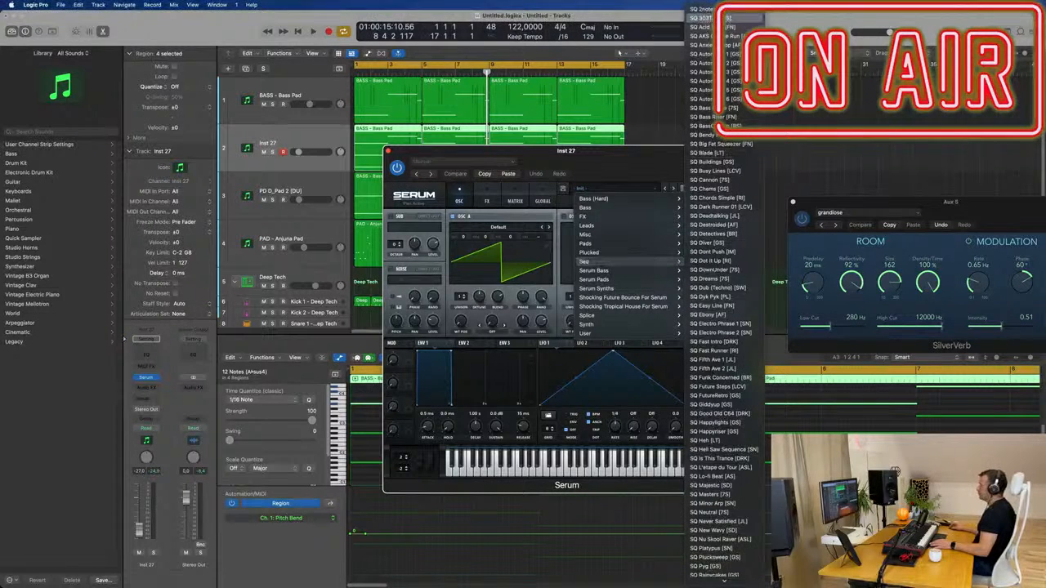
click(709, 9)
mouse_move(645, 151)
mouse_down()
mouse_move(835, 82)
mouse_move(597, 147)
mouse_move(640, 145)
mouse_up()
key(space)
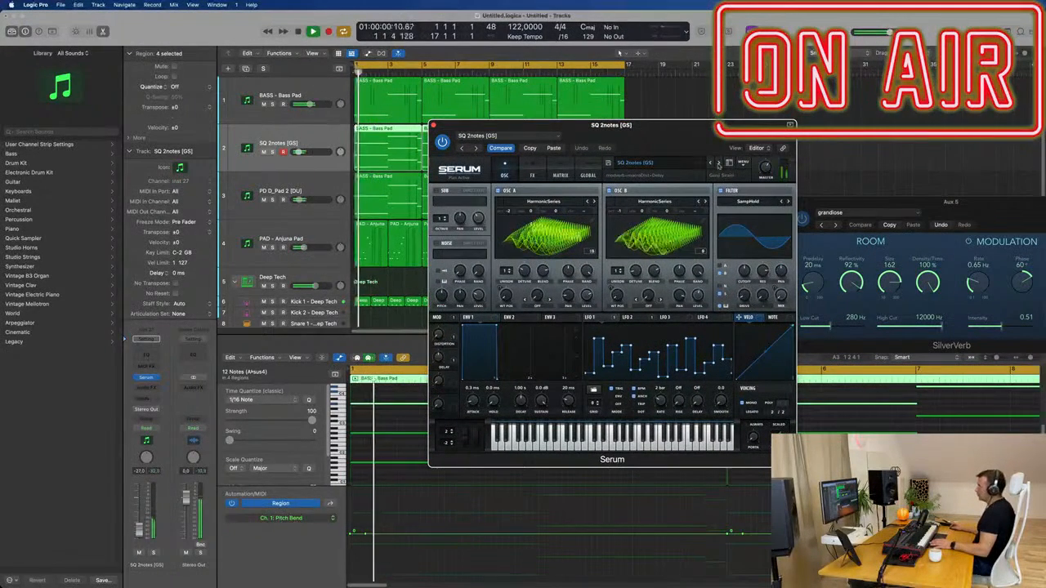
Step: Audition Serum's Seq presets from SQ 303Tails [7S] onward and leave SQ Anxiety Loop [AF] loaded on the second track
click(709, 162)
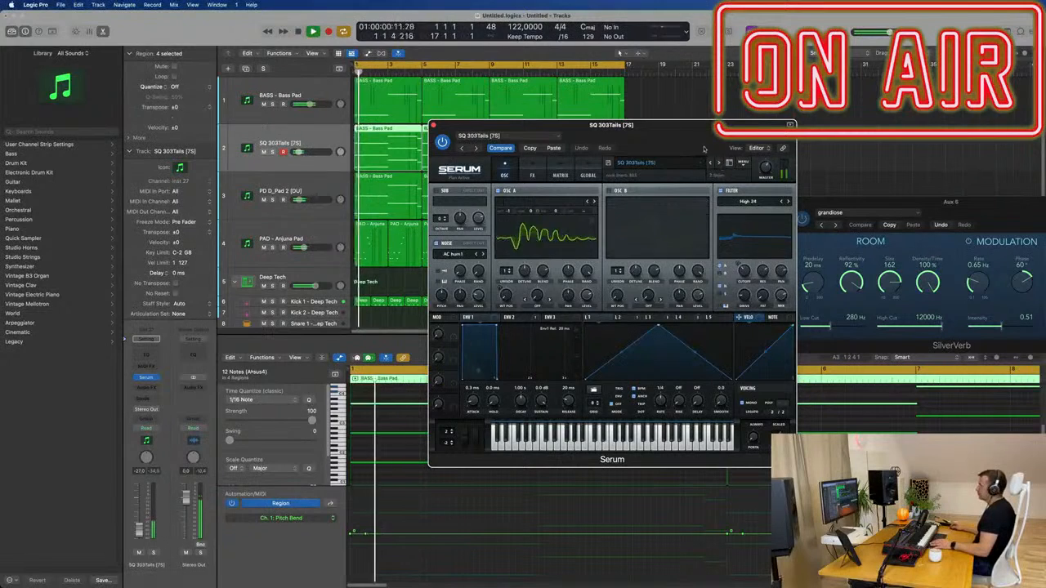
click(718, 163)
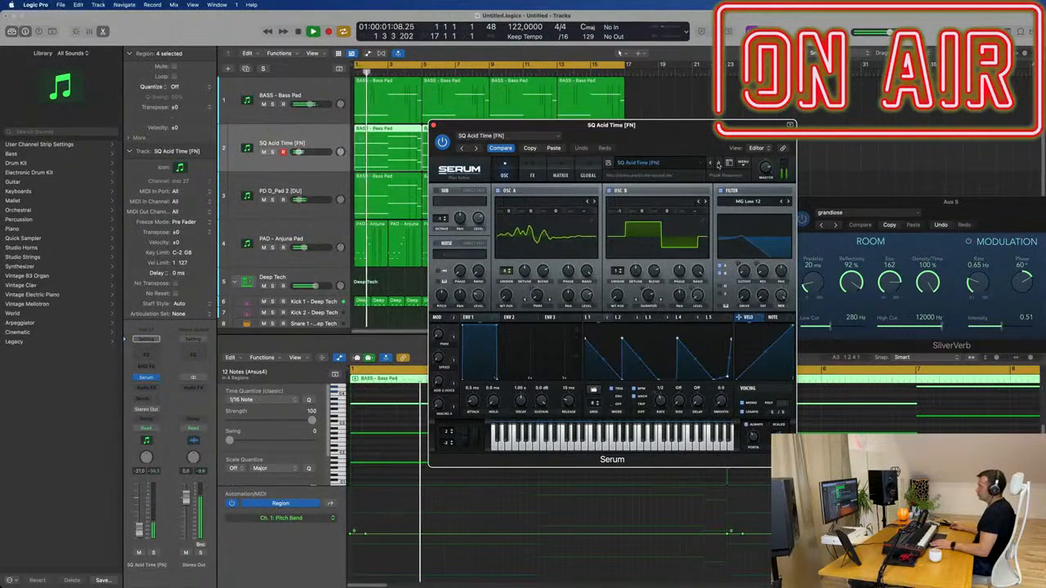
click(719, 163)
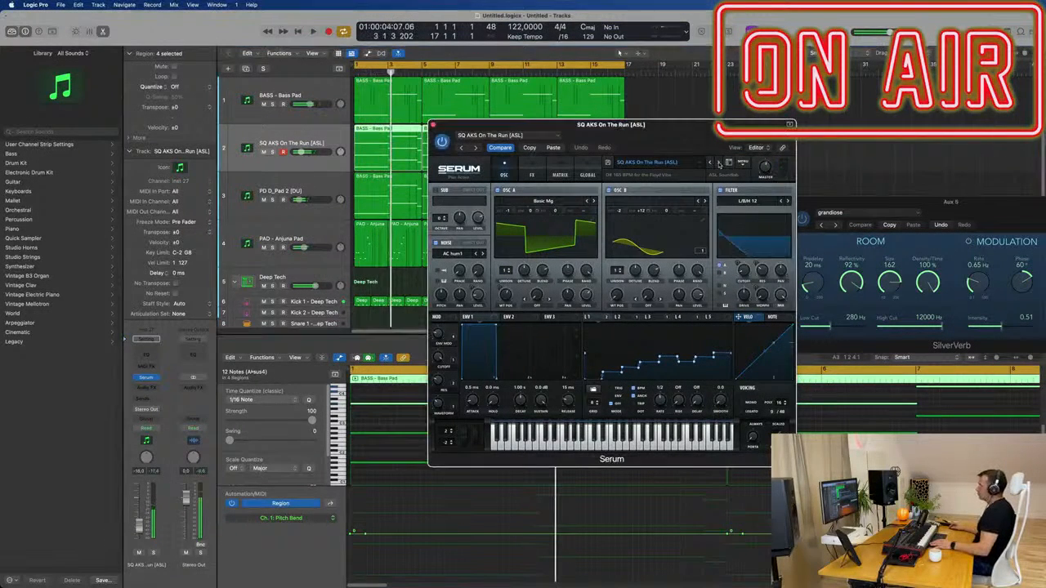
click(719, 163)
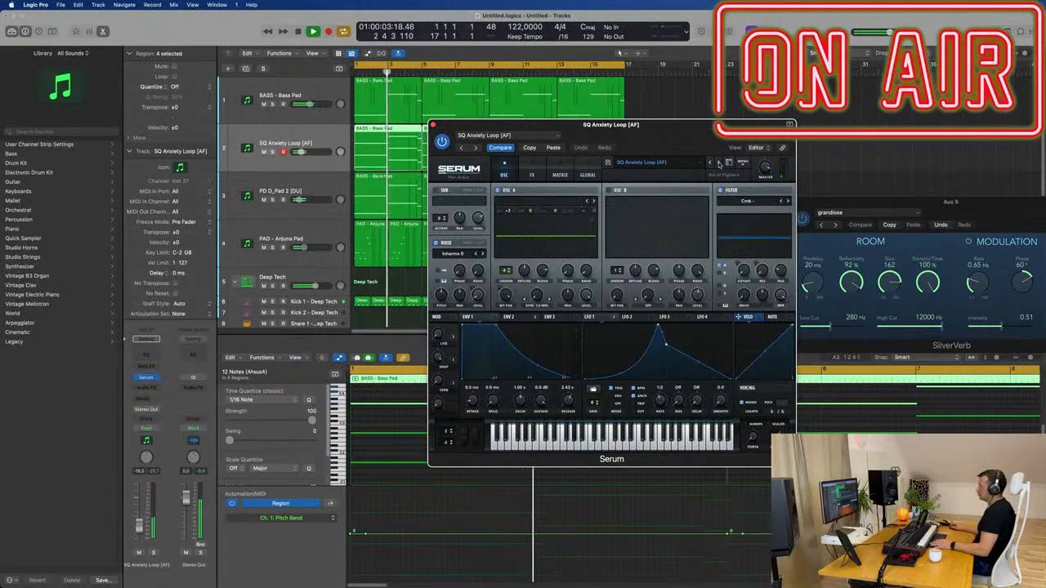
key(space)
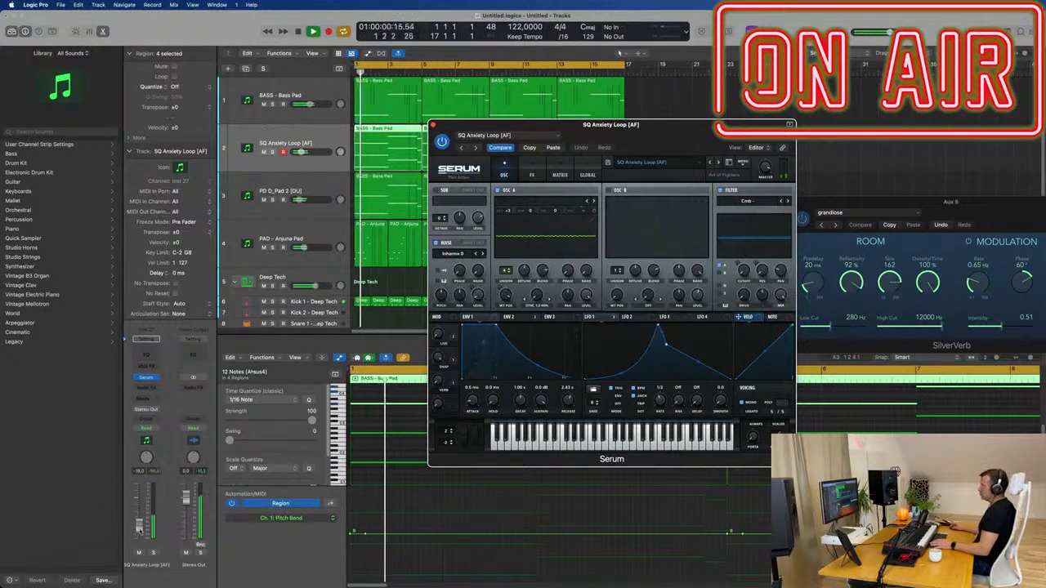
Step: Solo the SQ Anxiety Loop track to hear it alone, unsolo it and replay the loop from the start
click(154, 553)
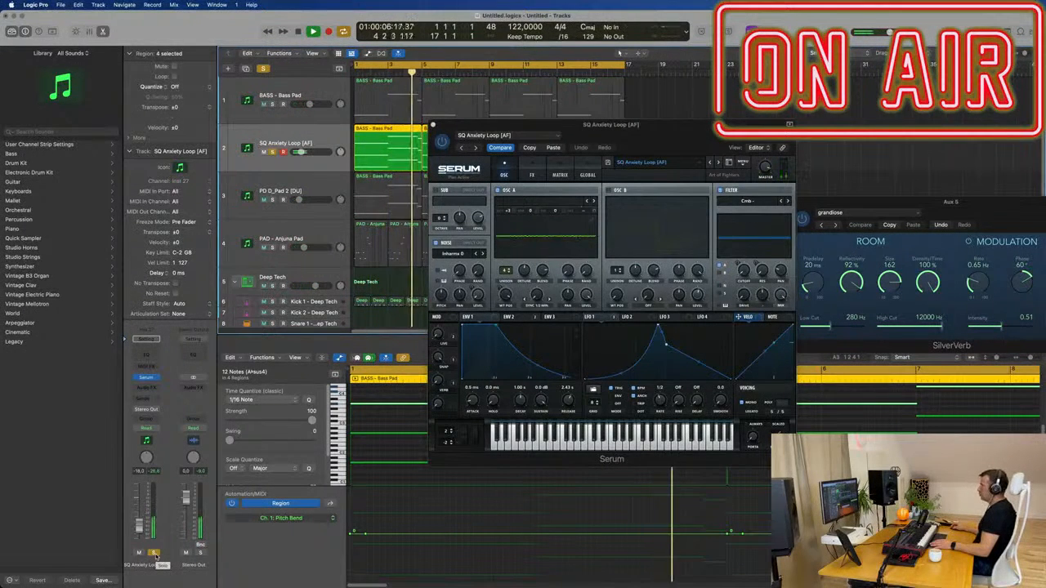
click(154, 553)
key(Return)
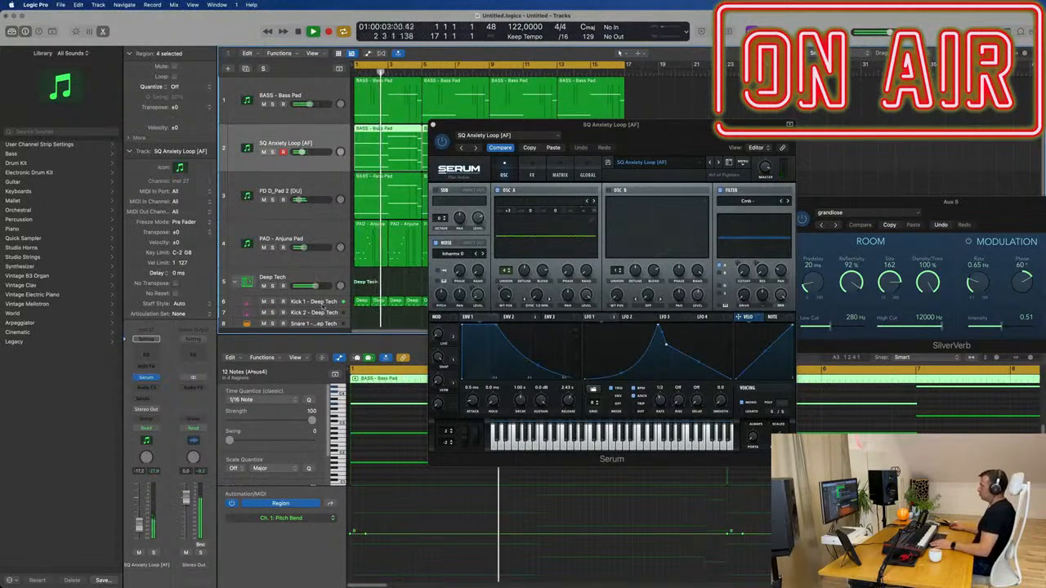
Step: Stop playback, duplicate the SQ Anxiety Loop track with its settings, and copy its four regions onto the new track below
drag(662, 134, 912, 209)
key(space)
click(265, 103)
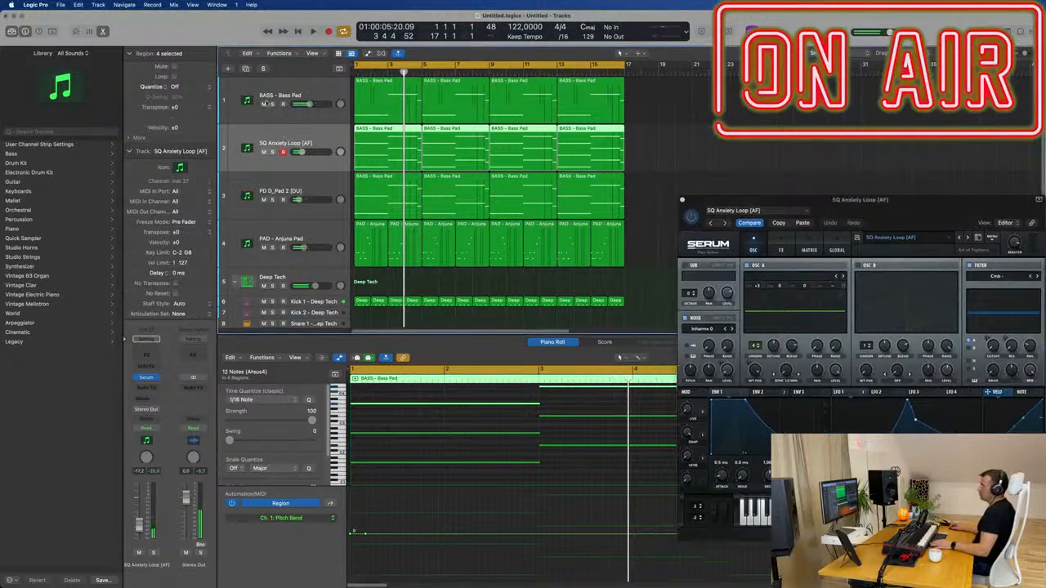
key(super+d)
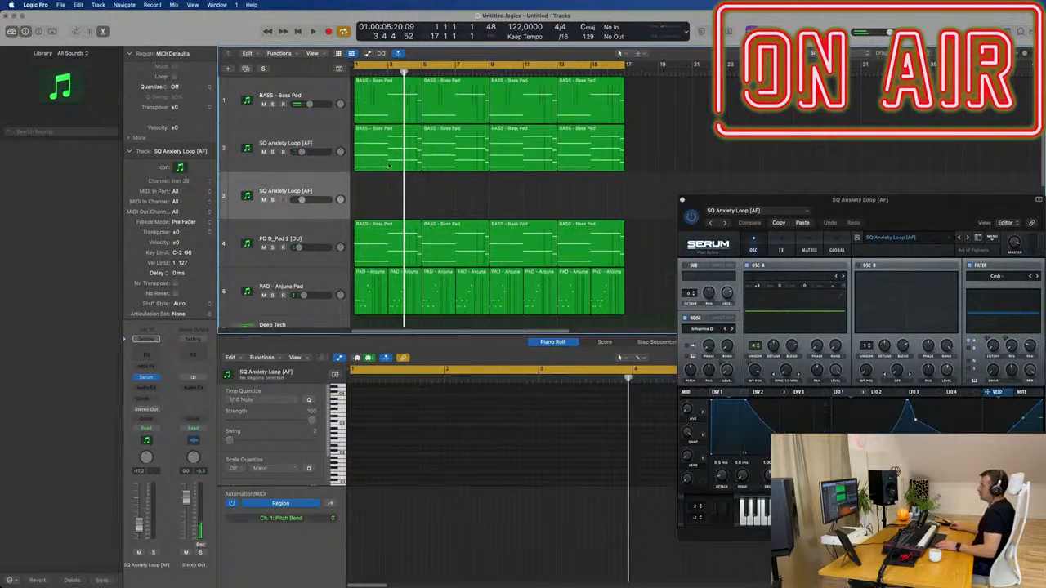
drag(368, 183, 368, 193)
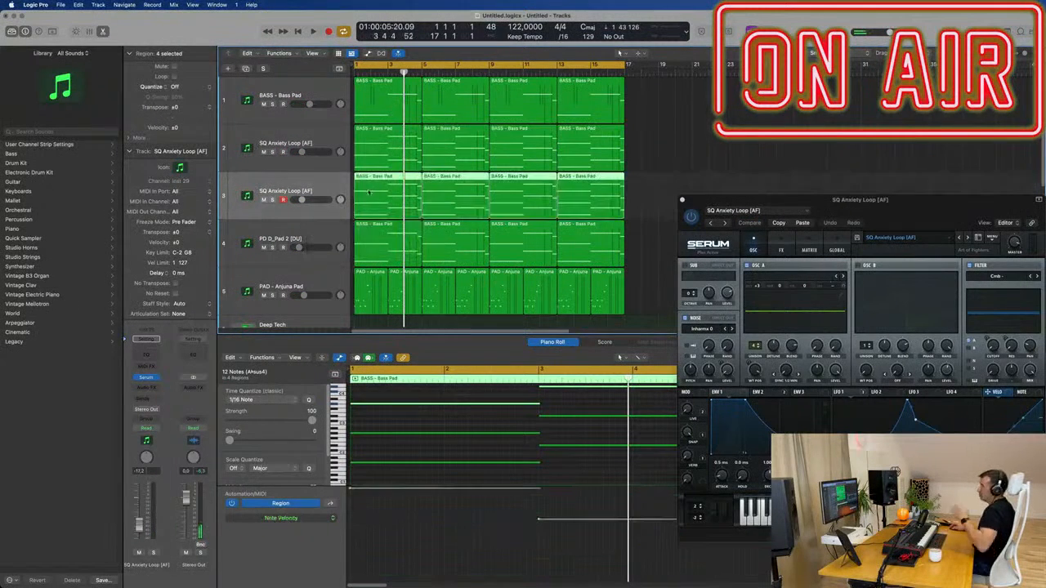
Step: Audition the SQ Automator 1 [GS] preset in Serum on the original second track while the loop plays from the start
click(334, 140)
drag(893, 205, 754, 167)
key(space)
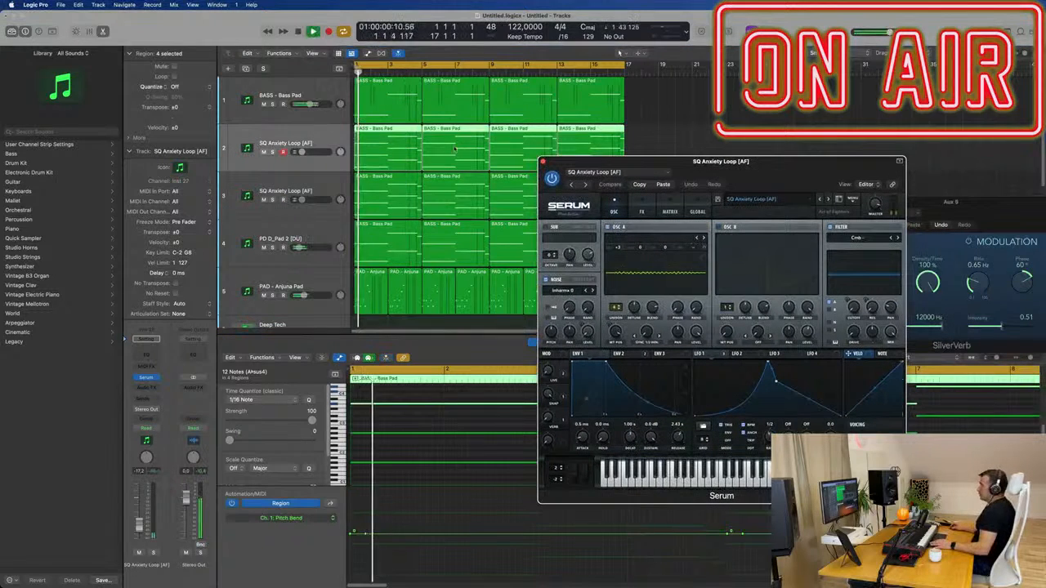
key(space)
key(space)
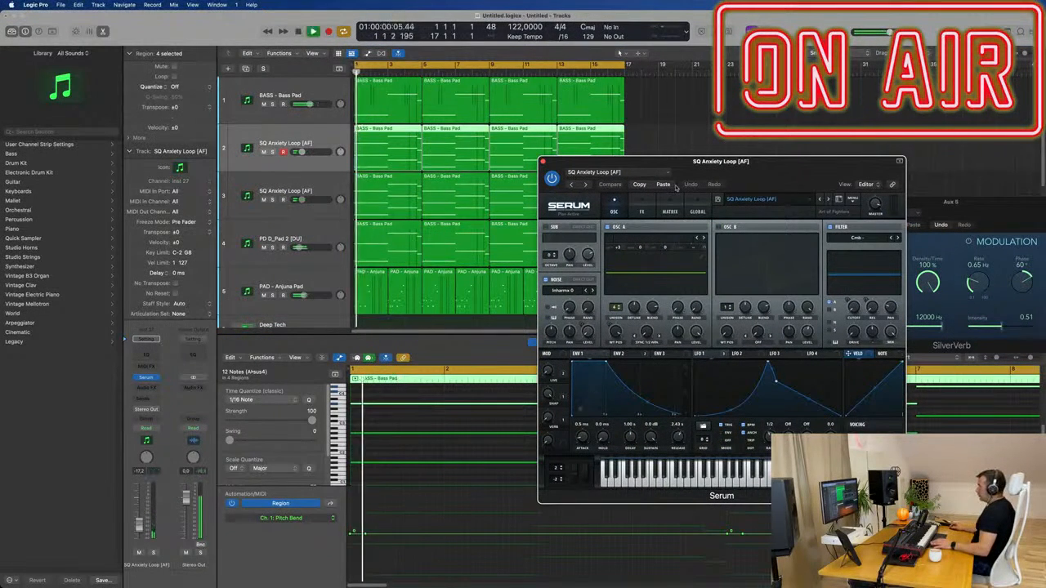
click(828, 200)
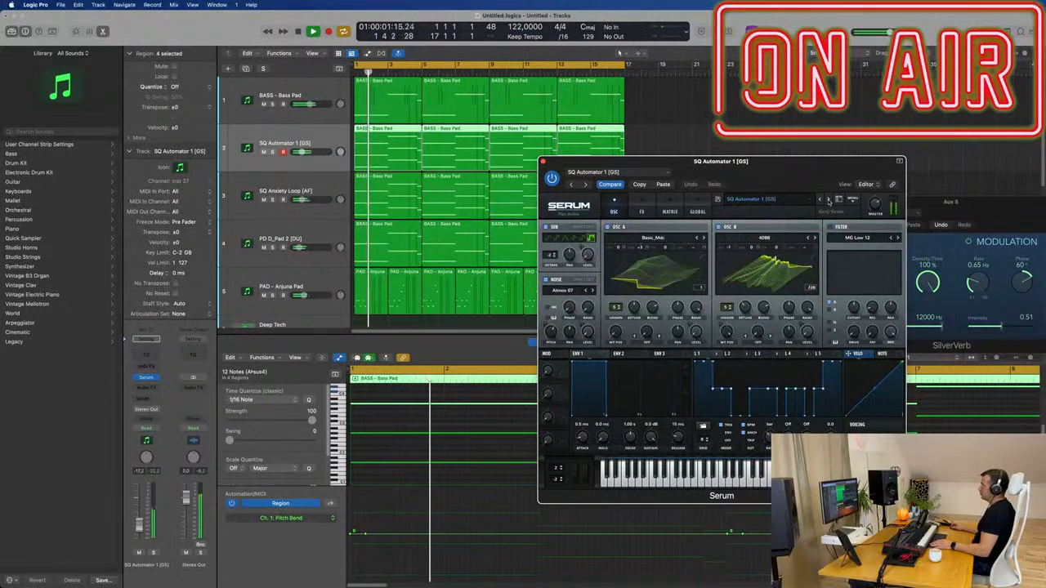
Step: Load the SQ Automator 2 [GS] preset on the second track and lower the track's volume to -22.5 dB during playback
drag(736, 161, 650, 128)
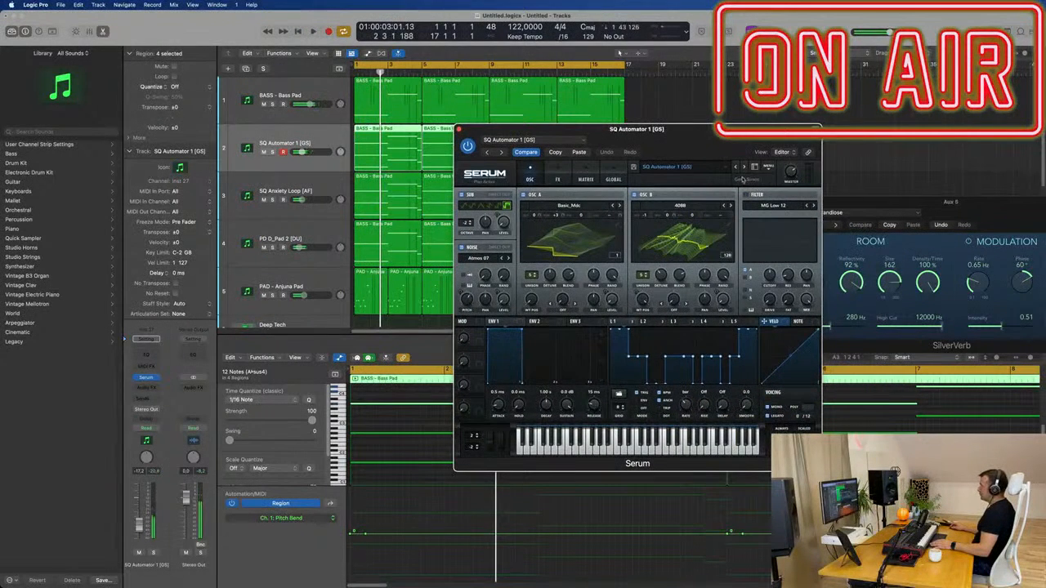
click(745, 167)
key(space)
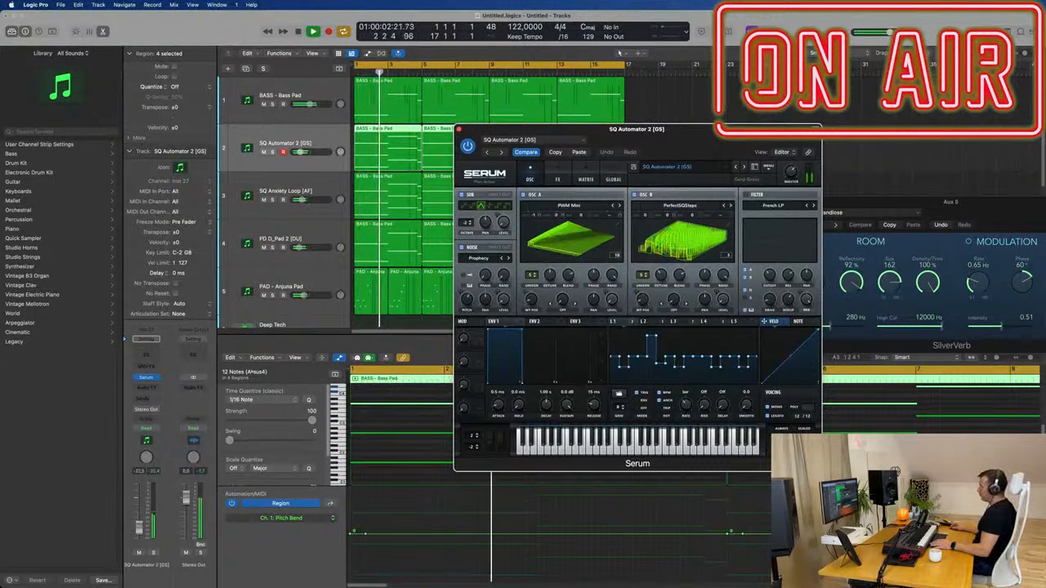
drag(139, 526, 139, 531)
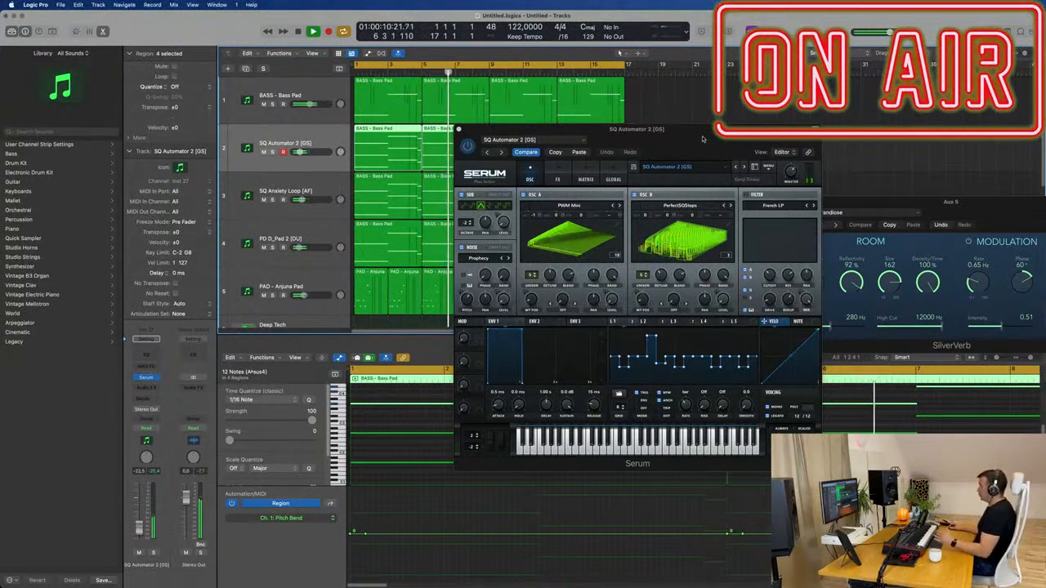
Step: Audition the SQ Automator 3 through SQ Automator 6 [GS] presets and the first SQ Bass preset after them
mouse_move(703, 139)
mouse_down()
mouse_move(678, 149)
mouse_move(688, 144)
mouse_up()
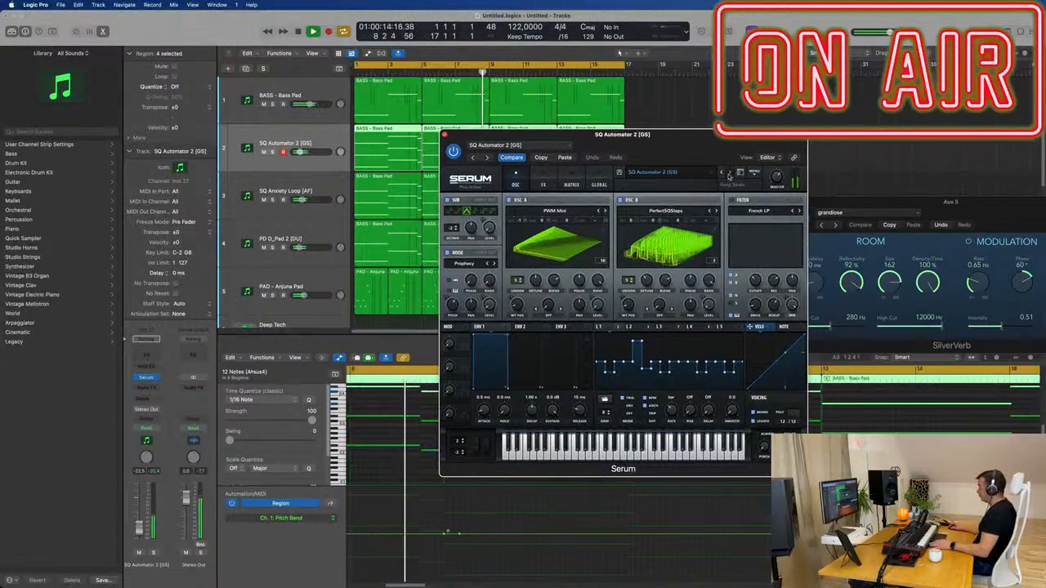
click(729, 173)
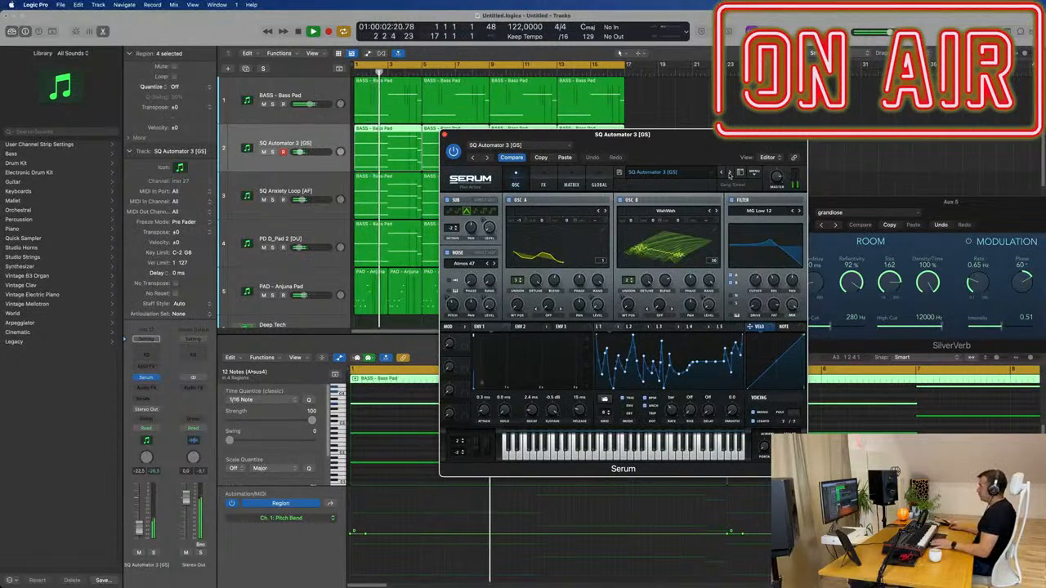
click(729, 172)
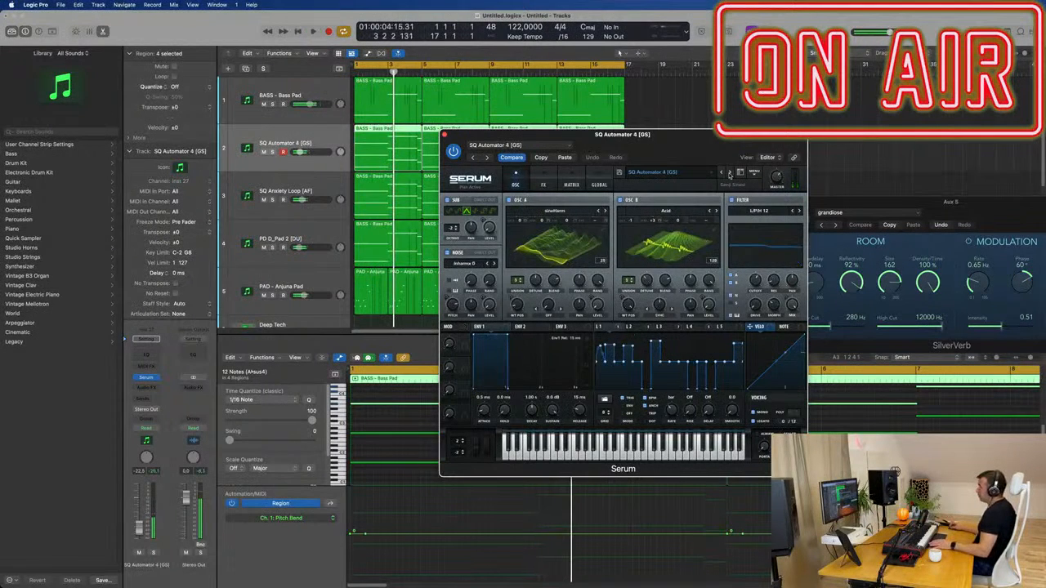
click(729, 173)
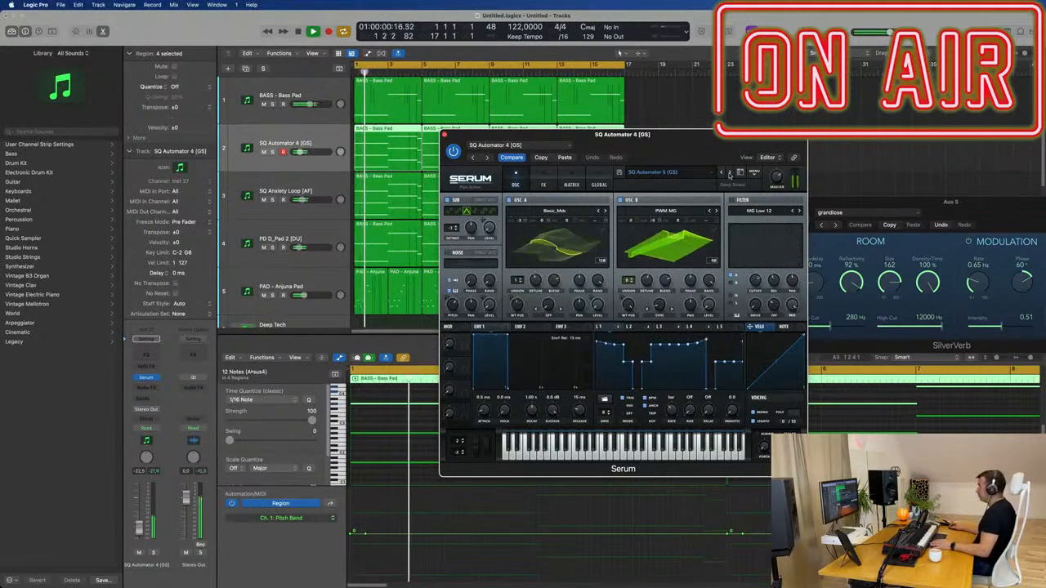
click(730, 174)
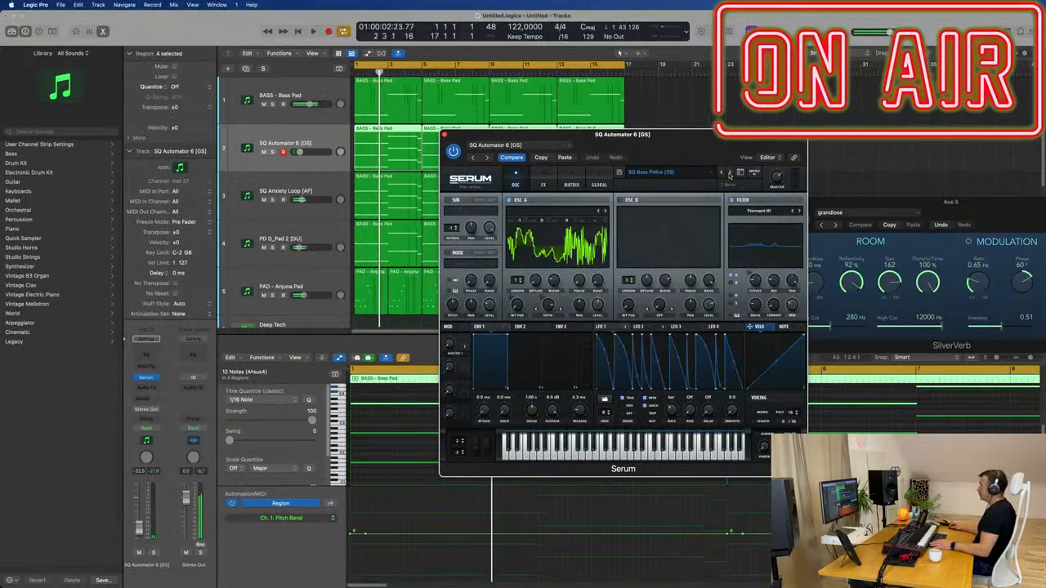
key(space)
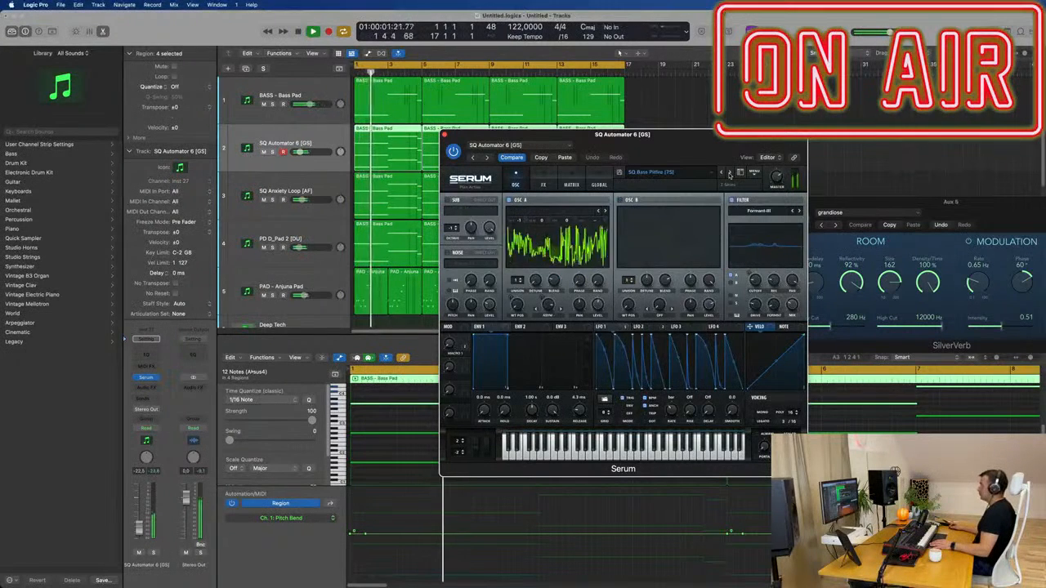
Step: Audition the Seq presets from SQ Bass Riser [FN] through SQ Busy Lines [LCV] on the second track during playback
click(730, 173)
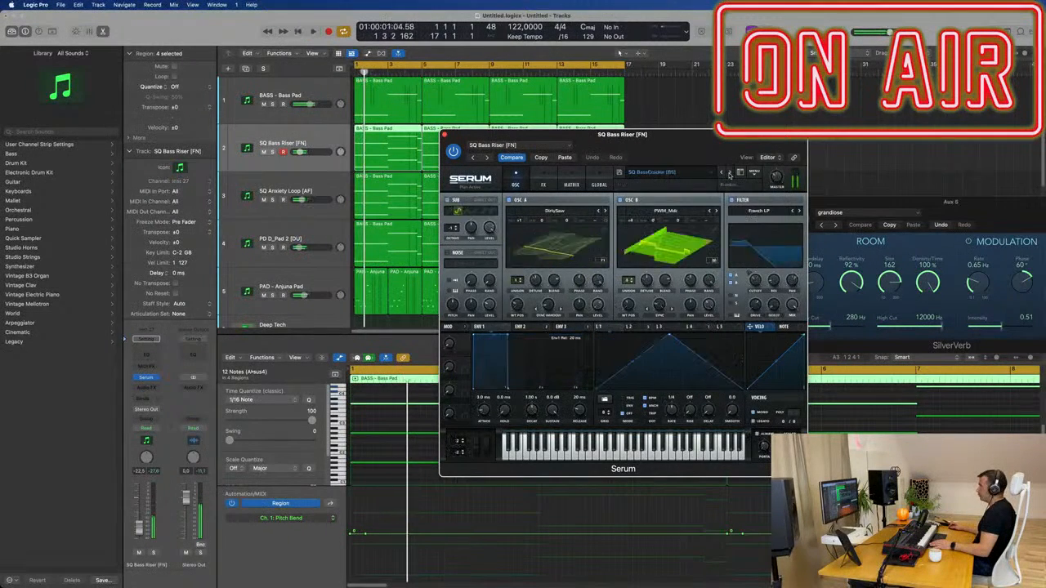
click(730, 173)
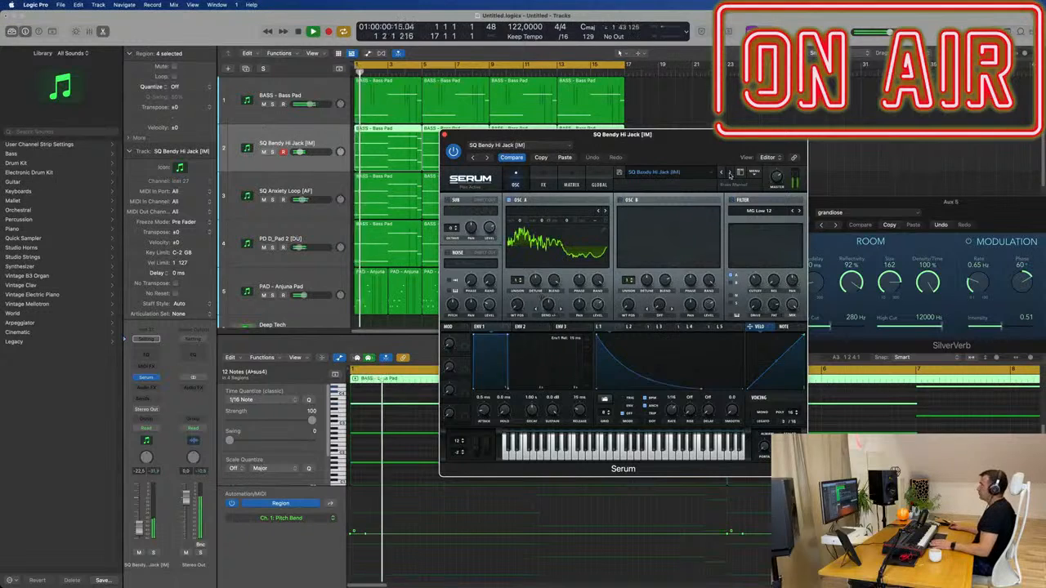
click(730, 173)
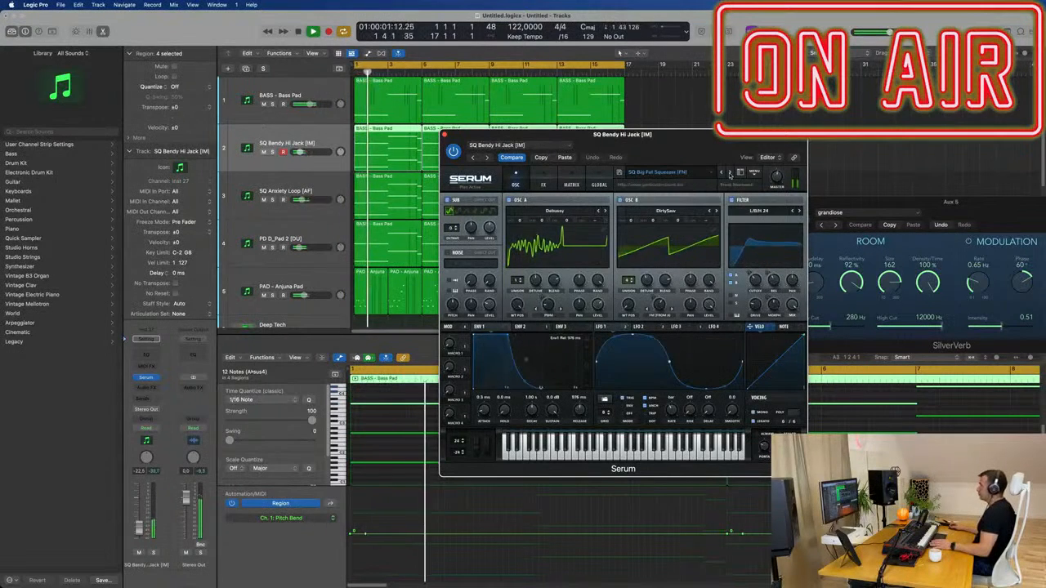
click(730, 173)
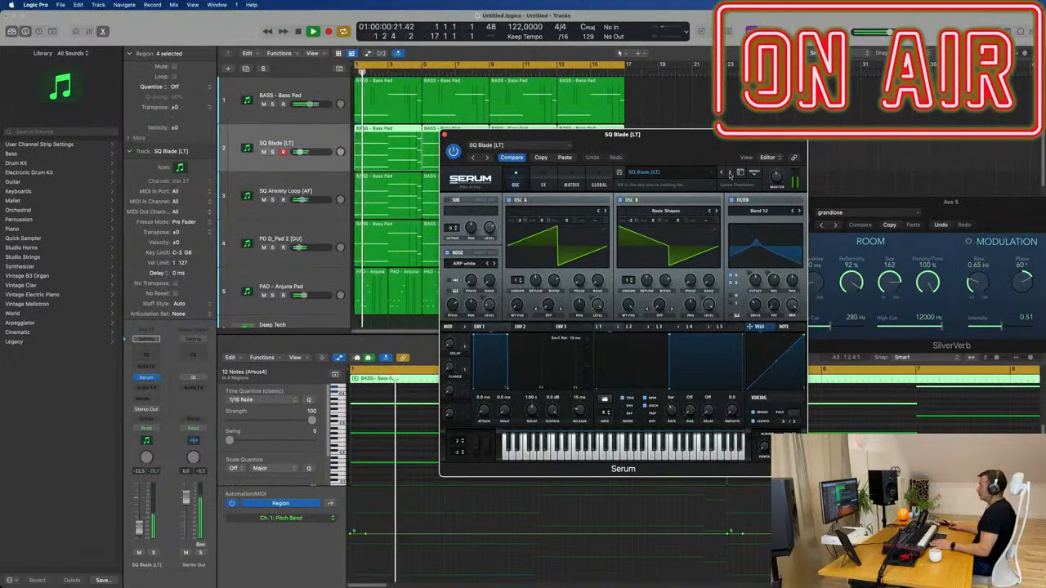
click(730, 173)
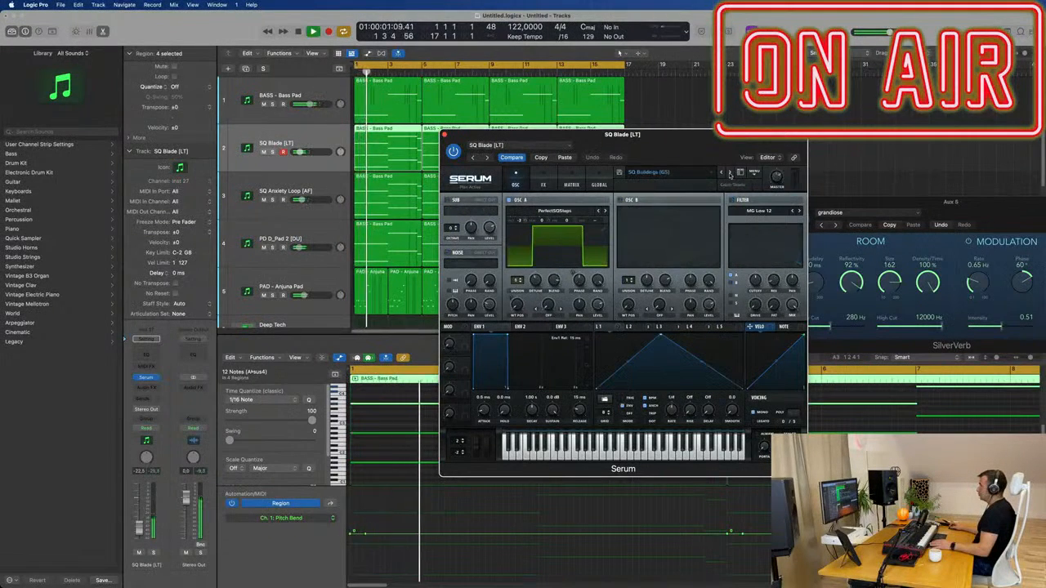
click(729, 174)
key(space)
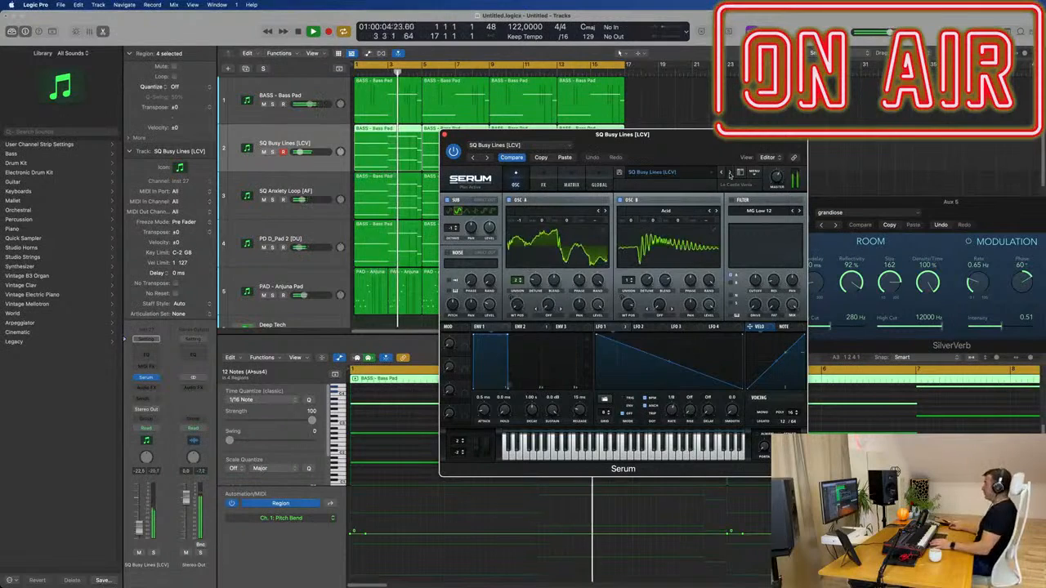
Step: Audition the SQ Cannon [7S], SQ Chems [GS] and SQ Chords Simple [RI] presets on the second track
click(730, 172)
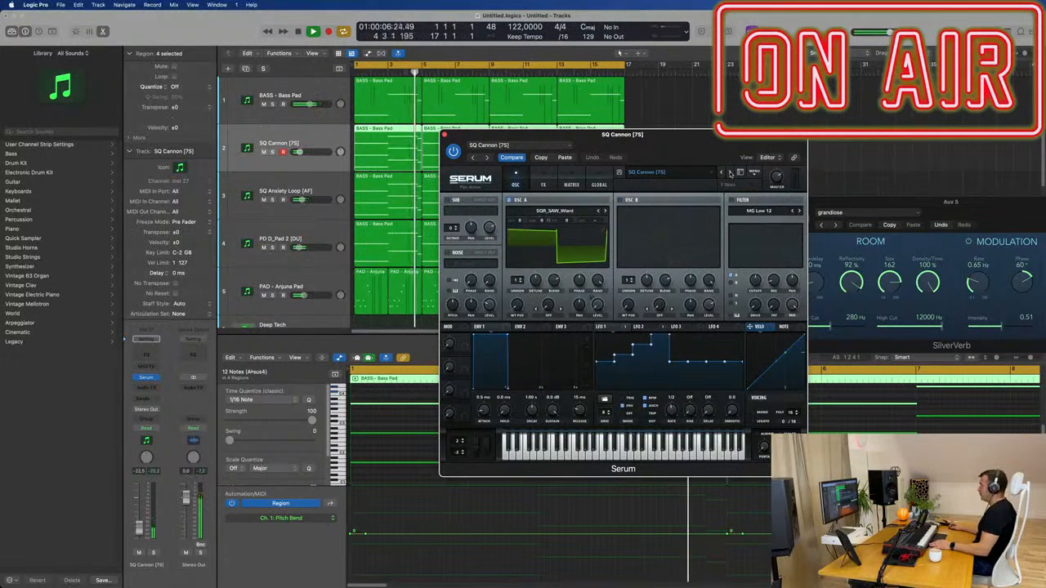
click(731, 173)
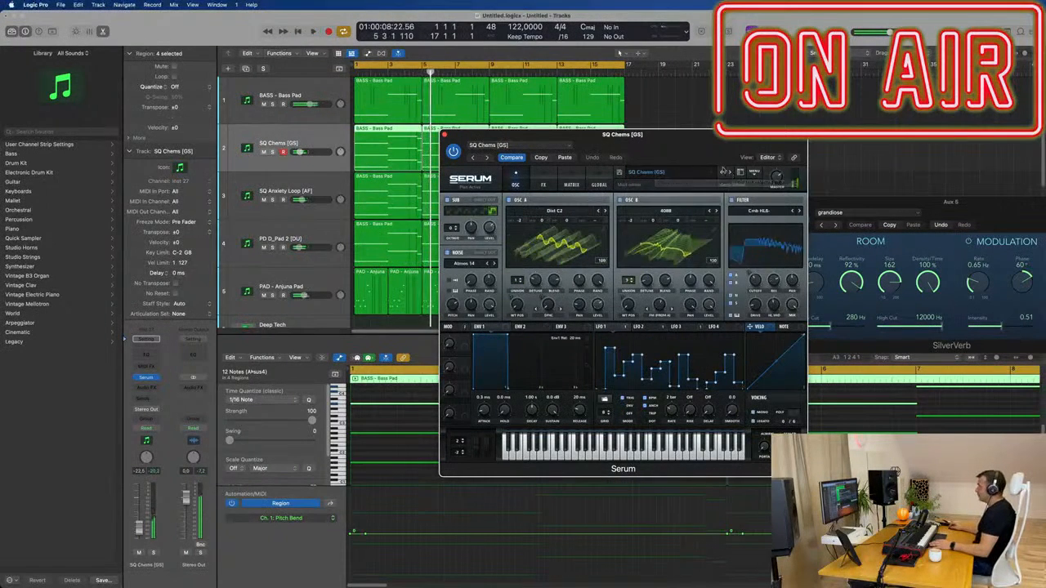
click(731, 173)
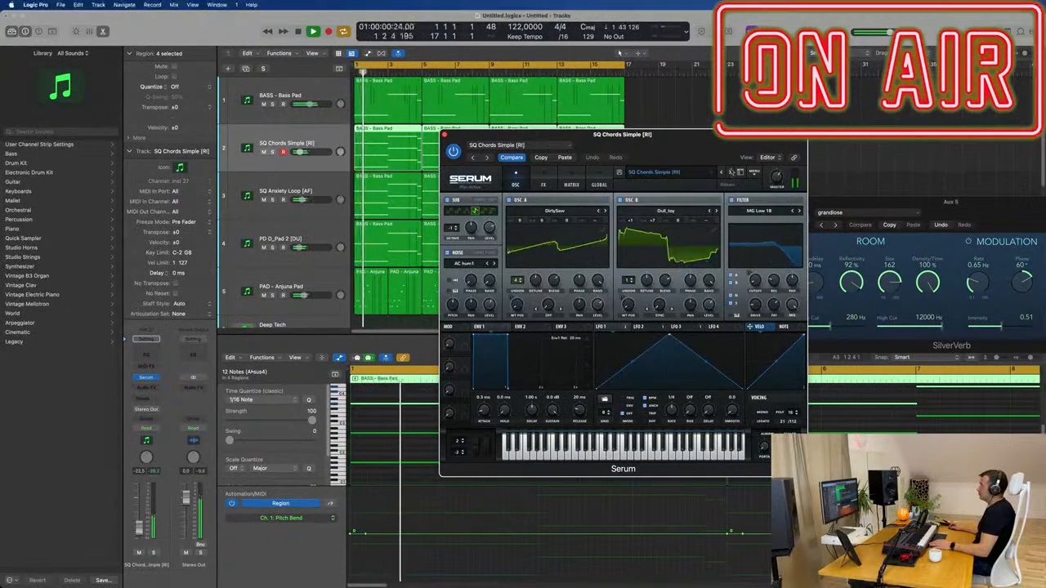
drag(704, 152, 752, 175)
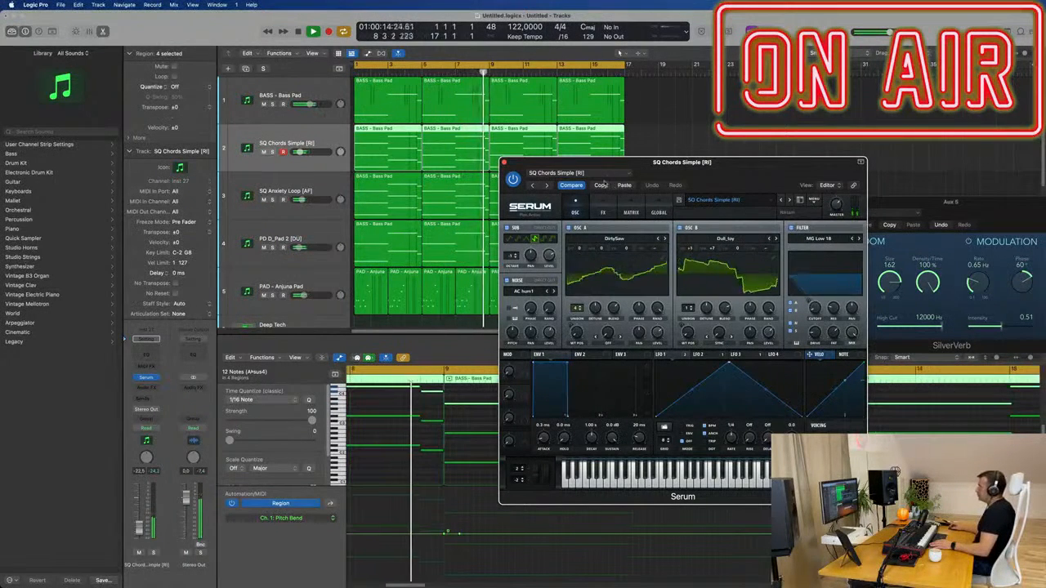
Step: Audition the Seq presets from SQ Dark Runner 01 [LCV] through SQ Dont Push [IM], and load SQ Dot It Up [RI] on the second track
click(789, 201)
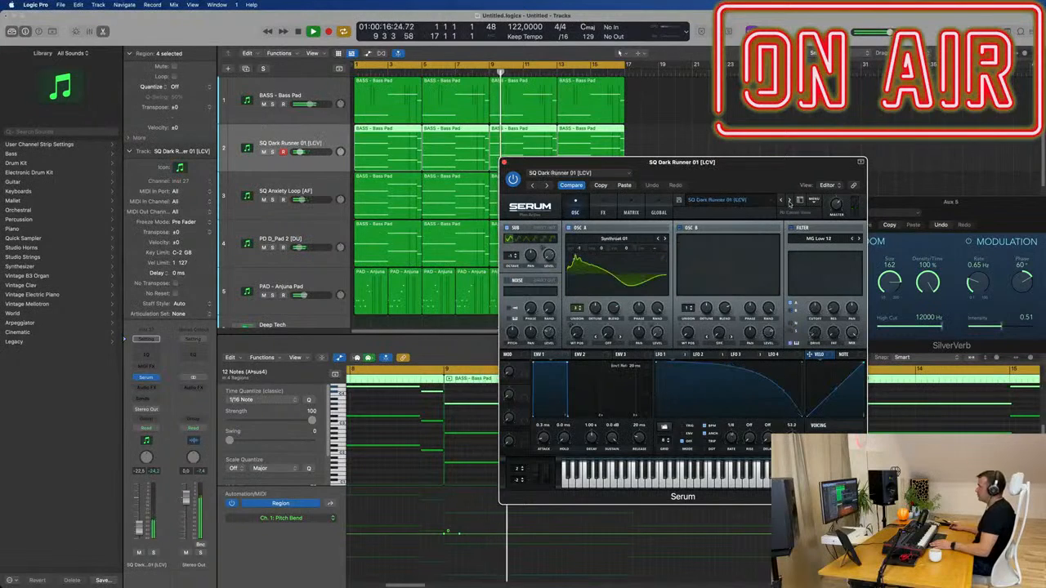
drag(776, 174, 693, 155)
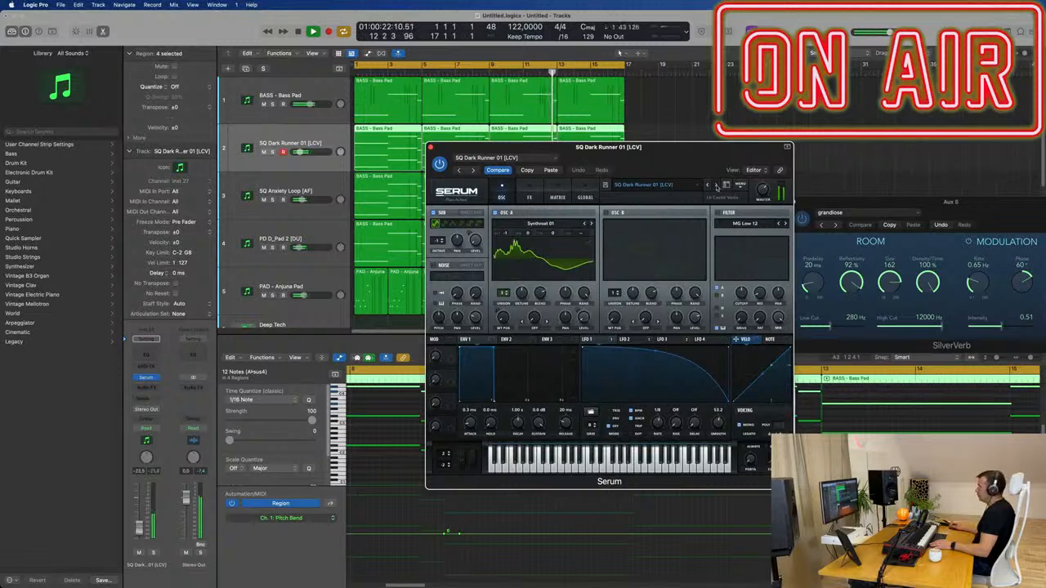
click(716, 186)
click(717, 187)
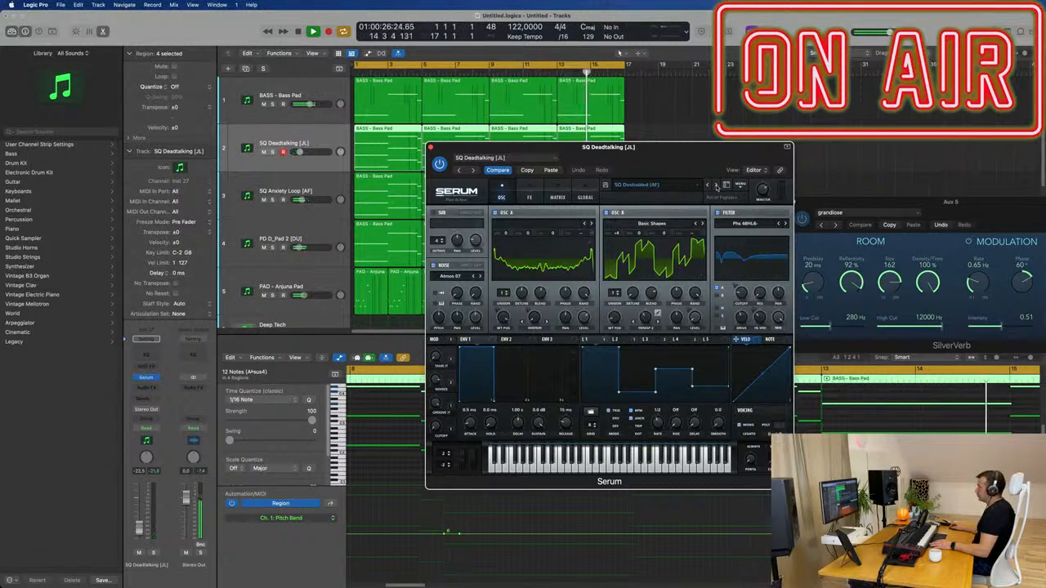
click(717, 187)
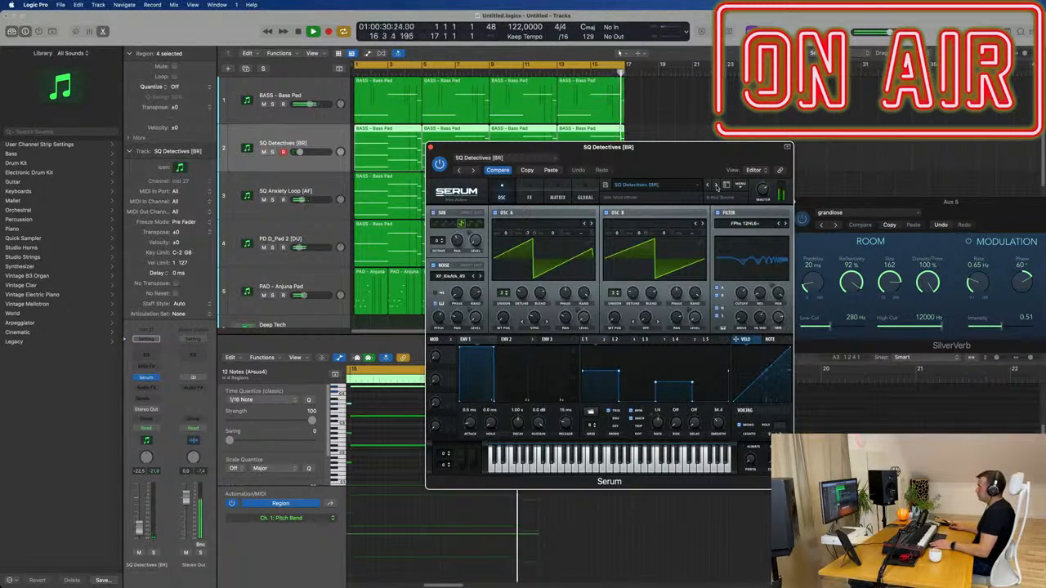
click(717, 187)
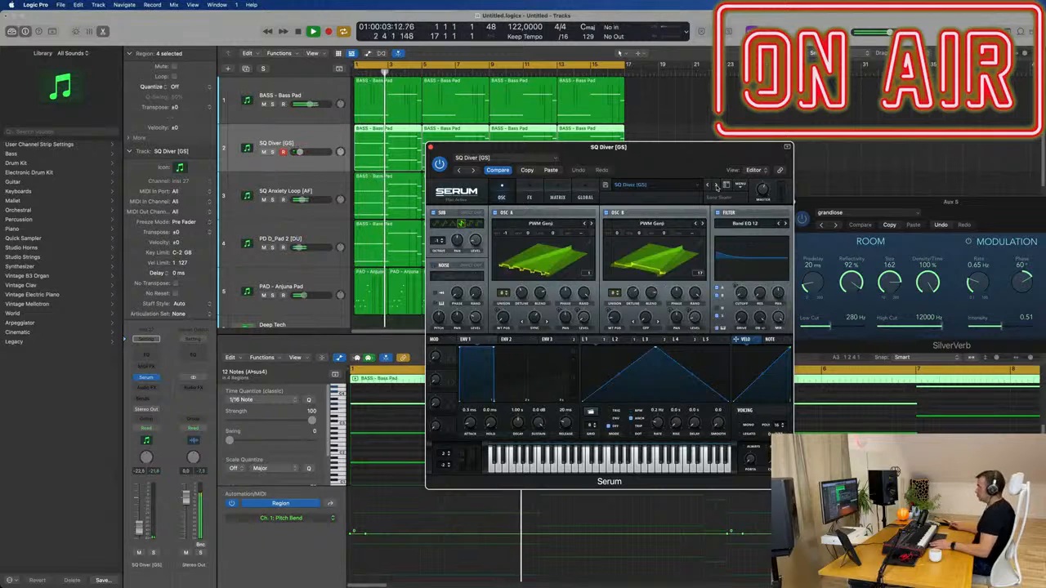
click(717, 187)
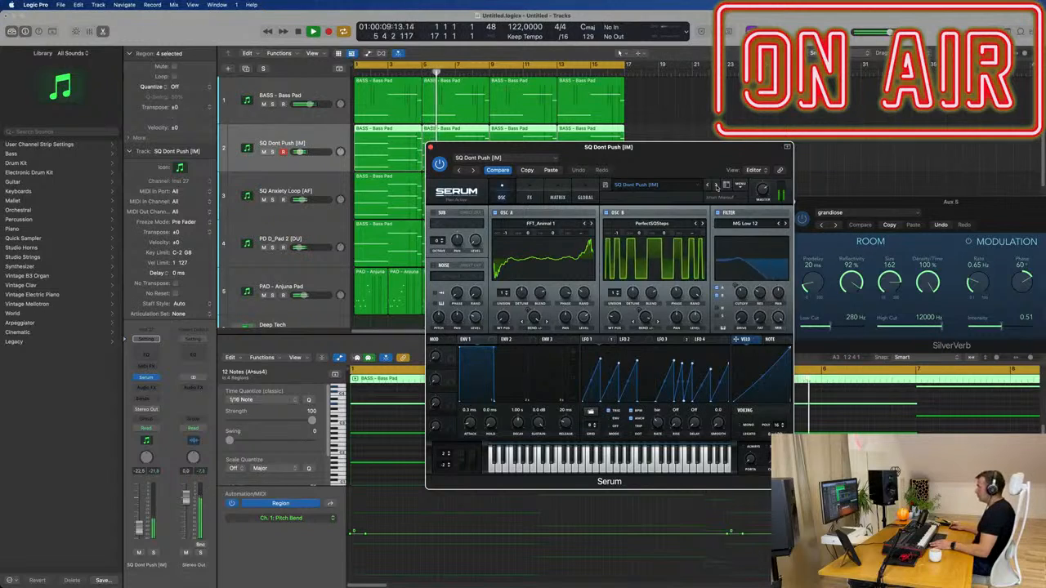
click(717, 186)
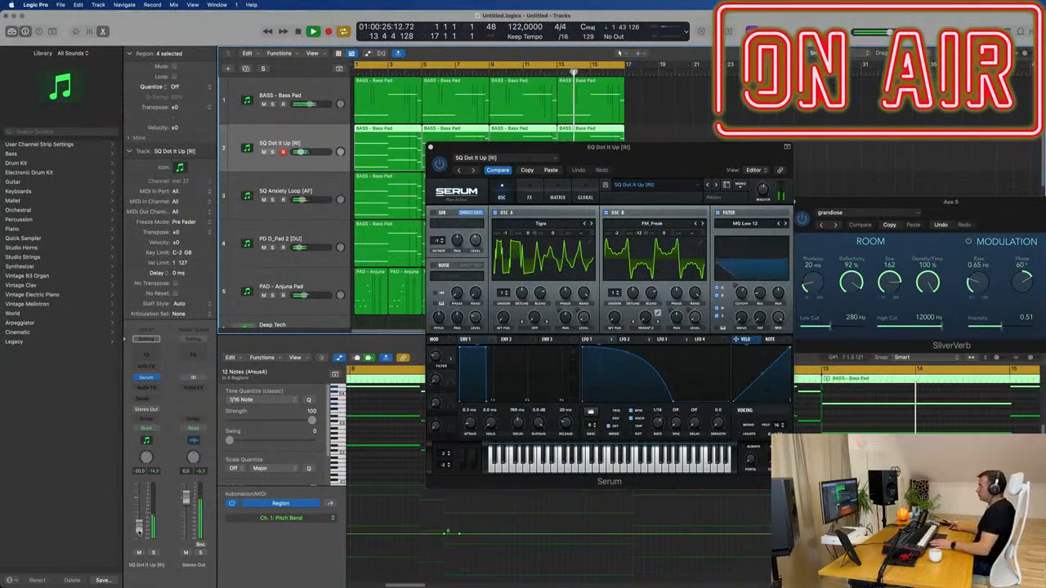
Step: Add a Channel EQ to the second track with a 12 dB/Oct low cut at 149 Hz and a Q of 0.88
click(146, 355)
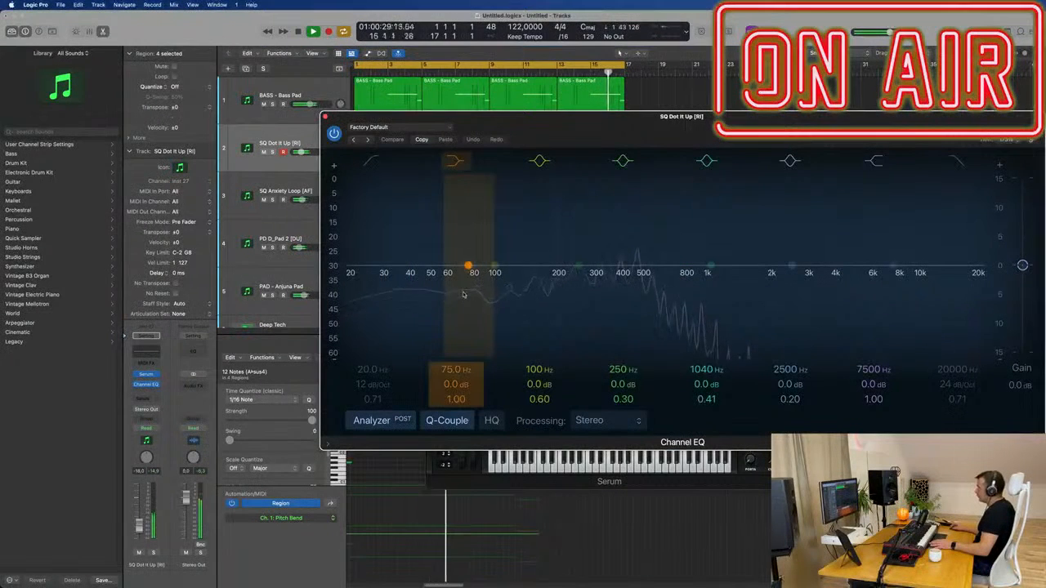
click(372, 162)
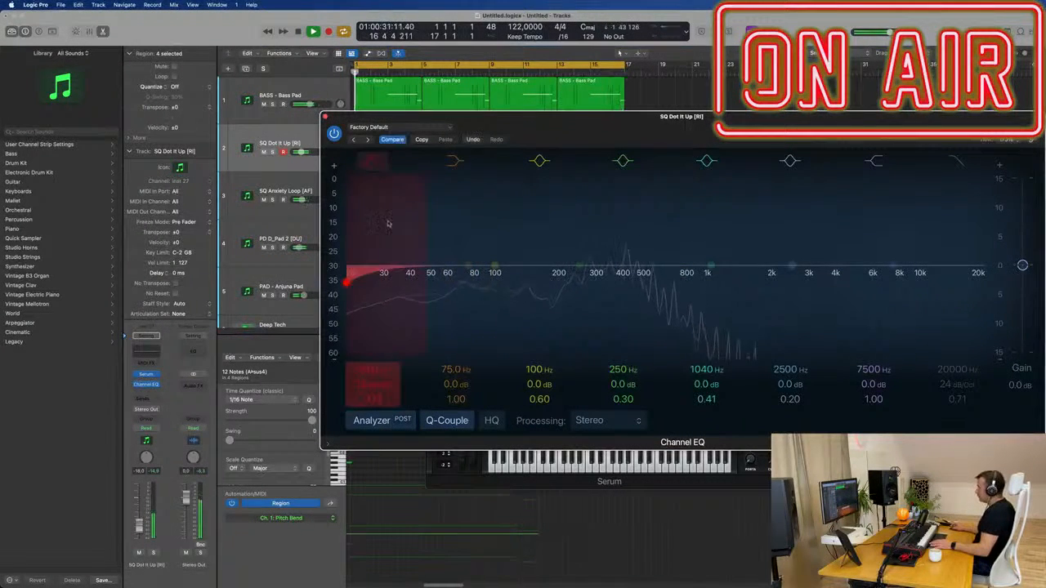
drag(389, 224, 541, 204)
drag(519, 283, 534, 278)
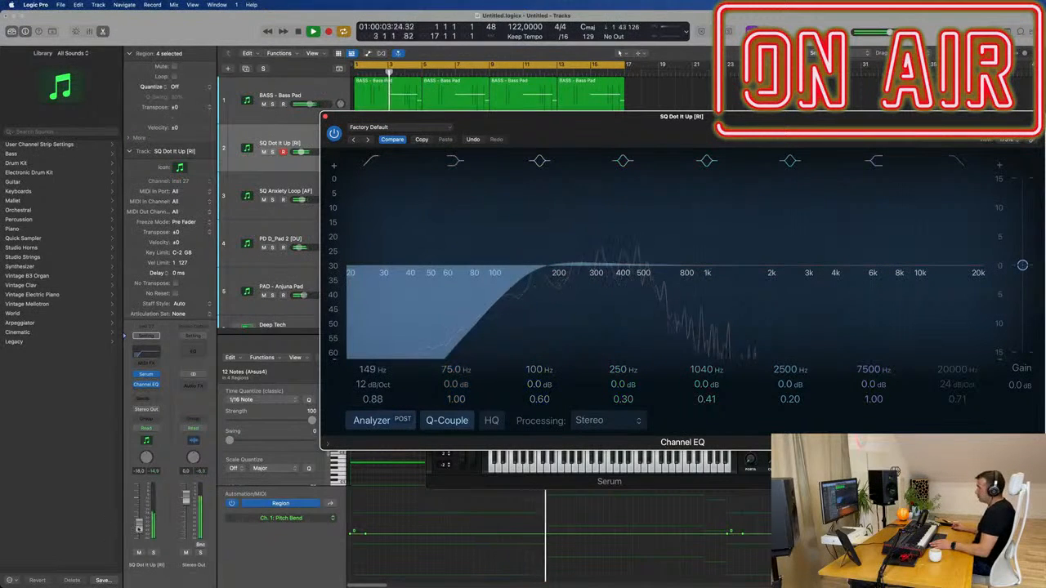
click(325, 117)
Step: Set Serum's filter type to MG Low 18 and adjust its cutoff, soloing the second track temporarily to hear it
drag(683, 161, 592, 161)
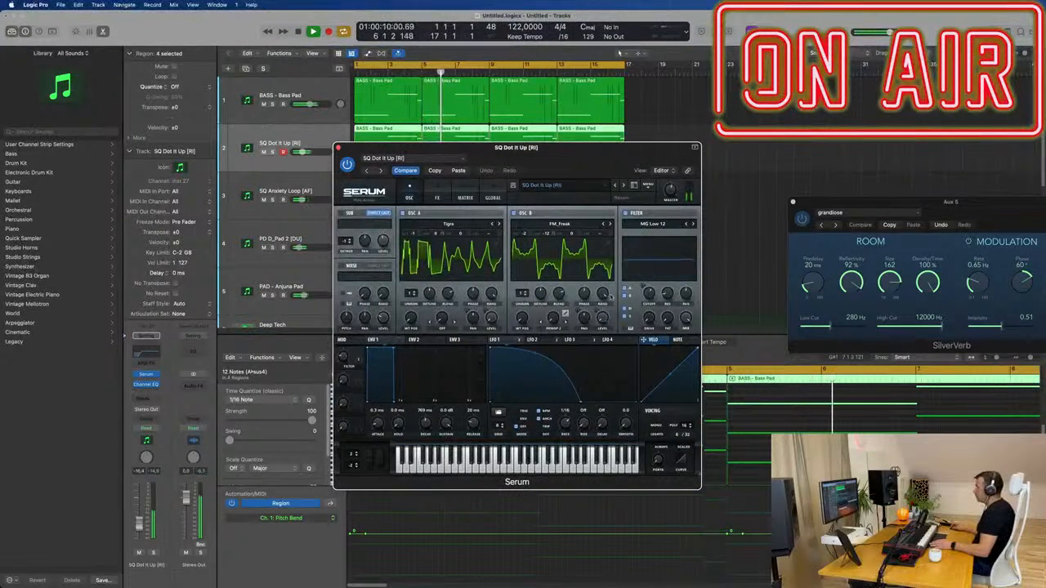
mouse_move(647, 292)
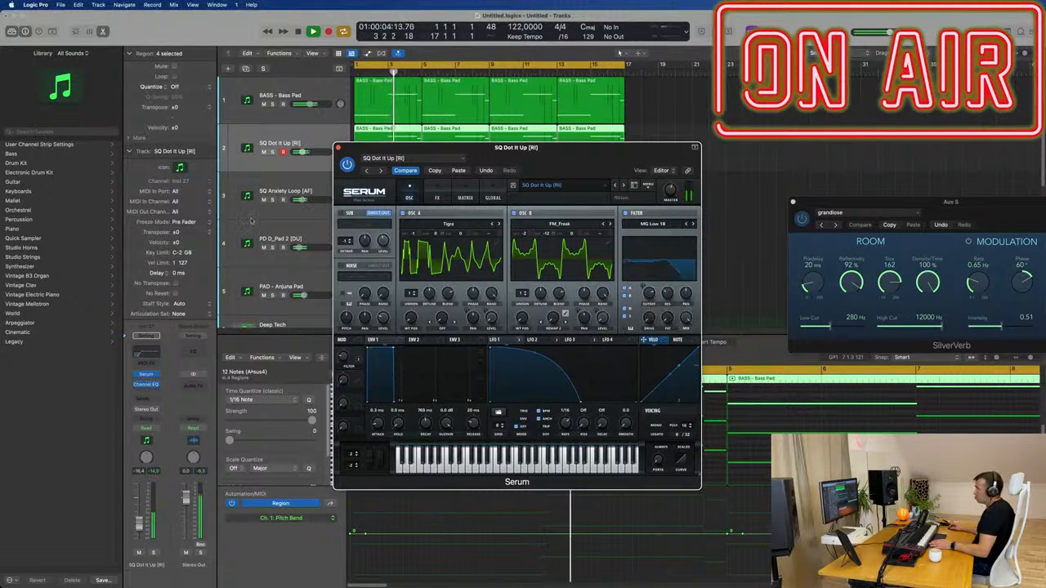
click(272, 153)
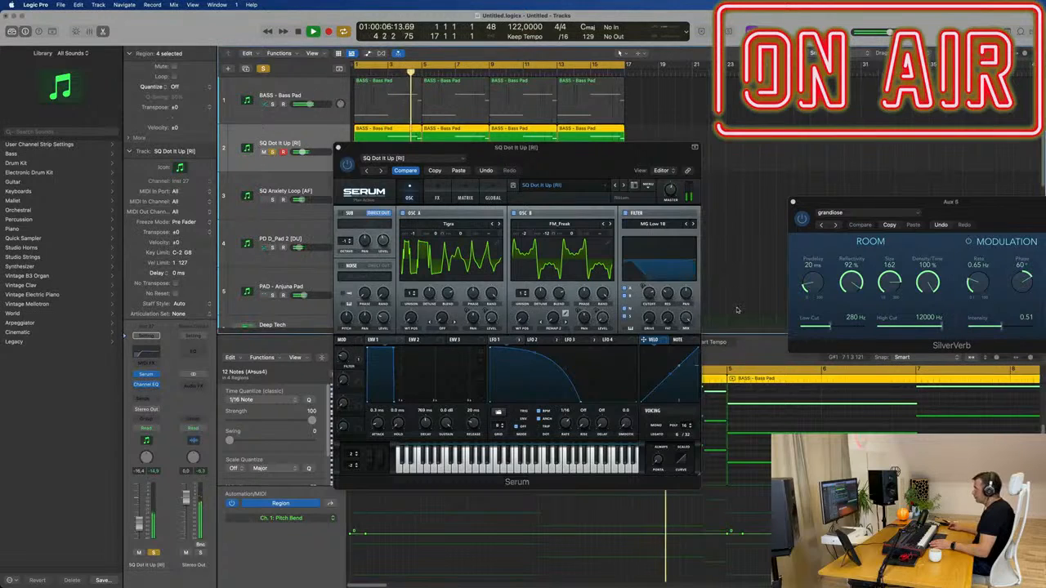
mouse_move(644, 290)
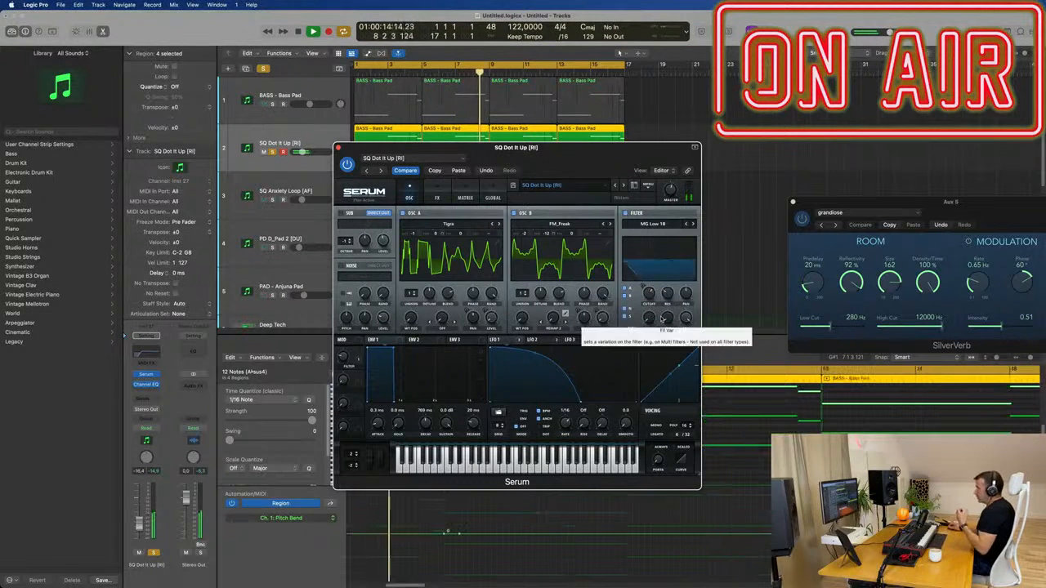
click(152, 553)
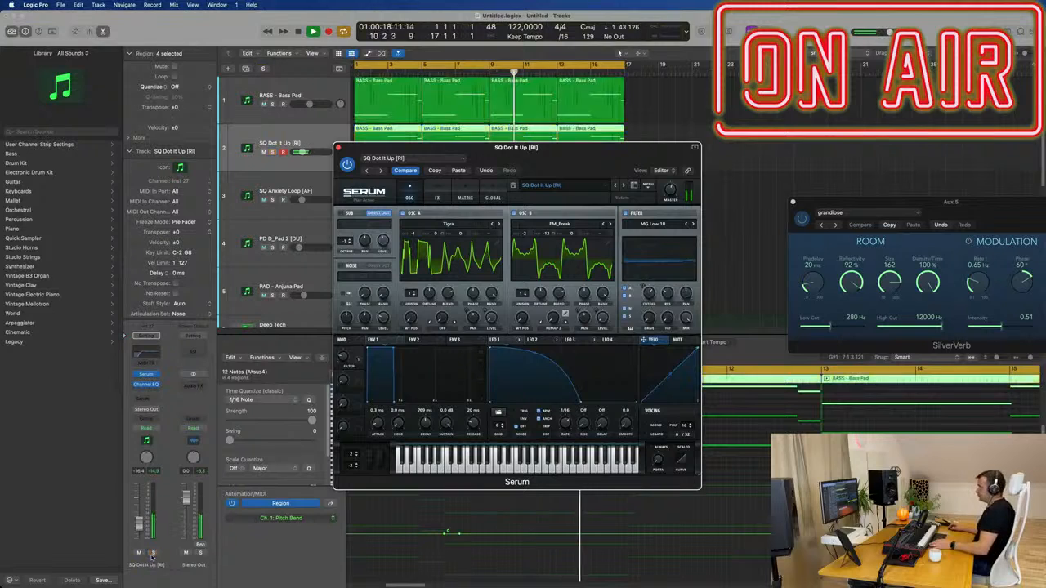
Step: Restart playback from the beginning of the loop and close the second track's Serum window
drag(557, 154, 596, 155)
key(space)
click(327, 165)
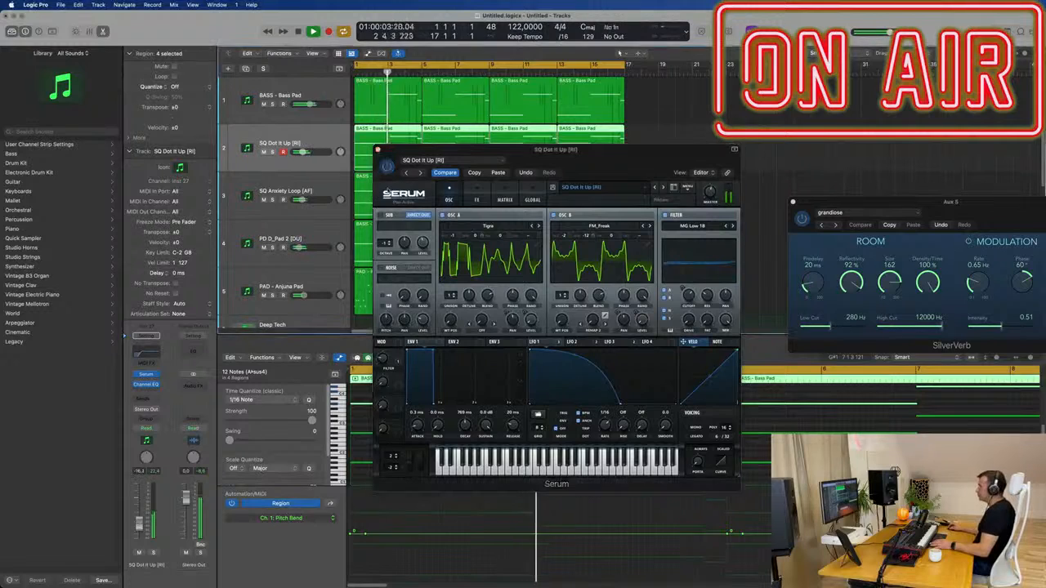
click(380, 151)
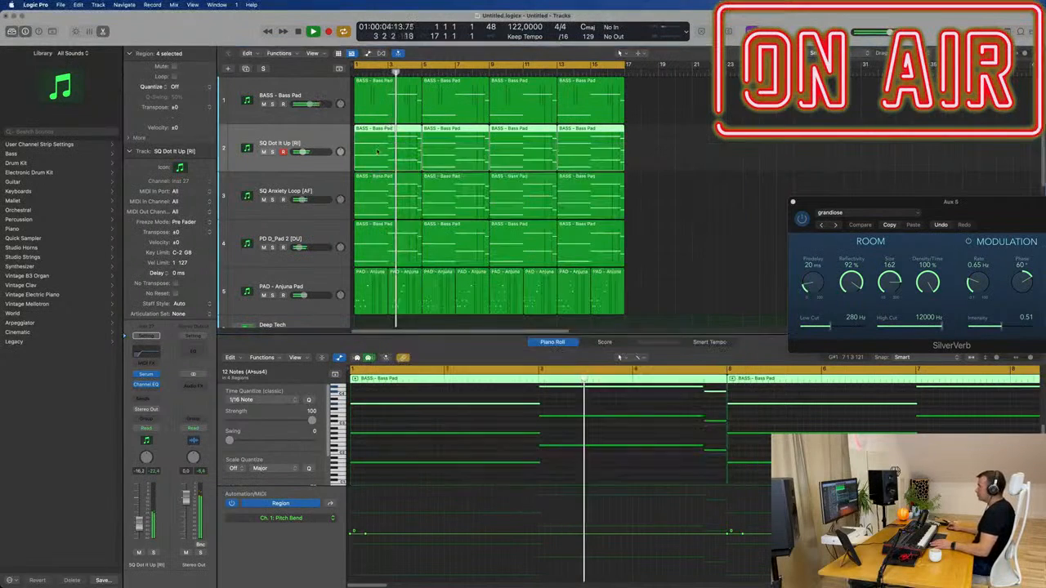
Step: Mute the PAD - Anjuna Pad track, then raise the second track's volume to -14 dB and solo it during playback
click(264, 295)
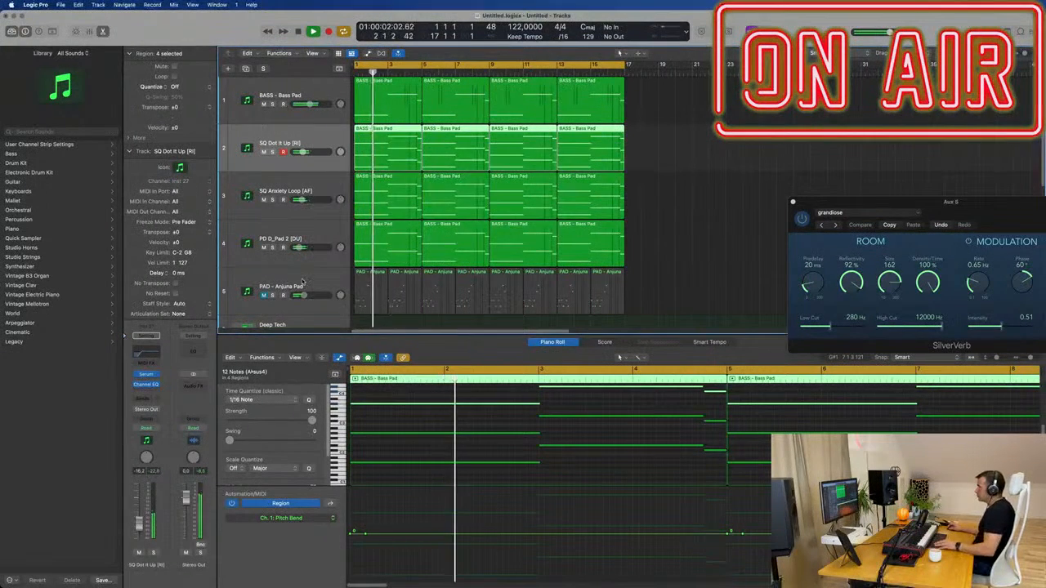
key(super+Left)
key(super+Left)
key(super+Right)
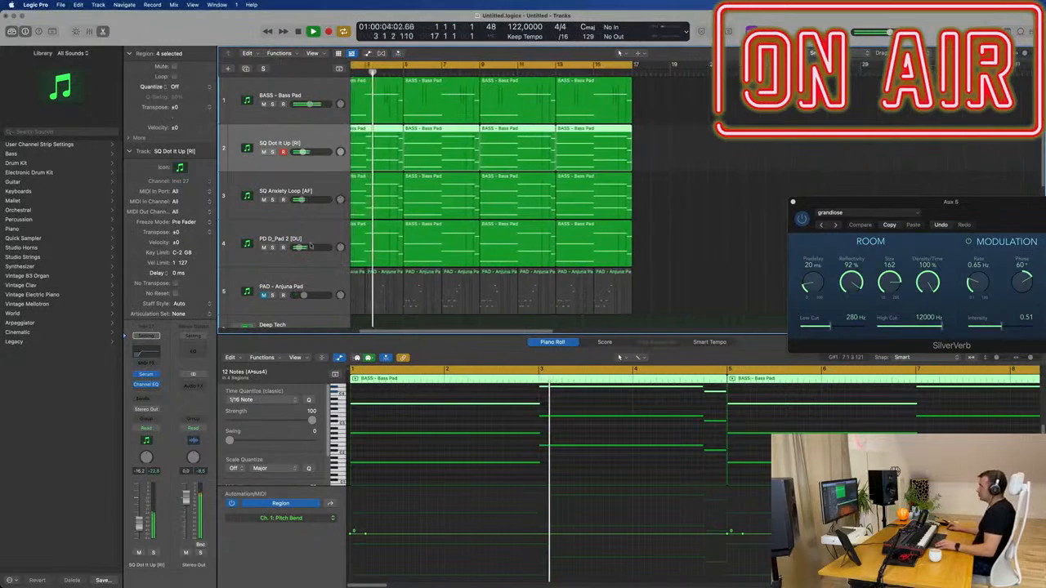
key(super+Left)
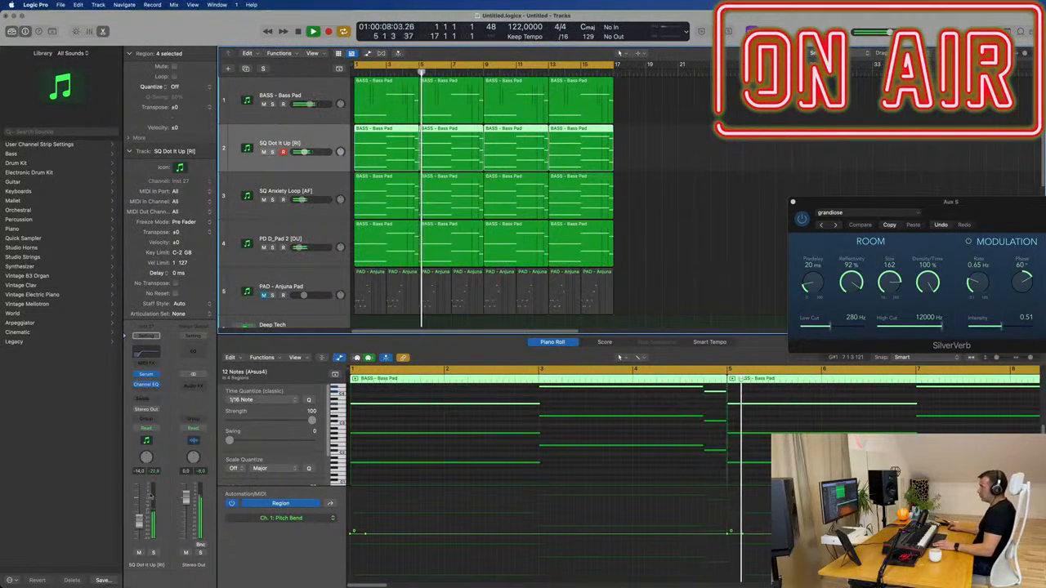
click(155, 553)
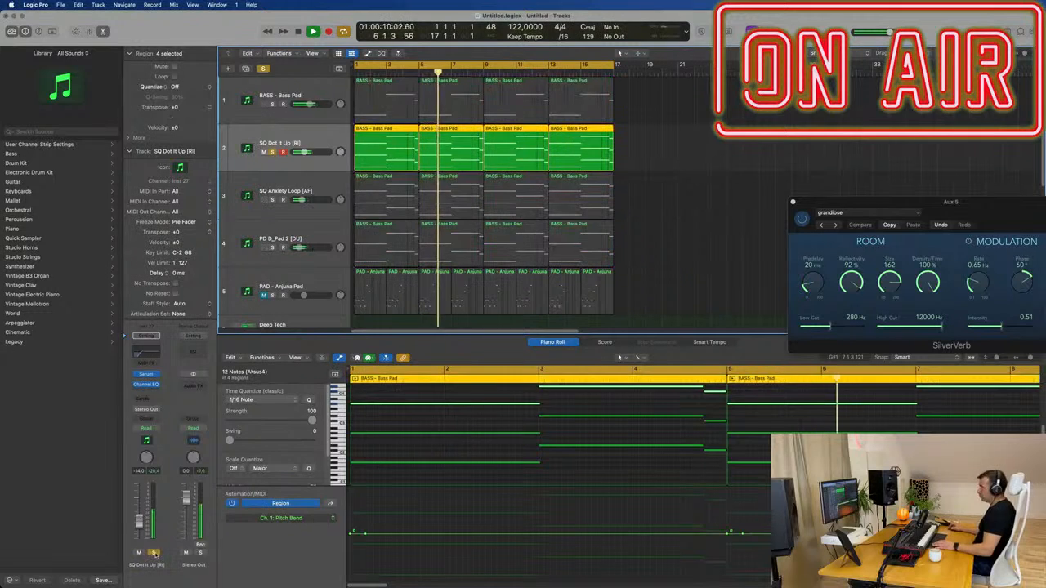
Step: Take the SQ Dot It Up track out of solo, and select and solo the SQ Anxiety Loop track
click(155, 554)
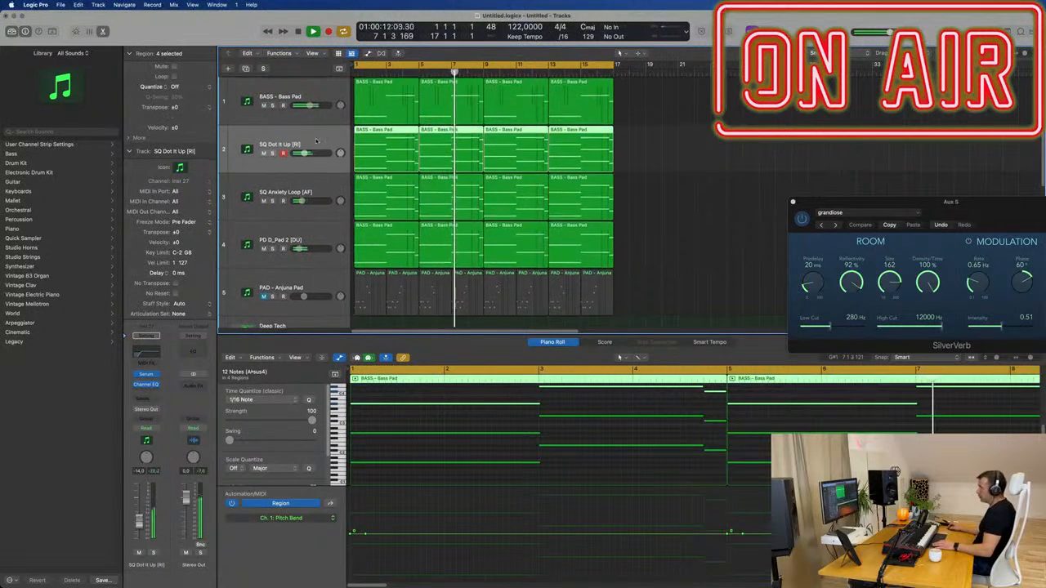
click(272, 200)
click(304, 186)
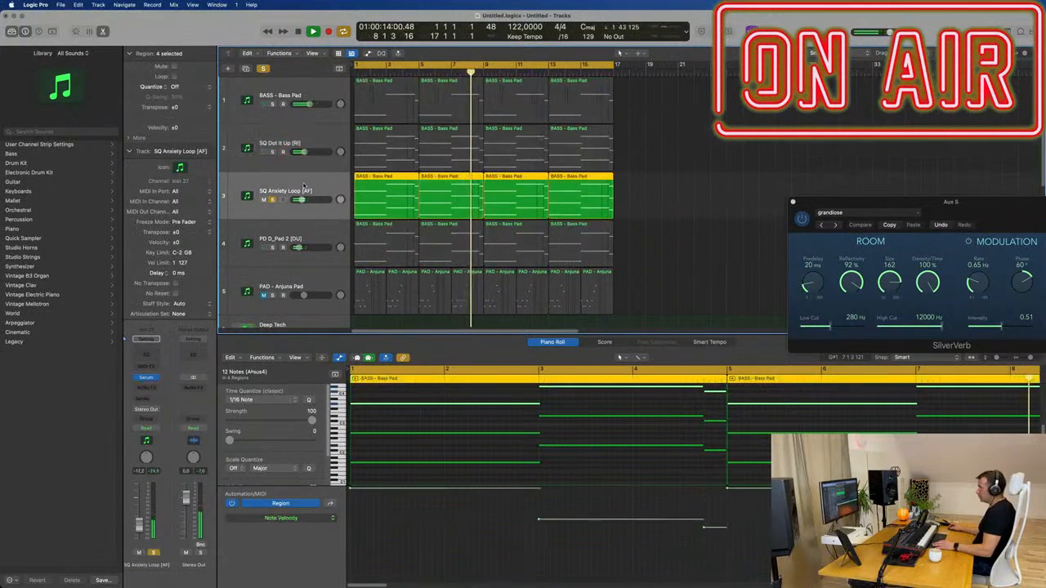
Step: Add a Channel EQ to the SQ Anxiety Loop track and raise its low cut to filter out the low frequencies
click(151, 339)
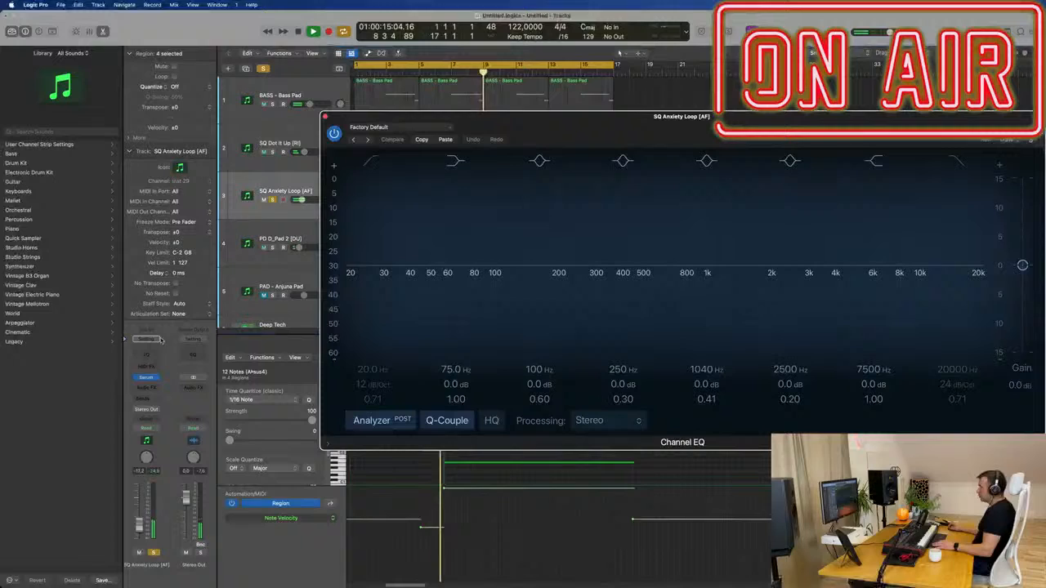
click(376, 160)
drag(368, 248, 605, 227)
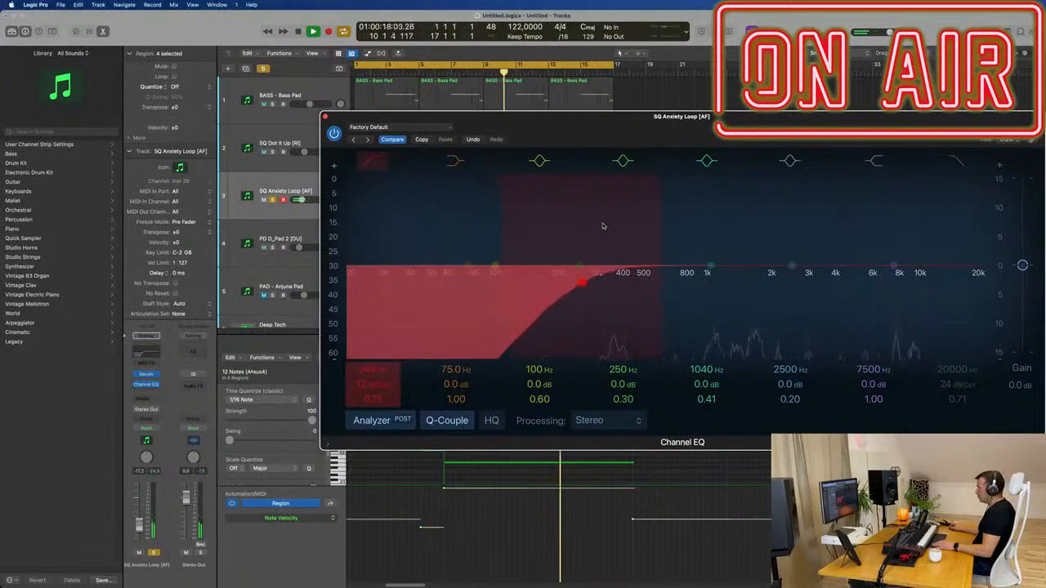
click(325, 117)
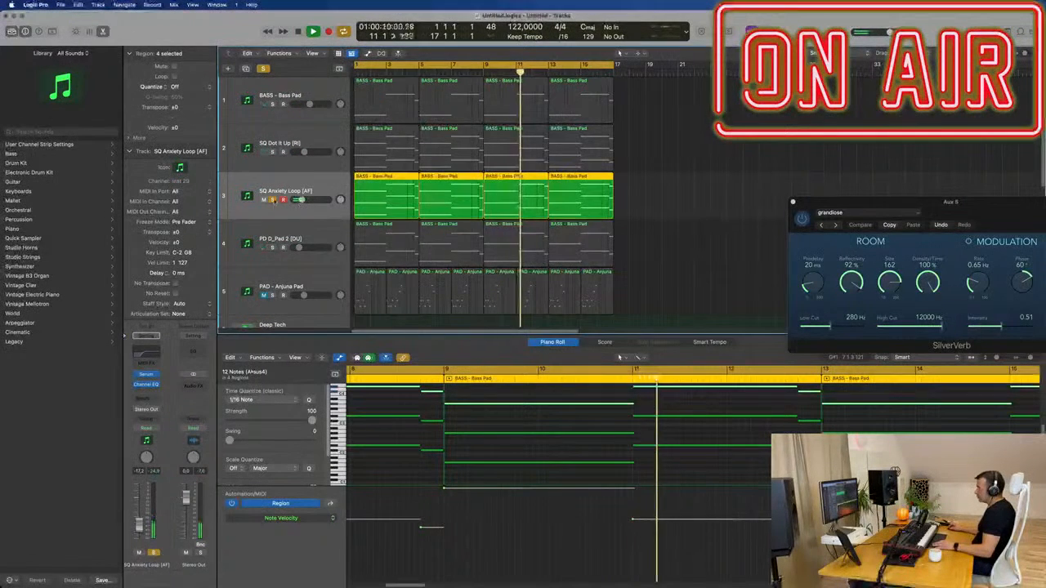
Step: Clear the solo on the SQ Anxiety Loop track and play the full mix from the start
key(ctrl+s)
key(space)
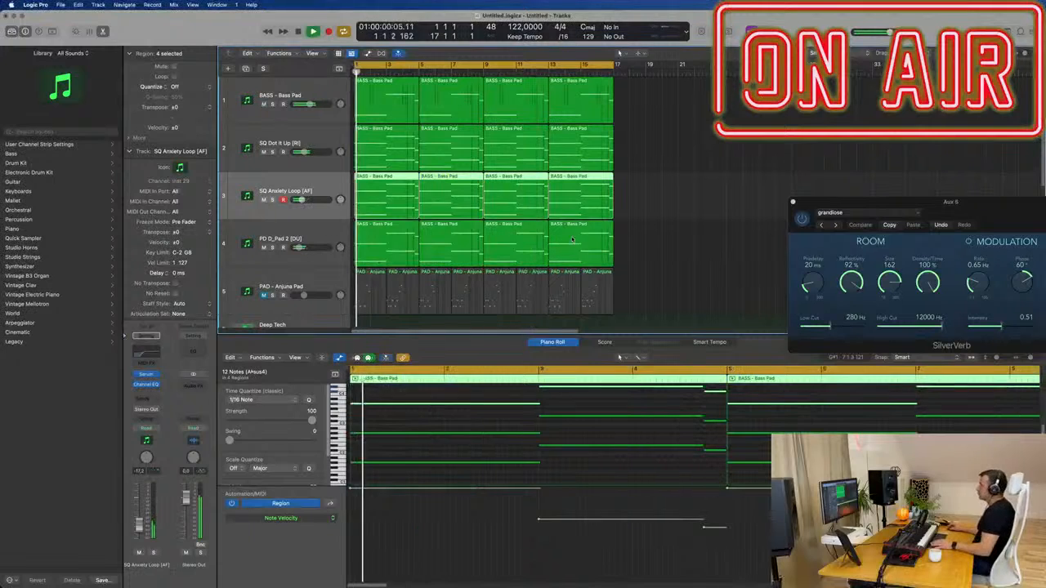
scroll(643, 238, up, 3)
scroll(654, 240, up, 1)
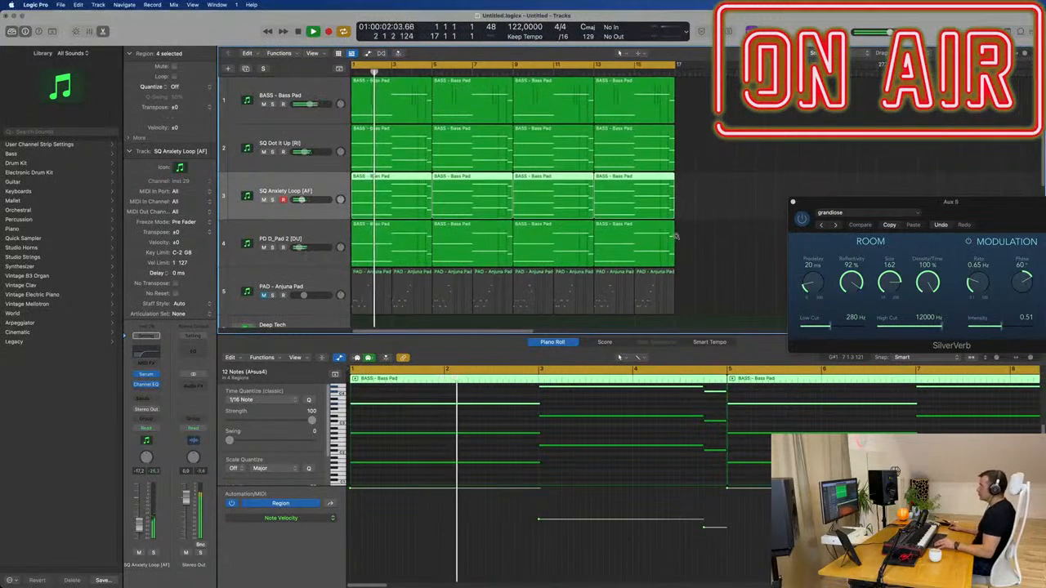
scroll(676, 236, down, 3)
Step: Audition the BASS - Bass Pad and PD D_Pad 2 tracks in turn by soloing and unsoloing each one
click(273, 107)
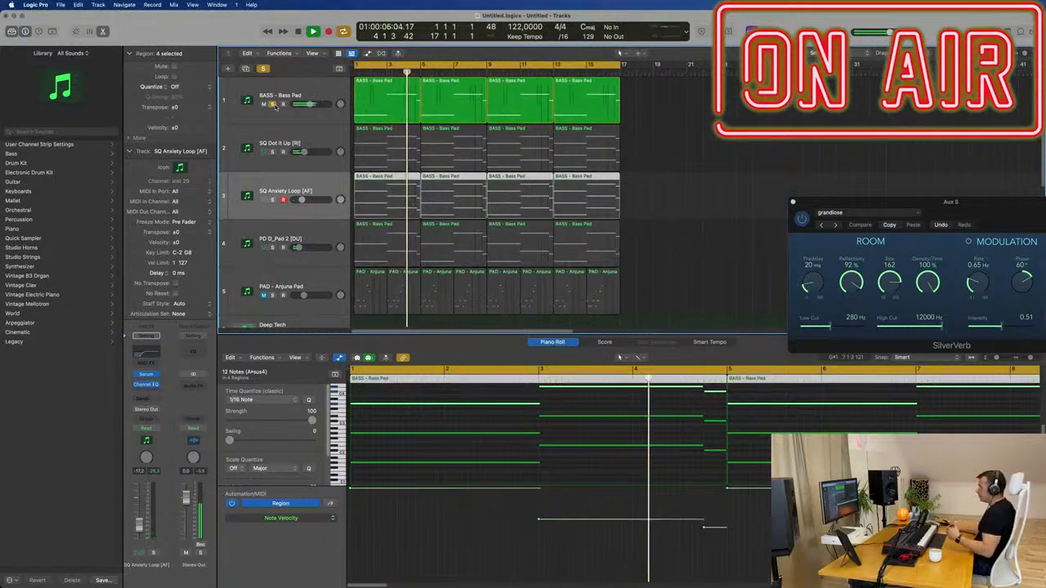
click(273, 104)
click(309, 236)
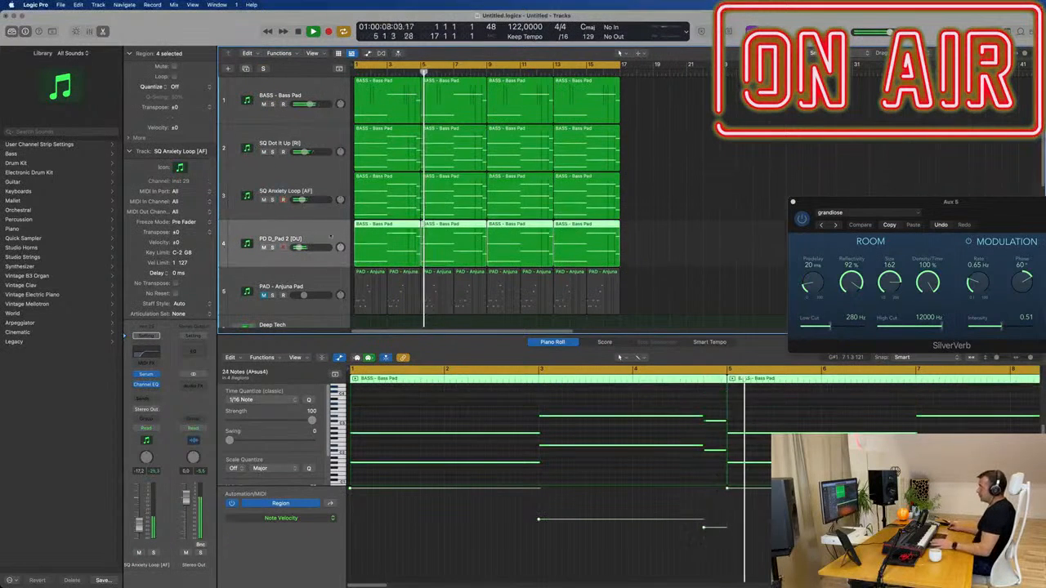
click(273, 248)
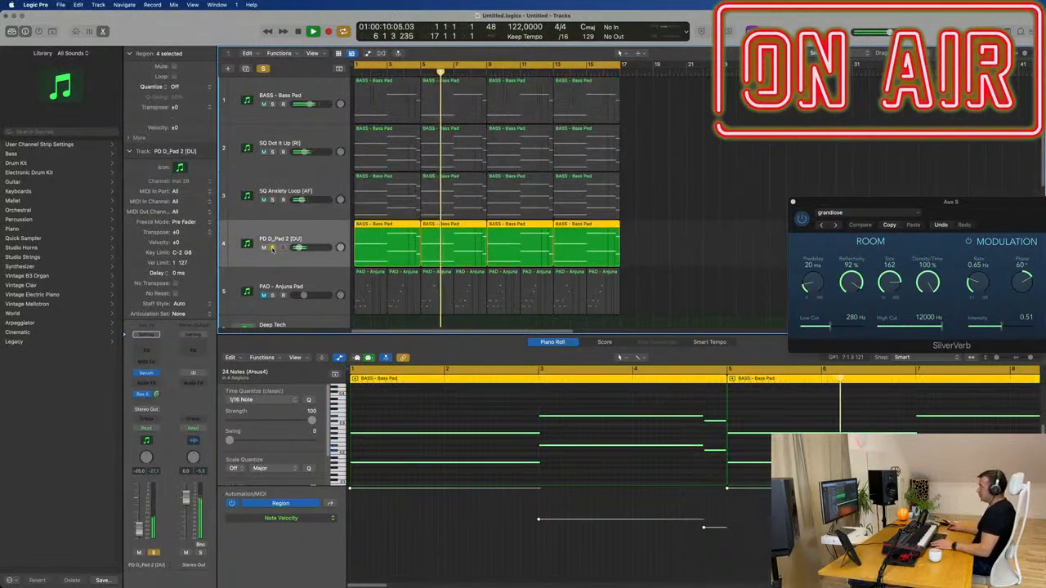
click(273, 248)
Step: Adjust the filter cutoff slightly in the PD D_Pad 2 track's Serum synth and close the plug-in window
key(super+Left)
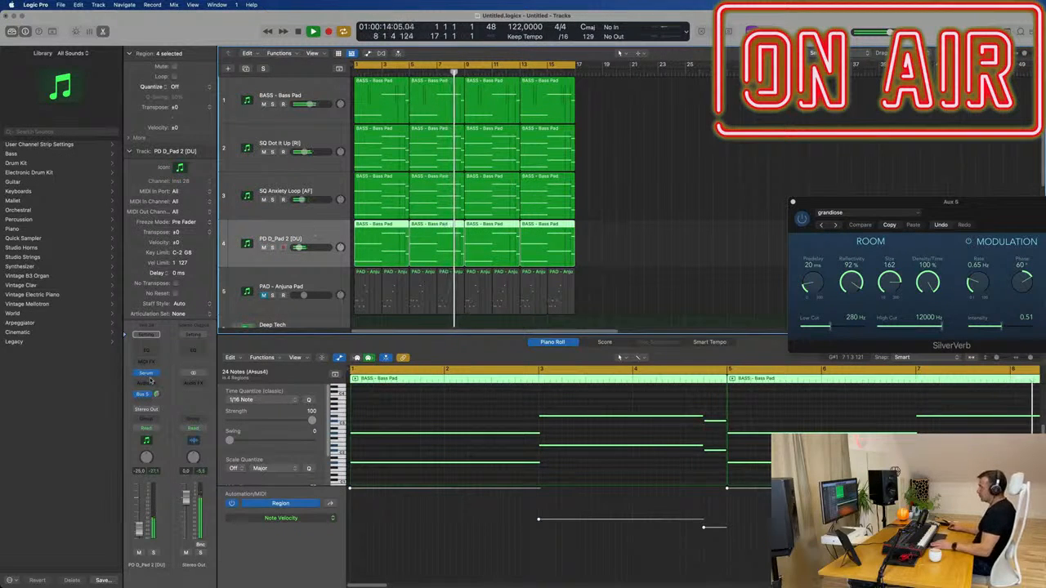
click(146, 374)
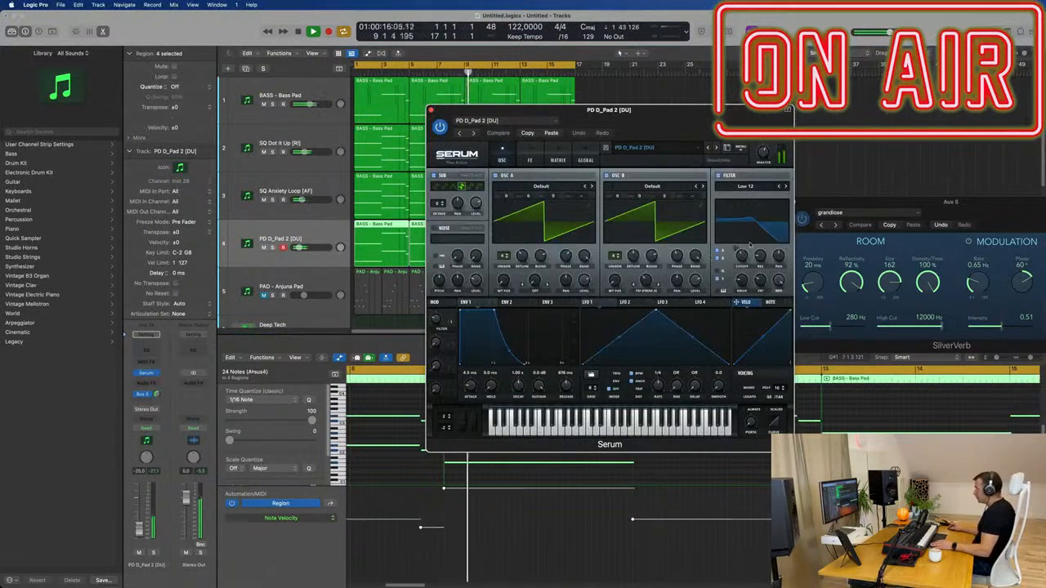
drag(740, 253, 738, 254)
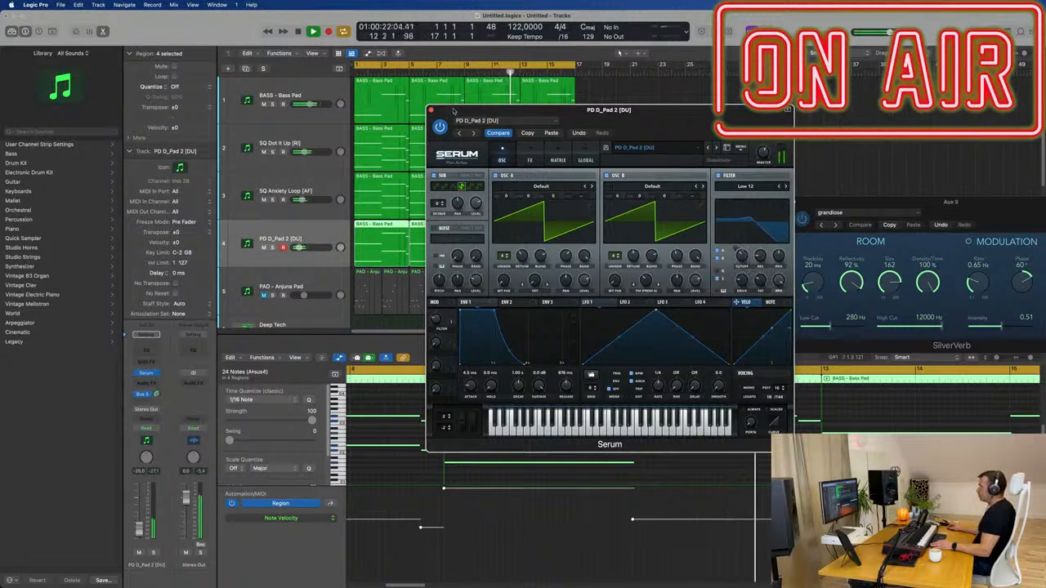
click(430, 110)
Step: Deselect the regions in the arrangement and close the floating SilverVerb window
scroll(637, 207, down, 1)
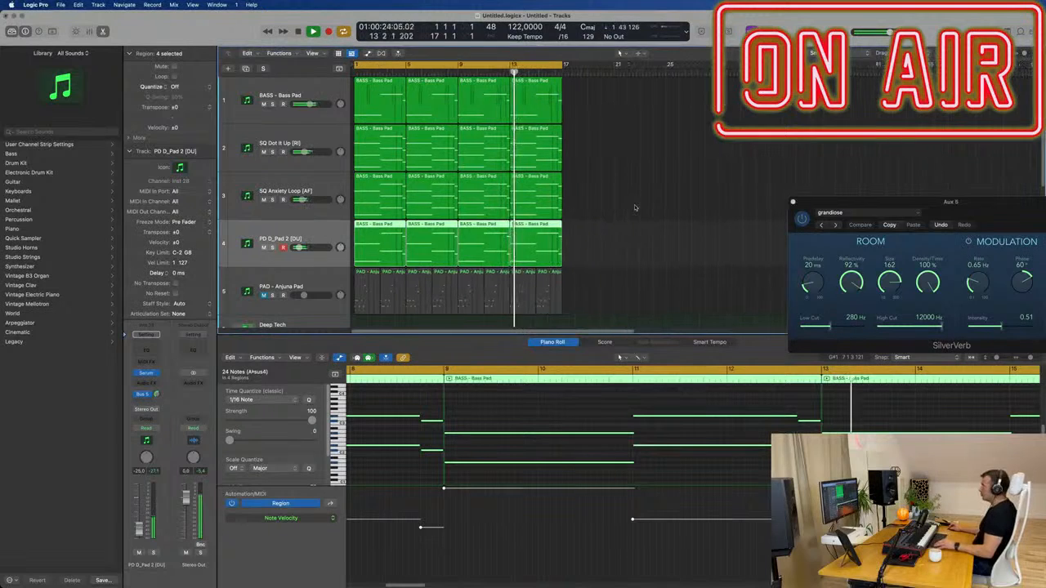
scroll(635, 208, down, 1)
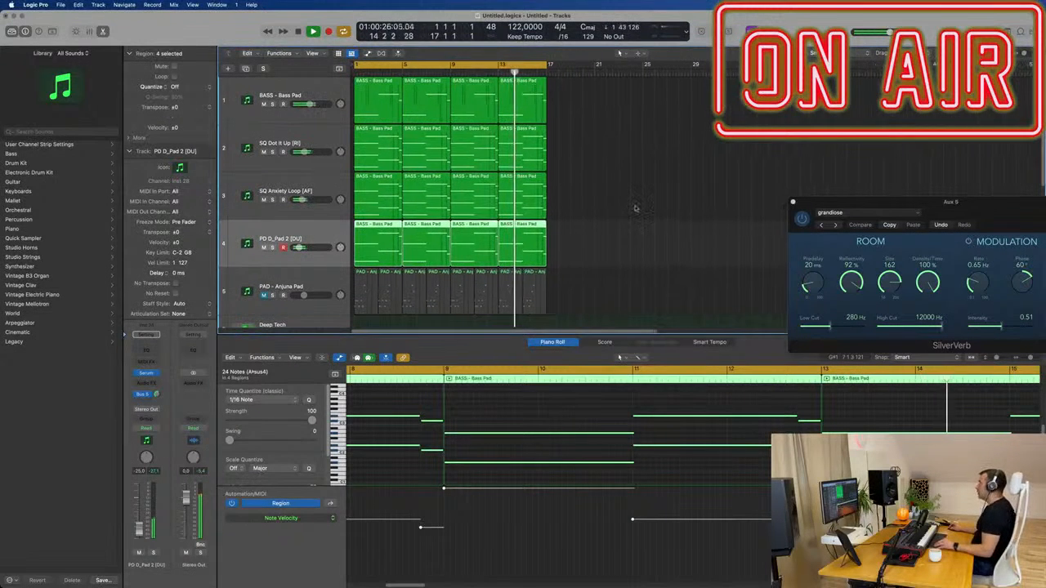
click(635, 204)
scroll(641, 191, up, 5)
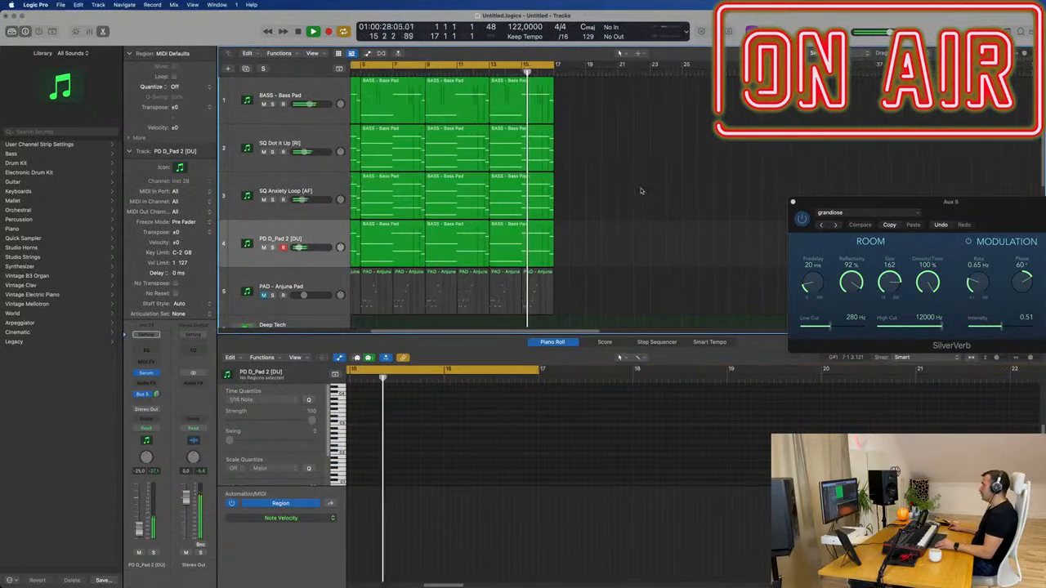
drag(836, 201, 533, 200)
click(489, 200)
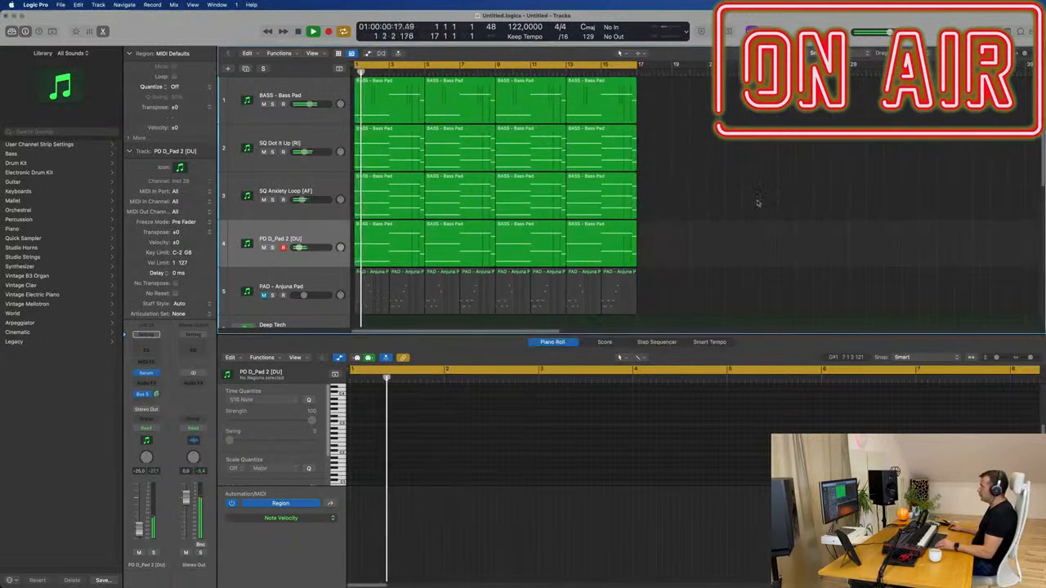
Step: Open the loop browser, filter the loops by Jingles and preview All The Soul Intro 05
scroll(759, 203, down, 5)
scroll(759, 203, up, 3)
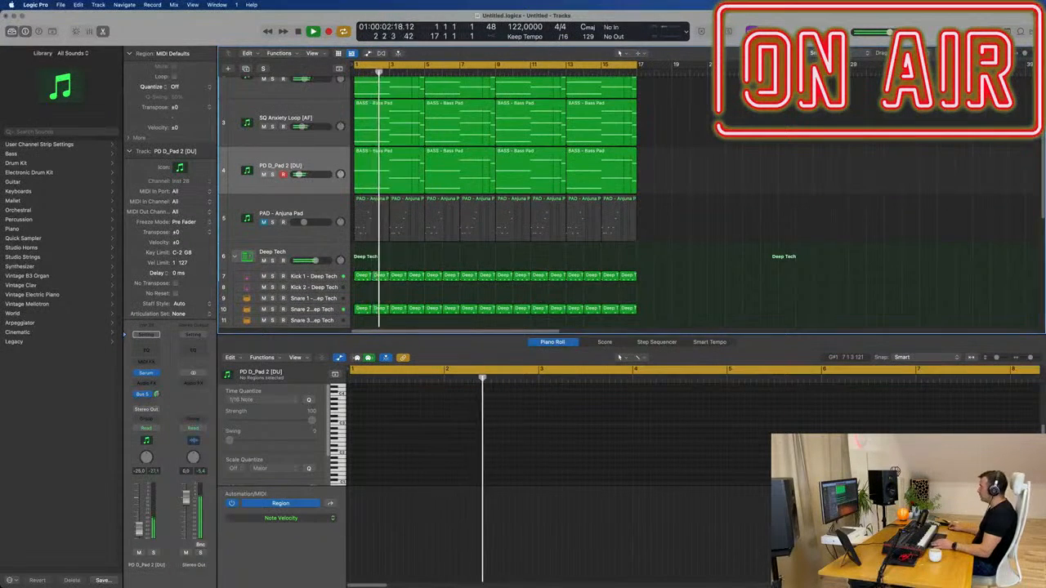
click(1009, 32)
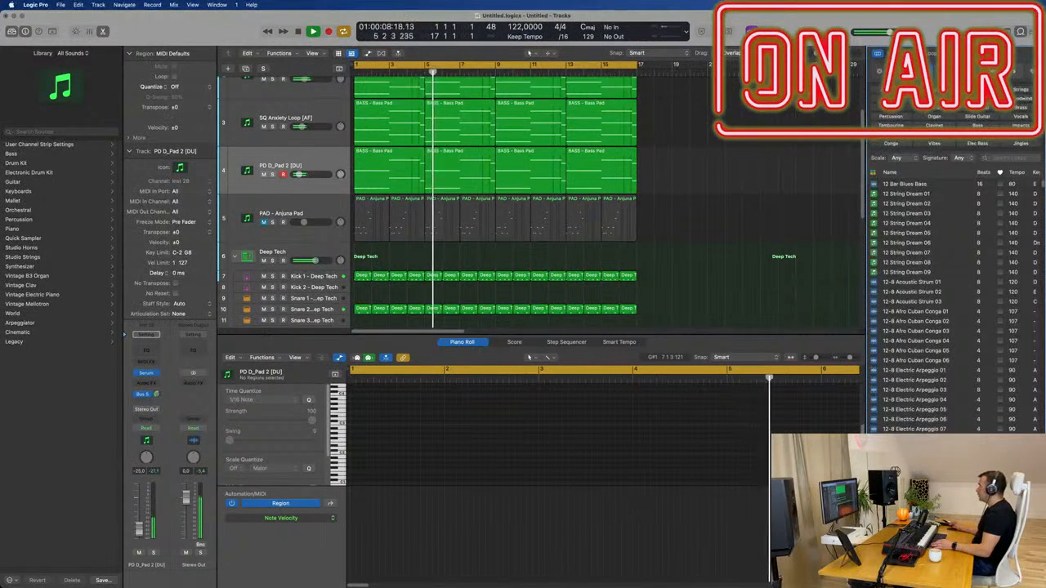
click(1019, 144)
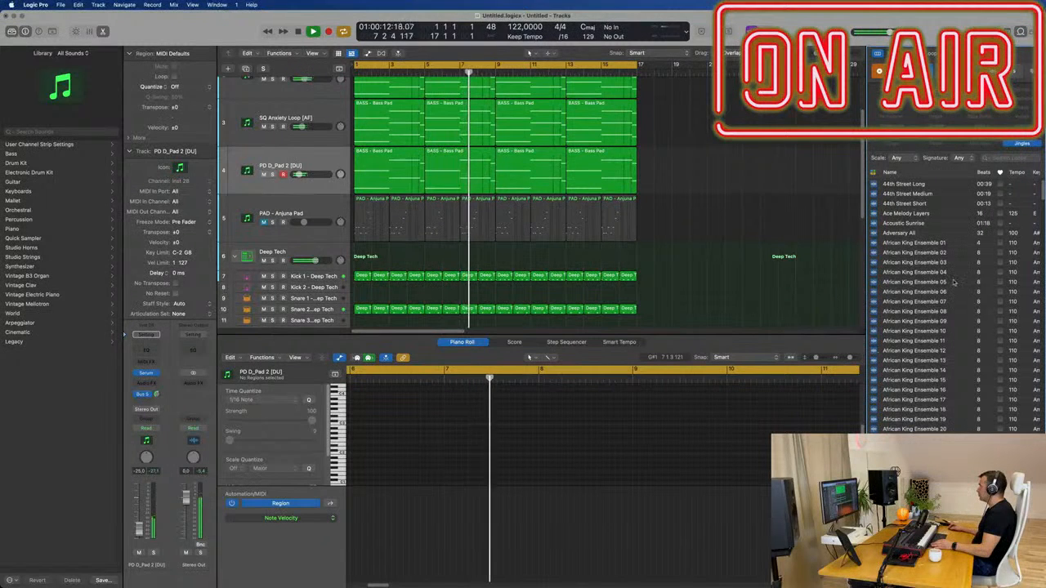
scroll(940, 245, down, 8)
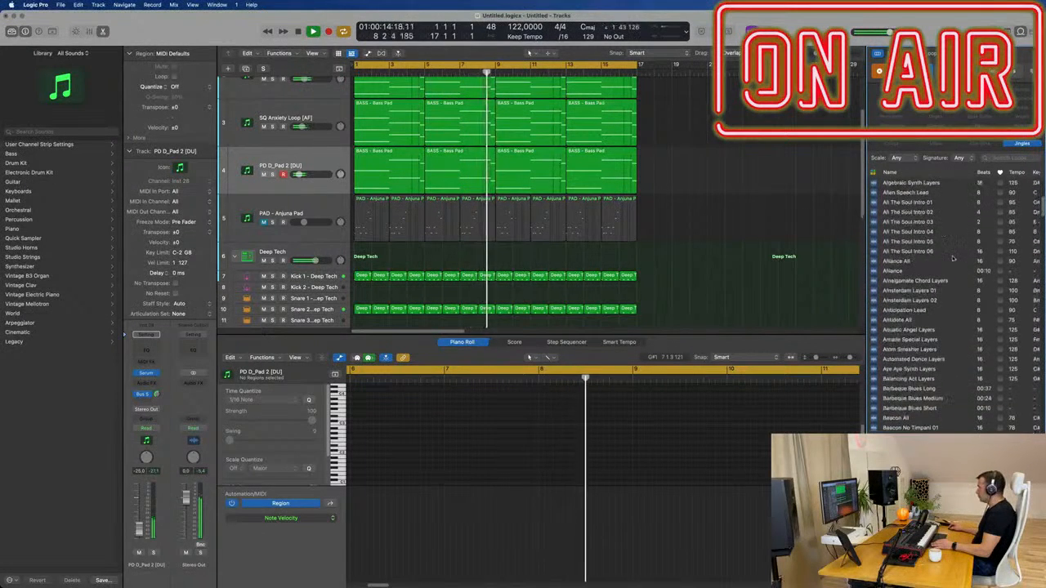
click(907, 244)
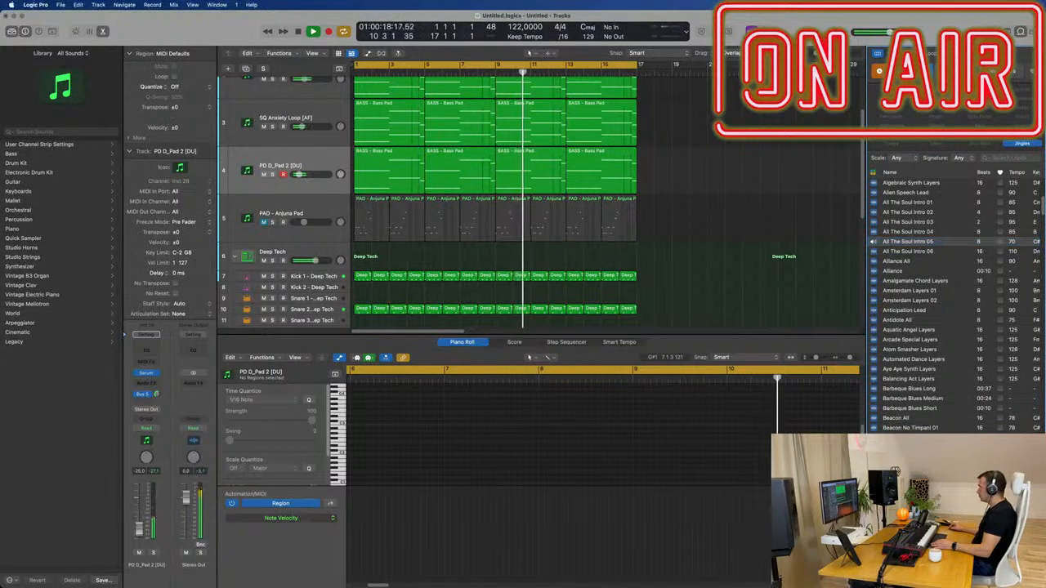
Step: Replace the Jingles filter with Vocals and preview the African Mist Voice 03 loop
click(1023, 144)
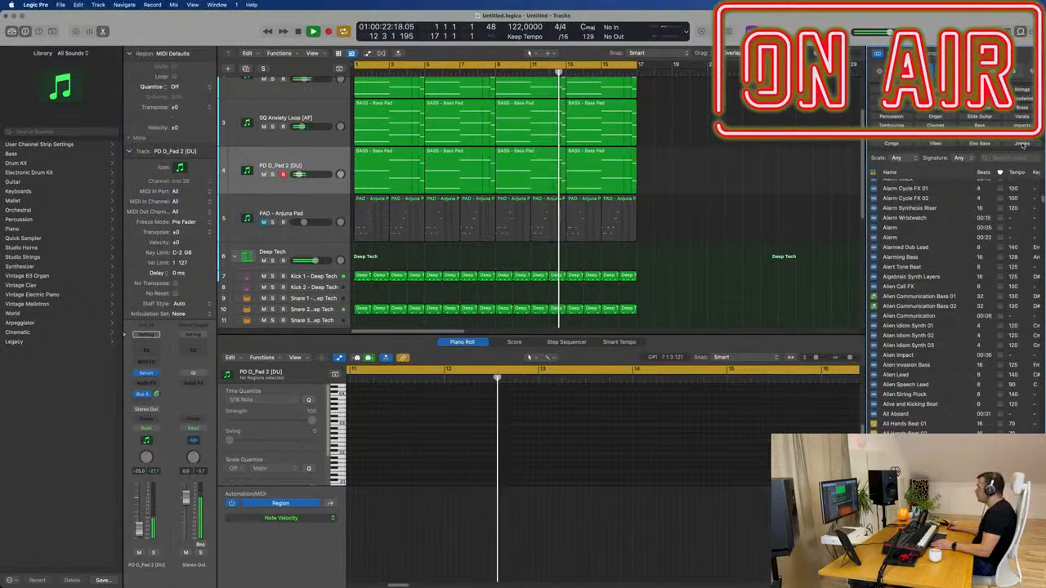
click(1021, 116)
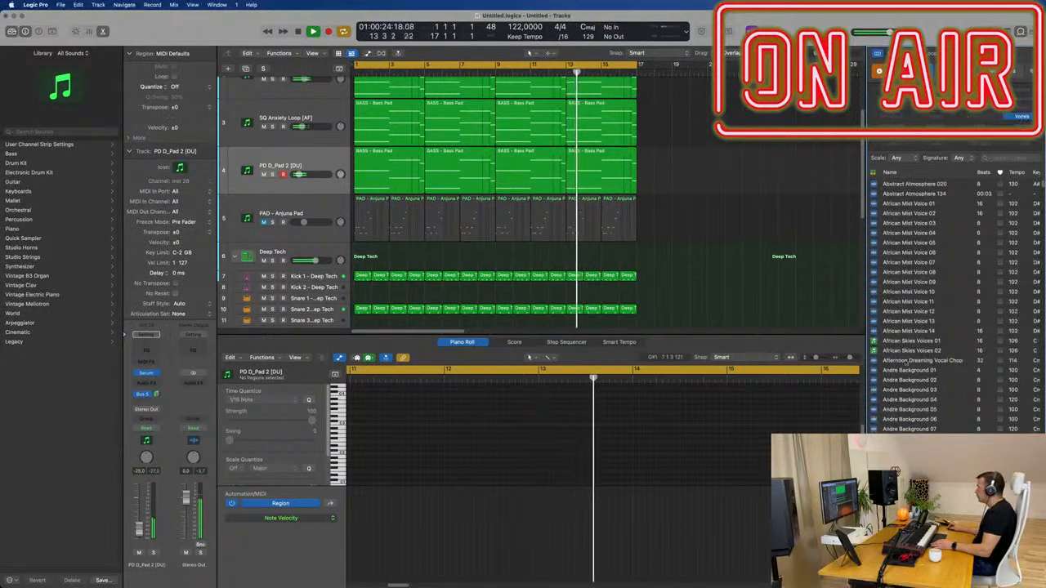
click(908, 223)
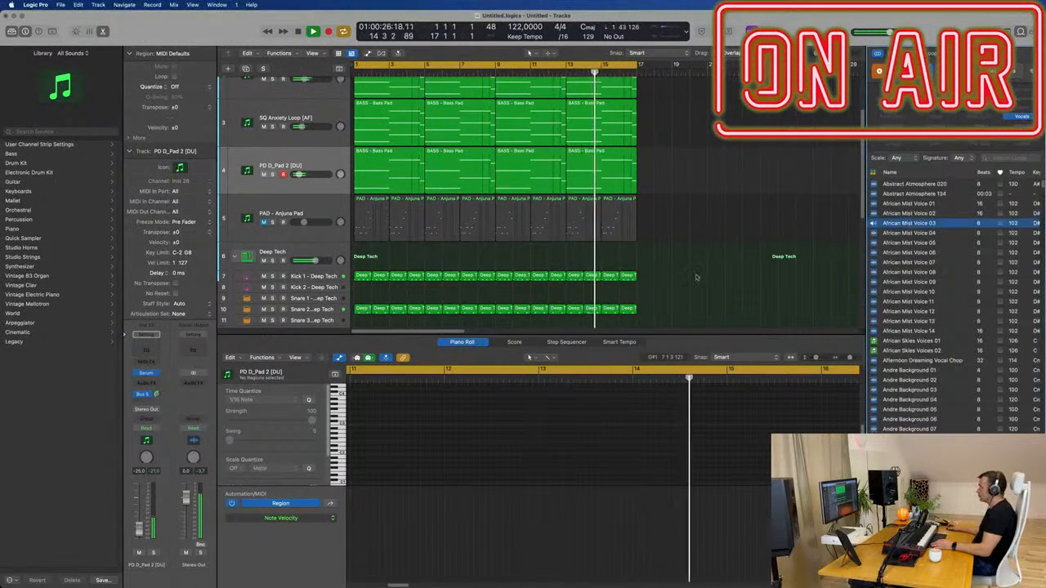
Step: Browse further through the vocal loops, preview Boys Choir Background 08 against the beat and stop its preview
scroll(736, 278, down, 5)
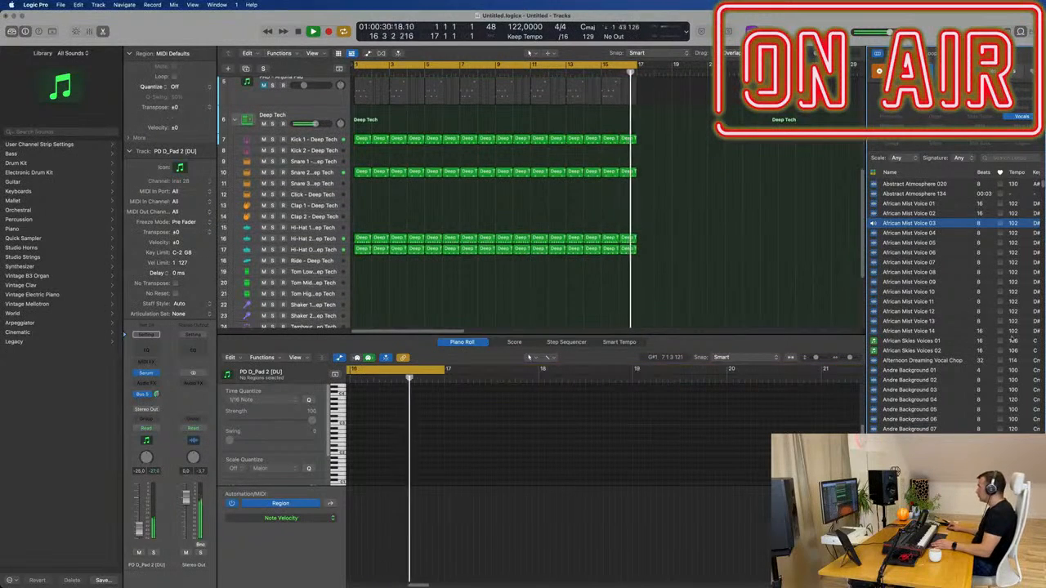
scroll(952, 384, down, 5)
scroll(952, 384, down, 10)
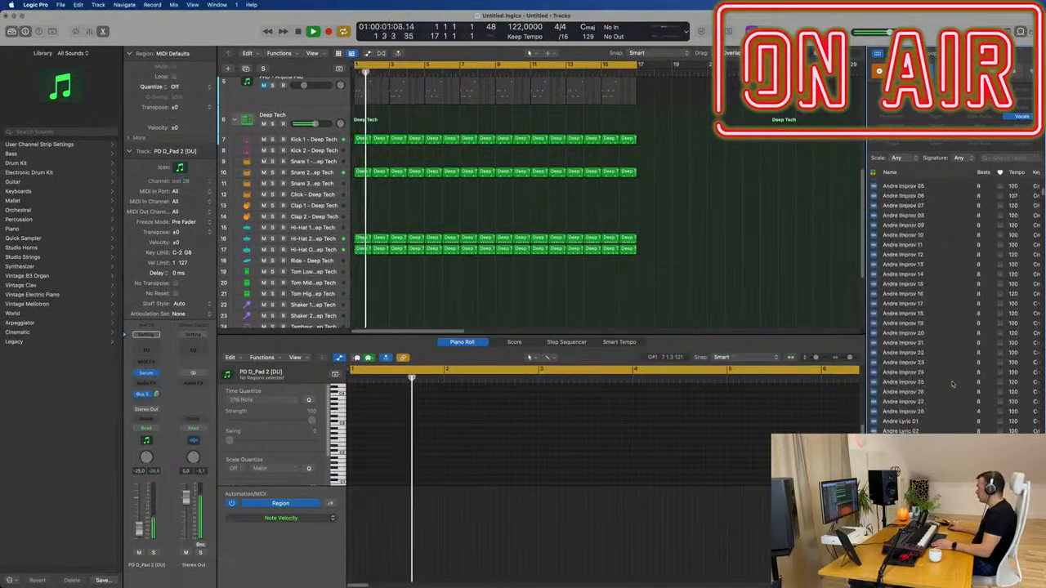
scroll(952, 383, down, 15)
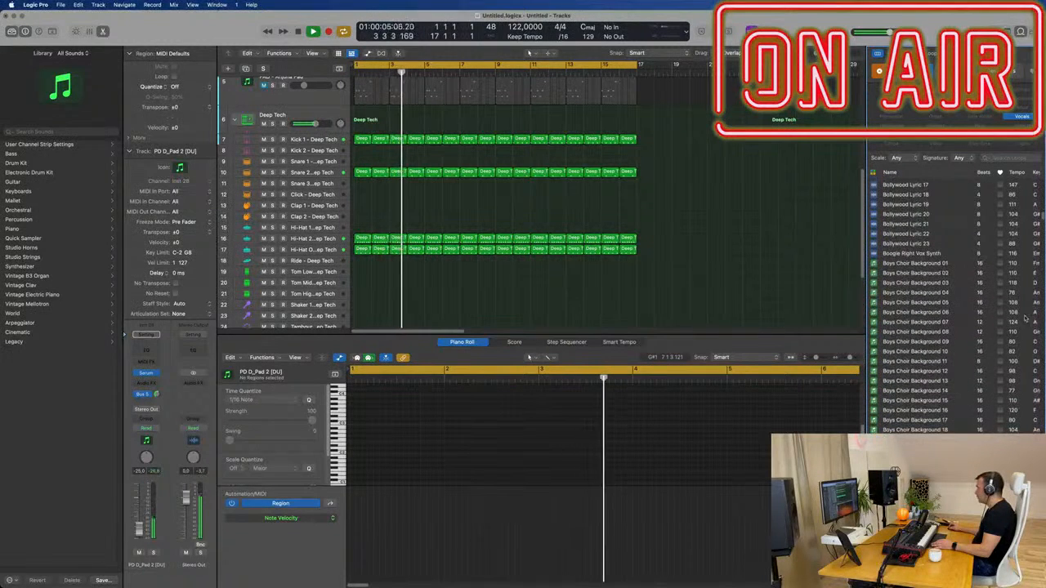
click(928, 332)
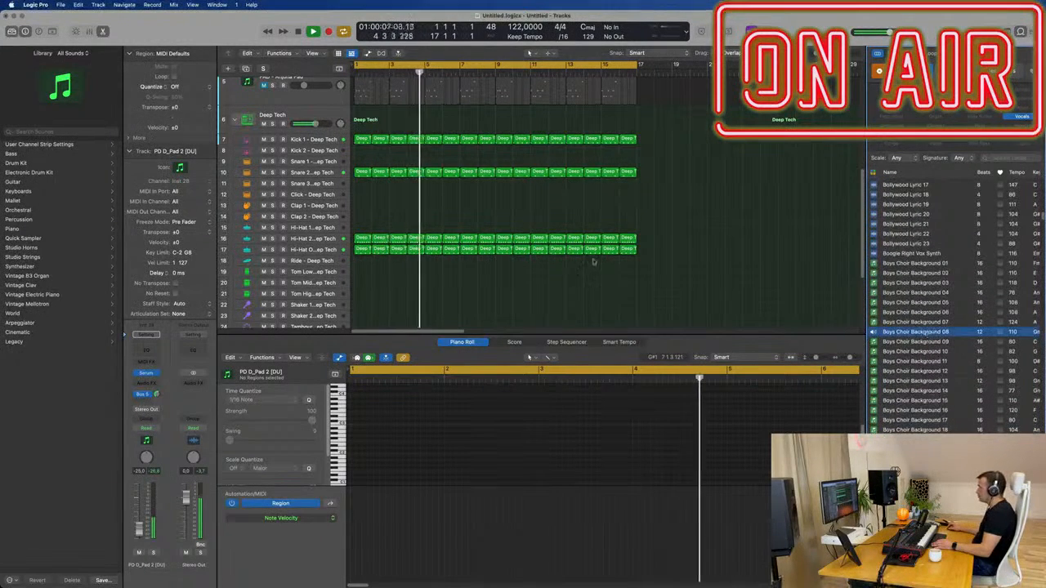
scroll(944, 378, down, 4)
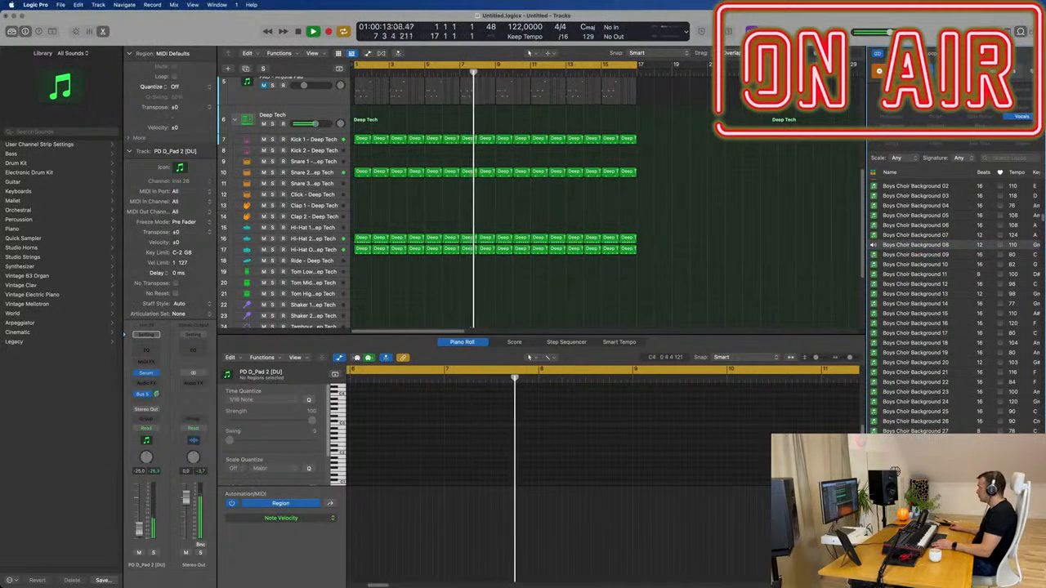
scroll(956, 429, down, 3)
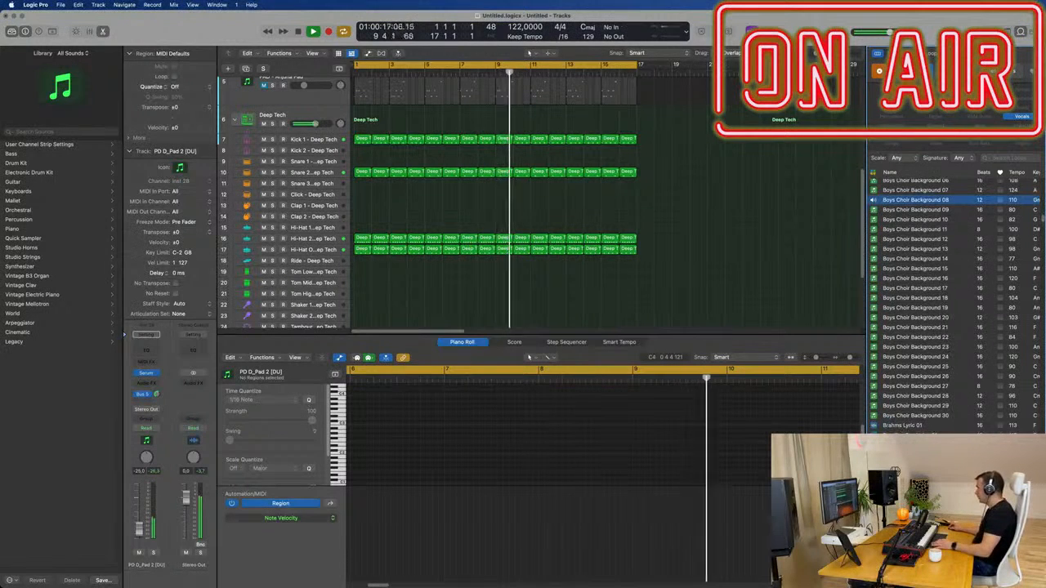
click(916, 200)
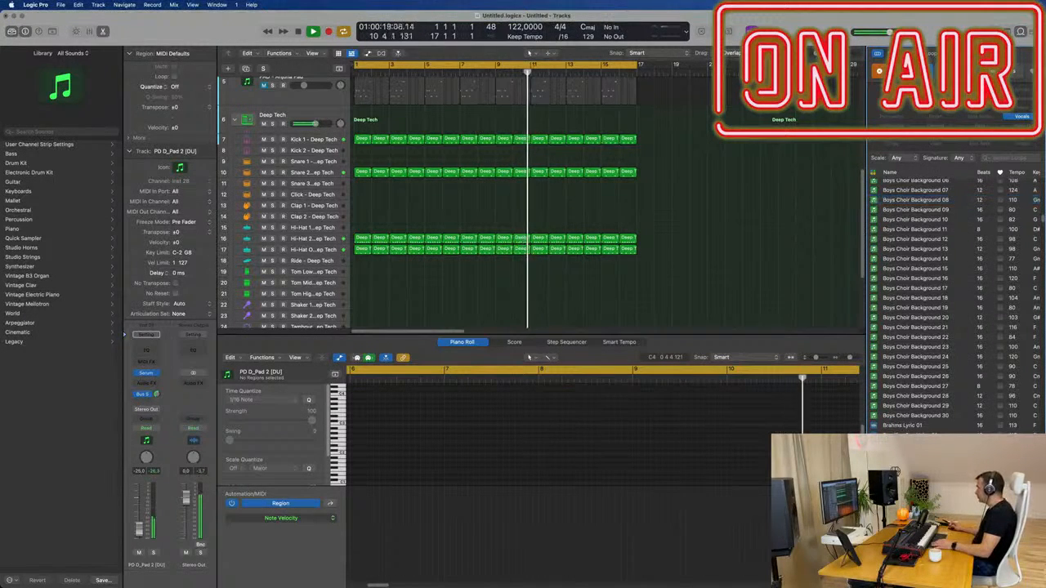
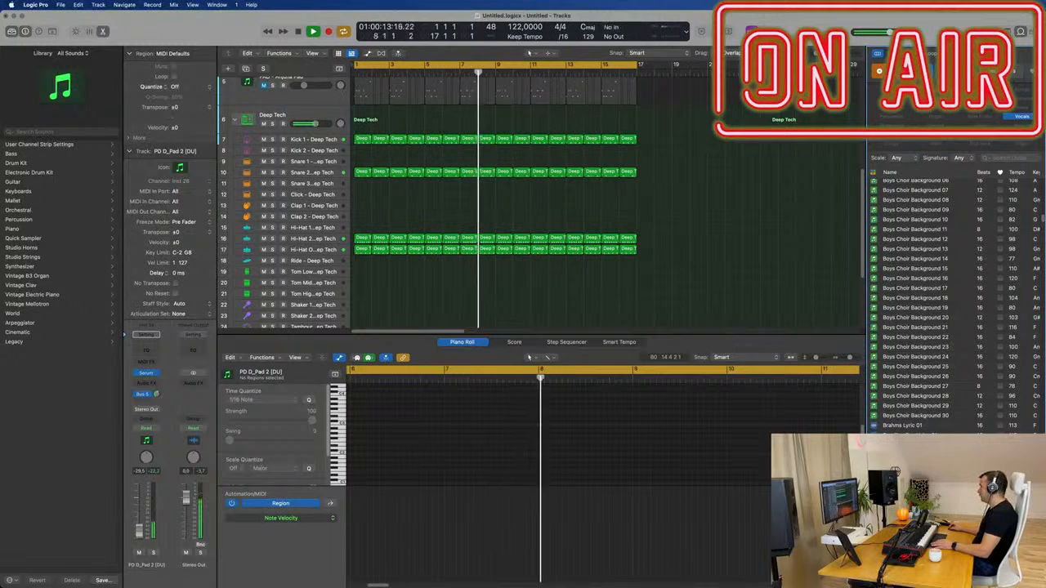
Step: Preview the Byron Background 01 vocal loop and continue browsing the Byron loops
scroll(952, 307, down, 3)
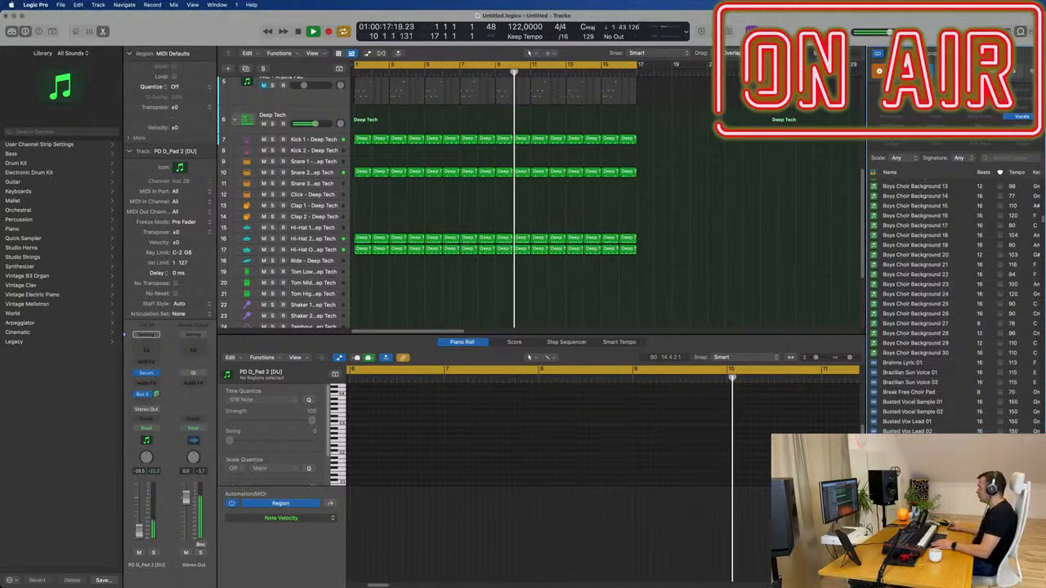
click(946, 438)
scroll(952, 429, down, 5)
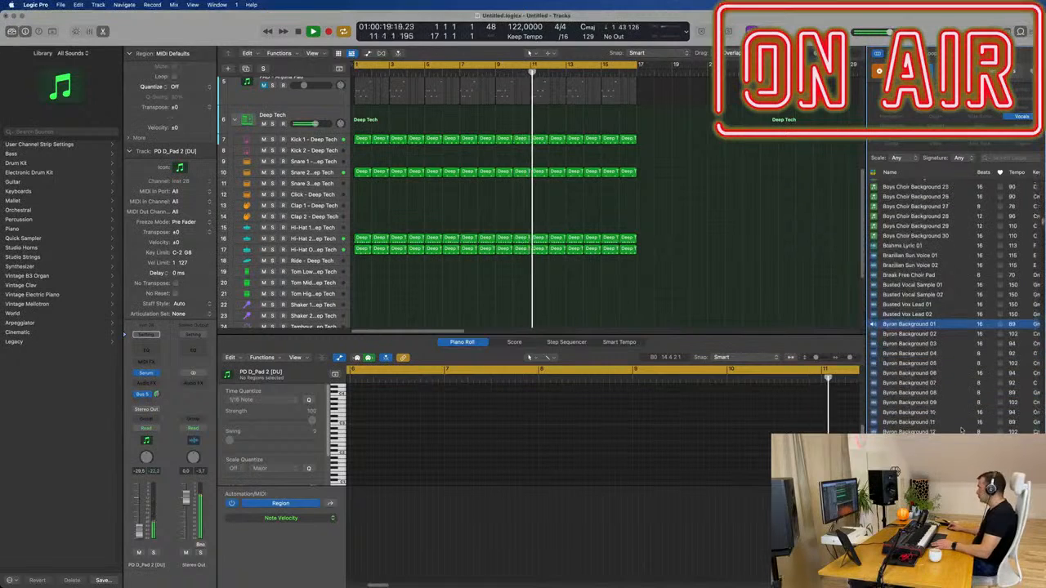
Step: Step down through the Byron Background loops, preview Byron Improv 01 against the beat and browse on to the Byron Melody loops
key(Down)
key(Down)
key(Down)
key(Down)
key(Down)
key(Down)
key(Down)
key(Down)
key(Down)
key(Down)
key(Down)
key(Down)
key(Down)
key(Down)
key(Down)
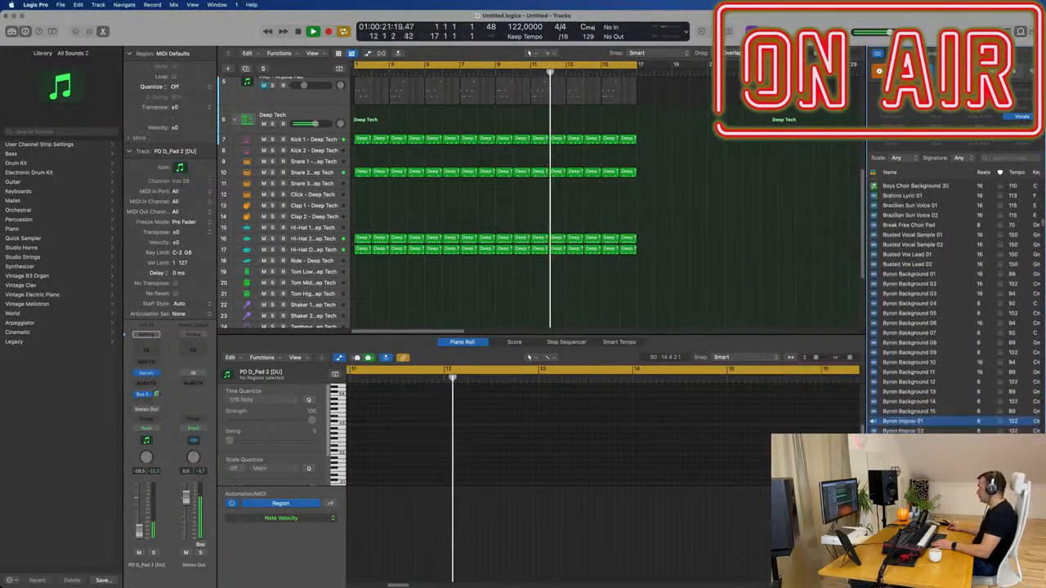
scroll(953, 411, down, 3)
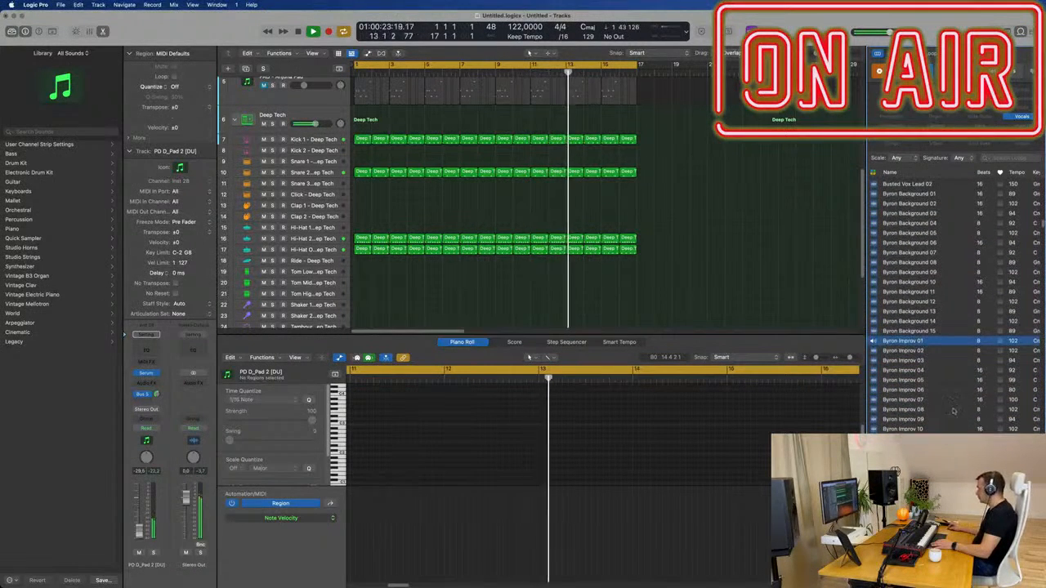
scroll(932, 388, down, 3)
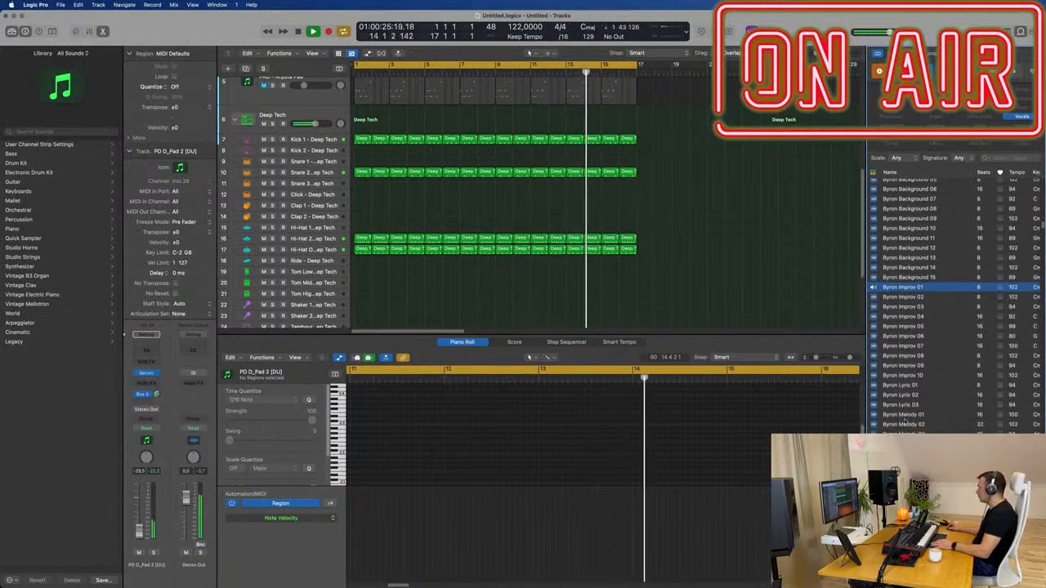
Step: Preview the Byron Melody 01 and Byron Melody 05 vocal loops against the beat and stop the preview
click(900, 415)
scroll(900, 415, down, 2)
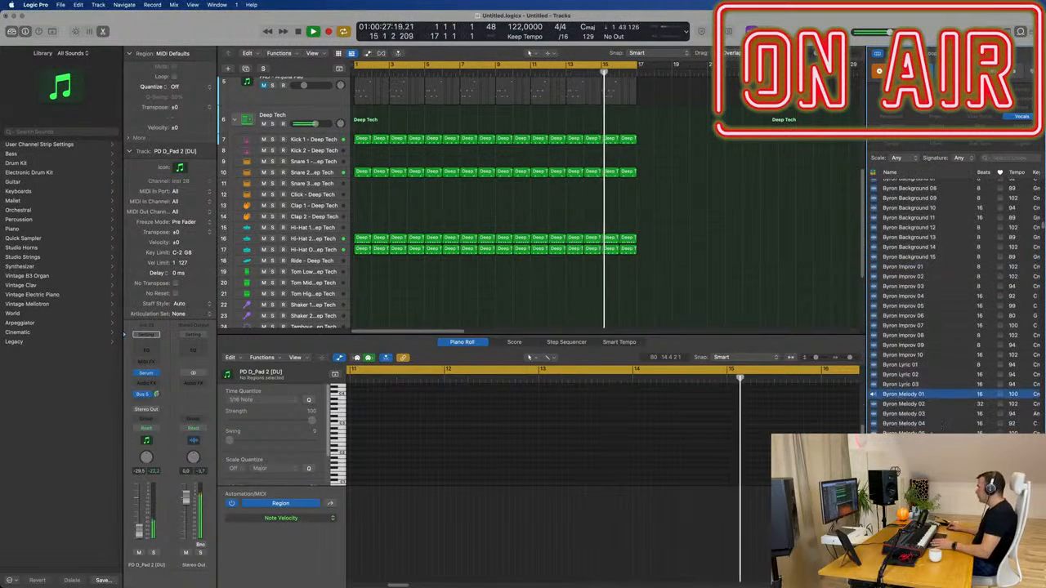
click(901, 434)
scroll(901, 429, down, 10)
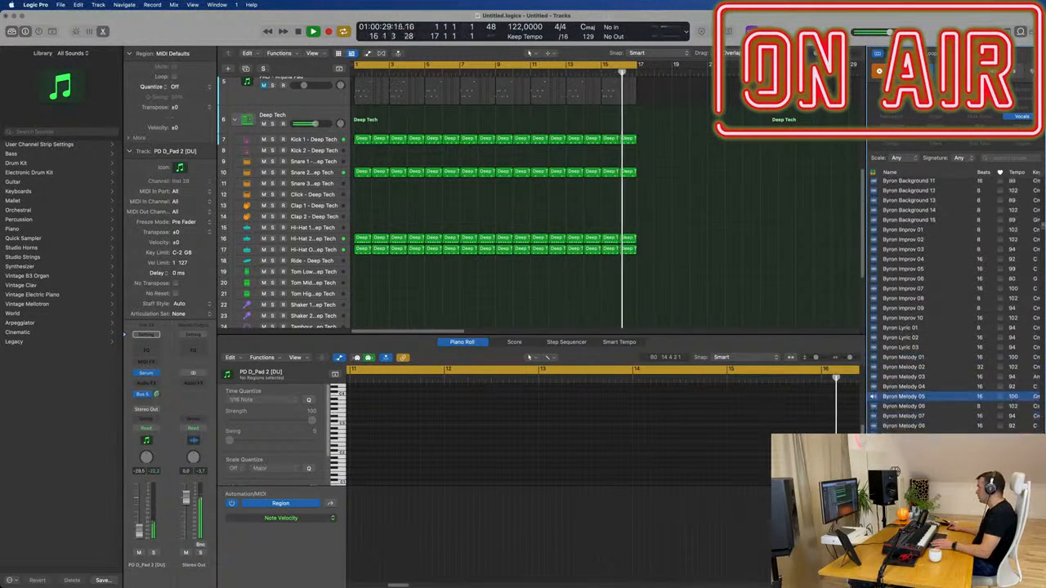
scroll(903, 237, down, 2)
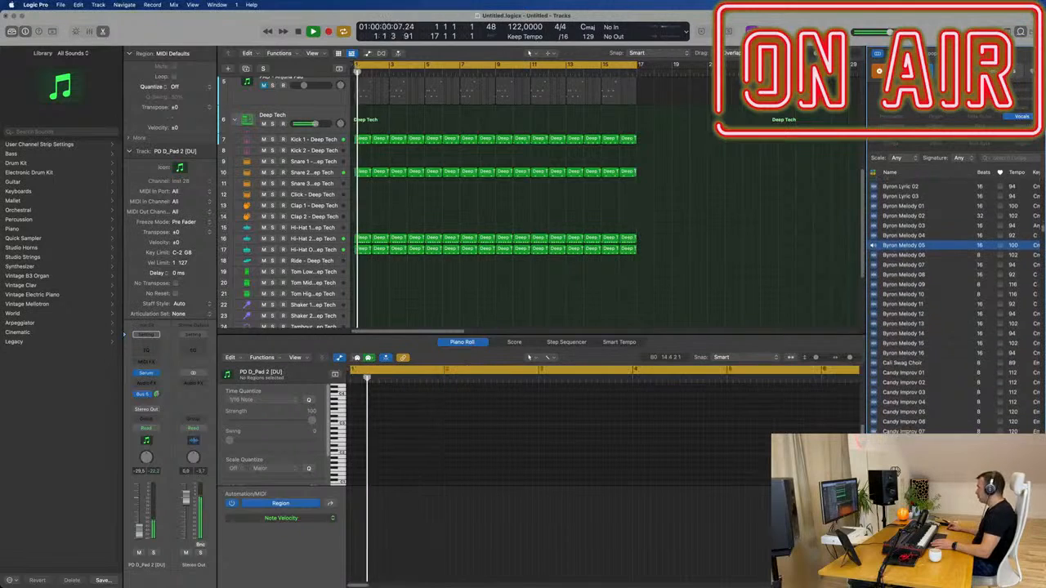
click(903, 228)
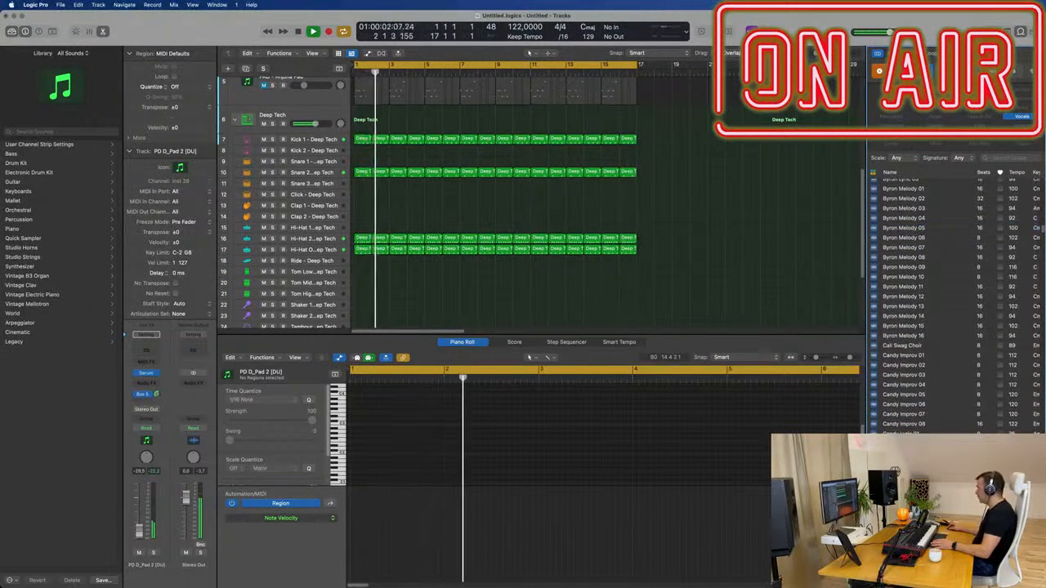
Step: Browse past the Carla vocal loops and preview Chasing Shadows Vox Atmospheres against the beat
scroll(952, 306, down, 20)
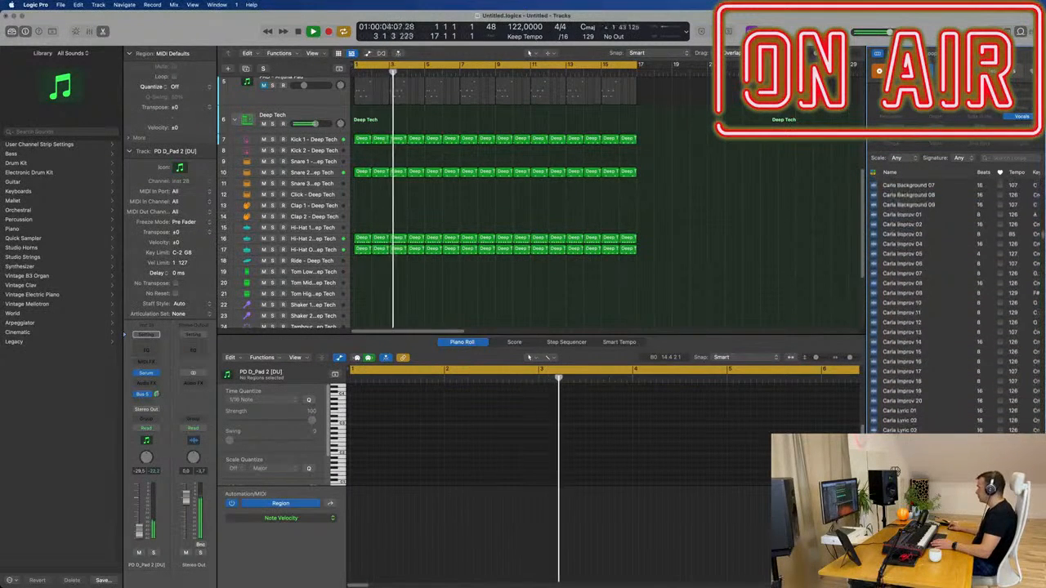
scroll(940, 306, down, 20)
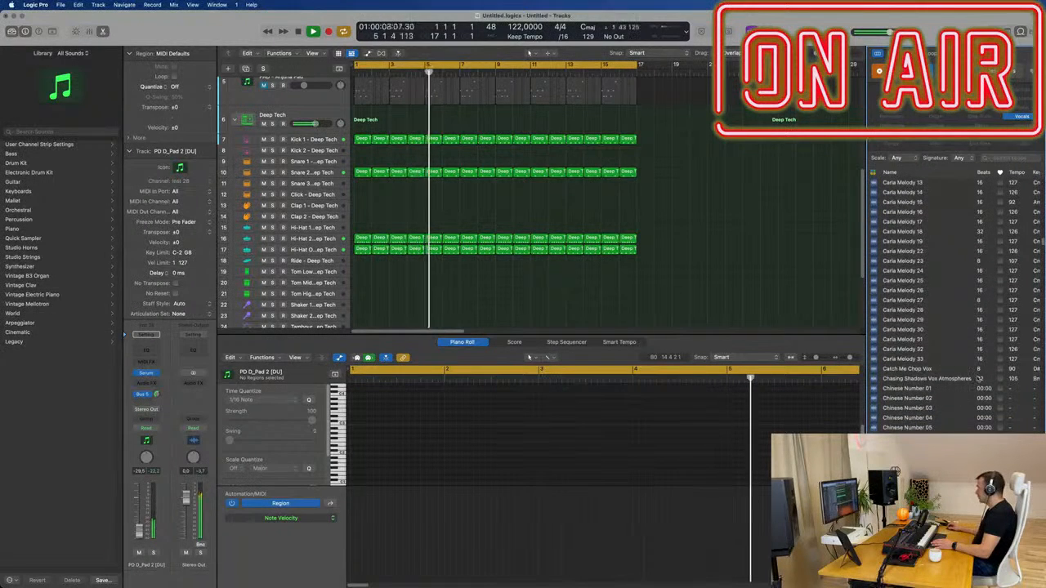
click(929, 379)
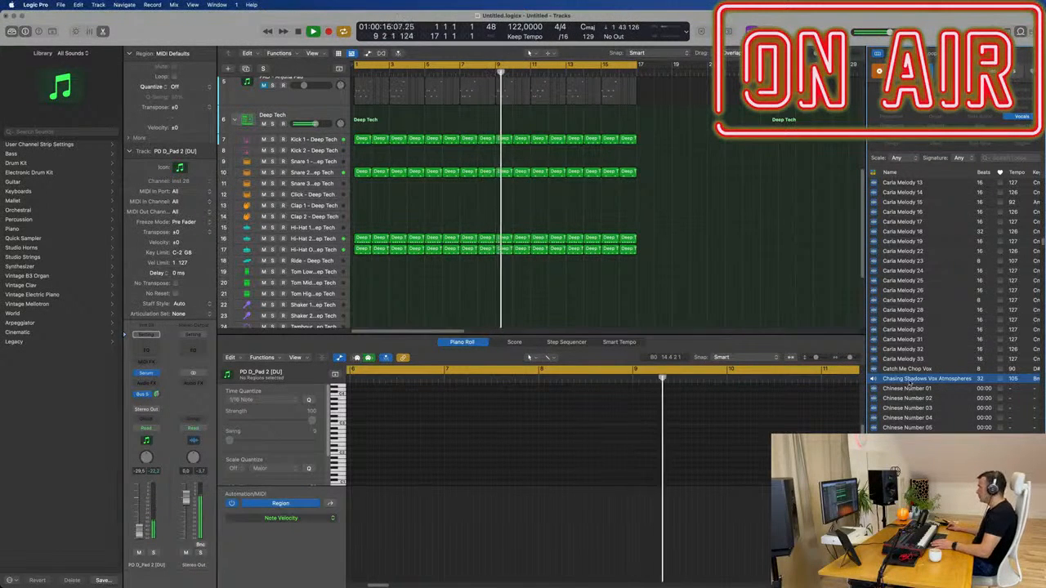
Step: Add Chasing Shadows Vox Atmospheres on a new track at bar 1 and move that track between Clap 2 and Hi-Hat 1
scroll(679, 288, down, 5)
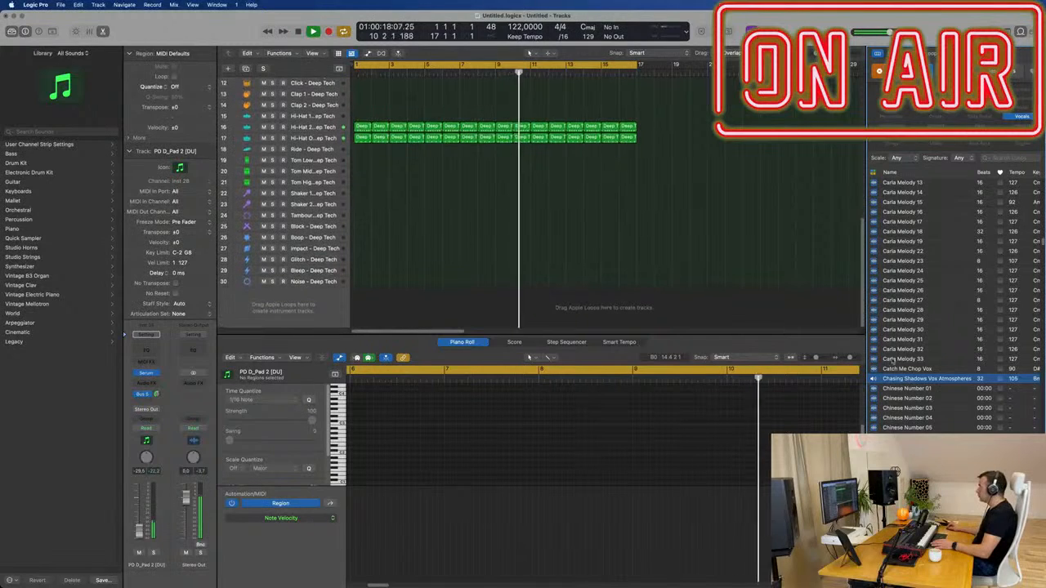
drag(461, 318, 407, 312)
drag(520, 296, 468, 296)
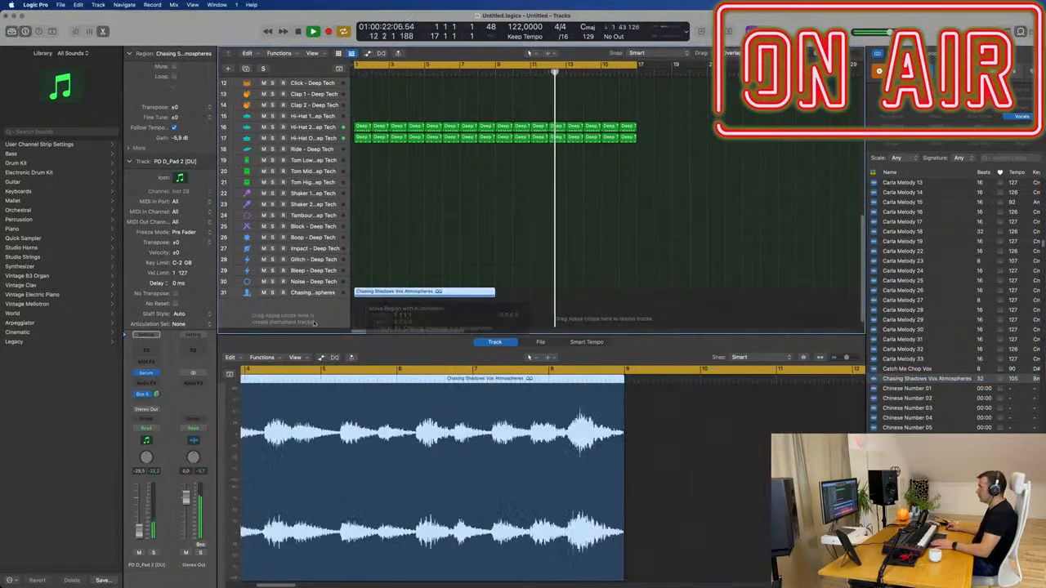
key(space)
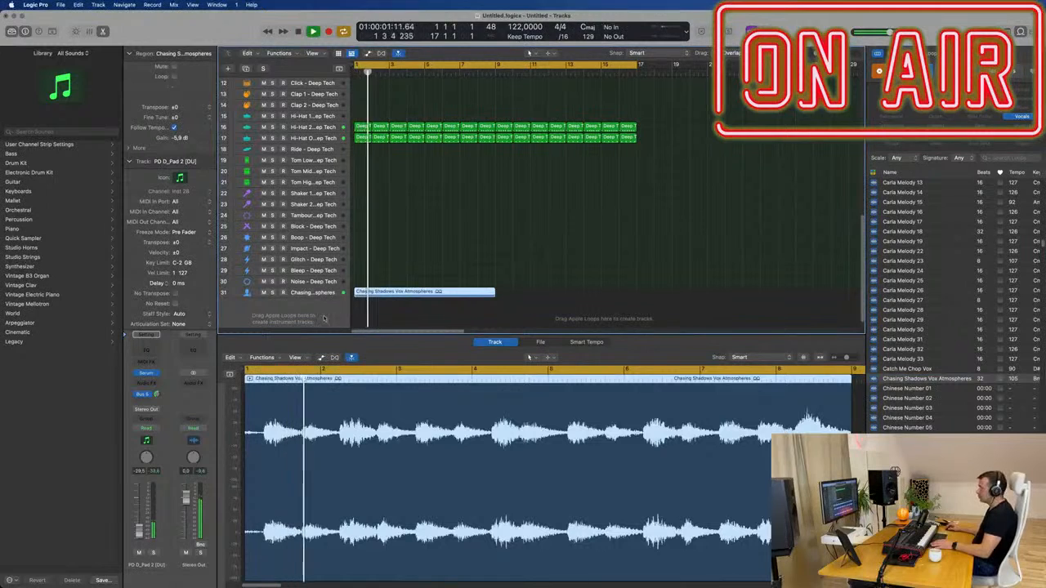
drag(329, 296, 334, 116)
scroll(525, 271, up, 5)
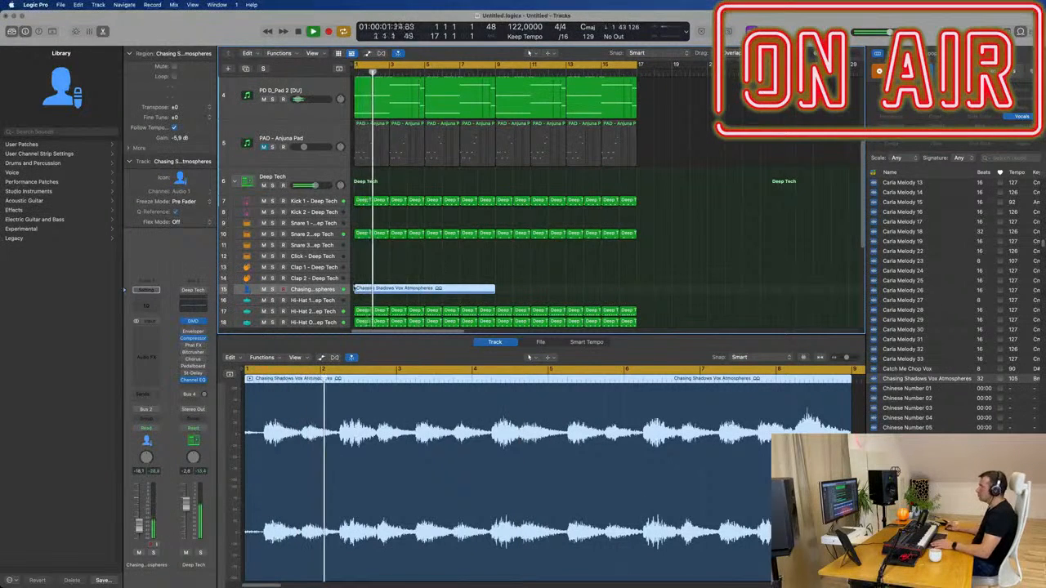
Step: Split the Chasing Shadows vocal region just before its first swell and delete the short leading piece
scroll(295, 488, up, 10)
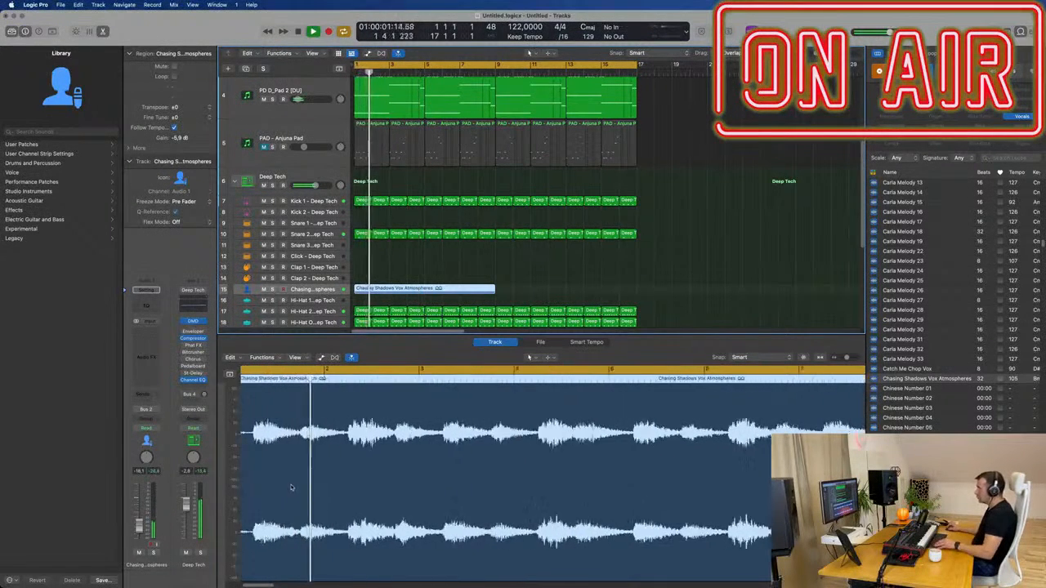
scroll(318, 477, down, 2)
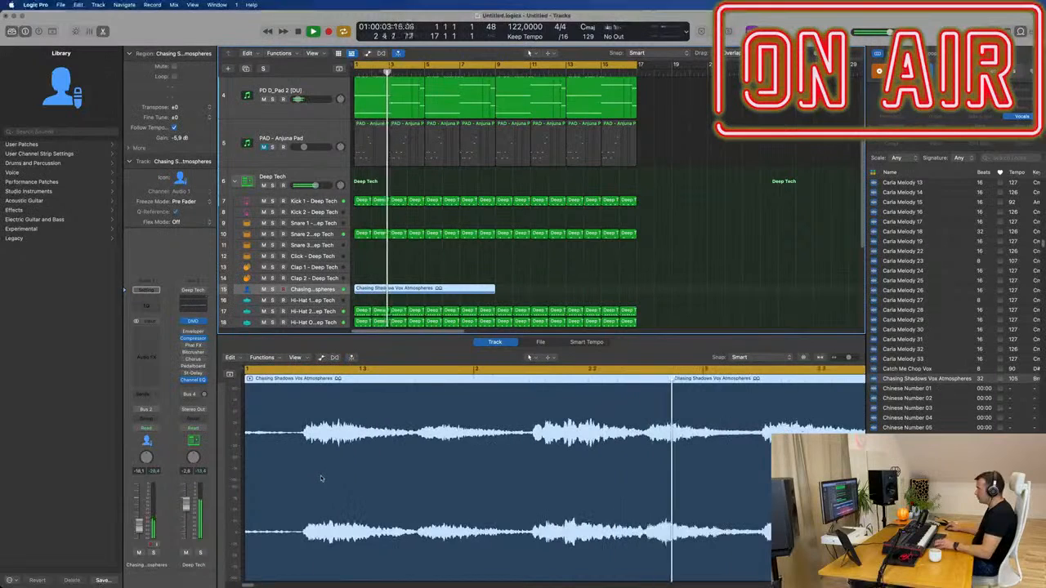
scroll(343, 480, down, 1)
scroll(368, 479, down, 2)
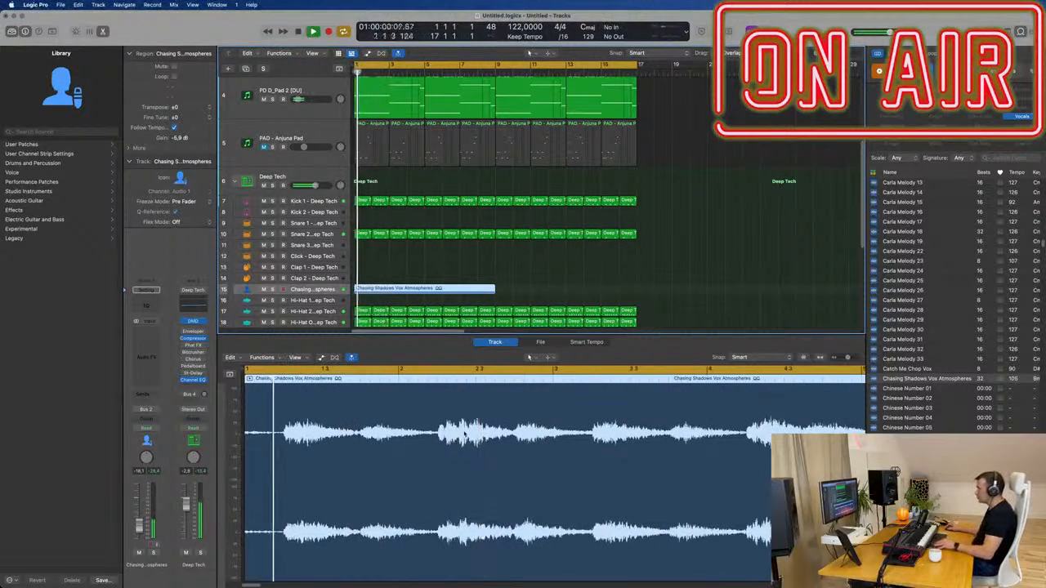
scroll(434, 417, down, 2)
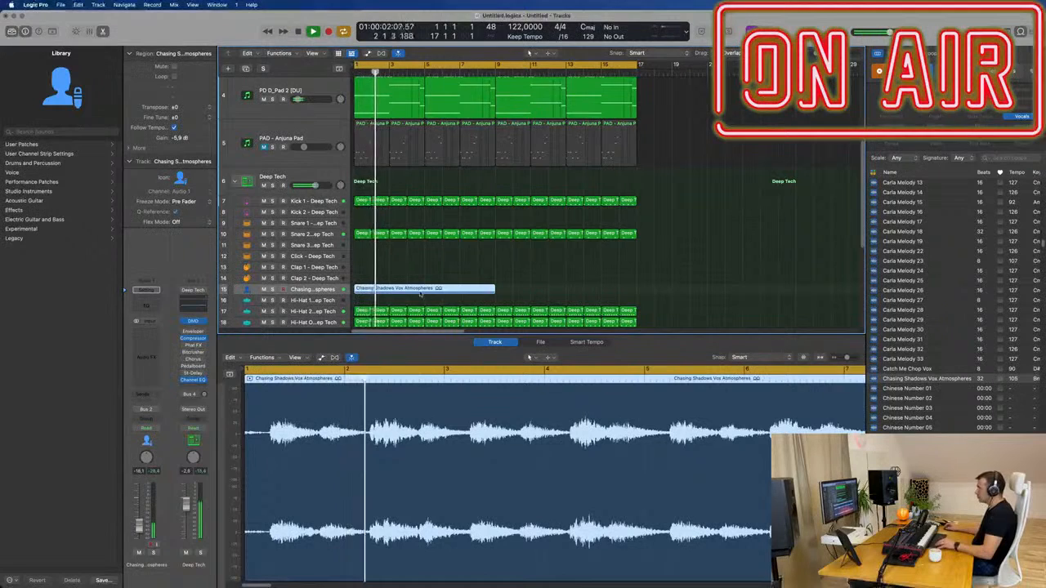
scroll(401, 298, up, 2)
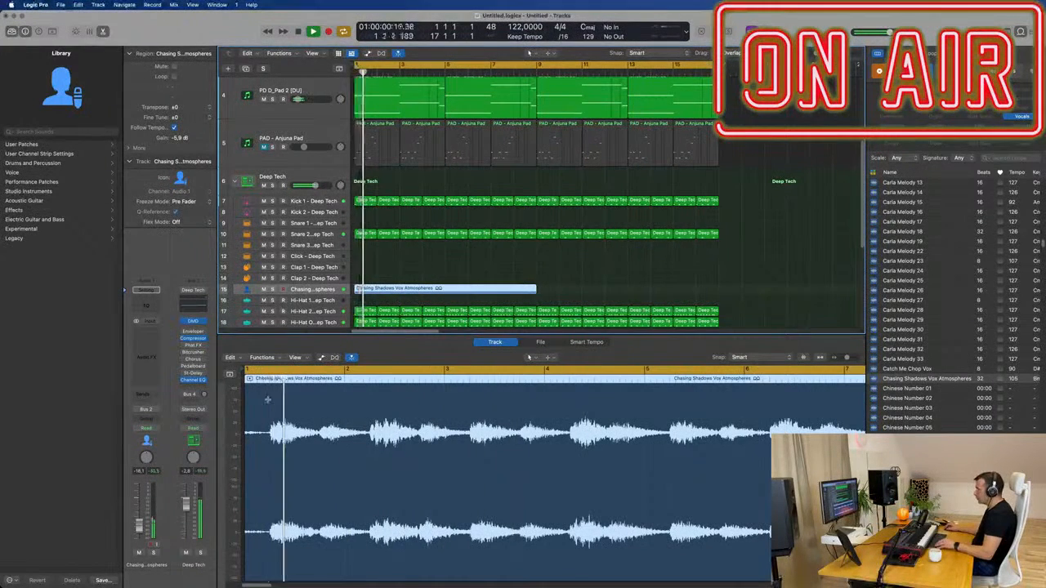
click(270, 441)
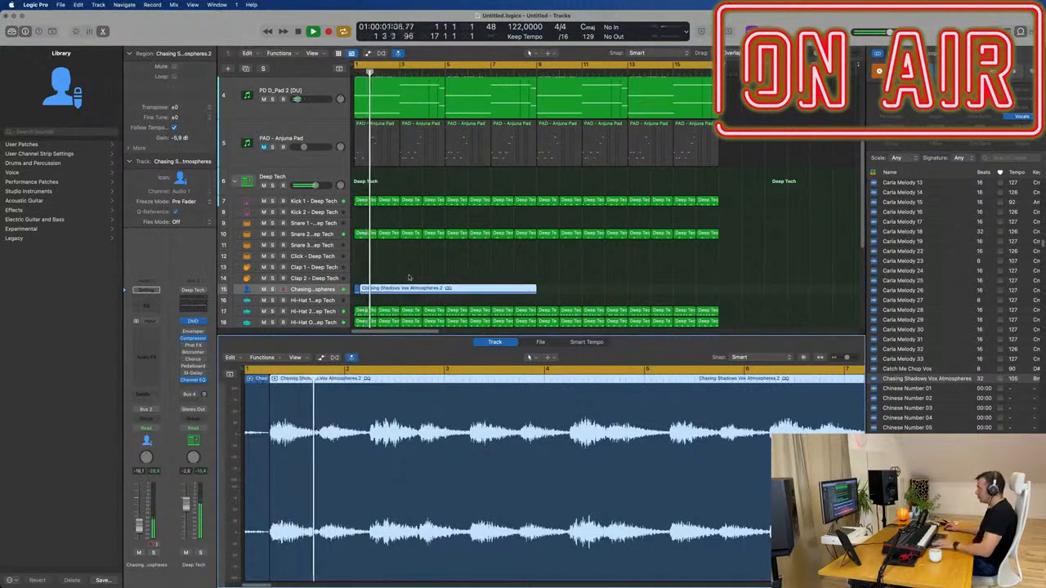
click(356, 289)
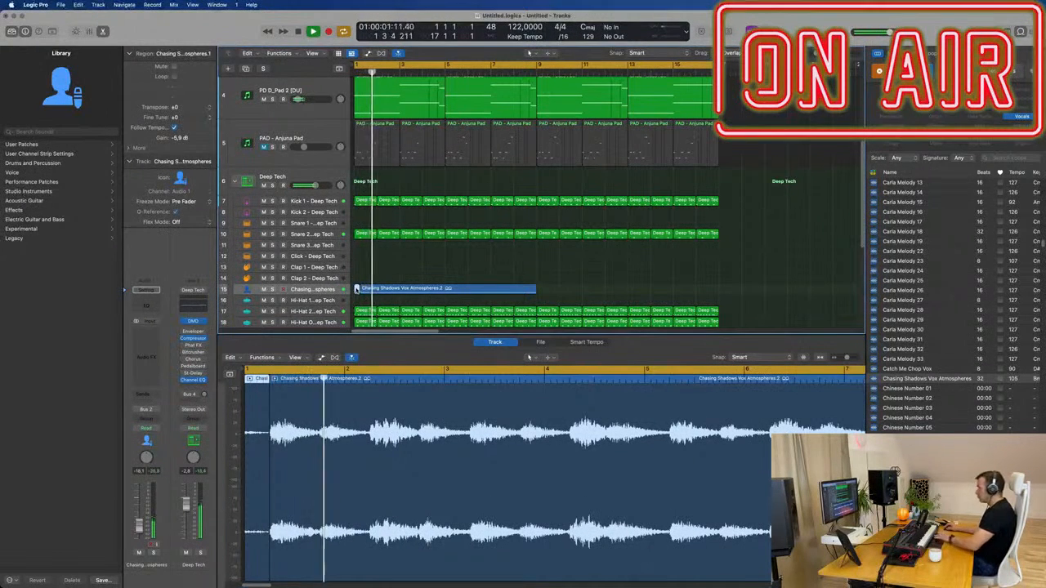
key(Delete)
Step: Move the trimmed vocal region back to start at bar 1 and restart playback
key(space)
key(space)
drag(406, 291, 400, 290)
key(space)
key(space)
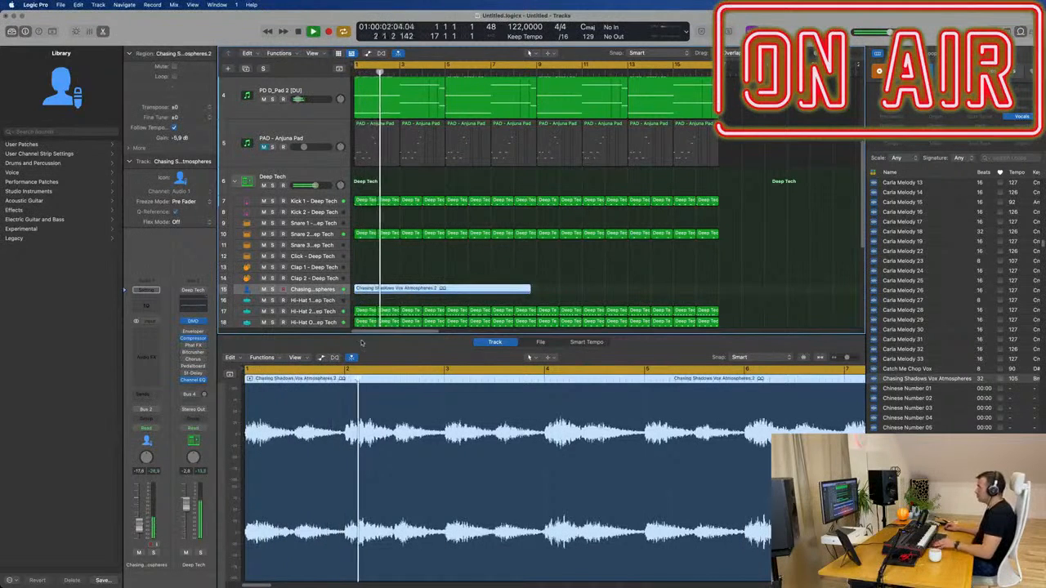
Step: Play the trimmed vocal region against the drums and restart it from the beginning to check its timing
scroll(444, 291, up, 5)
scroll(443, 291, down, 2)
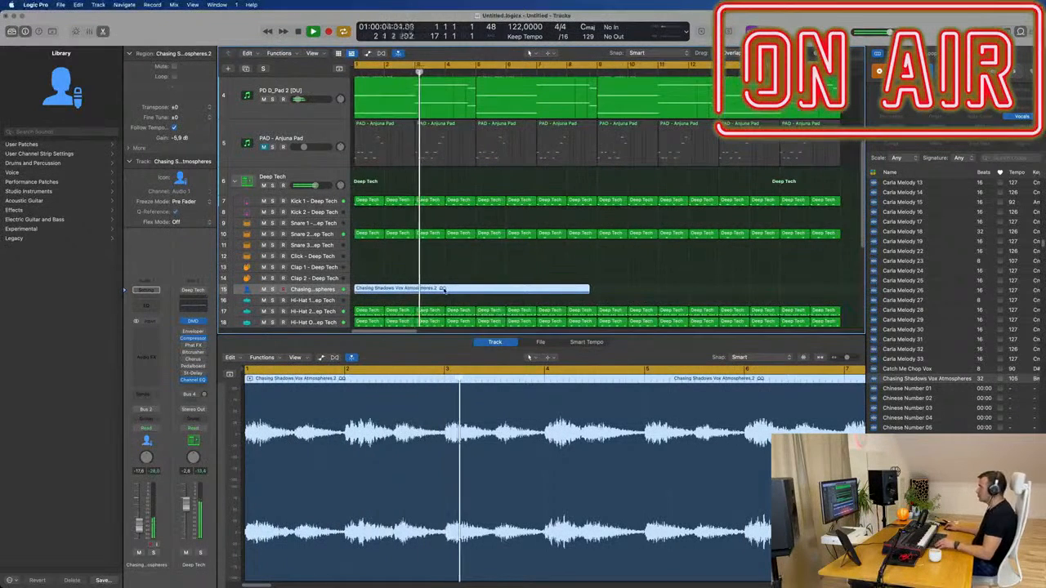
scroll(444, 290, down, 1)
key(space)
key(space)
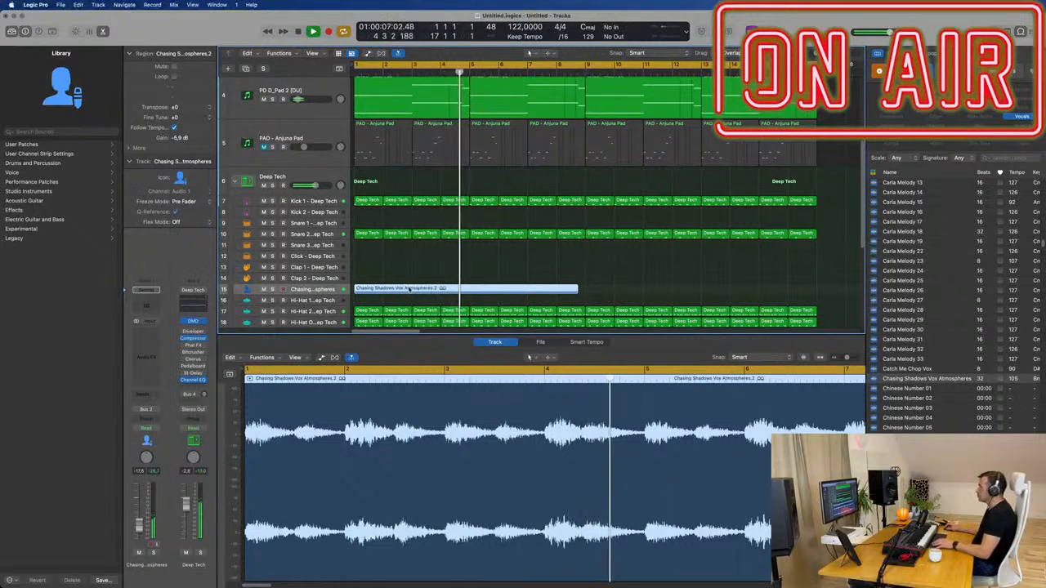
key(Return)
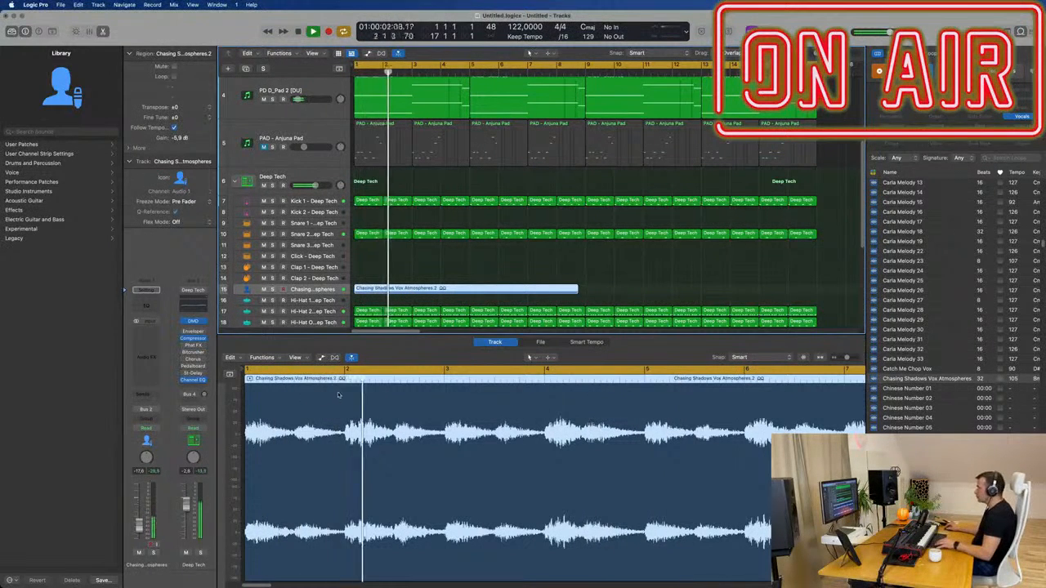
Step: Replay the opening bars of the vocal region from the start and turn cycle playback back on
click(393, 383)
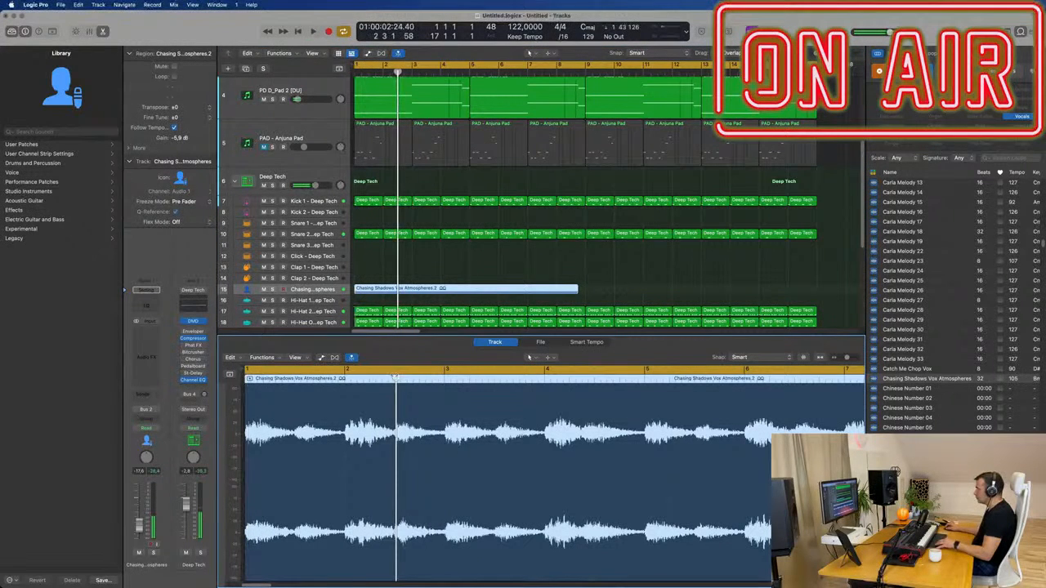
key(Return)
key(space)
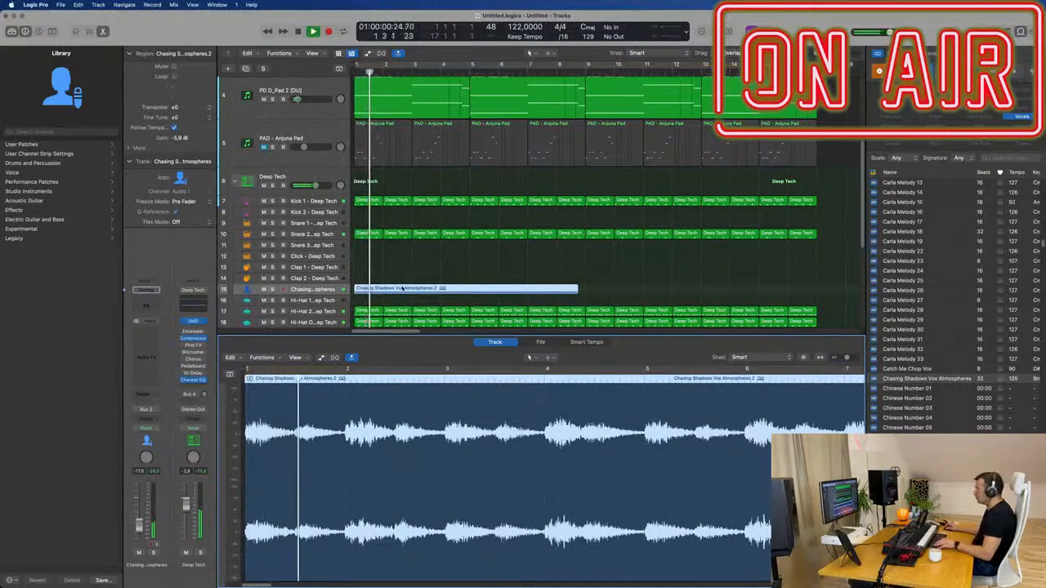
scroll(399, 278, up, 1)
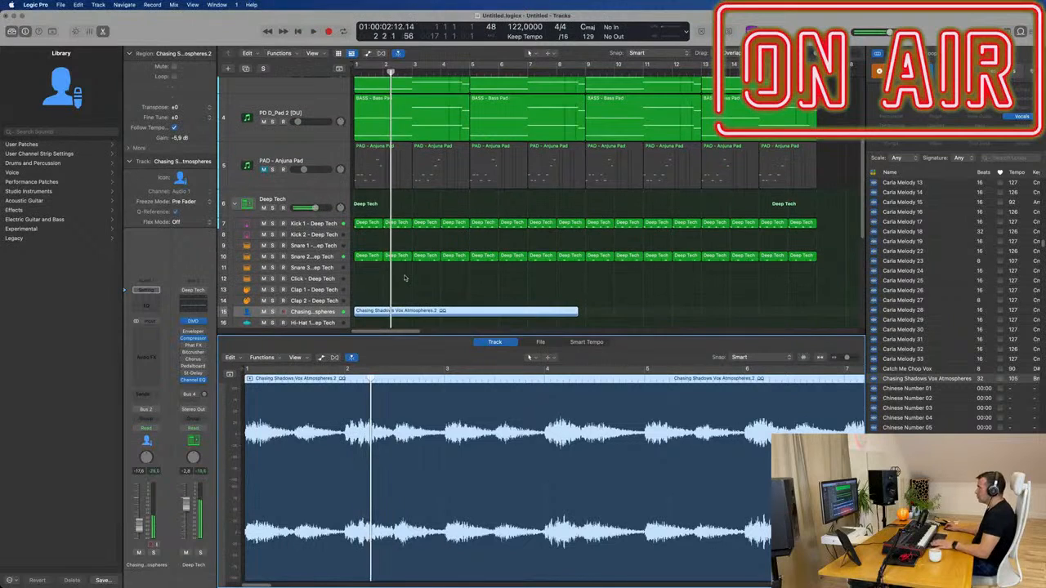
click(405, 65)
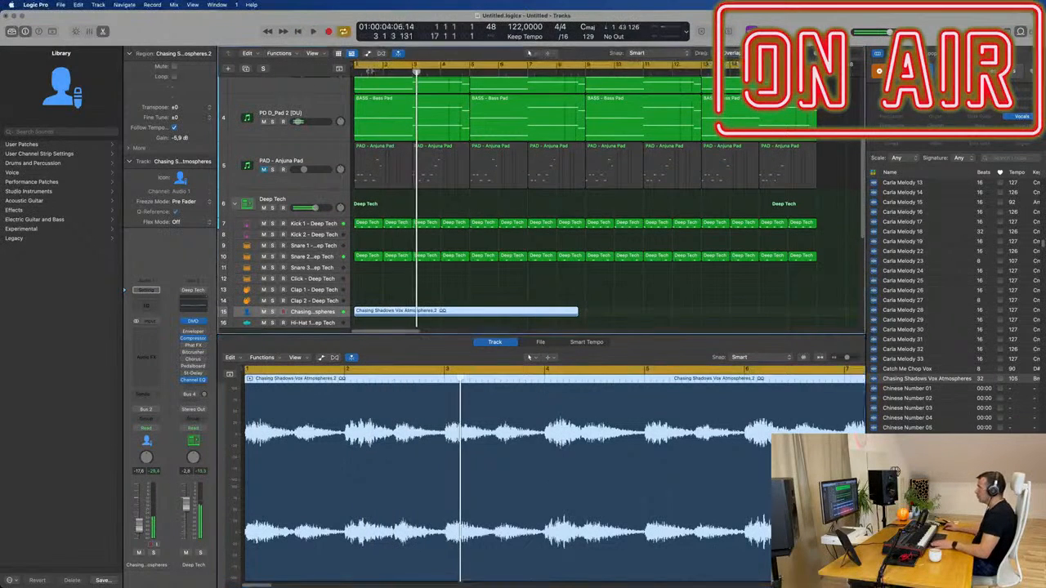
key(Return)
Step: Increase the height of the Chasing Shadows vocal track so its waveform shows in the arrangement
scroll(433, 198, down, 5)
scroll(433, 198, down, 2)
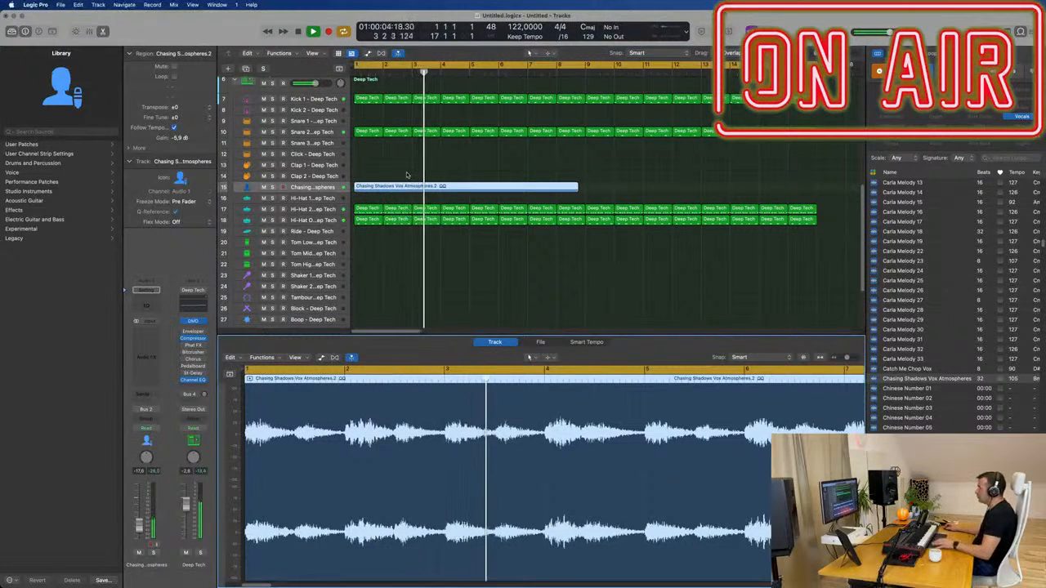
key(space)
scroll(391, 186, up, 4)
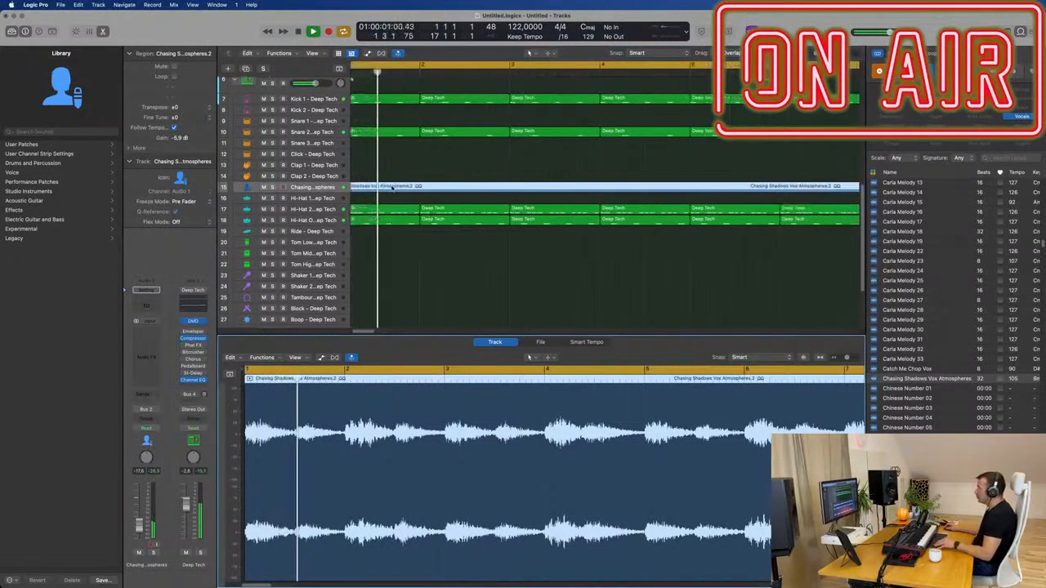
click(330, 191)
drag(329, 191, 328, 260)
key(space)
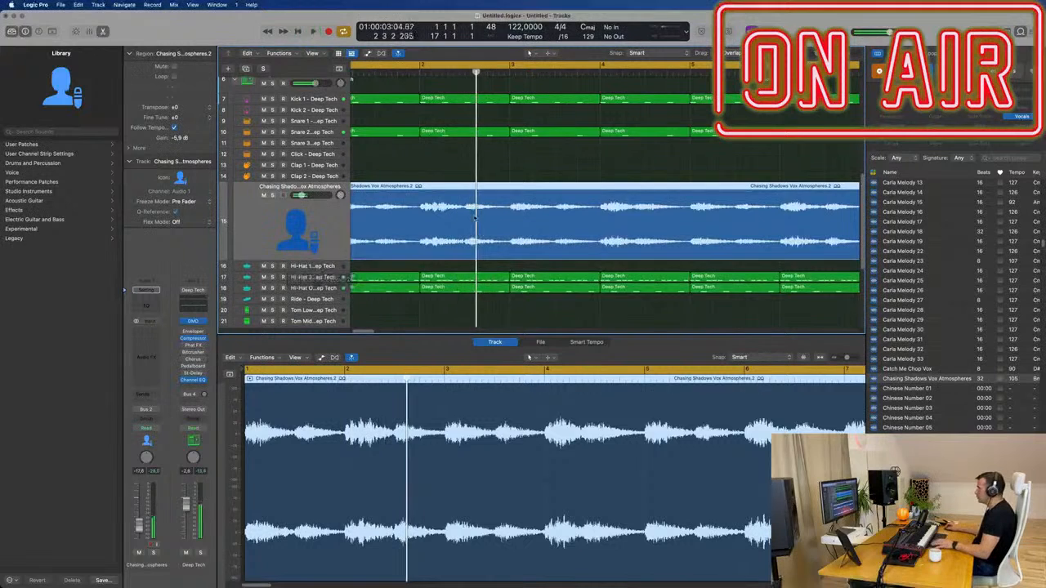
Step: Split the Chasing Shadows vocal region at beat 3 of bar 2 and at the start of bar 3
key(space)
click(490, 247)
click(490, 192)
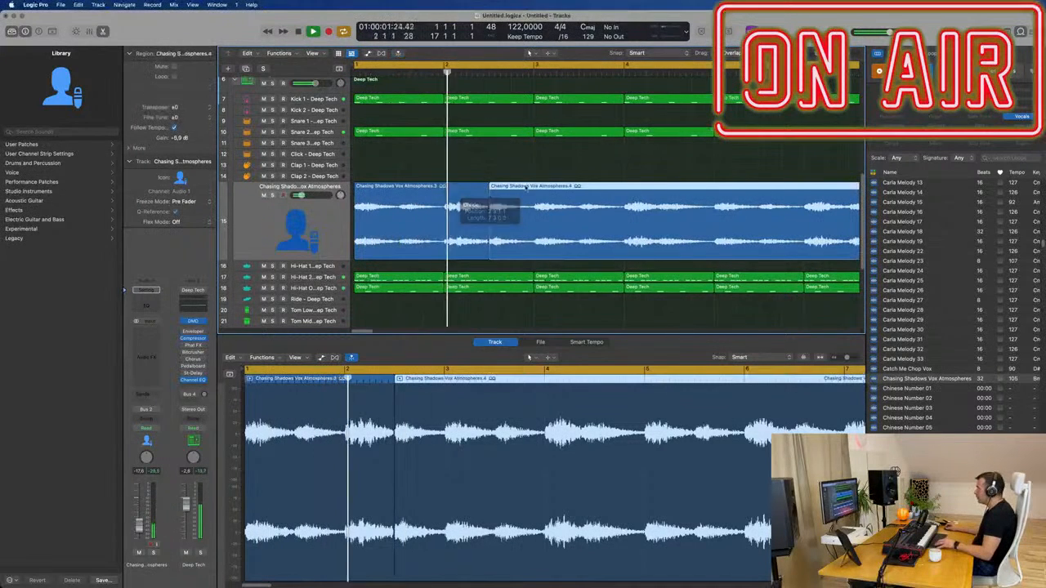
click(534, 246)
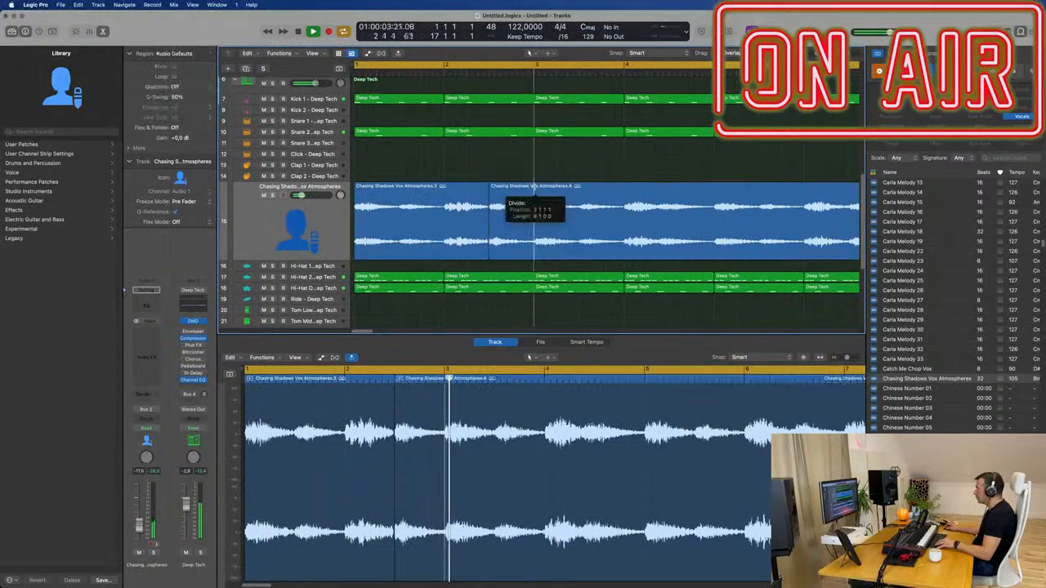
click(536, 192)
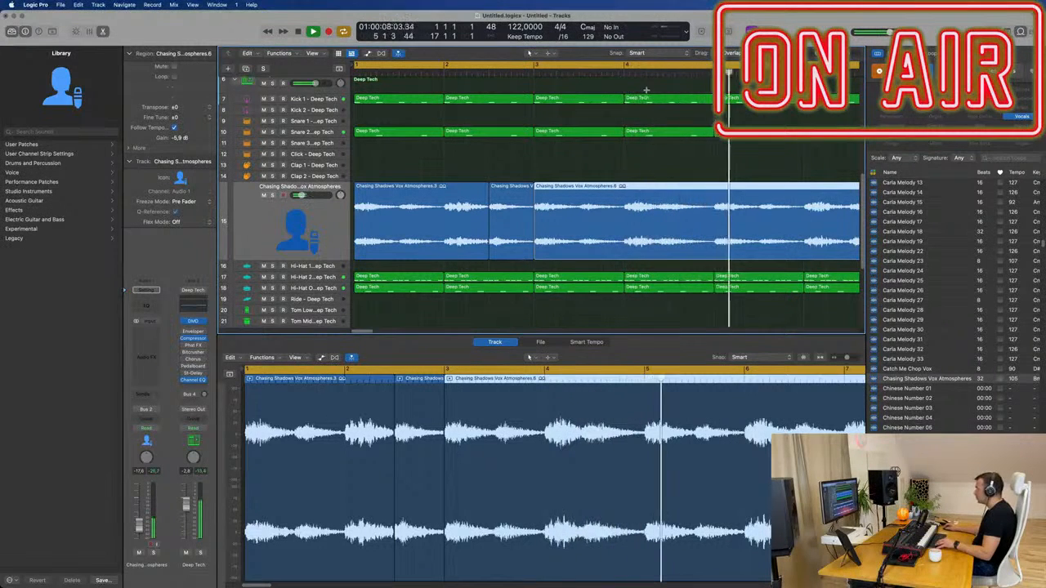
Step: Split the vocal region at beat 2 of bar 4, then delete the opening piece and the piece between bar 3 and this cut
click(647, 190)
click(557, 201)
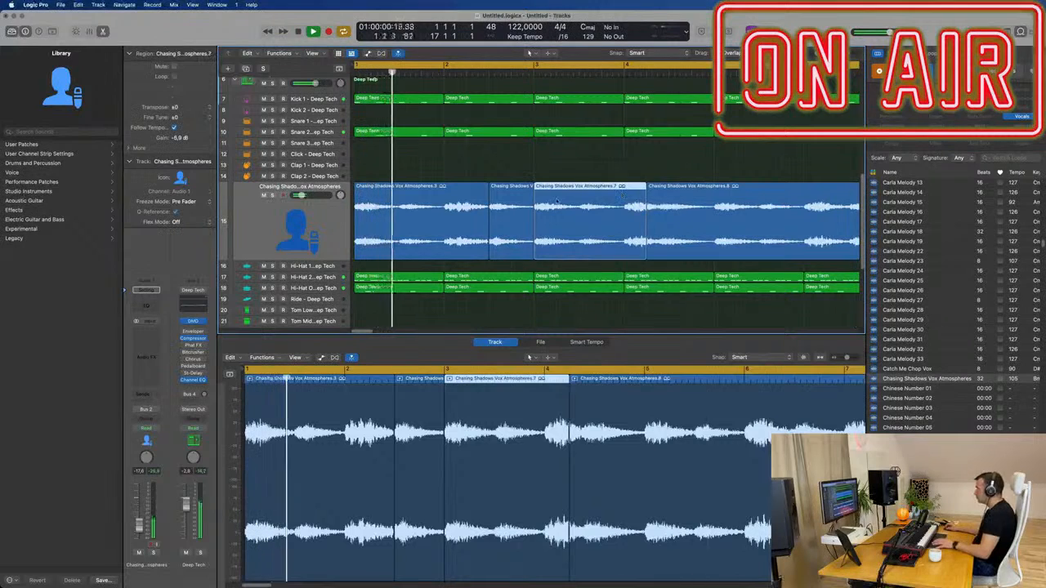
key(Delete)
key(Delete)
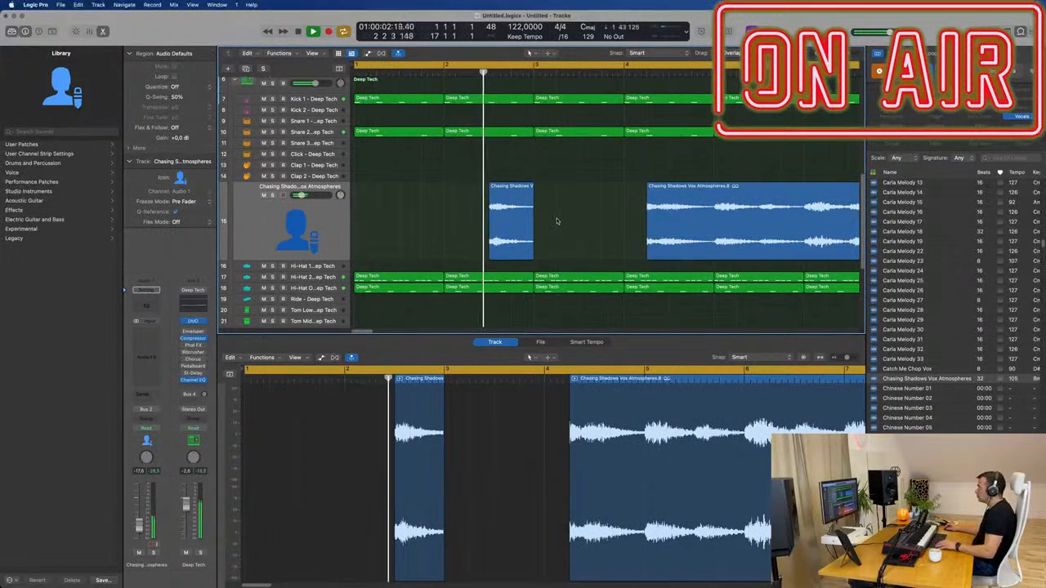
scroll(556, 221, down, 5)
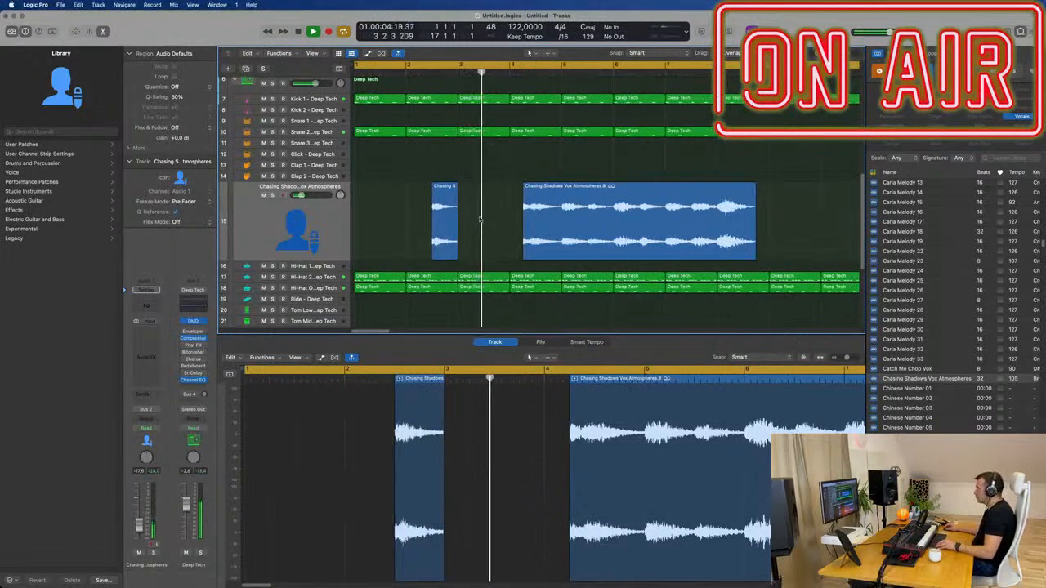
Step: Replay from the start and split the remaining long vocal region at the start of bar 5
key(Return)
click(455, 236)
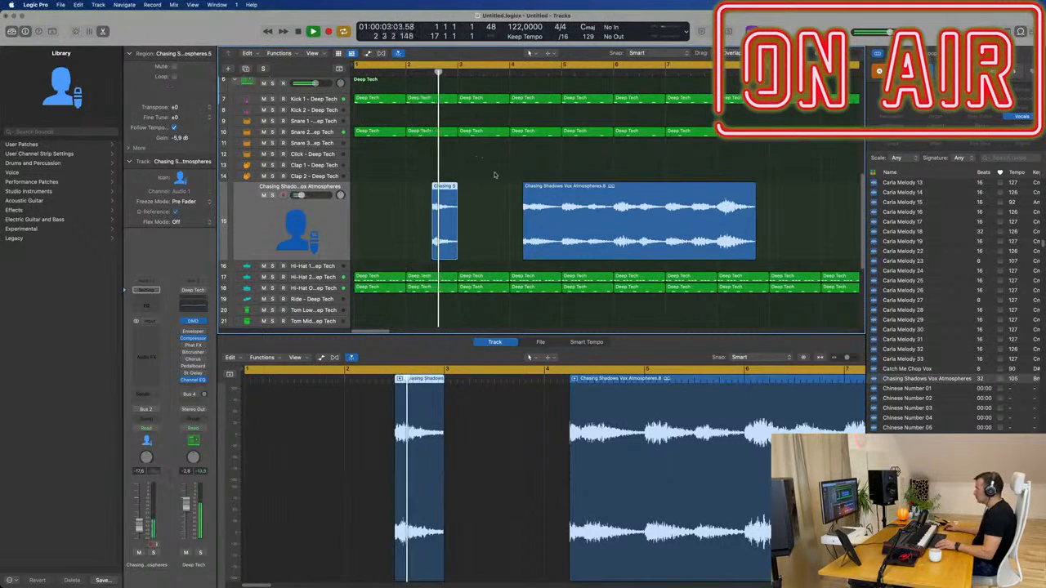
scroll(494, 174, up, 4)
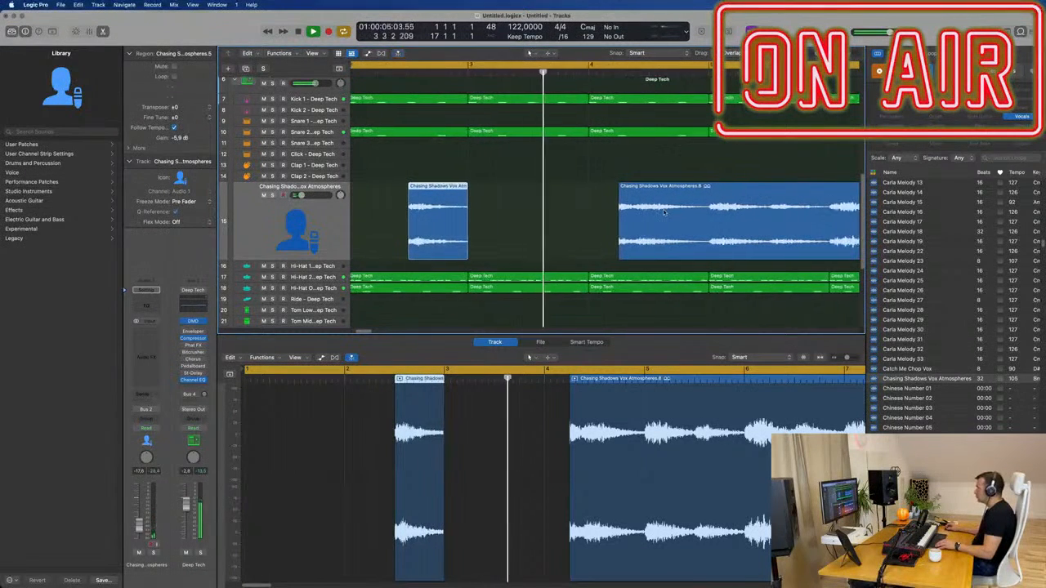
scroll(654, 213, down, 1)
scroll(655, 216, up, 1)
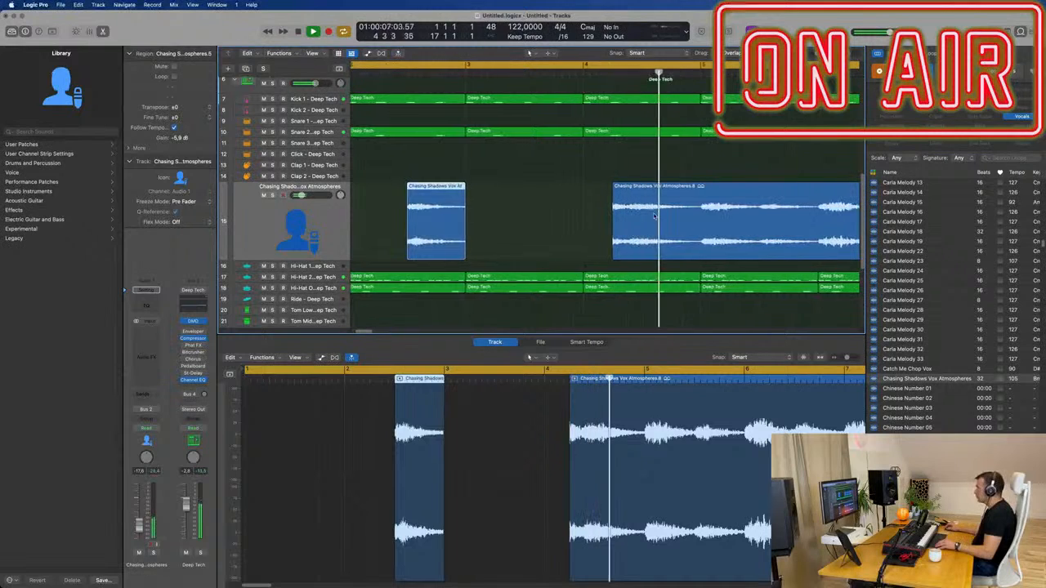
click(696, 209)
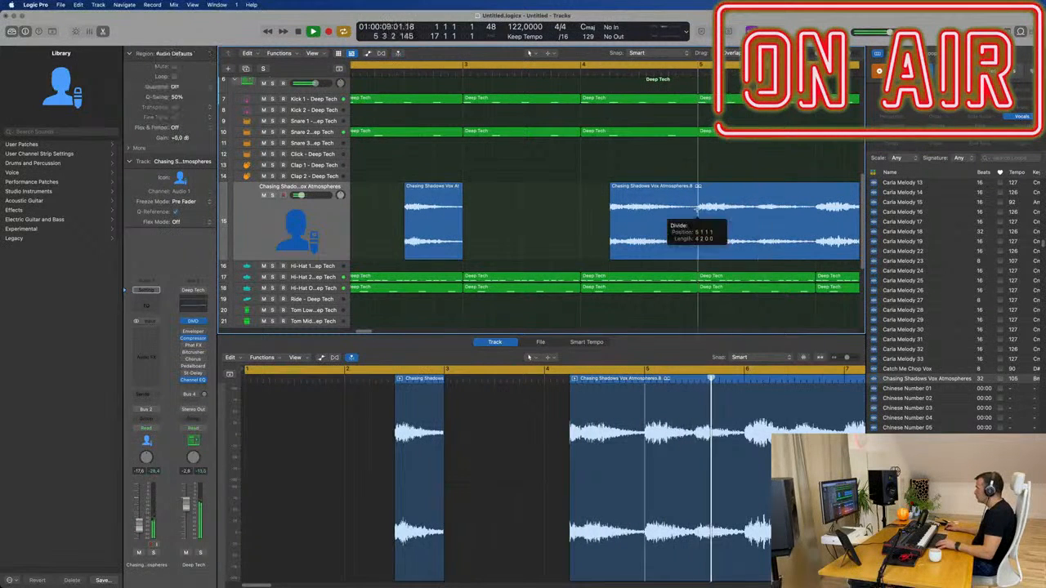
scroll(719, 214, down, 3)
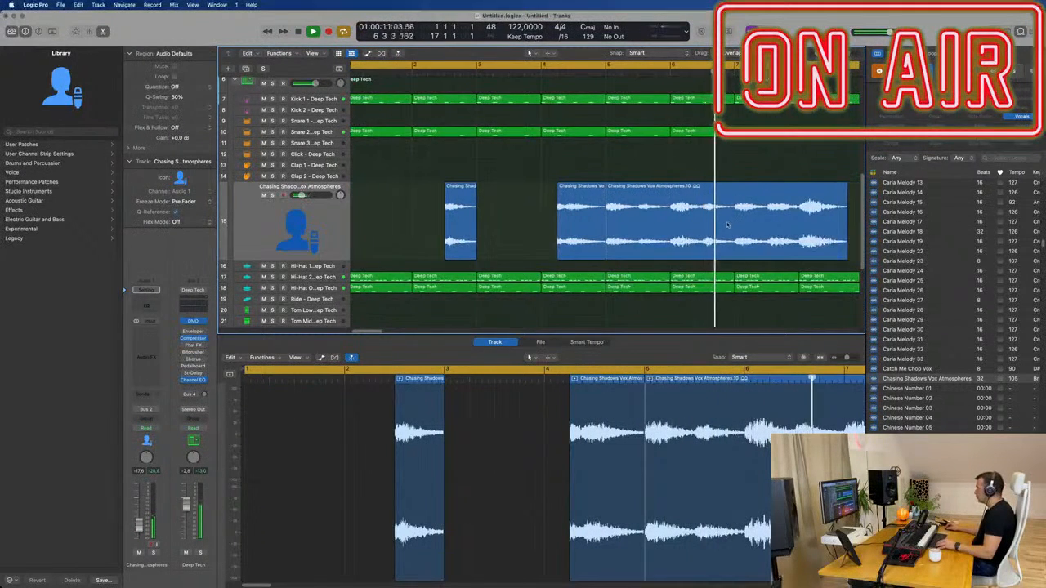
scroll(750, 226, up, 1)
scroll(751, 227, right, 1)
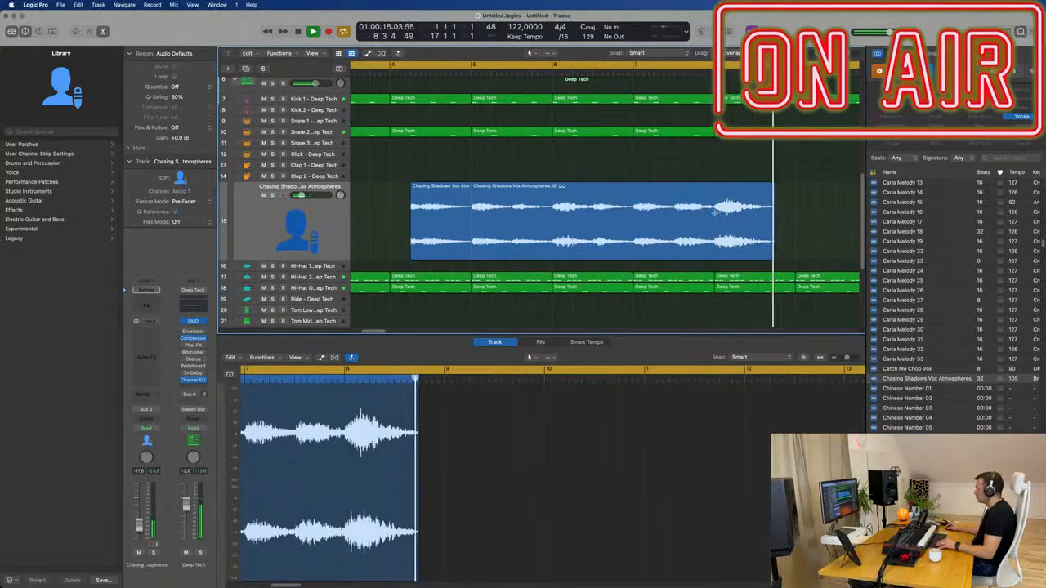
Step: Split the long vocal region at bar 8 and at beat 3 of bar 7, and delete the piece running from bar 5 to bar 7
click(718, 218)
scroll(675, 209, down, 1)
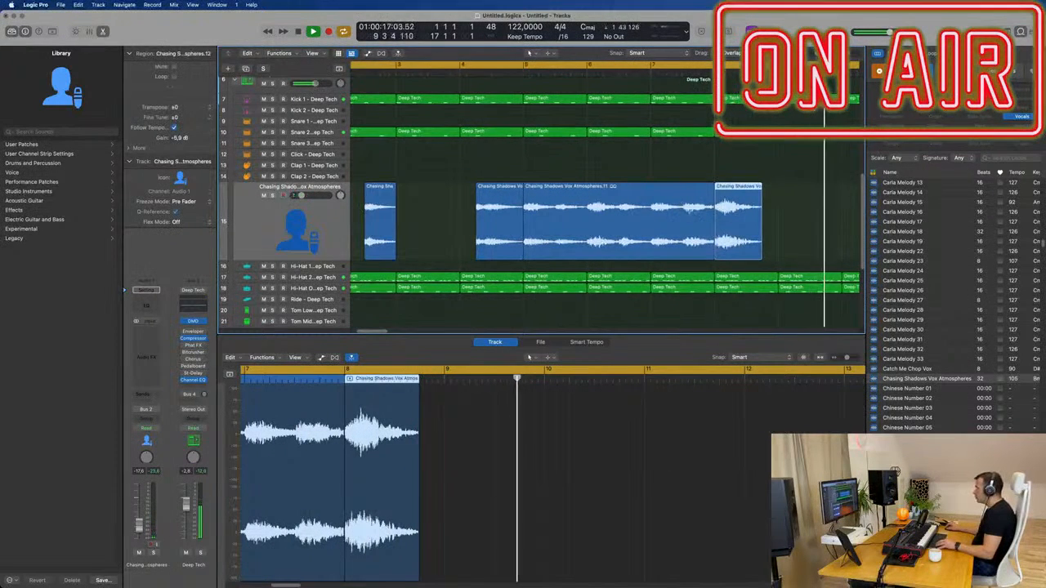
click(686, 211)
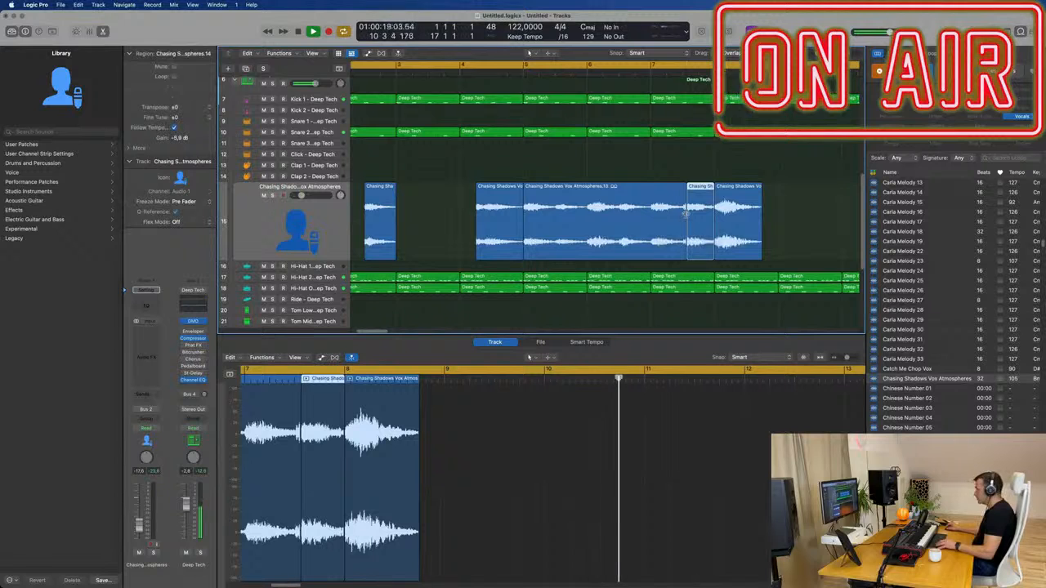
key(super+z)
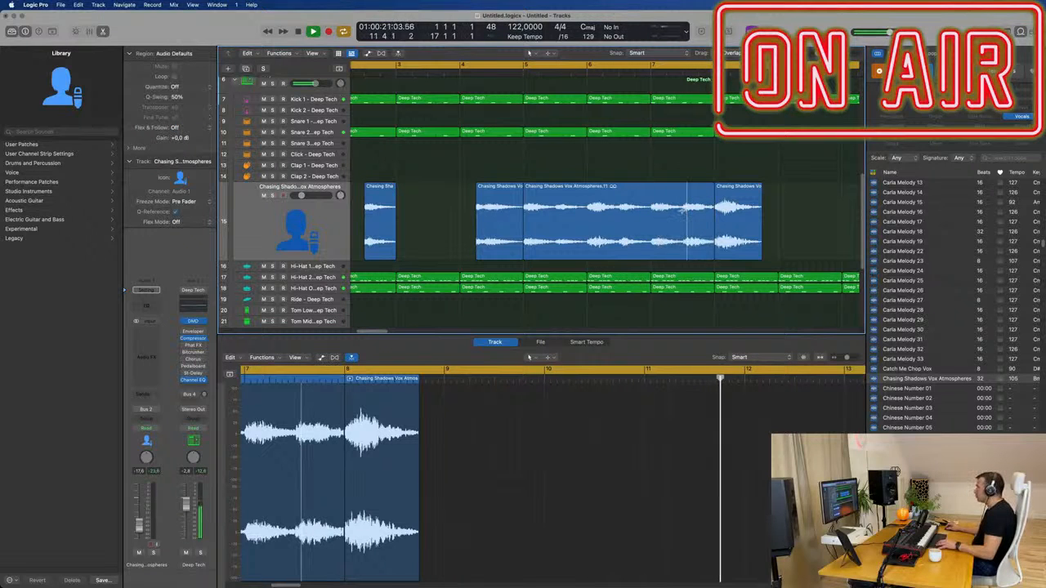
click(683, 211)
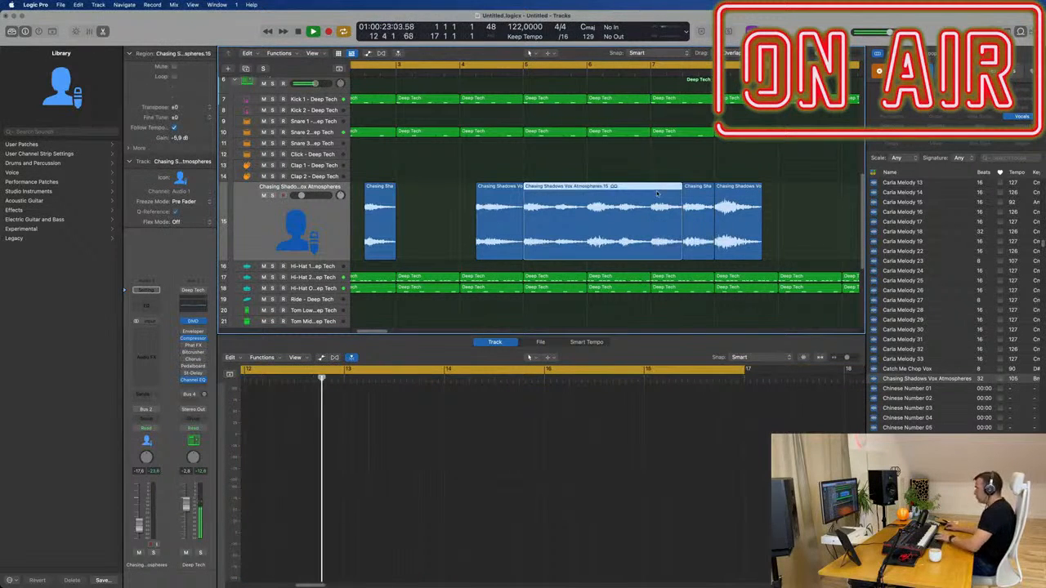
key(Delete)
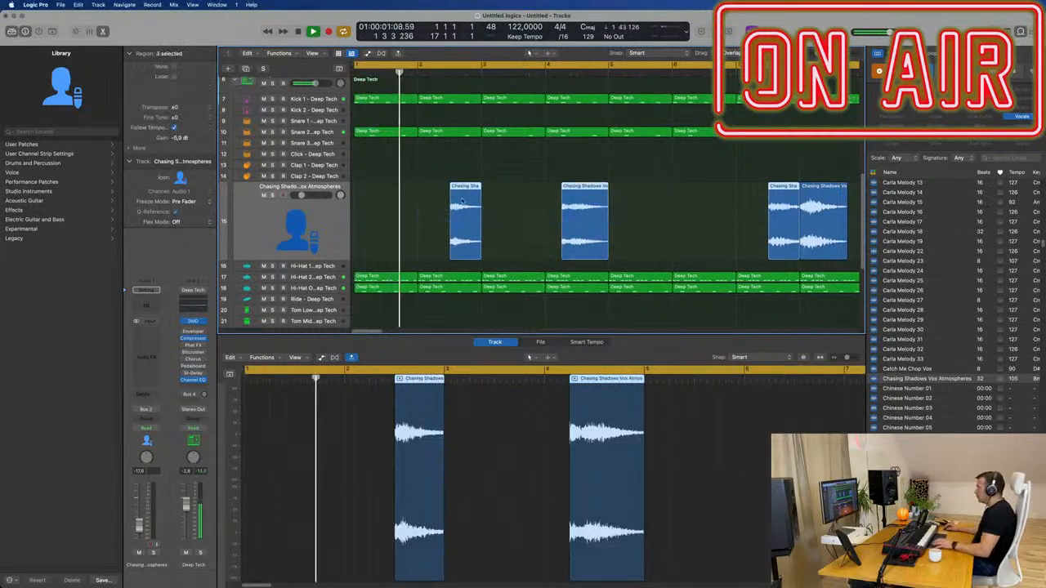
Step: Move the first three vocal slices earlier together so the first one starts at bar 1, and play them from the beginning
drag(462, 200, 384, 218)
key(space)
key(space)
click(425, 214)
key(space)
key(space)
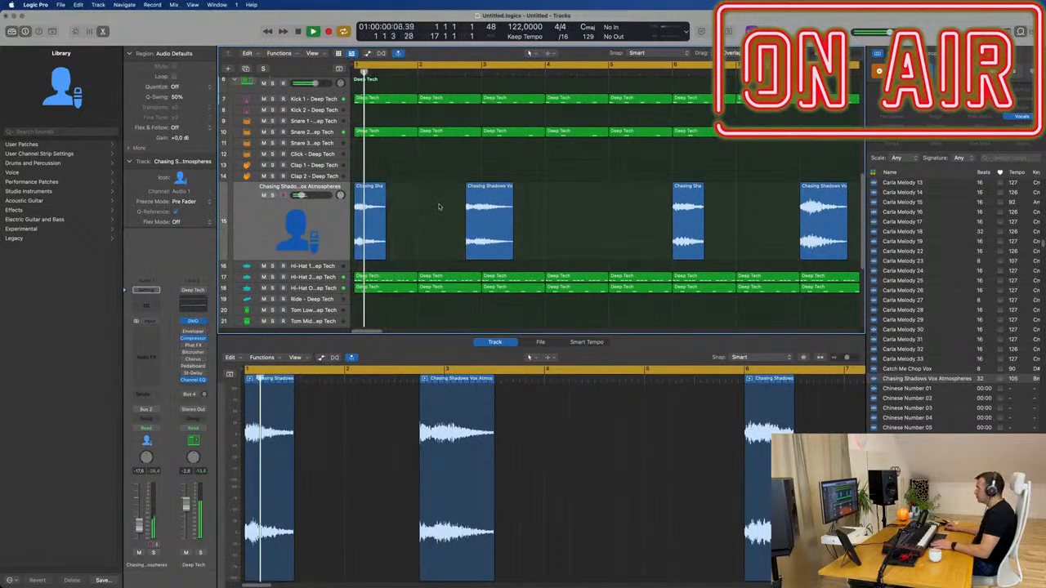
Step: Move the second vocal slice to beat 3 of bar 1, directly after the first slice, and listen to the pair
drag(486, 199, 412, 189)
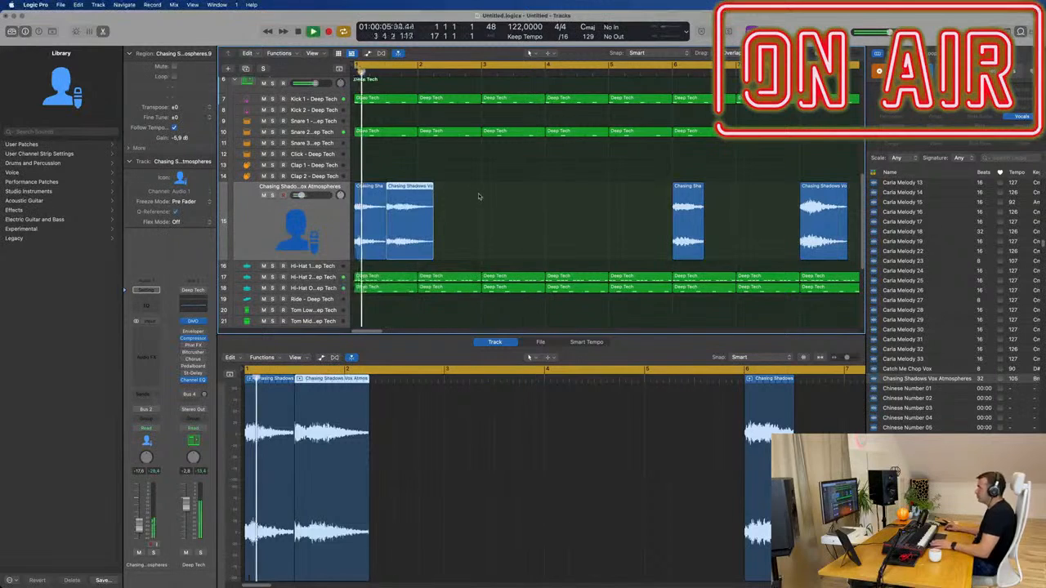
scroll(493, 205, up, 5)
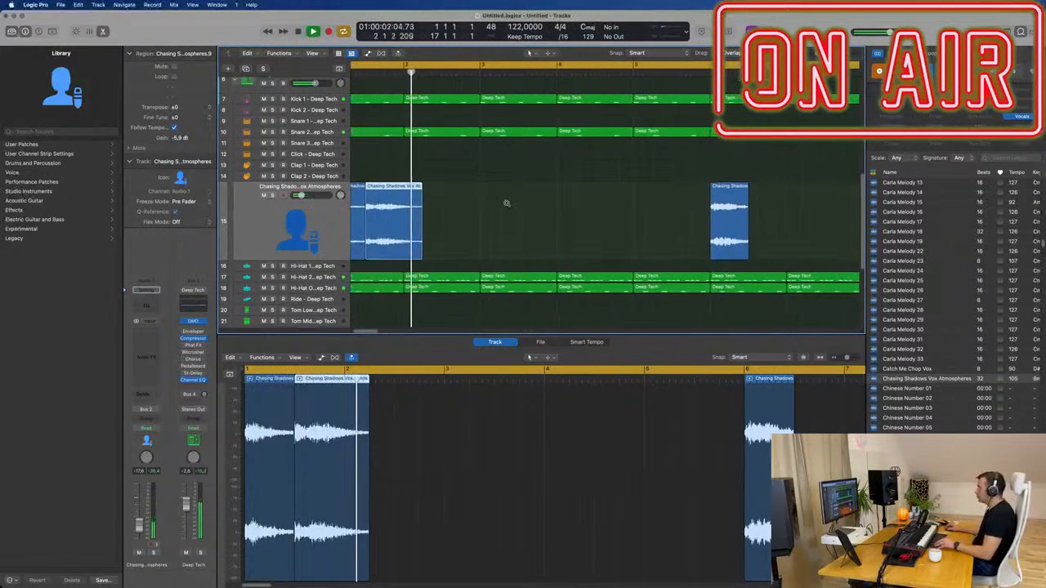
scroll(613, 205, down, 3)
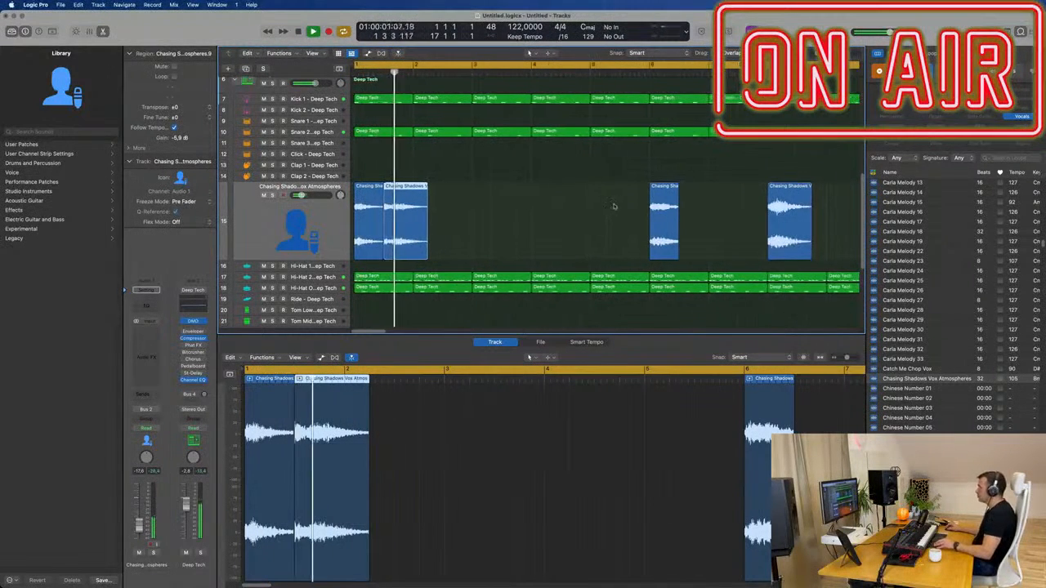
Step: Move the third vocal slice to bar 3 and the last one directly behind it, and play the four-slice pattern
key(space)
drag(670, 191, 492, 191)
key(space)
drag(781, 197, 516, 197)
scroll(473, 175, up, 3)
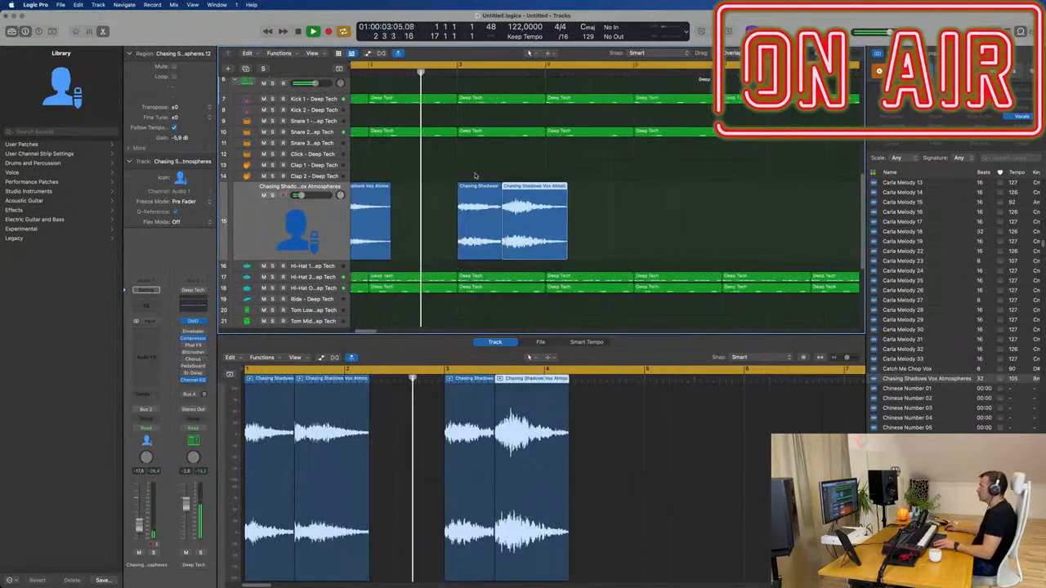
scroll(473, 175, down, 3)
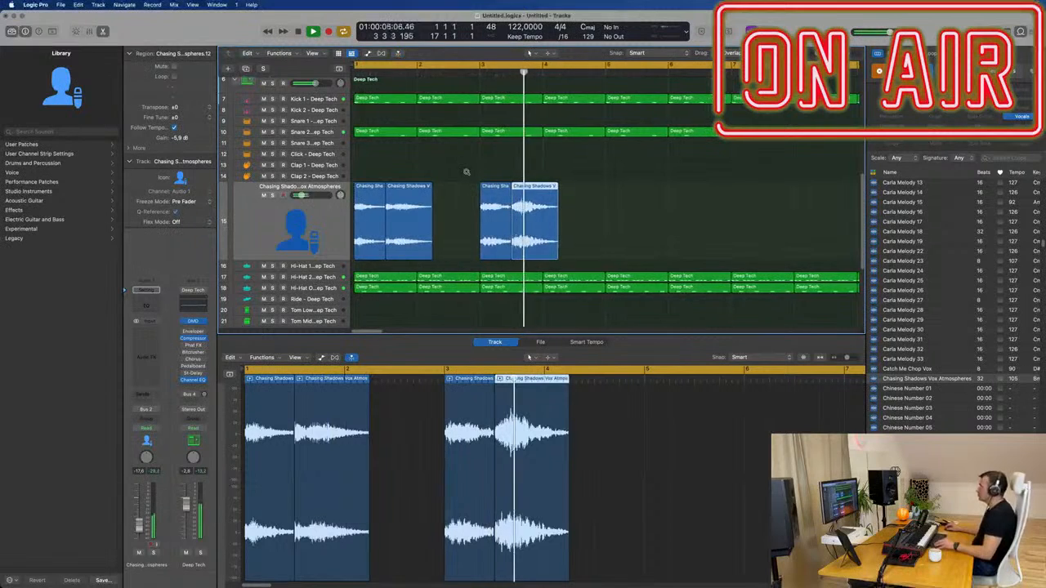
click(612, 210)
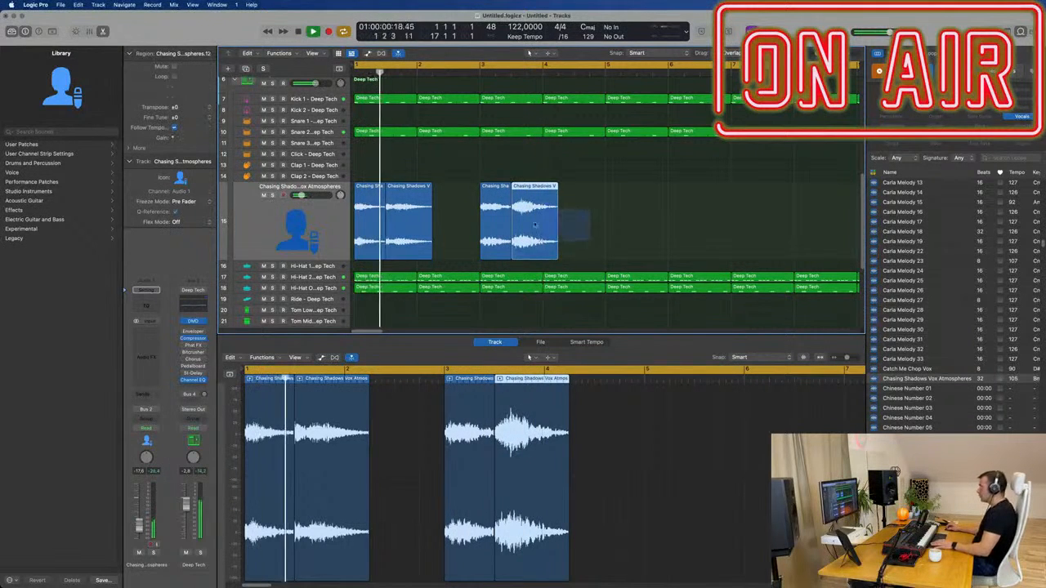
Step: Move the last vocal slice aside into bar 6 and put a copy of the second slice at beat 3 of bar 3
drag(535, 216, 715, 216)
key(Return)
drag(405, 226, 532, 231)
scroll(458, 225, right, 3)
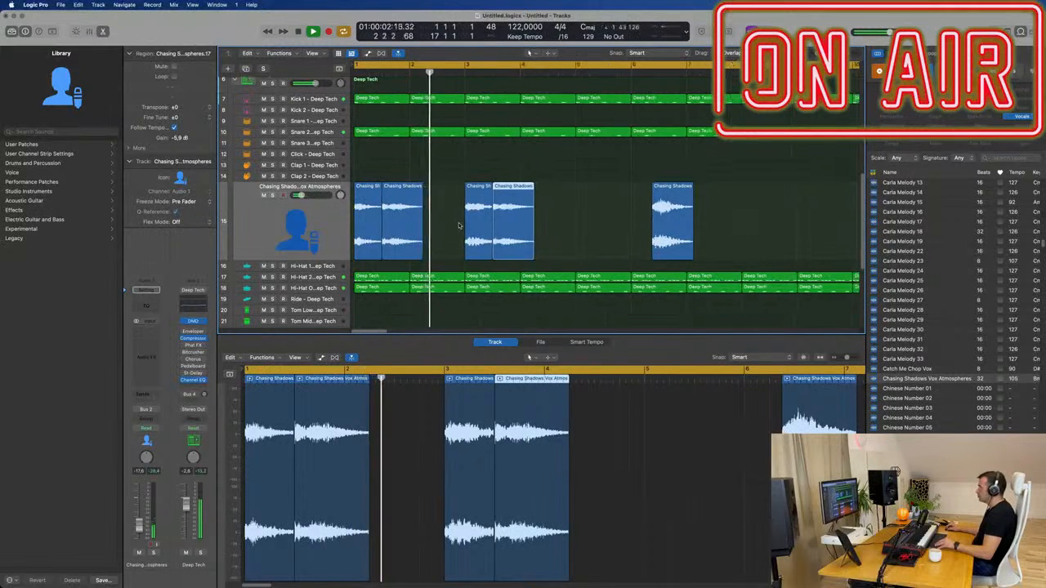
scroll(458, 226, down, 4)
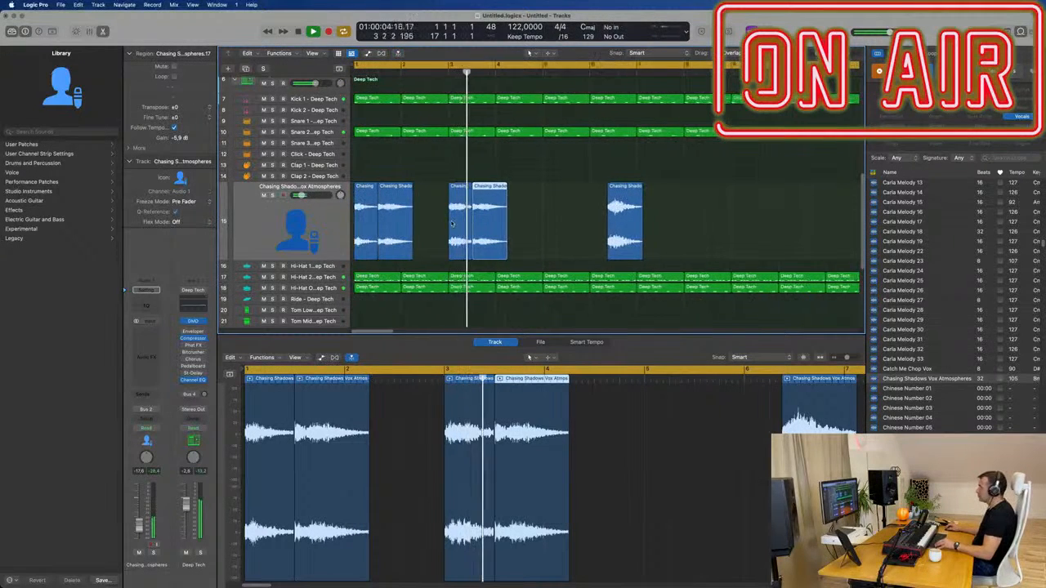
scroll(521, 227, up, 4)
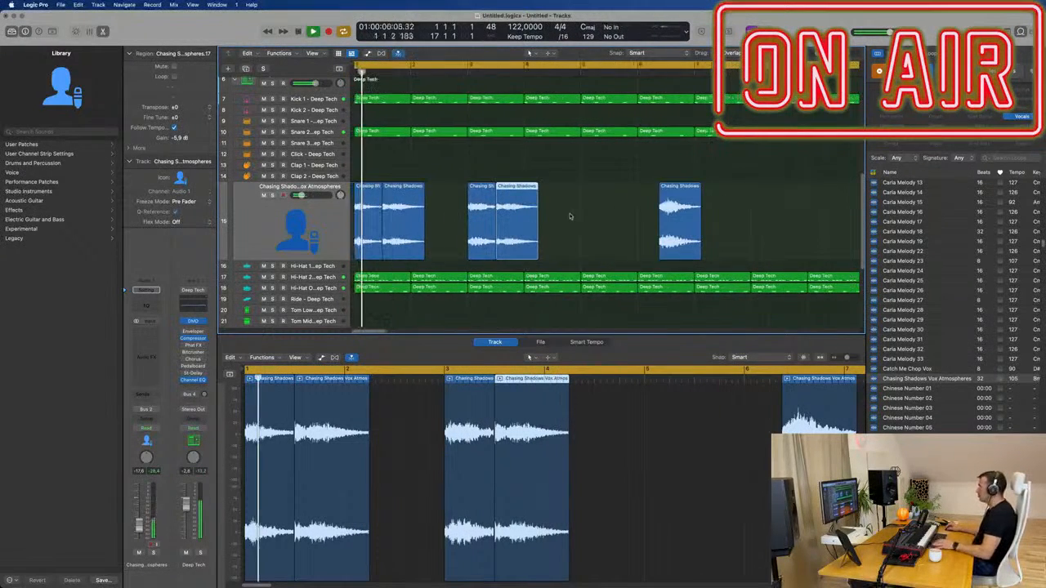
Step: Delete the spare vocal slice in bar 6
key(z)
key(z)
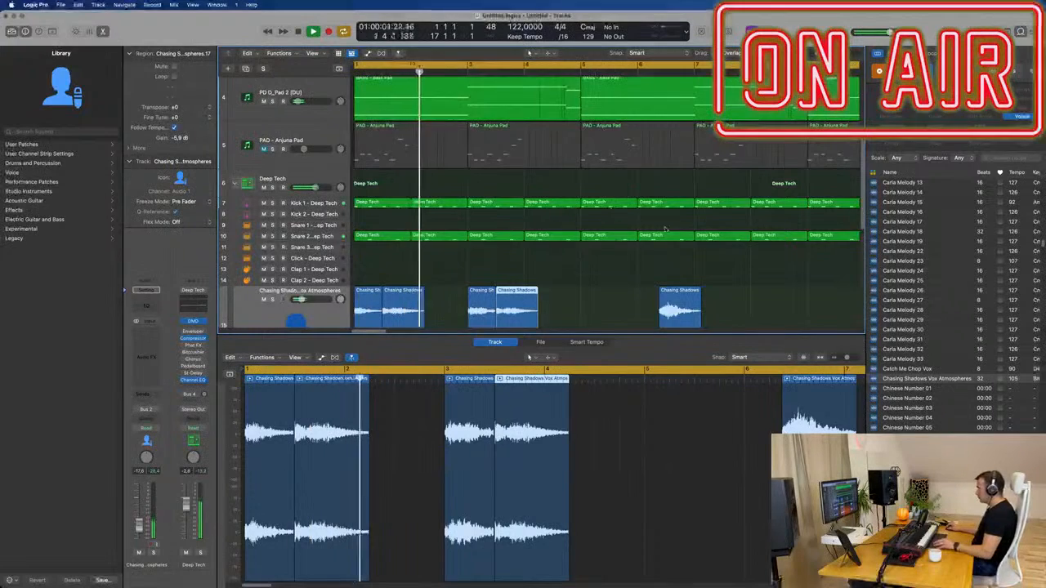
key(Delete)
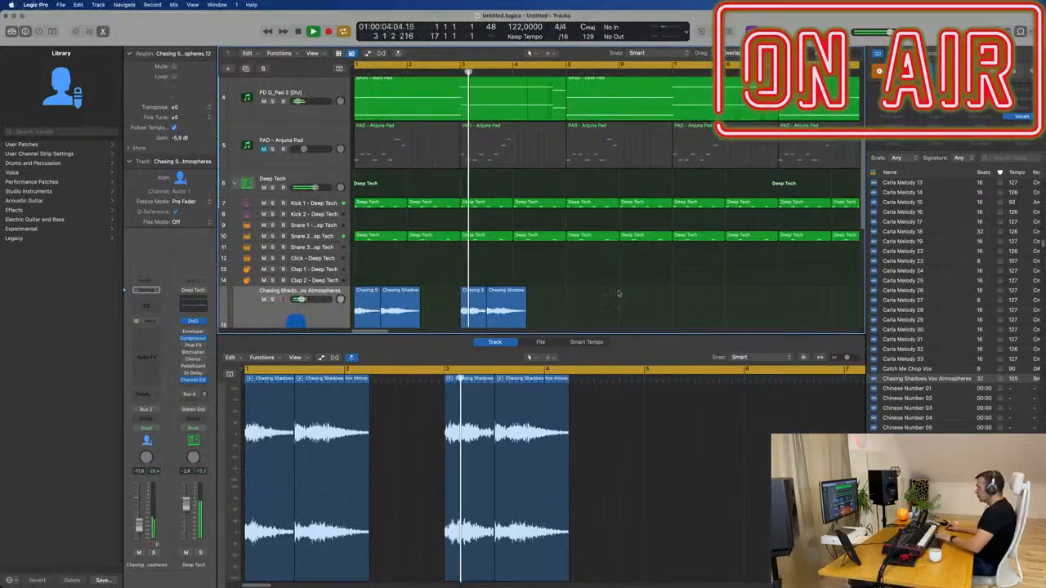
scroll(605, 290, down, 1)
scroll(605, 290, down, 2)
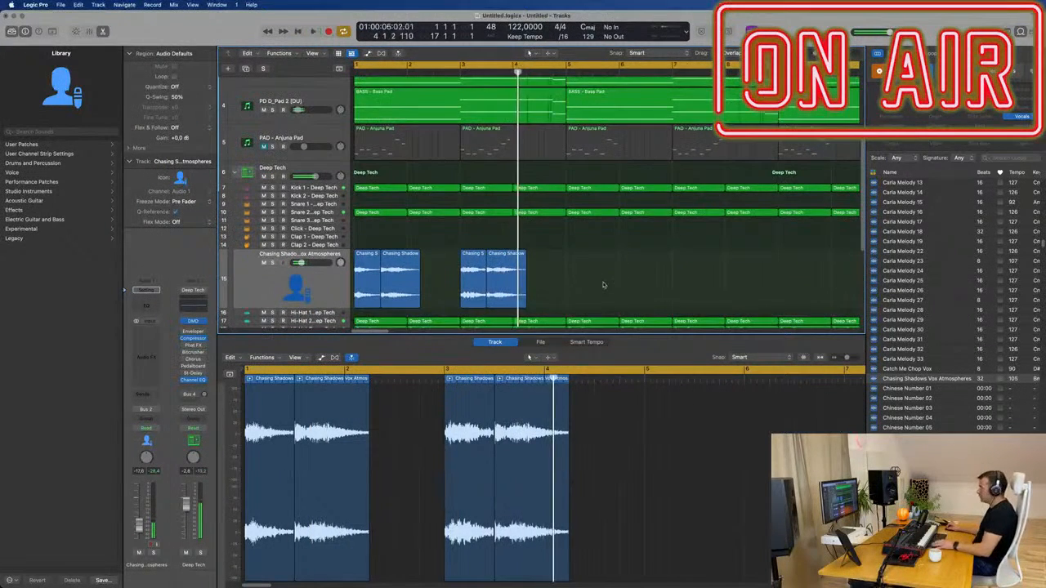
Step: Select all four vocal slices and copy them to bar 5 so the pattern repeats through bars 5 to 8
key(Return)
click(334, 281)
key(space)
key(space)
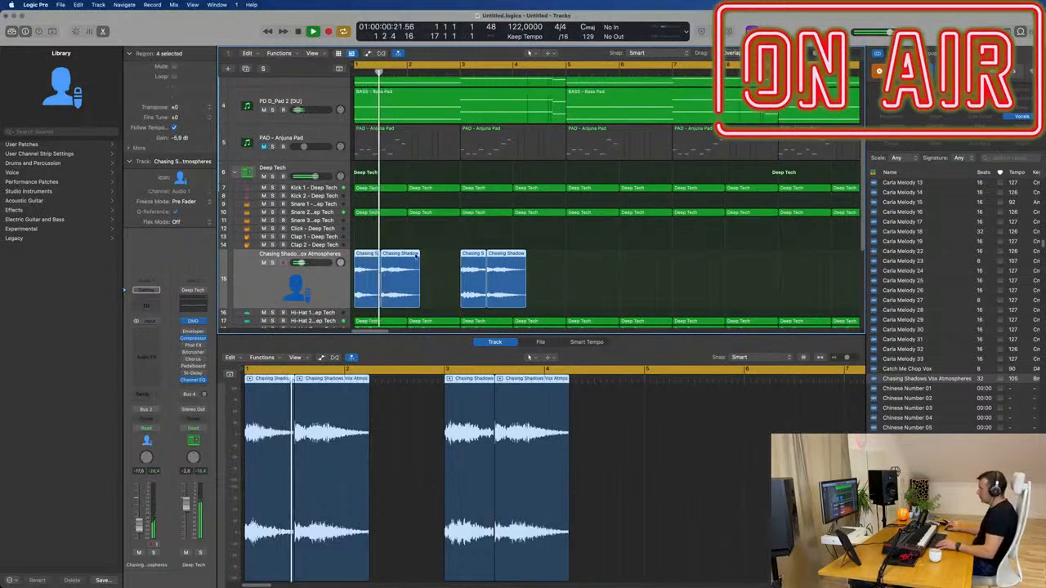
drag(393, 256, 602, 260)
scroll(602, 259, down, 4)
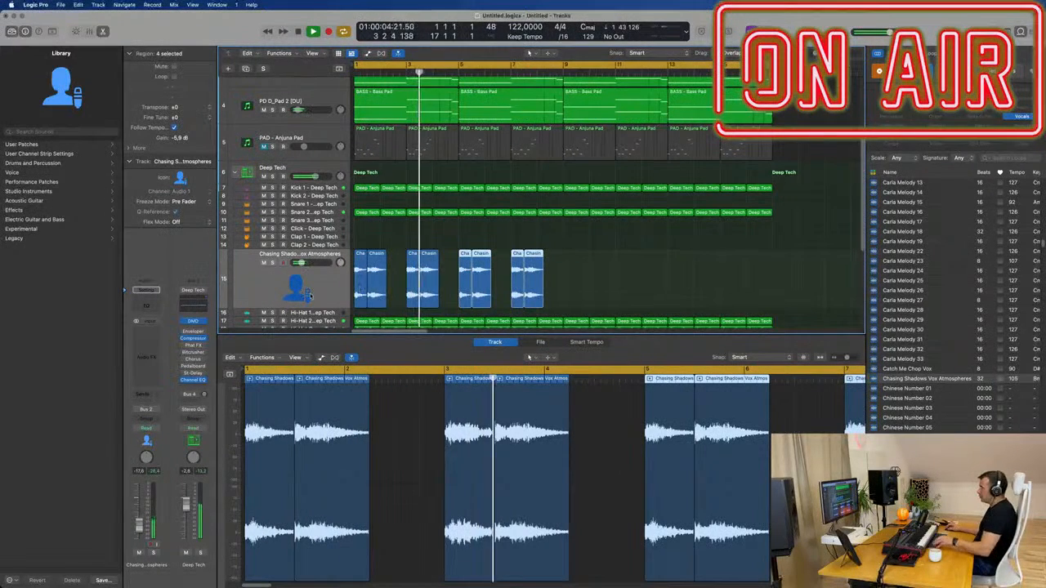
Step: Set the vocal channel's volume to -14.0 dB during playback and add a send to Bus 5 → Aux 5
key(Return)
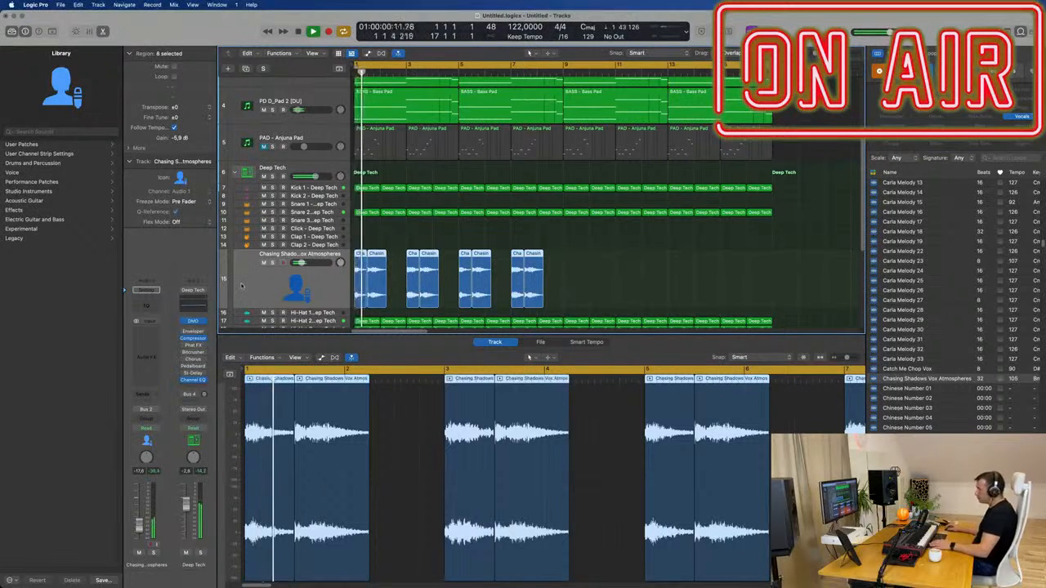
key(Return)
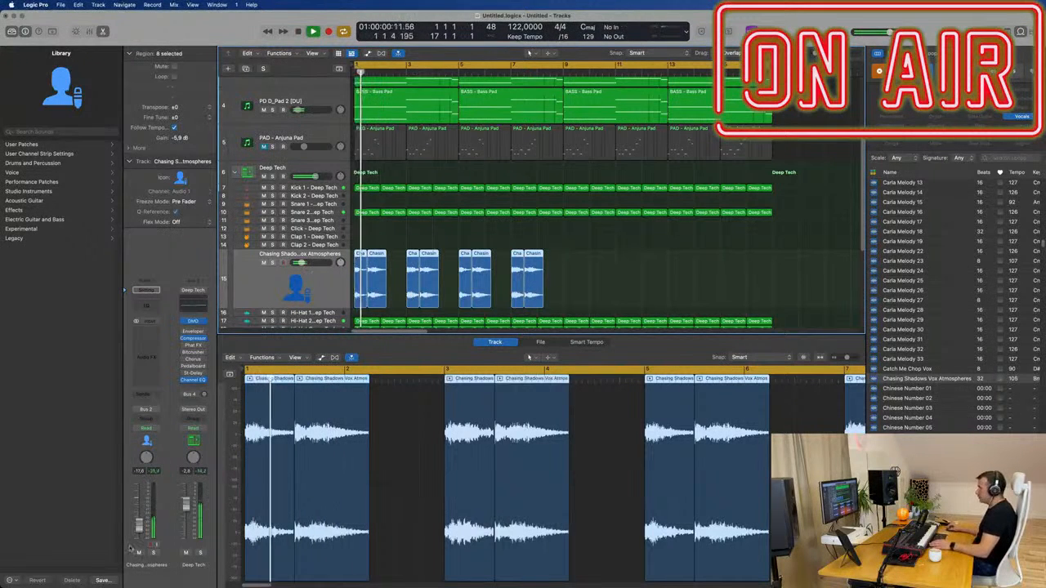
click(145, 411)
mouse_move(151, 407)
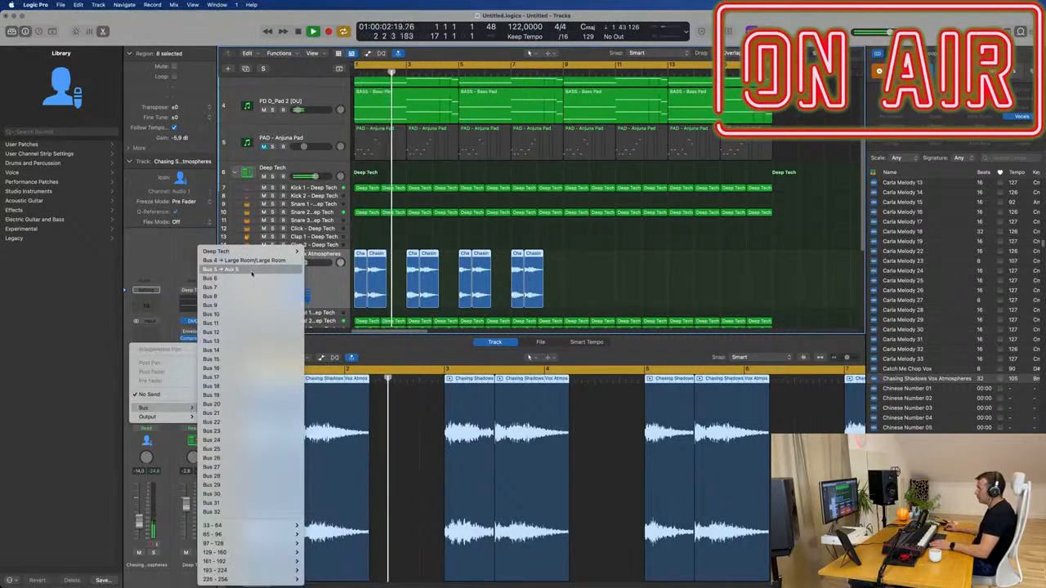
click(220, 269)
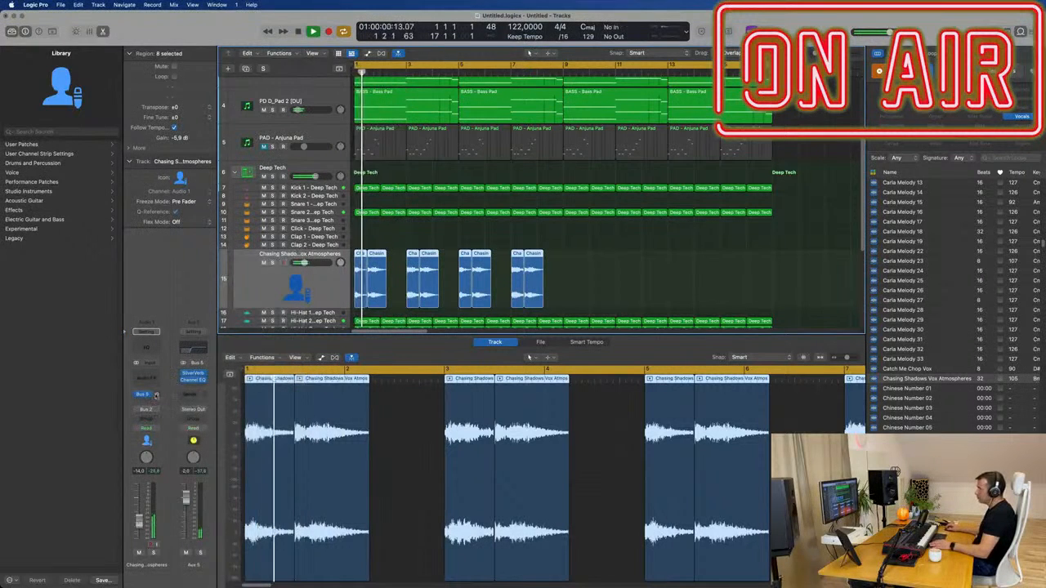
Step: Raise the vocal channel's Bus 5 send level while replaying from the start, and lower it slightly to balance the effect
key(Return)
drag(157, 395, 161, 384)
key(Return)
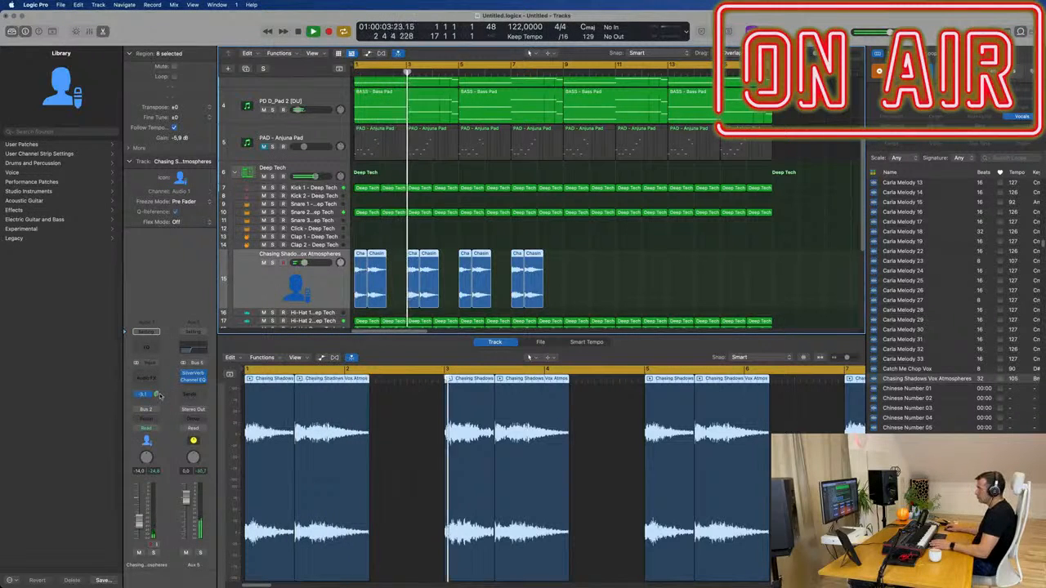
drag(157, 395, 156, 401)
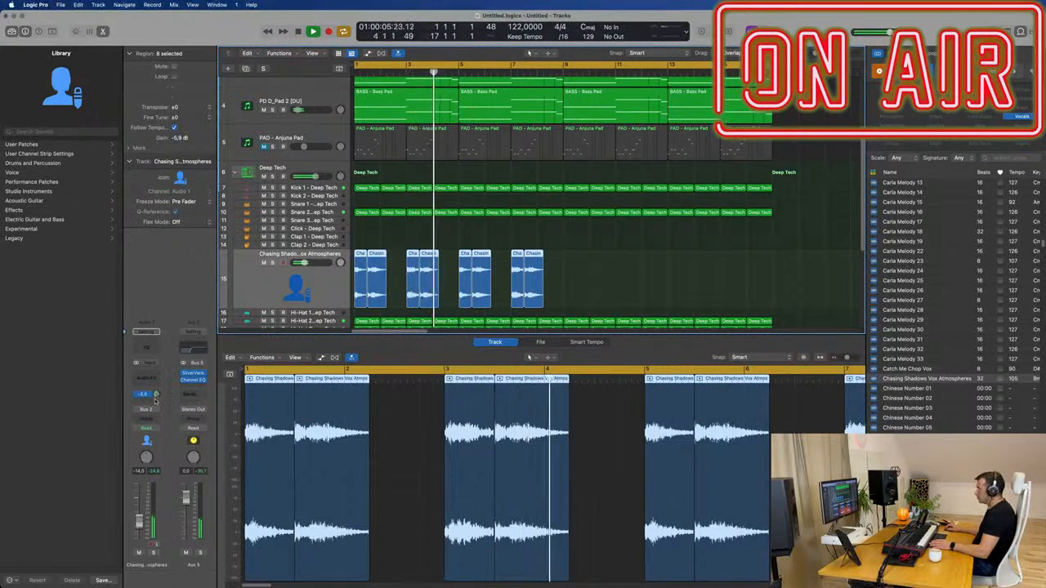
Step: Lower the vocal channel's volume to -16.2 dB and replay the arrangement from the start
key(space)
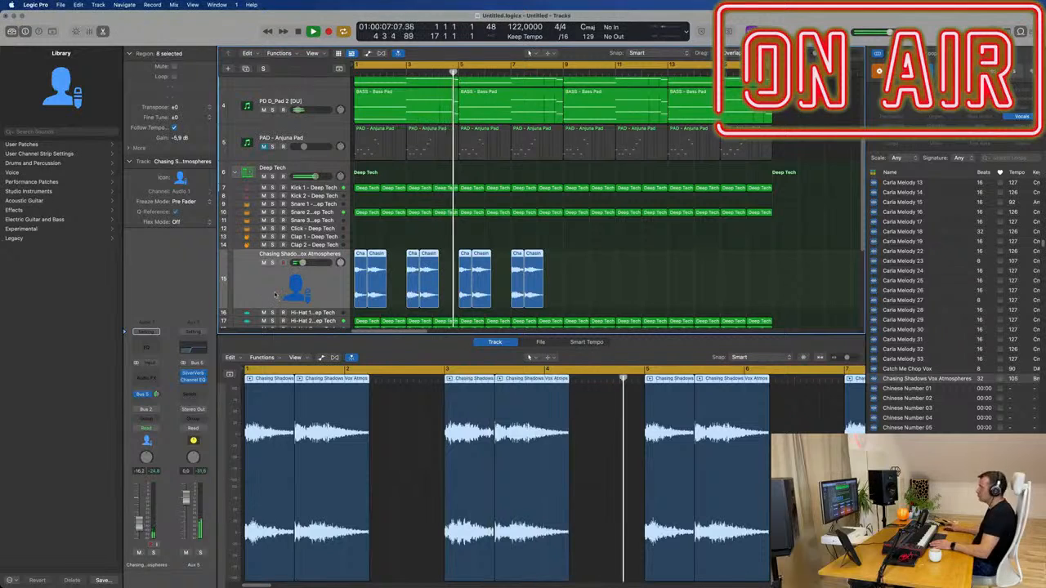
key(Return)
key(space)
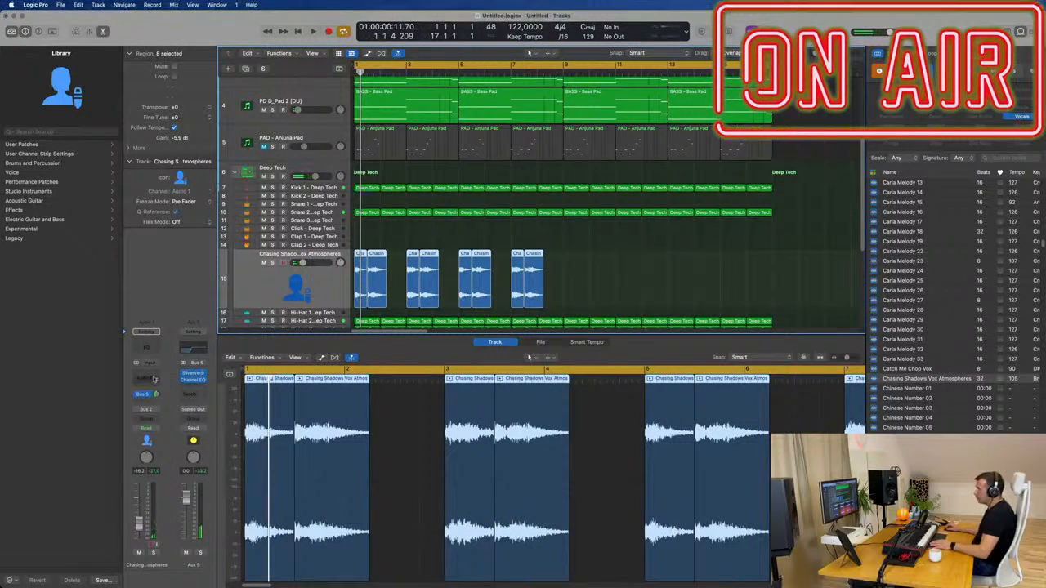
Step: Insert Remix FX on the vocal channel and try out its Filter and Repeater pads during playback
click(154, 379)
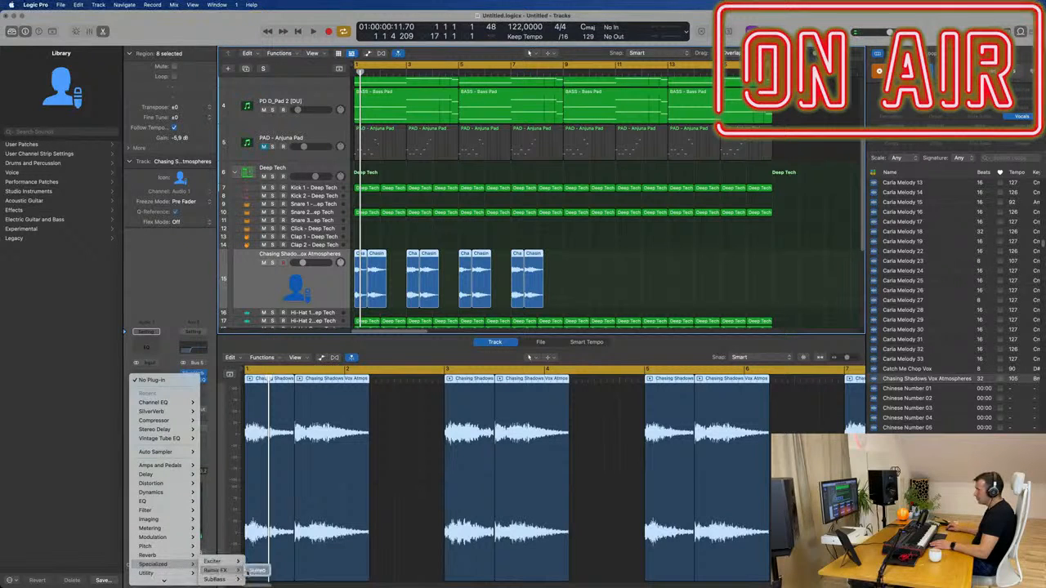
click(253, 571)
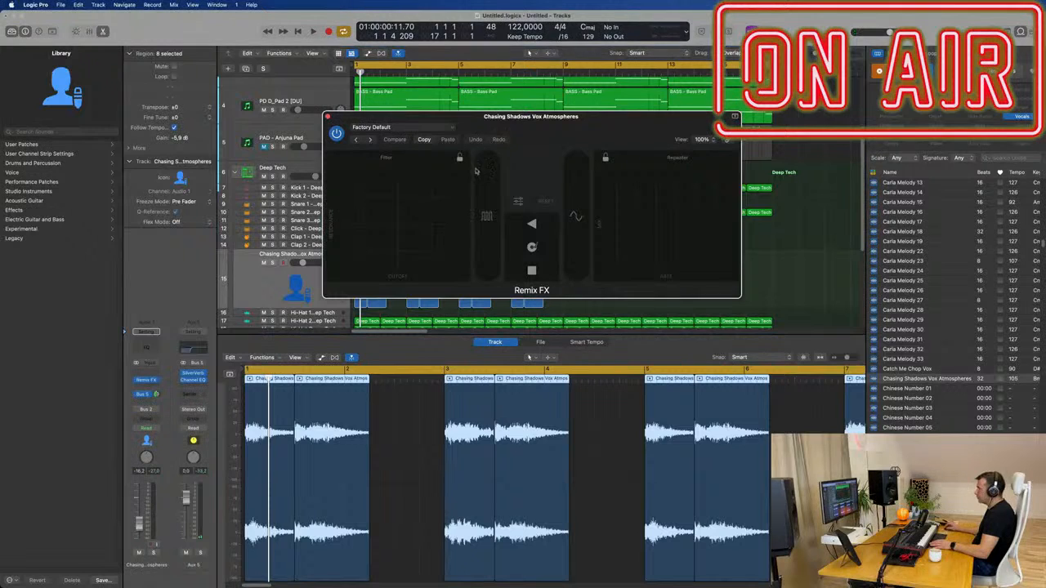
drag(580, 121, 530, 155)
drag(360, 259, 393, 209)
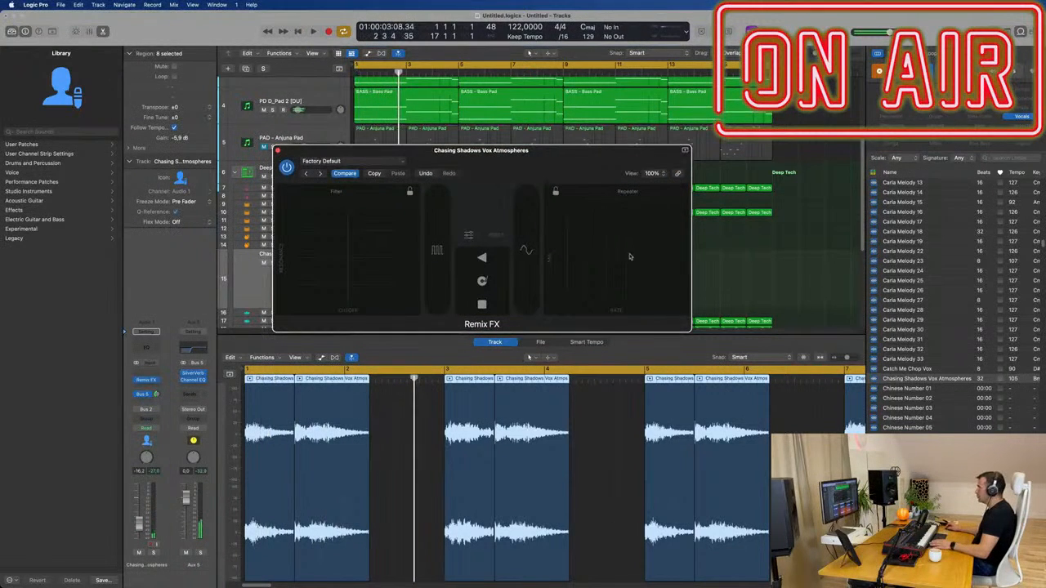
drag(629, 257, 576, 281)
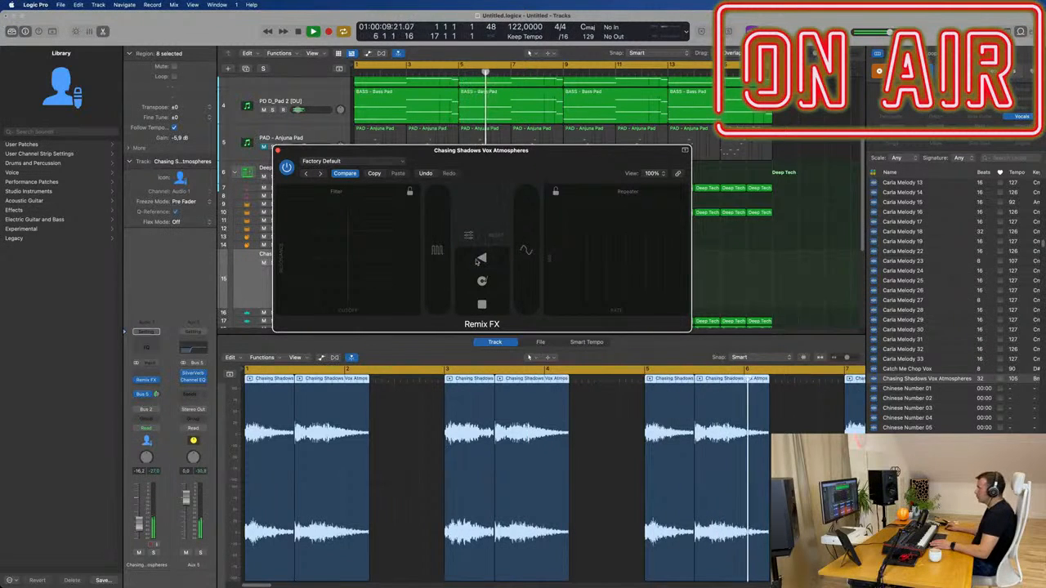
key(space)
drag(429, 157, 637, 172)
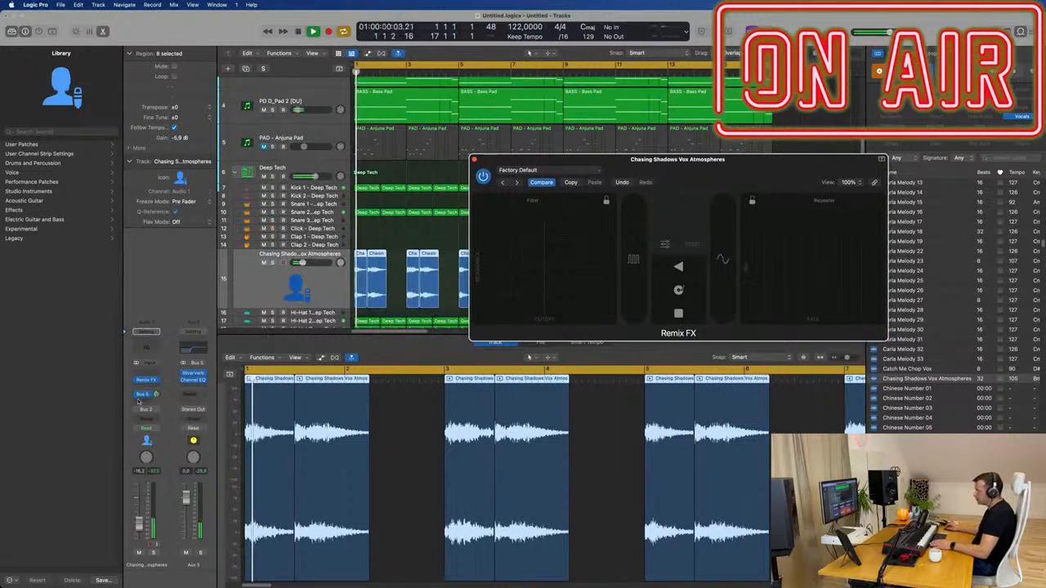
Step: Replace Remix FX on the vocal channel with the Pitch Shifter plug-in and look through its presets
click(151, 380)
mouse_move(212, 539)
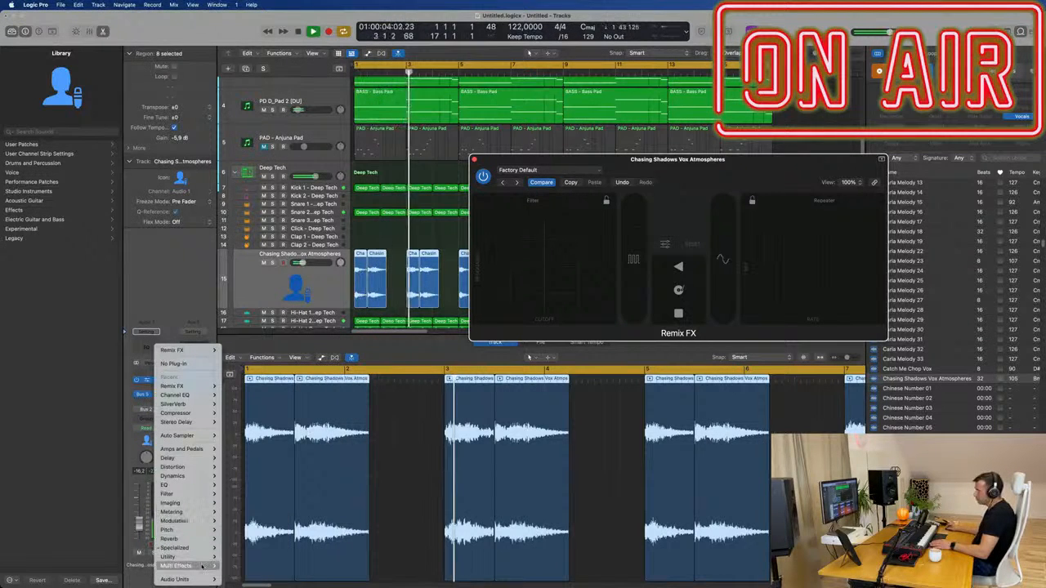
mouse_move(204, 559)
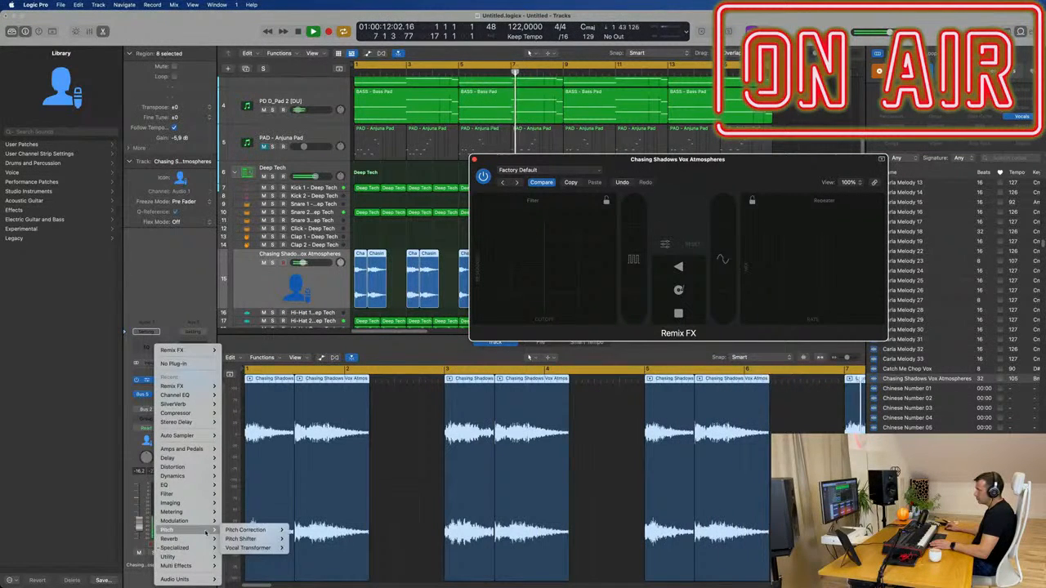
click(307, 539)
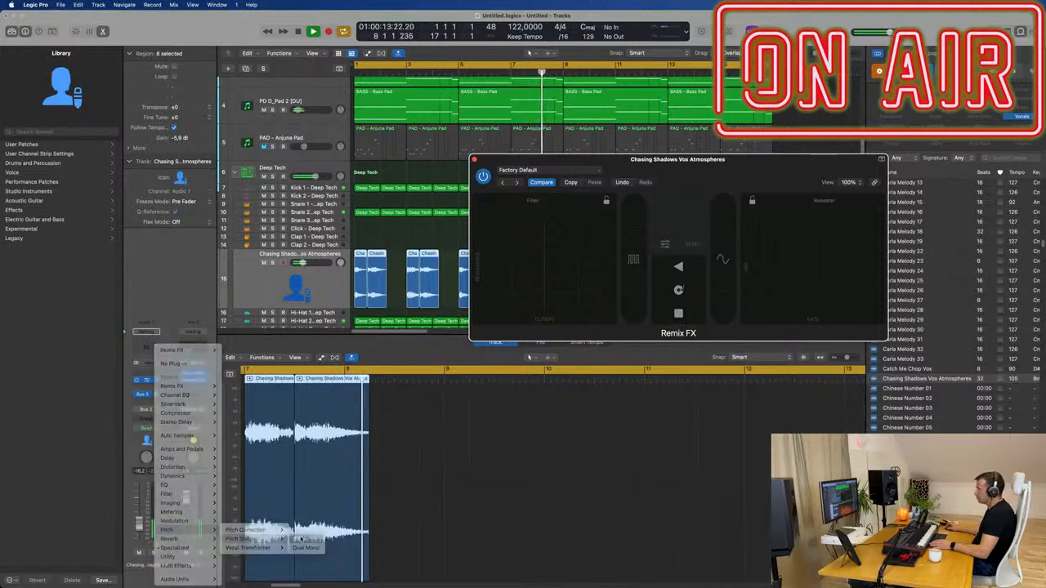
drag(636, 161, 723, 166)
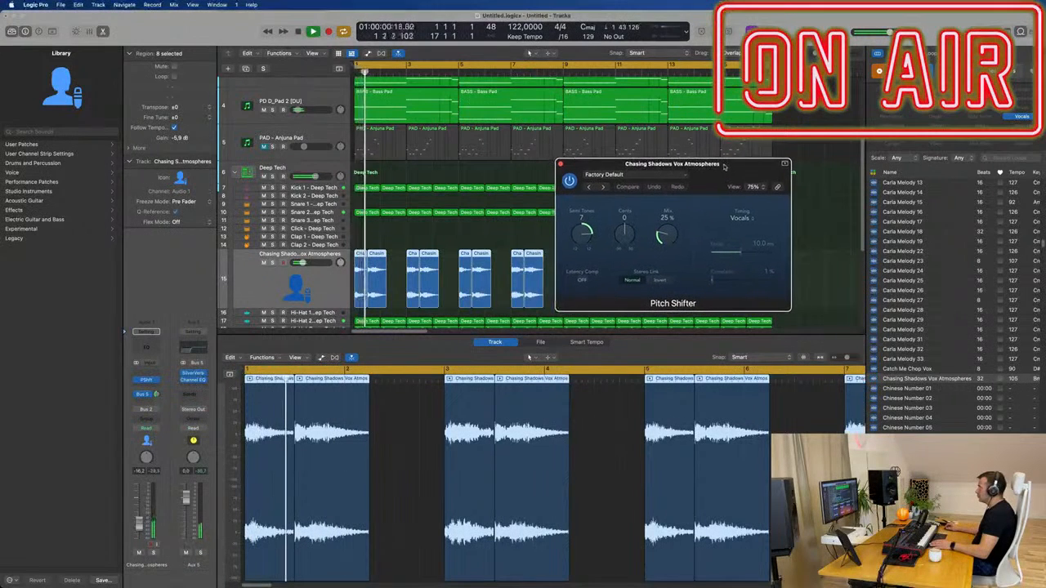
click(654, 175)
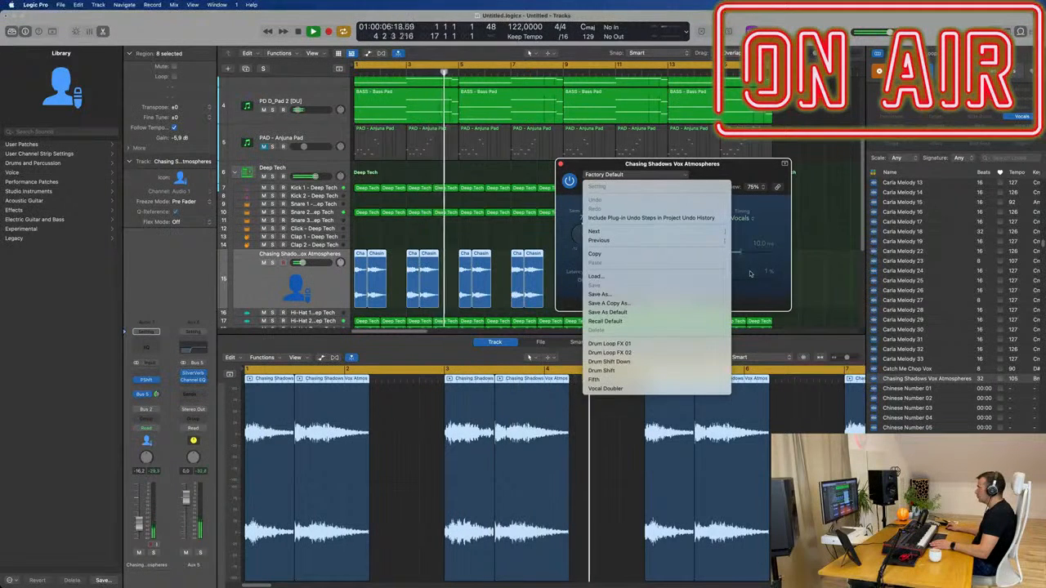
click(750, 274)
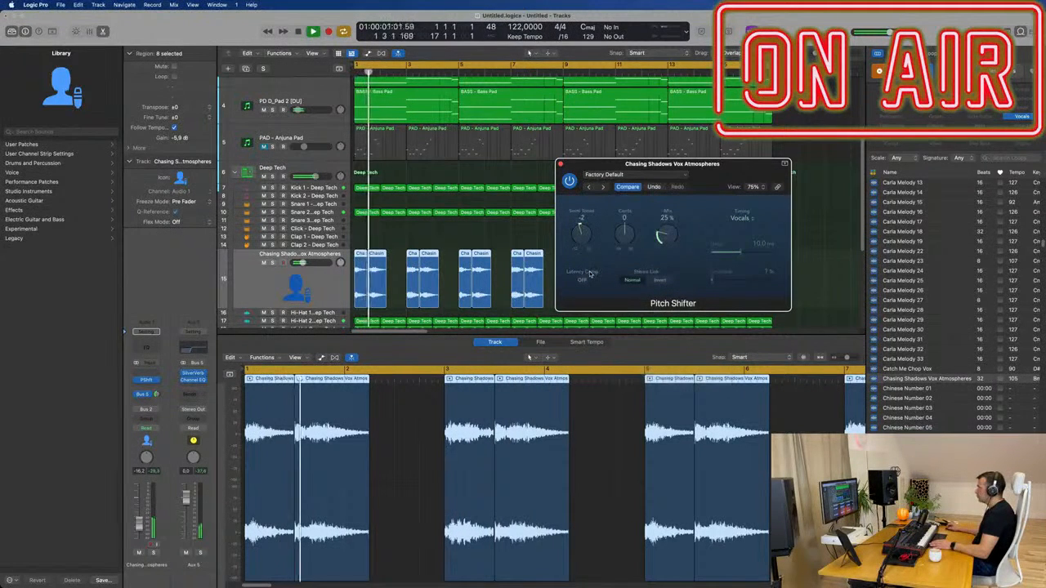
Step: Set the Pitch Shifter to -12 semitones and 100% mix with latency compensation on, and raise the vocal channel's volume to -10.0 dB
drag(704, 178, 463, 177)
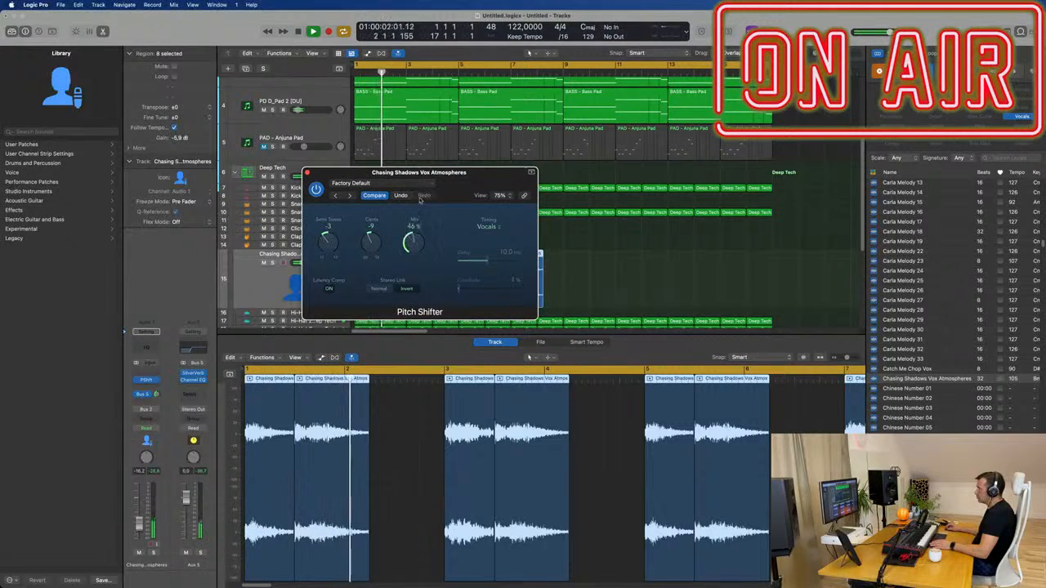
drag(466, 174, 521, 174)
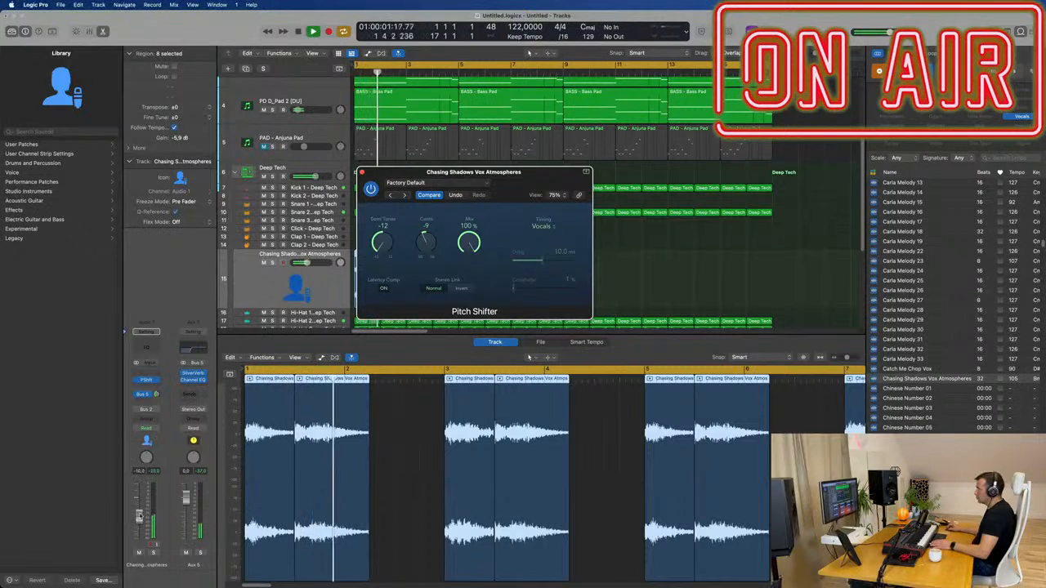
key(space)
Step: Change the Pitch Shifter to -6 semitones and 0 cents while listening to the vocal
drag(389, 240, 390, 226)
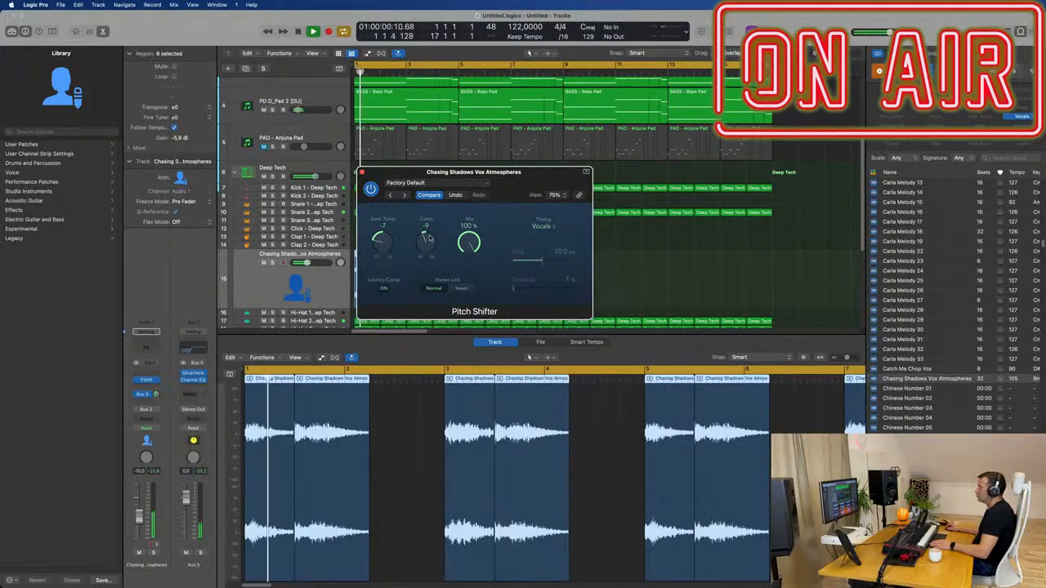
drag(426, 239, 431, 227)
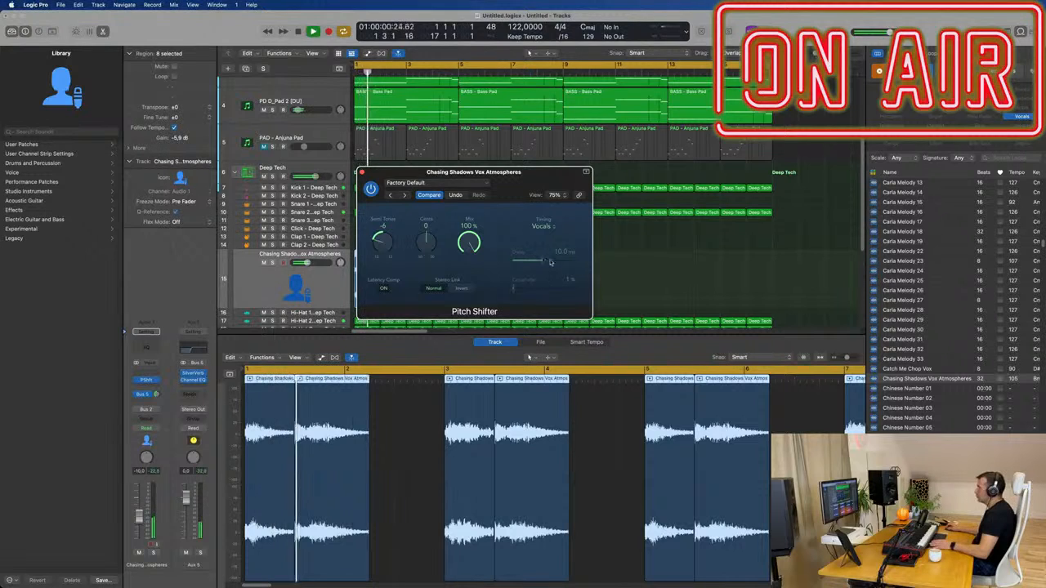
click(541, 226)
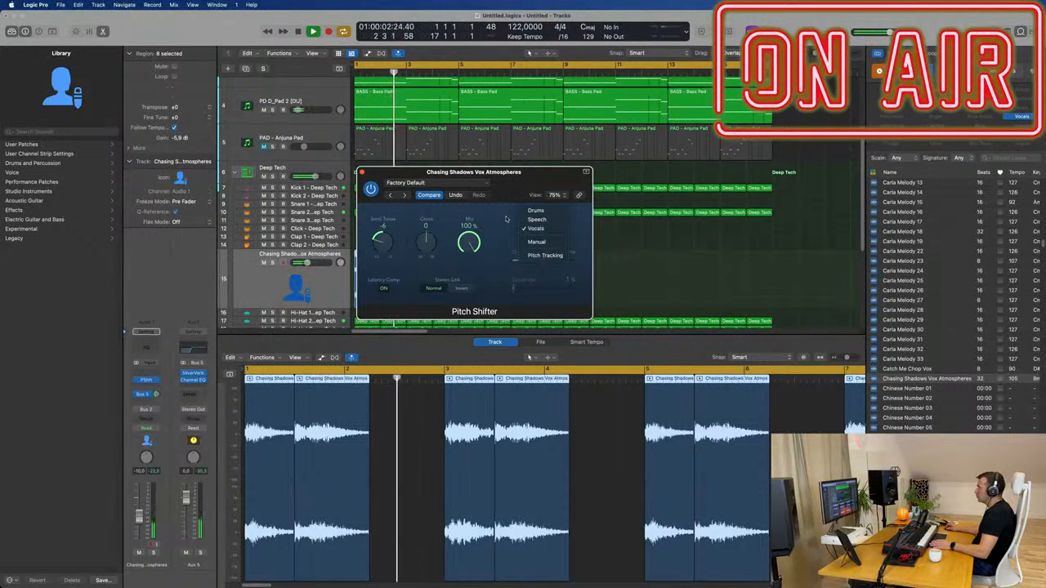
click(506, 219)
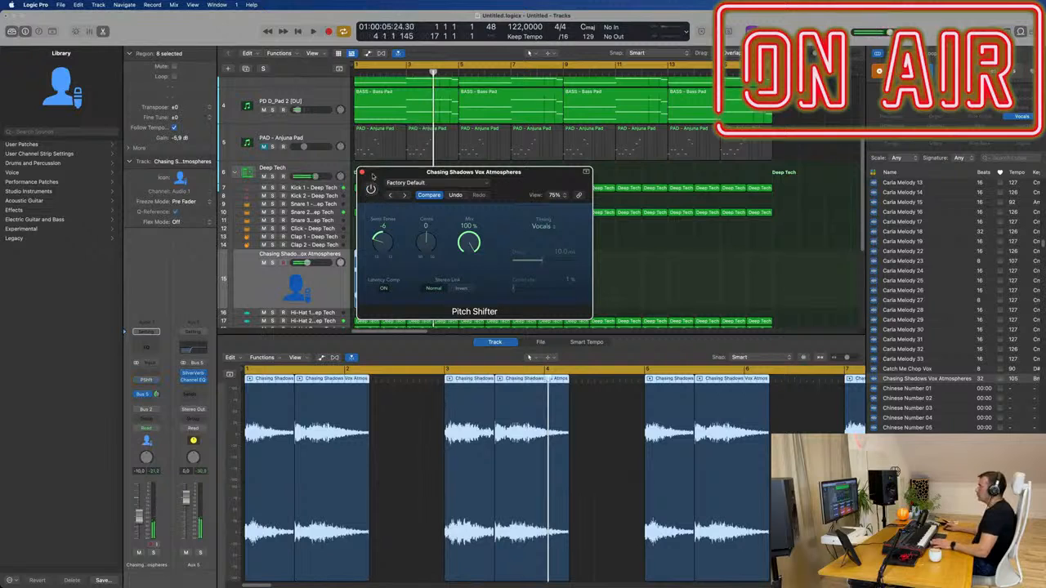
Step: Bypass and close the Pitch Shifter, and lower the vocal channel's volume to -15.2 dB
click(362, 173)
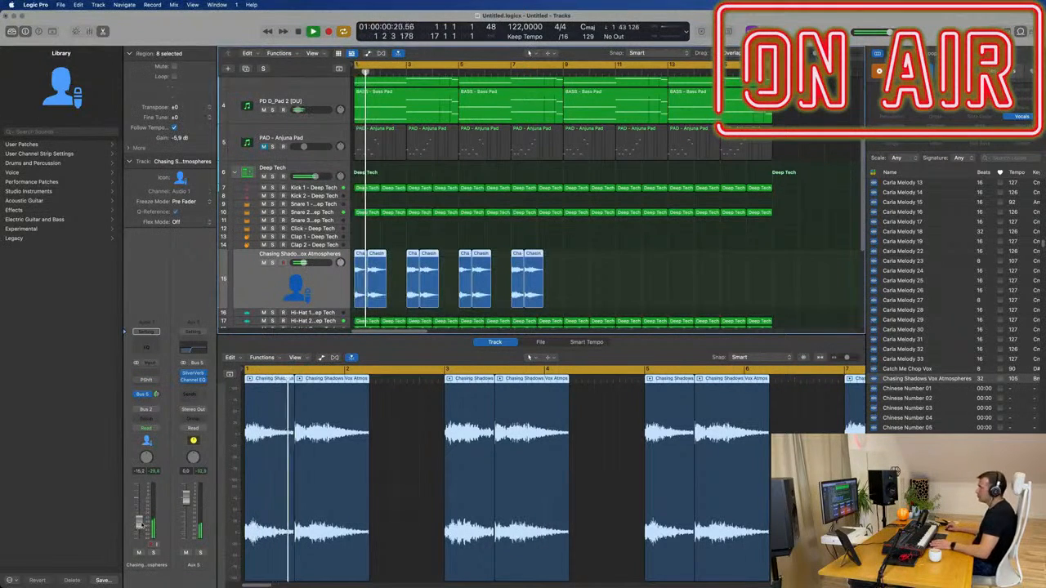
click(642, 267)
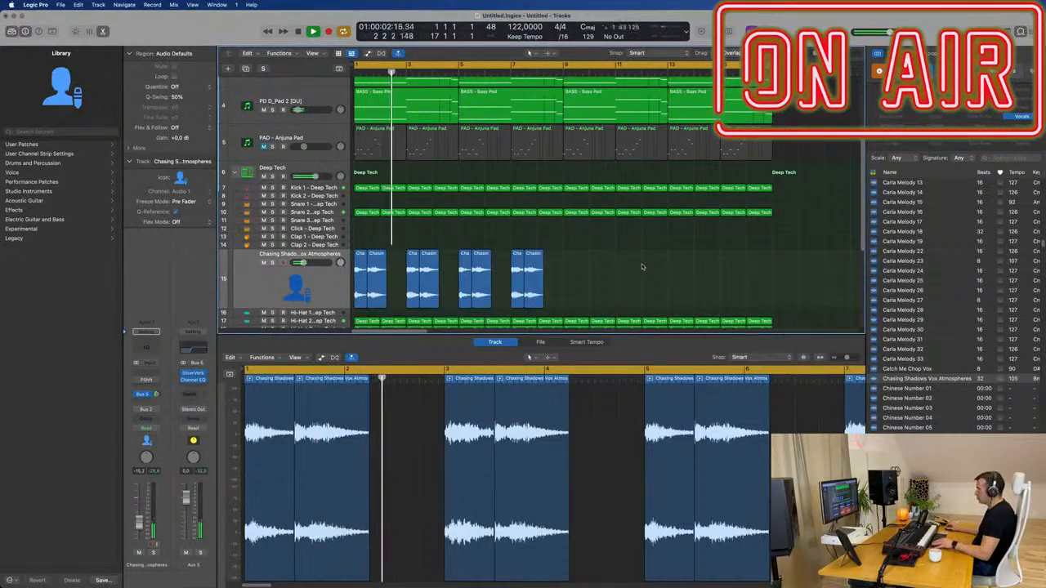
key(x)
key(x)
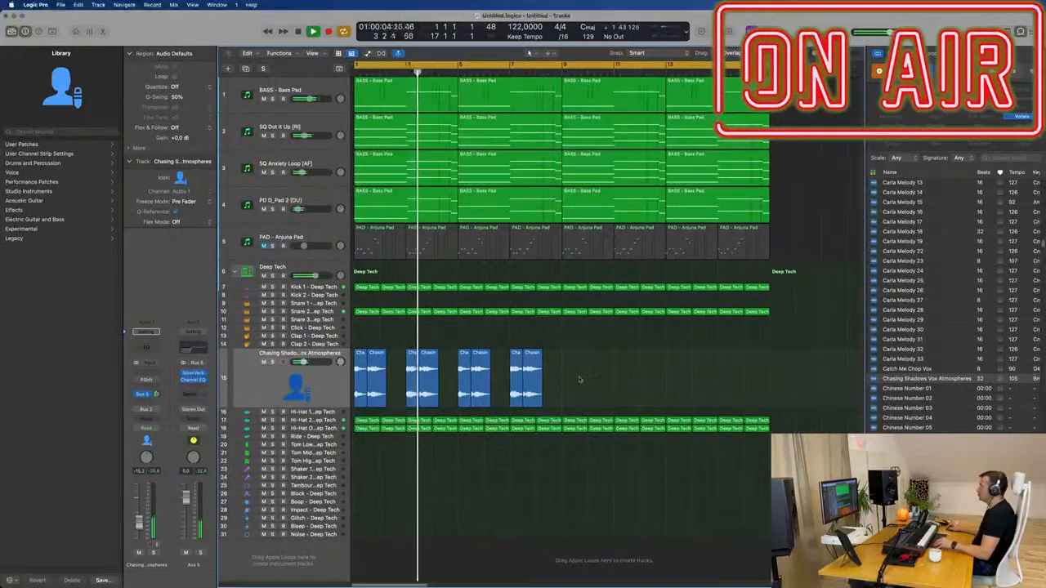
click(324, 380)
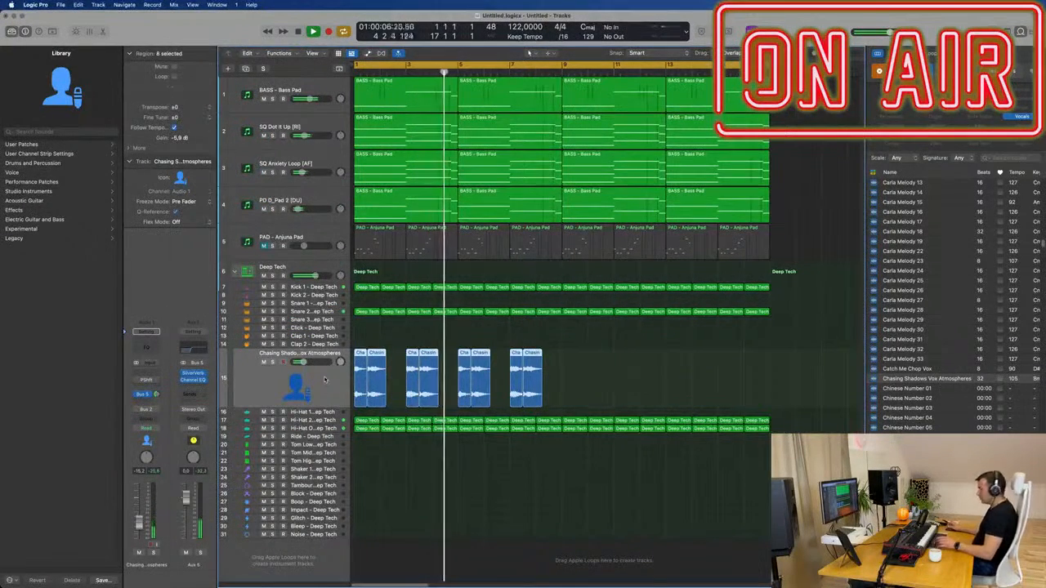
key(super+c)
key(super+v)
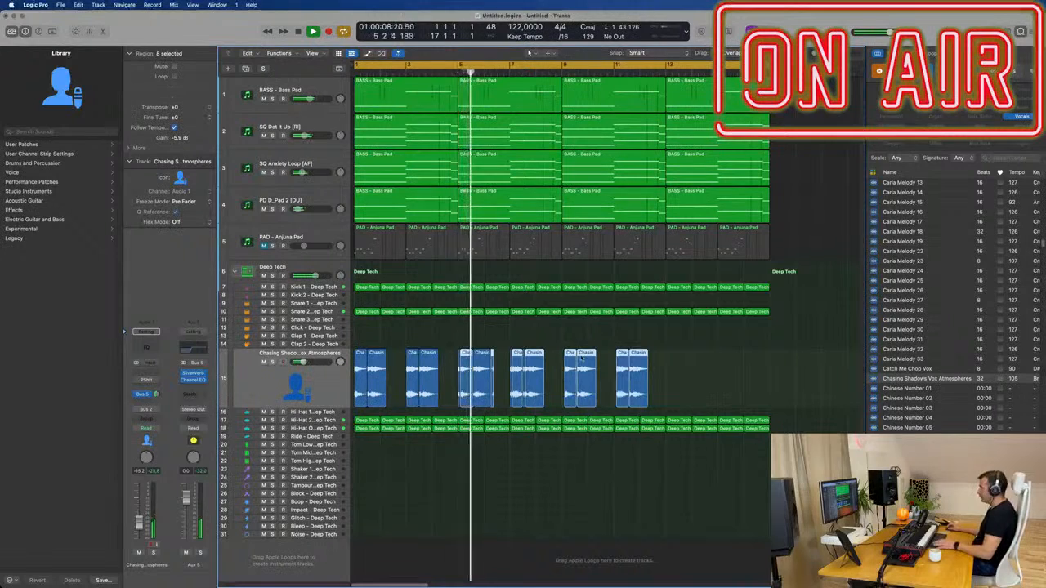
key(Delete)
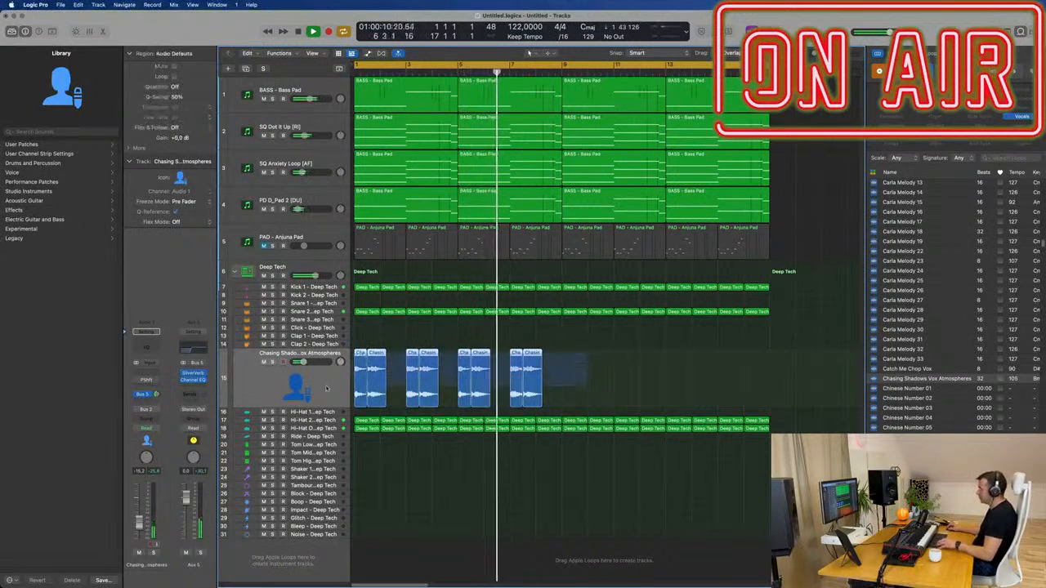
Step: Select all eight vocal slices, copy them to bar 9 so the pattern runs through bar 16, and replay from the start
drag(587, 352, 327, 388)
drag(374, 354, 589, 363)
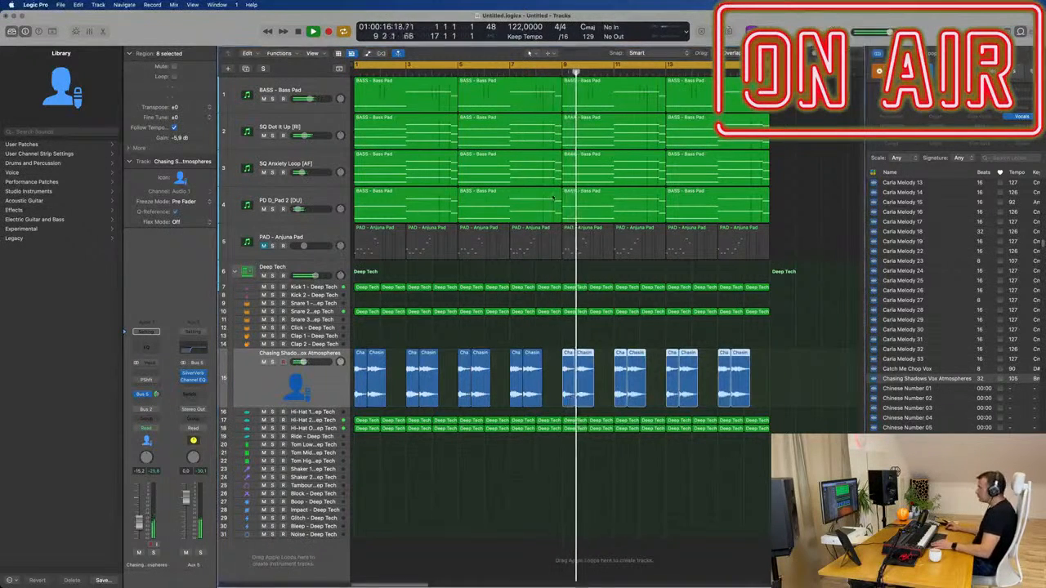
scroll(546, 261, down, 3)
key(space)
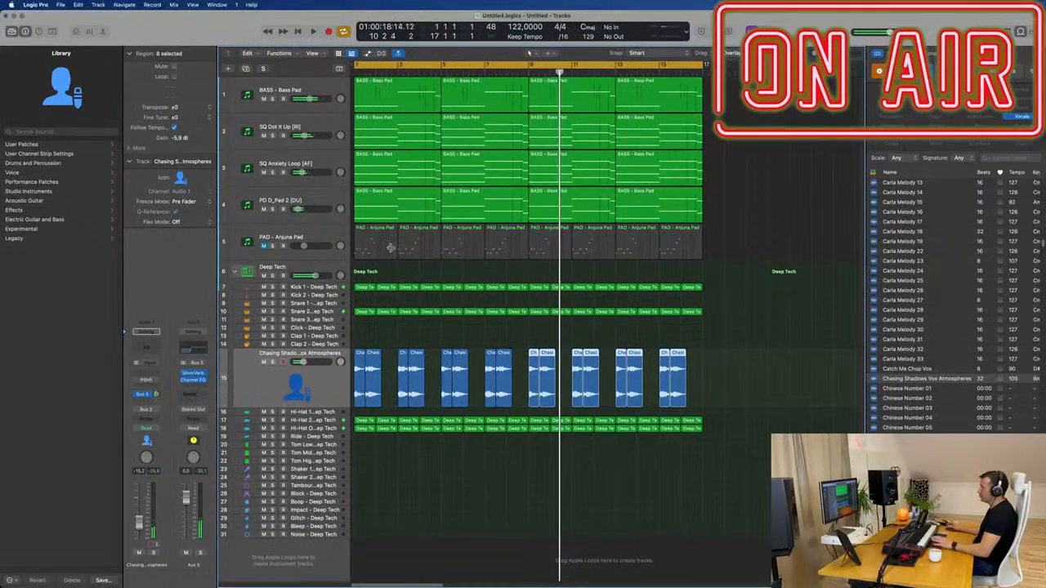
key(Return)
key(space)
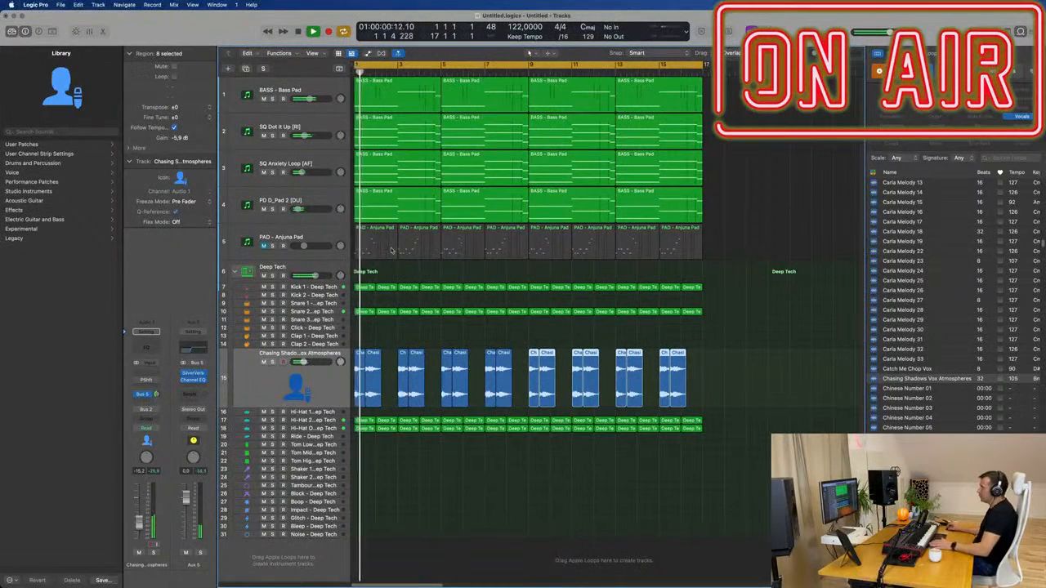
Step: Unmute the PAD - Anjuna Pad track and raise its volume to -11.2 dB while replaying from the start
click(263, 246)
key(Return)
click(327, 235)
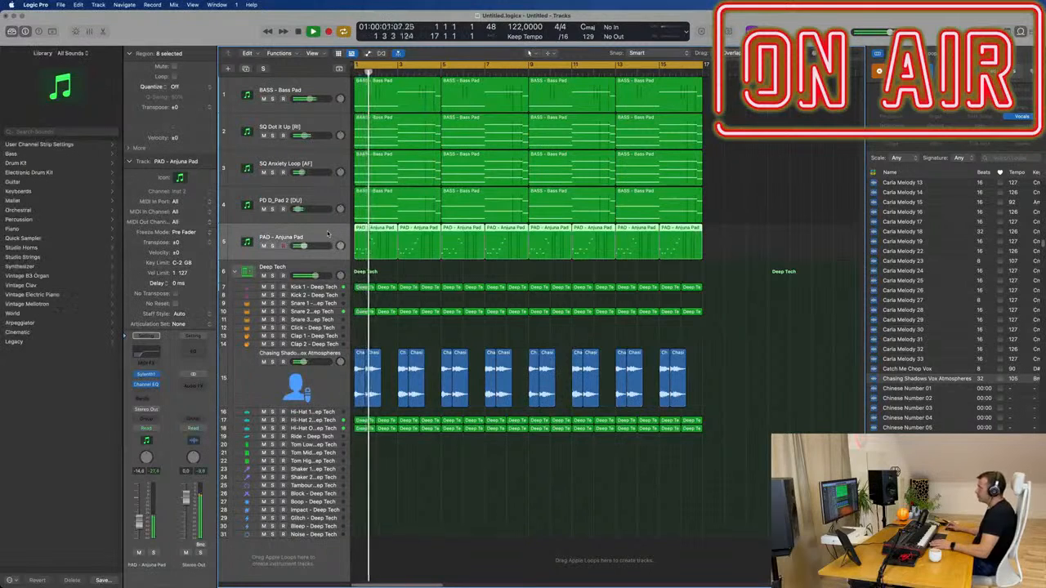
key(Return)
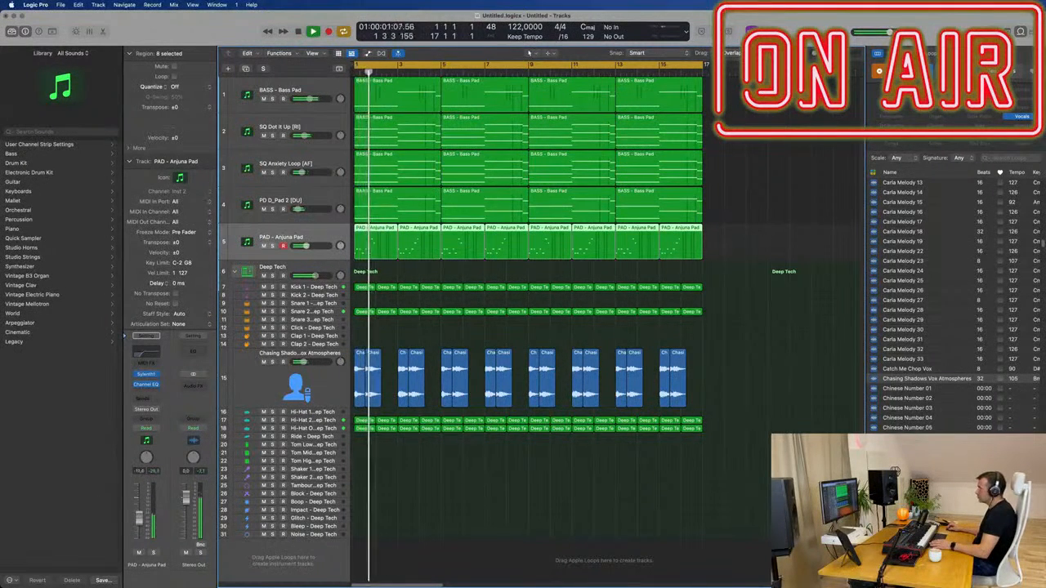
key(Return)
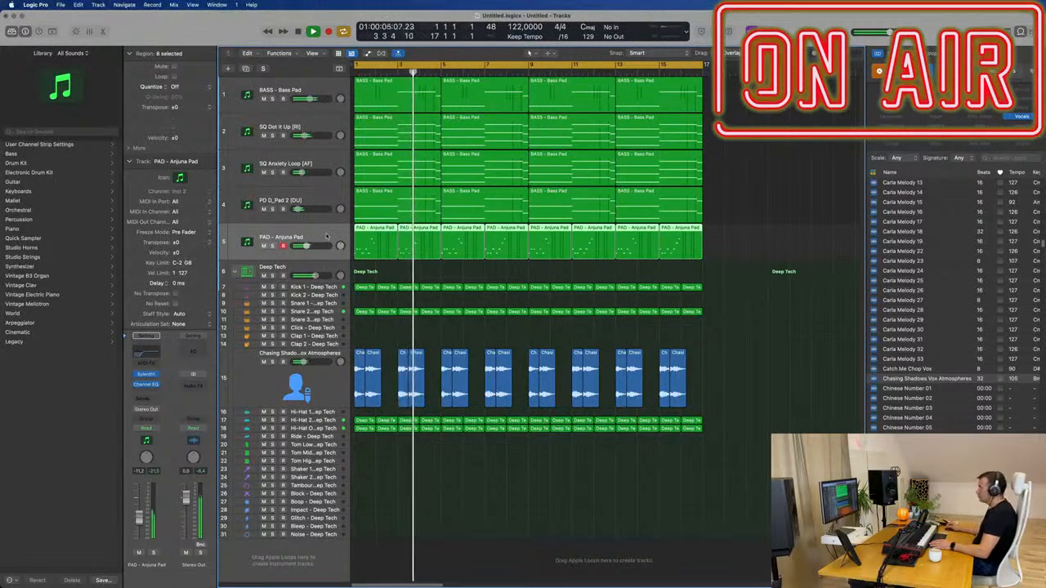
key(Return)
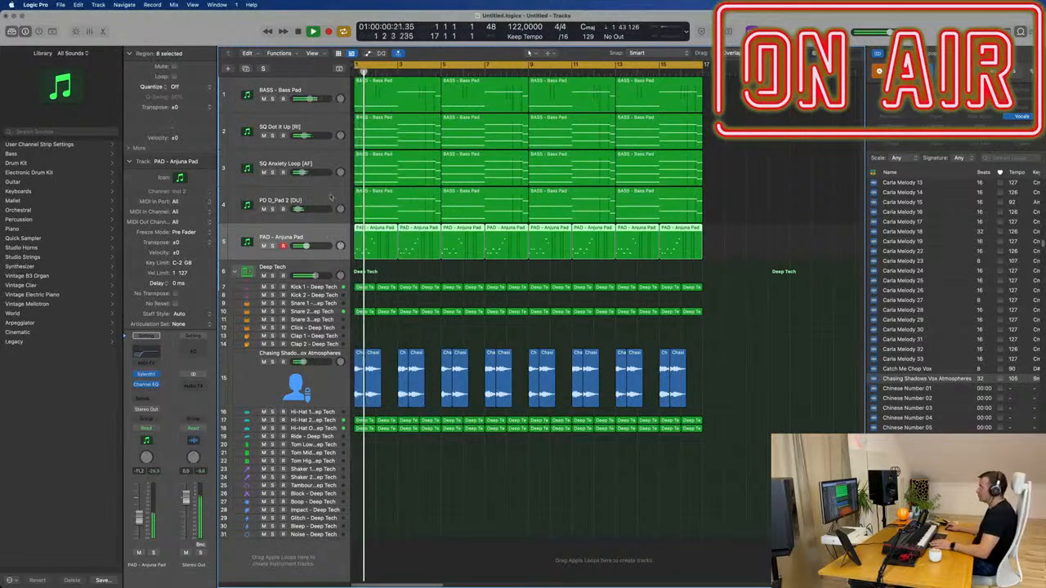
Step: Duplicate the PAD - Anjuna Pad track, copy its first region to the new track at bar 1, and open the copy's notes for editing
key(super+d)
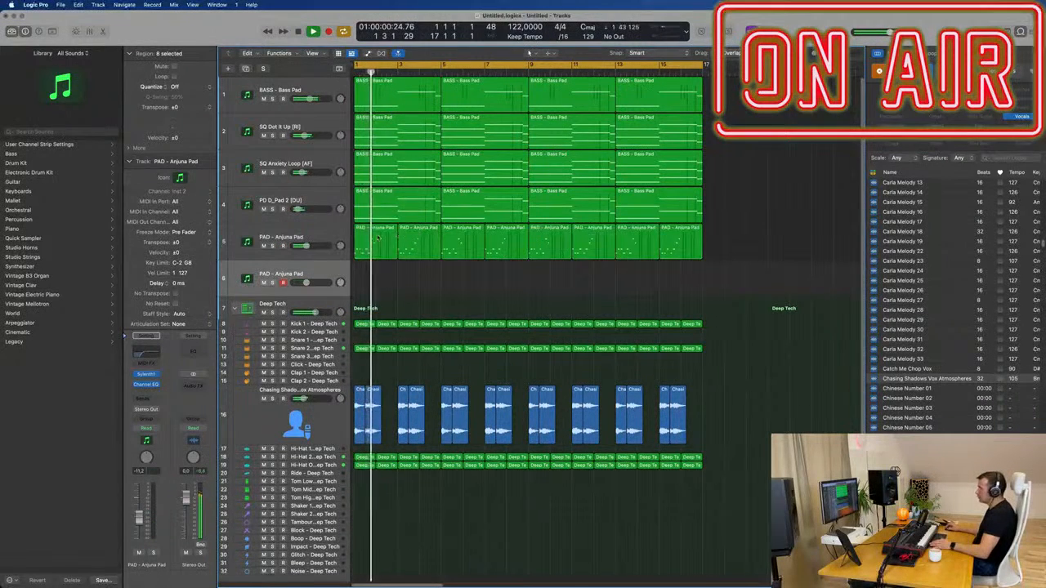
drag(378, 237, 380, 263)
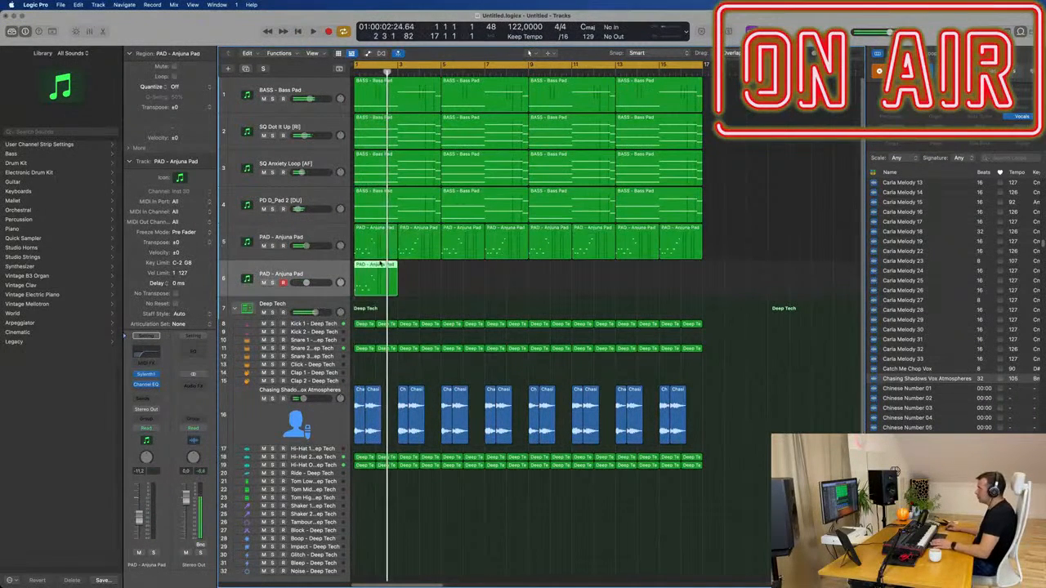
key(Return)
double_click(378, 278)
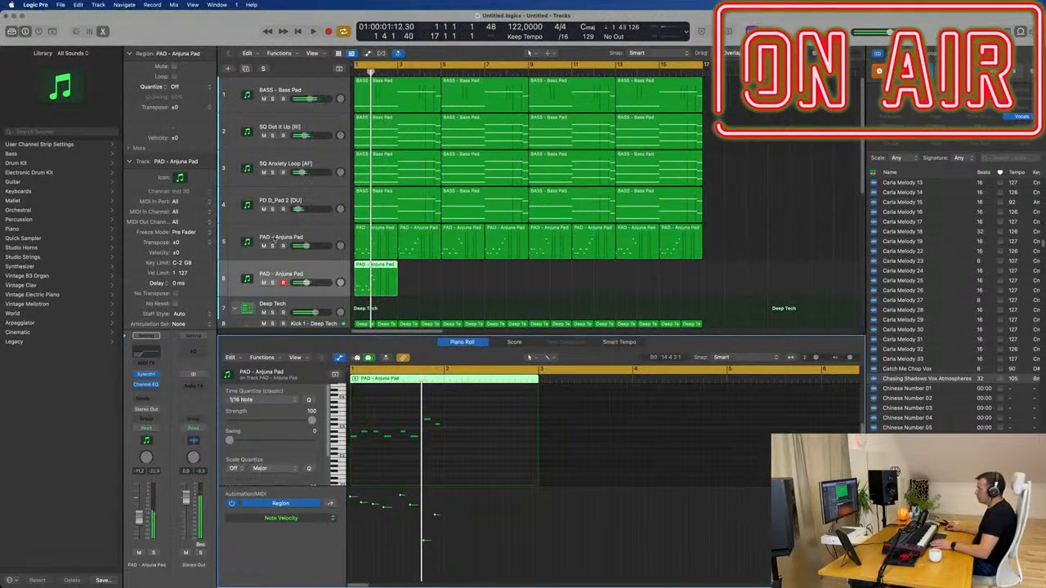
Step: Mute the original PAD - Anjuna Pad track and delete the last four notes in the duplicate's region, keeping the first four, and audition it
click(263, 246)
scroll(479, 476, up, 3)
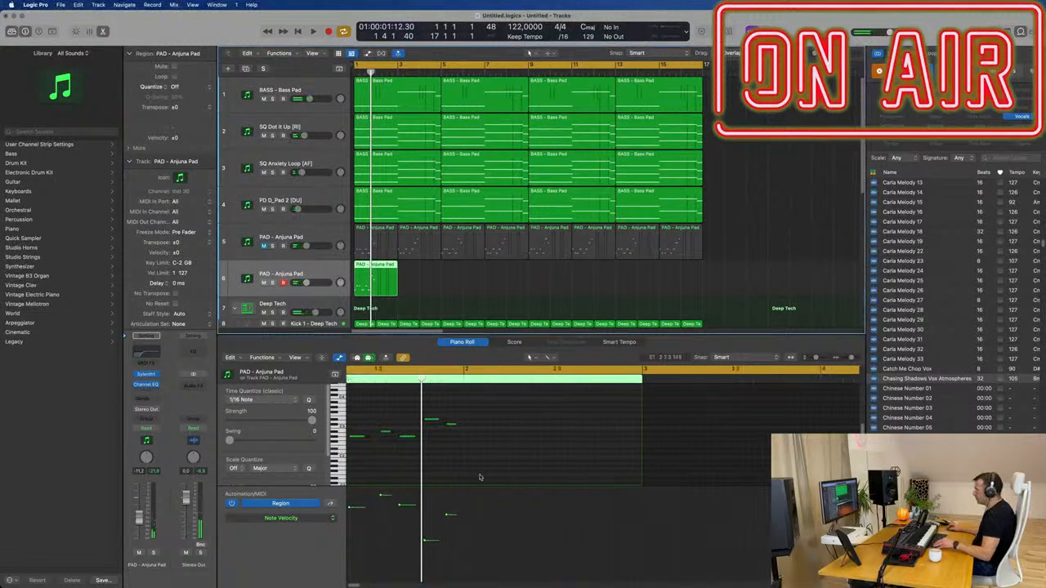
scroll(479, 476, up, 2)
scroll(480, 477, down, 3)
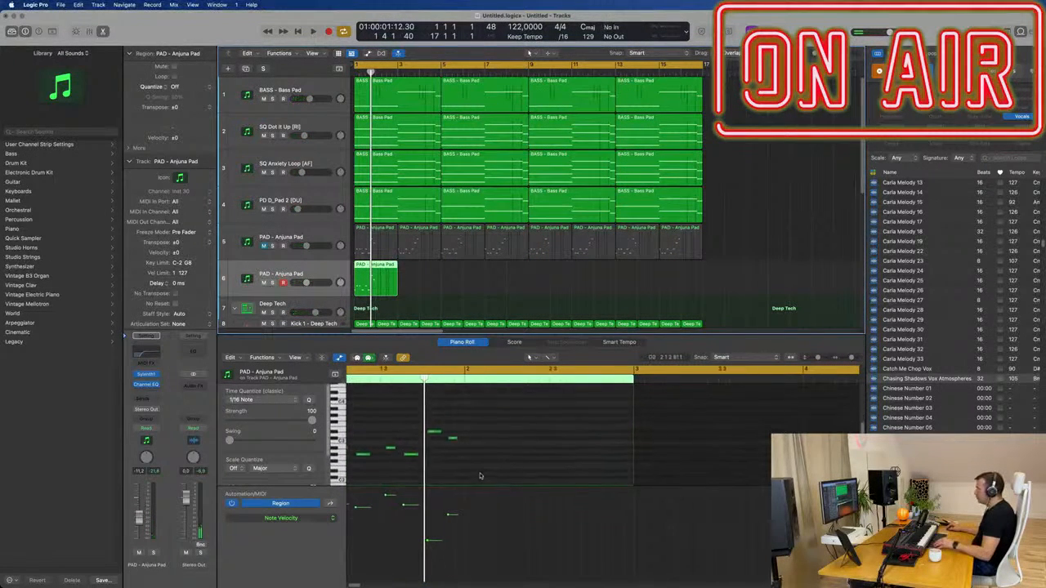
scroll(431, 455, left, 2)
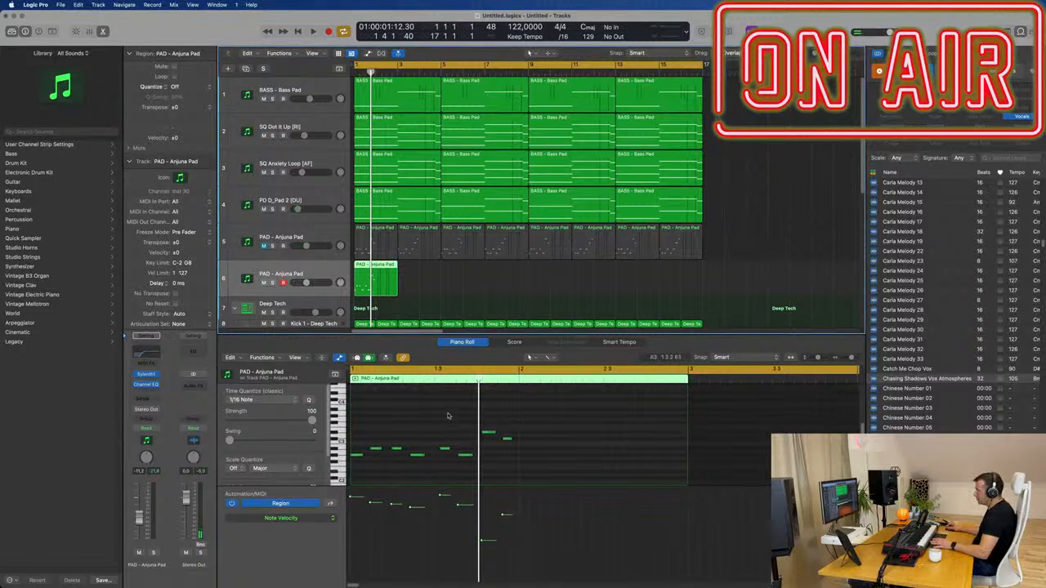
drag(437, 417, 563, 464)
drag(379, 456, 379, 439)
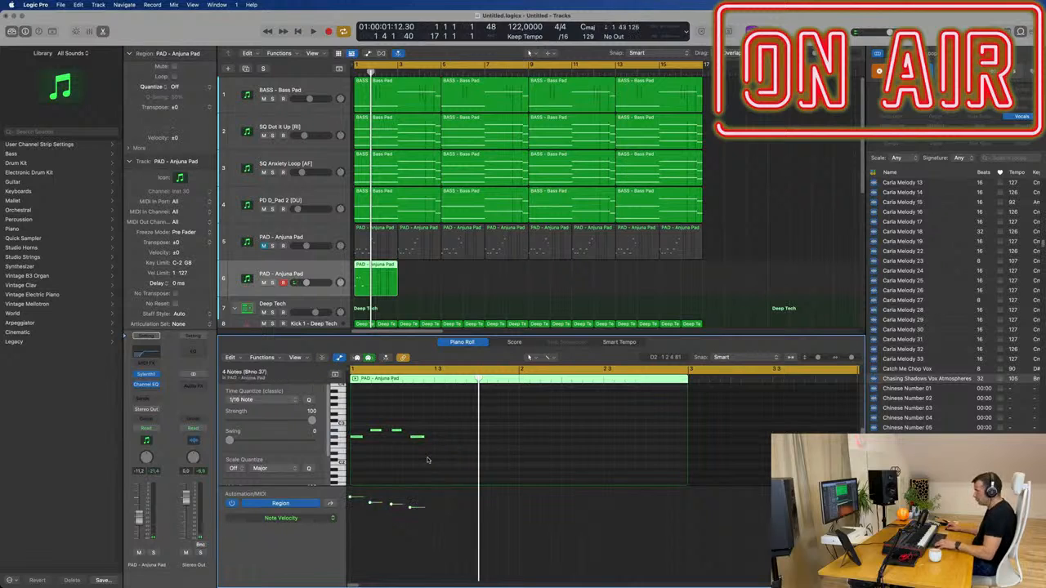
key(space)
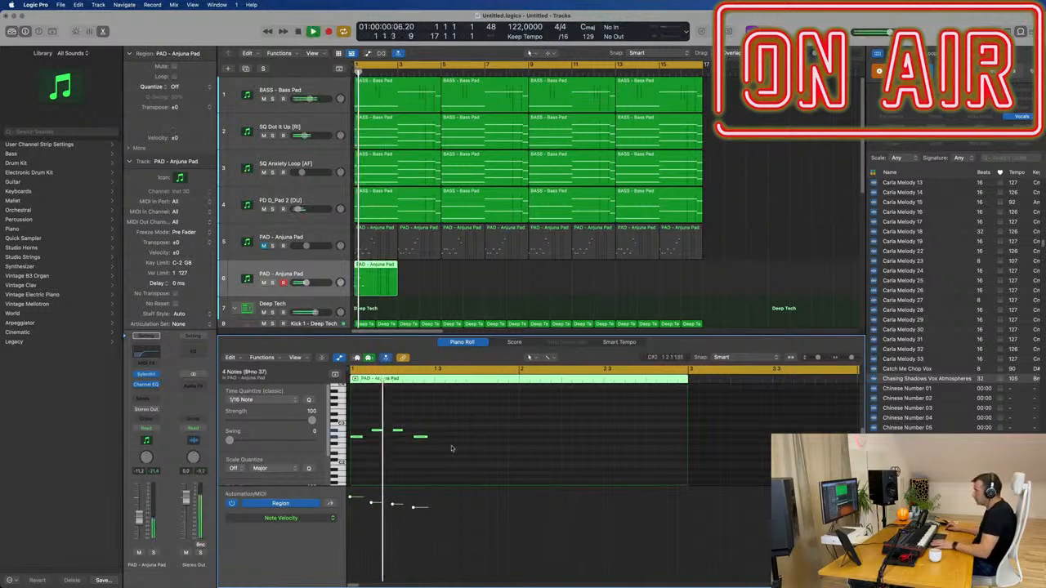
key(space)
Step: Copy the remaining notes along the Piano Roll until the four-note pattern fills both bars of the region, and replay it
drag(463, 420, 444, 444)
drag(551, 416, 528, 441)
key(space)
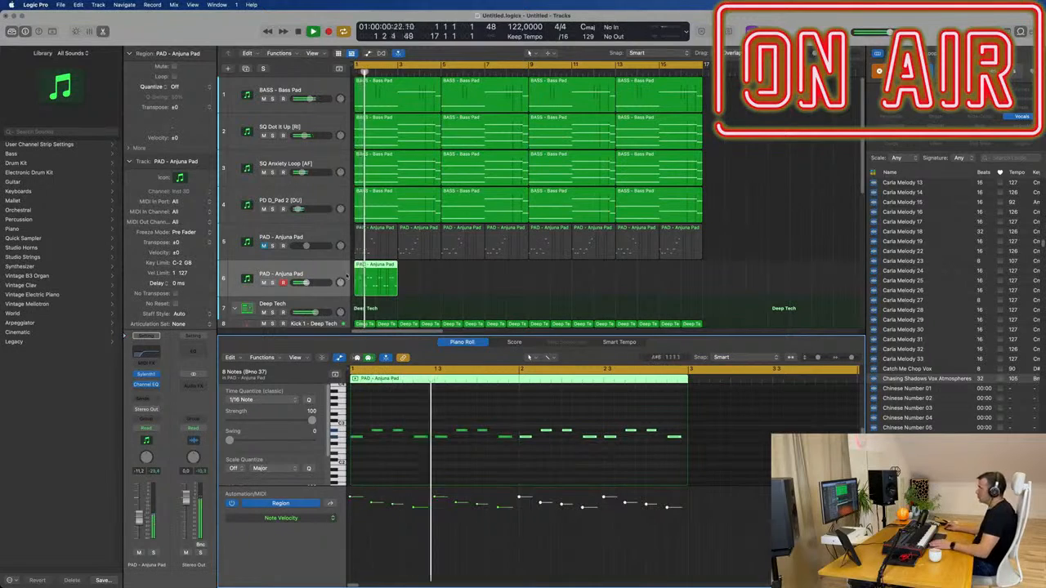
Step: Transpose all sixteen notes of the duplicate pad's region up one octave and lower that track's volume while replaying
click(450, 456)
key(super+a)
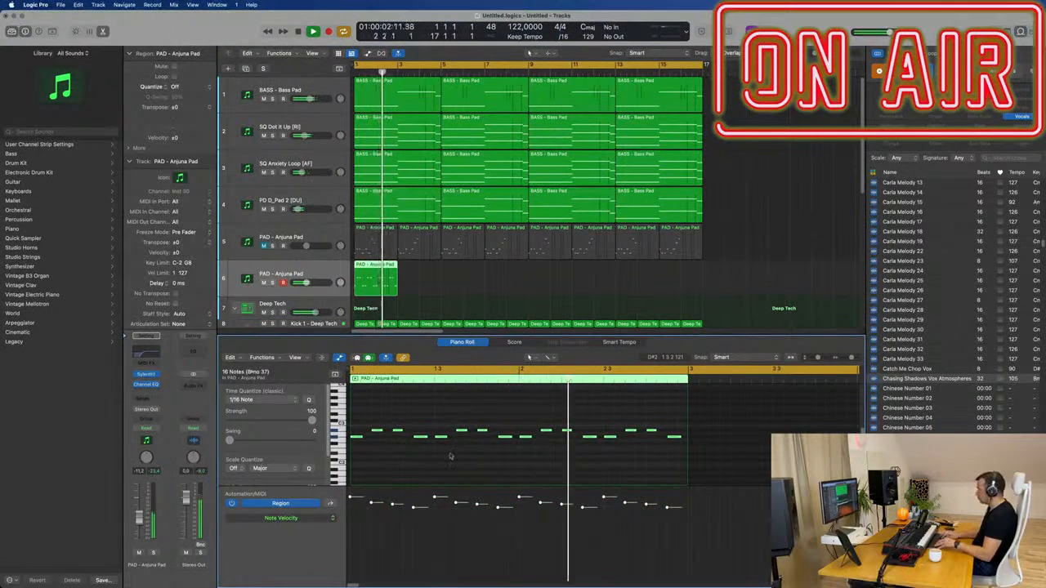
key(alt+shift+Up)
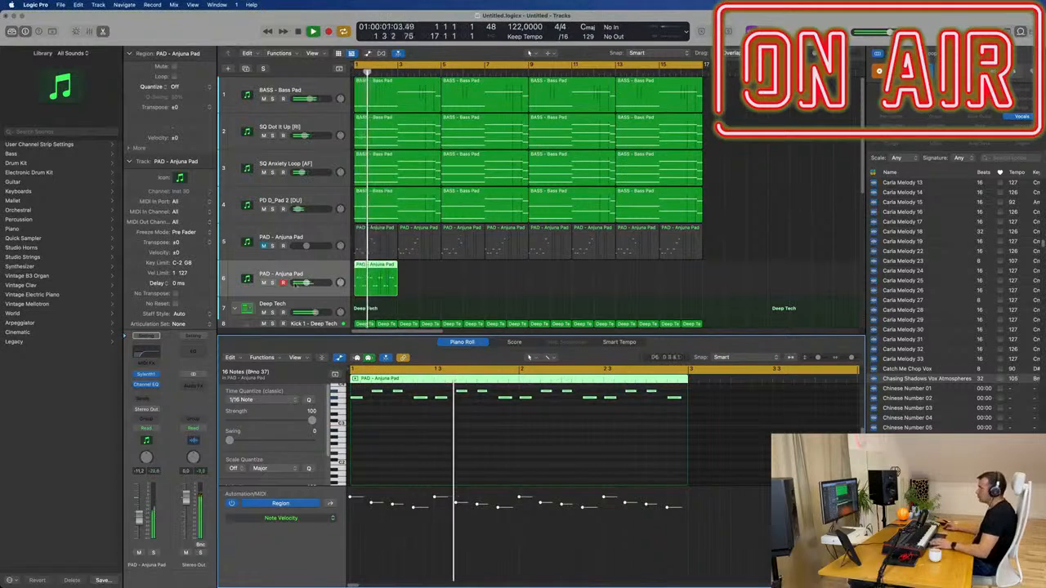
key(space)
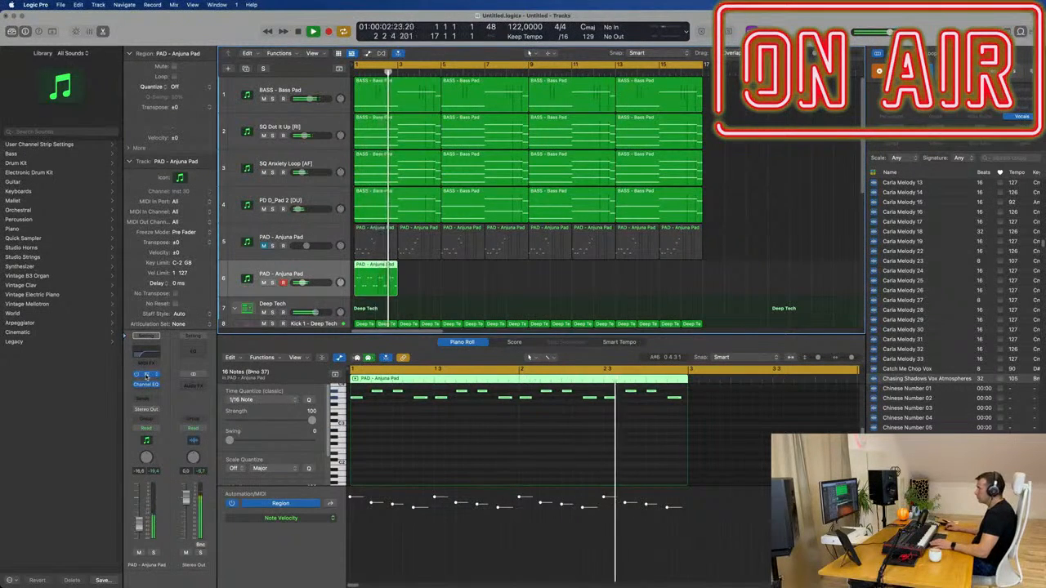
Step: Open the duplicate pad's Sylenth1 instrument, move its window aside, and replay the loop while checking the notes
click(146, 375)
drag(578, 136, 971, 215)
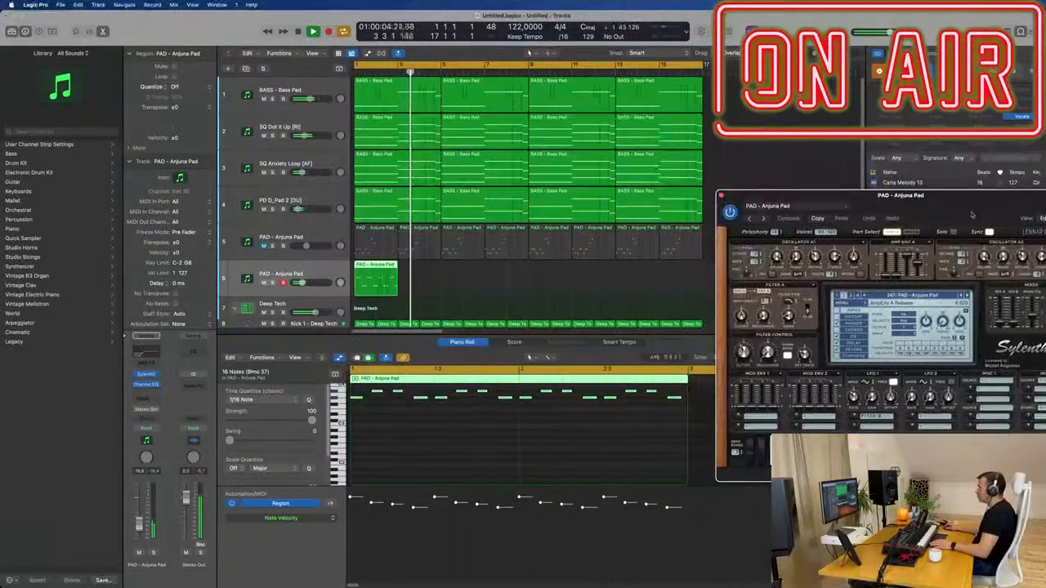
key(space)
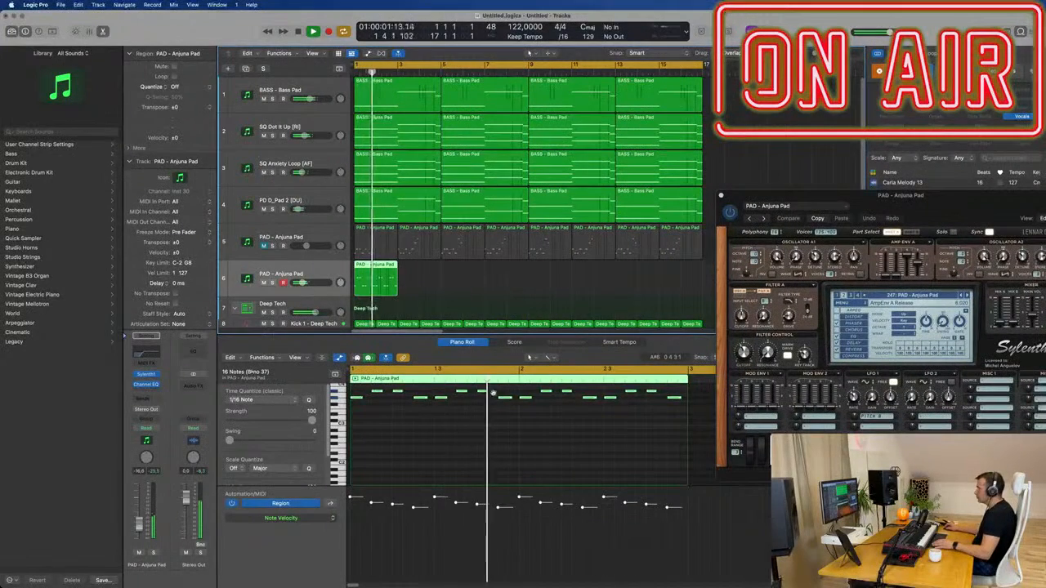
scroll(498, 453, down, 2)
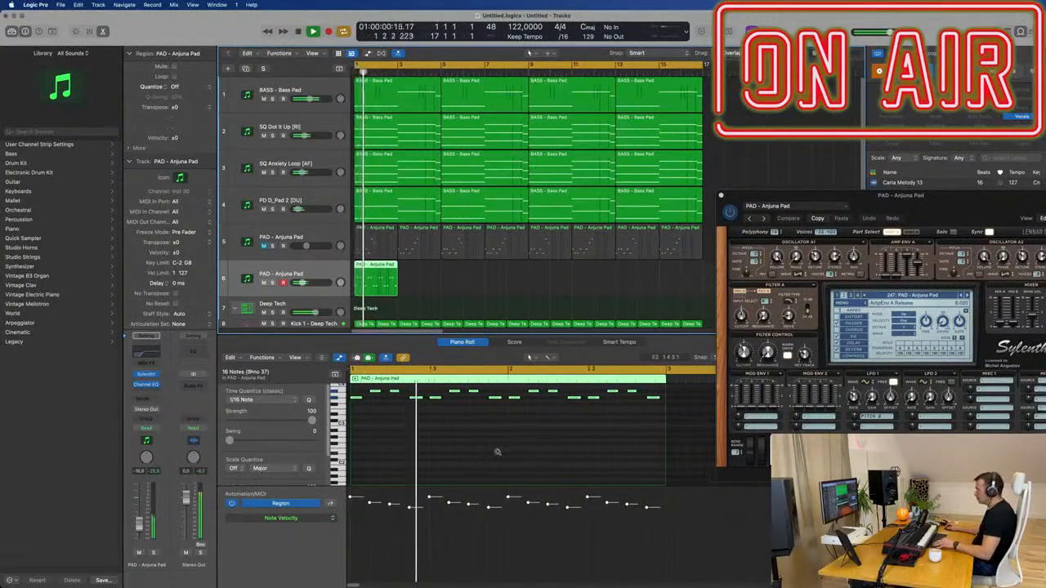
scroll(494, 454, up, 3)
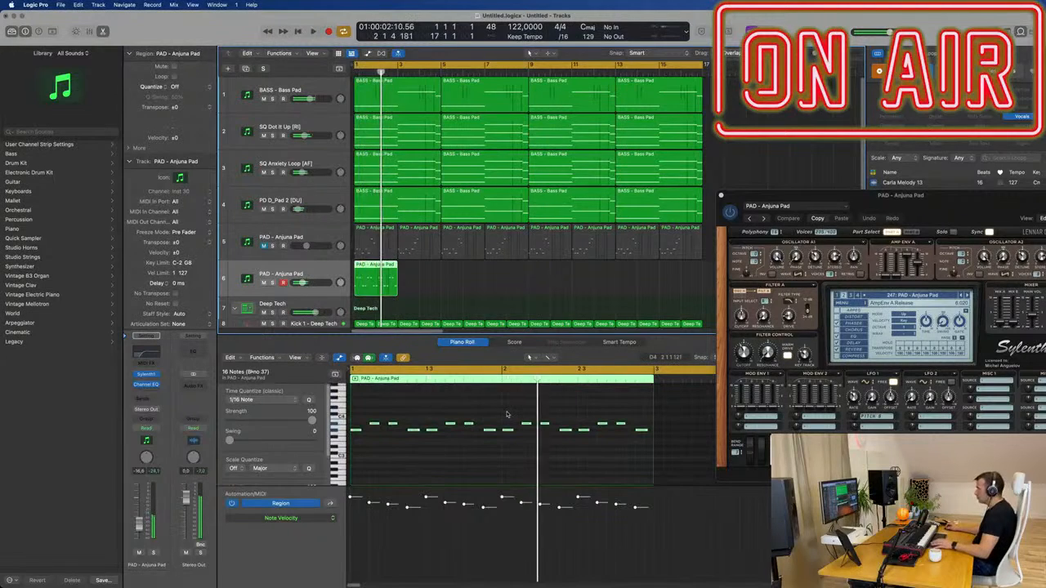
Step: Repeat the duplicate pad's region at bar 3, transpose the copy's notes down one octave, and close Sylenth1
key(super+r)
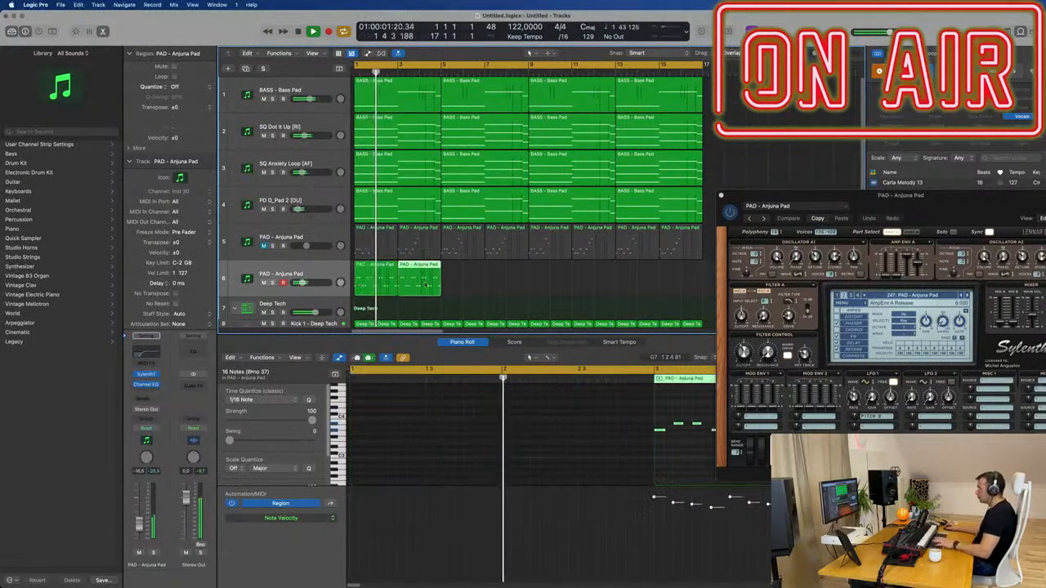
key(space)
scroll(588, 448, down, 2)
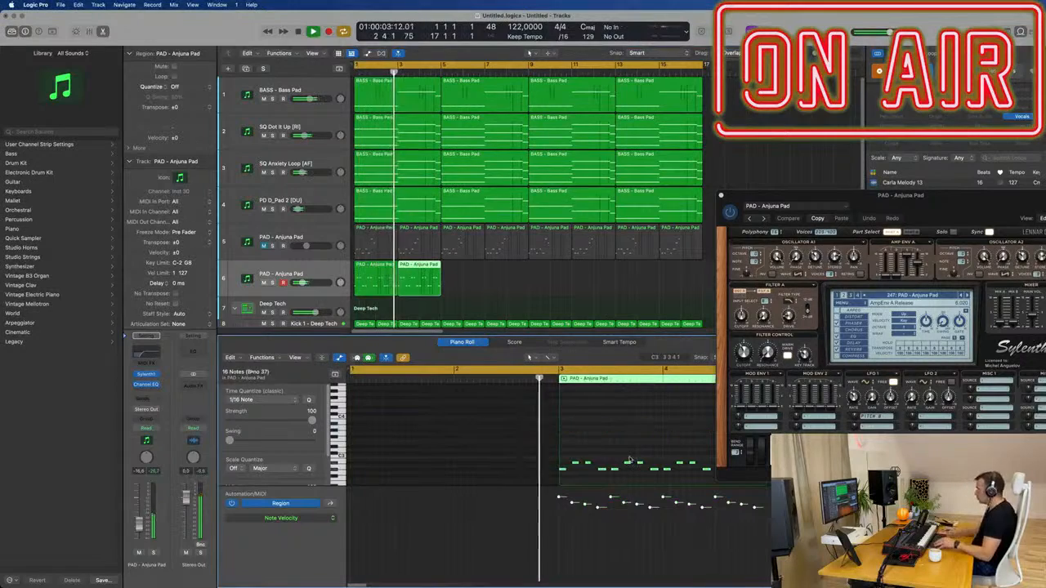
drag(758, 201, 335, 236)
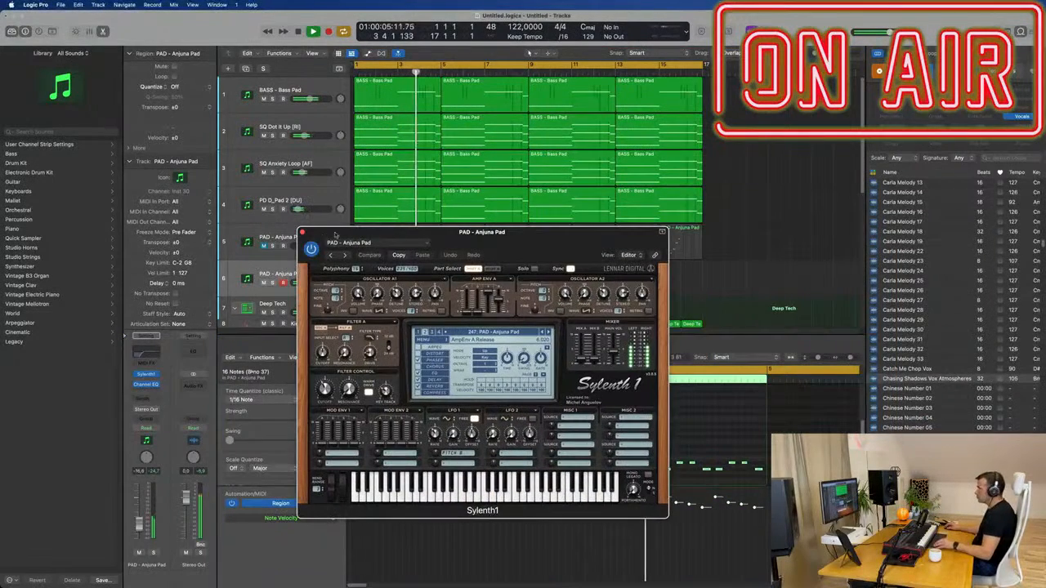
click(303, 234)
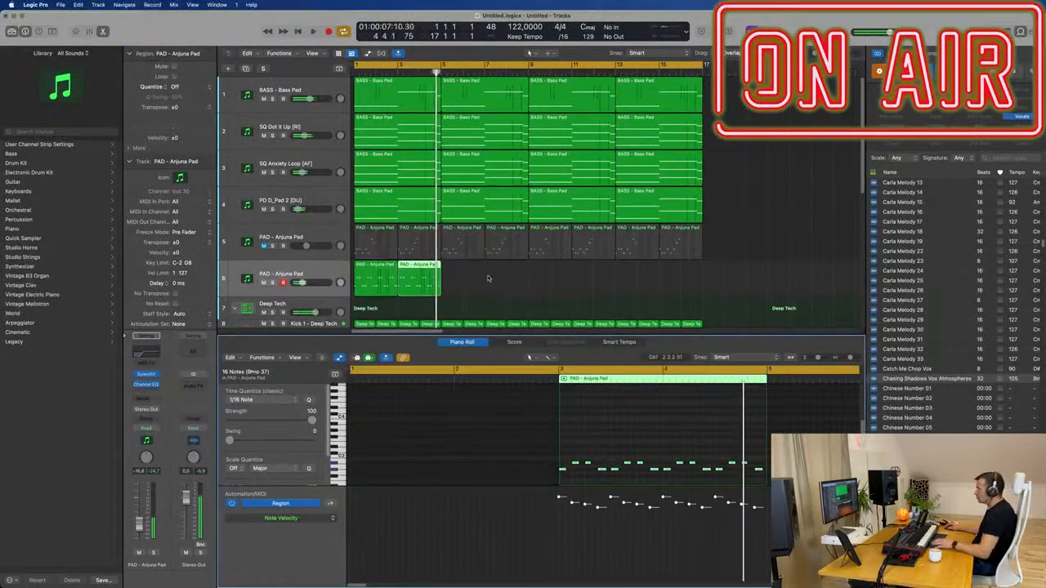
Step: Select both duplicate pad regions and repeat them three times so the part runs through bar 16
drag(488, 278, 356, 295)
key(super+r)
key(super+r)
key(super+r)
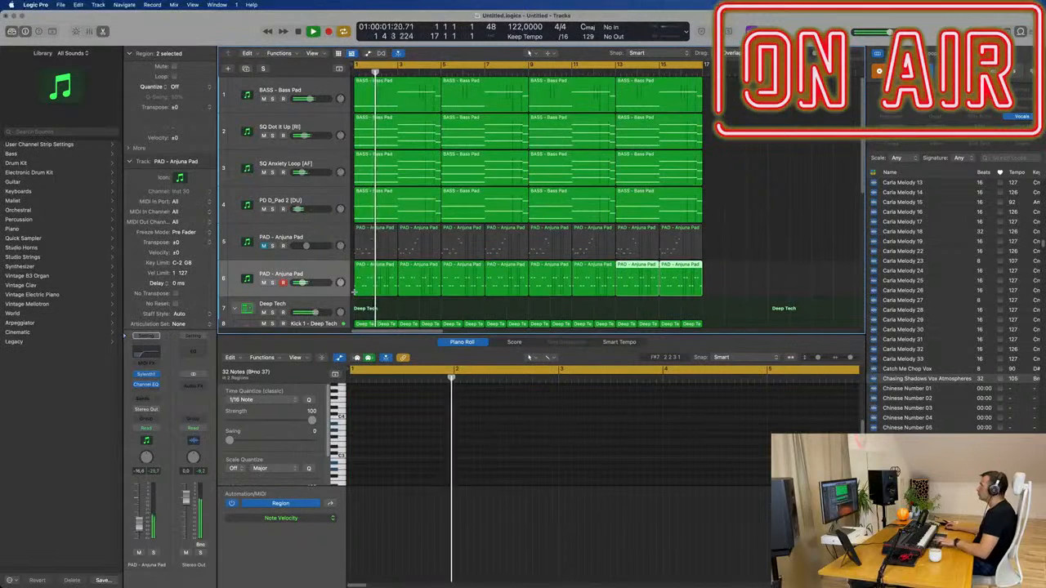
key(super+Left)
key(super+Left)
key(super+Left)
click(330, 272)
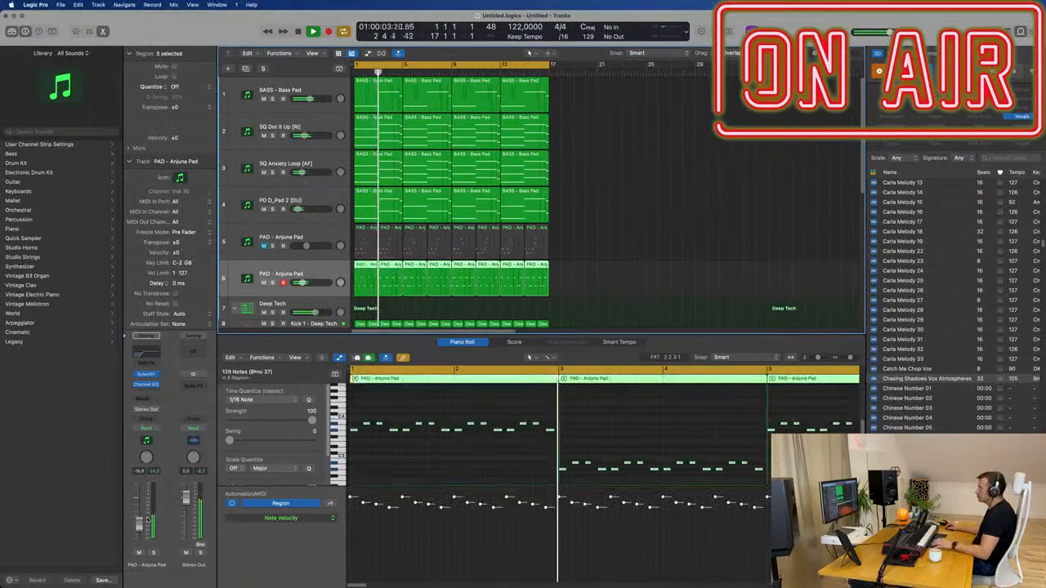
scroll(599, 243, down, 3)
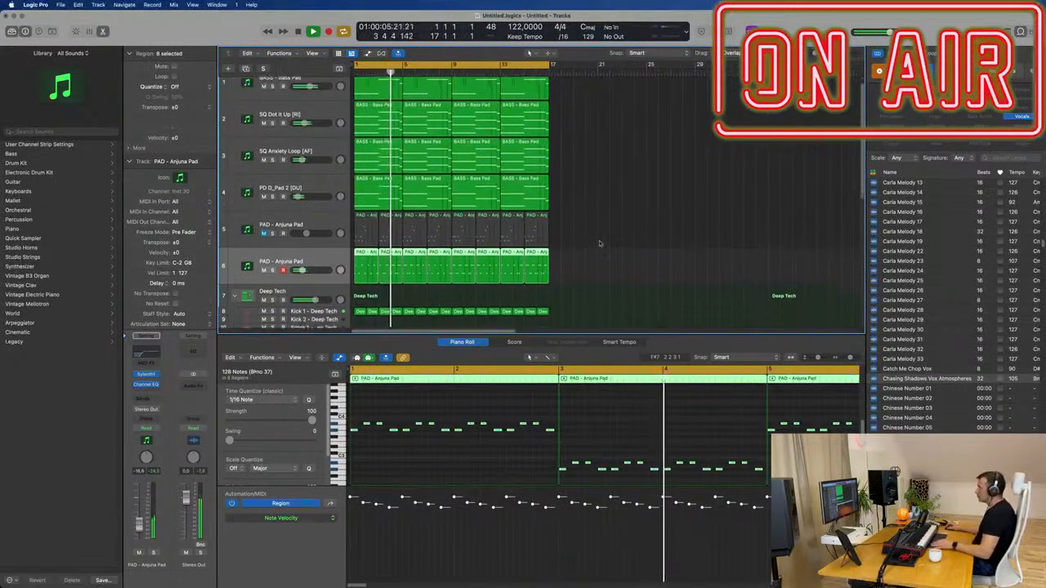
scroll(602, 243, up, 3)
scroll(604, 192, up, 2)
Step: Audition the loop by muting PD D_Pad 2, SQ Anxiety Loop and SQ Got It Up, and restore all but SQ Got It Up
key(space)
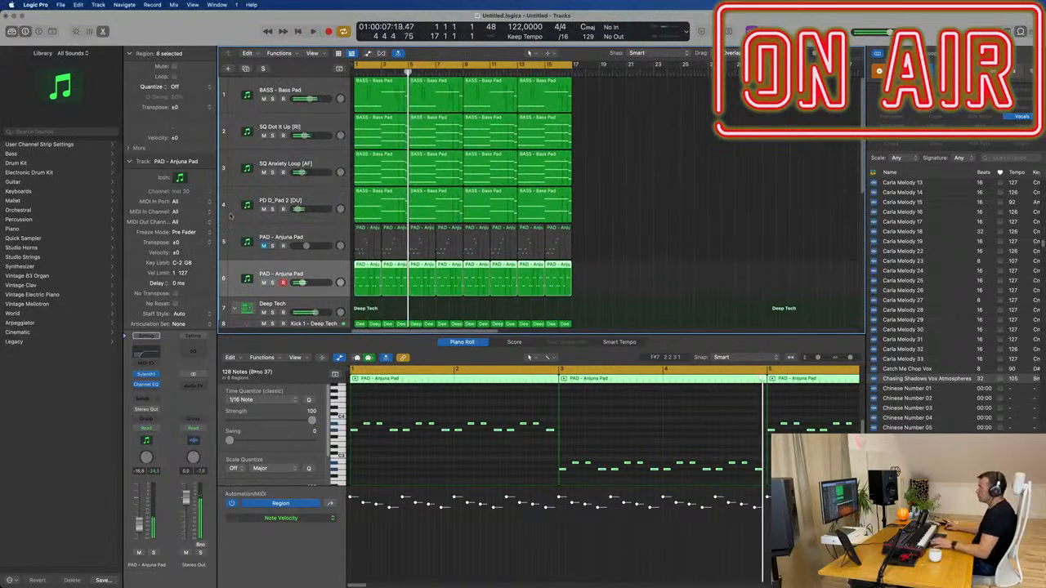
click(263, 209)
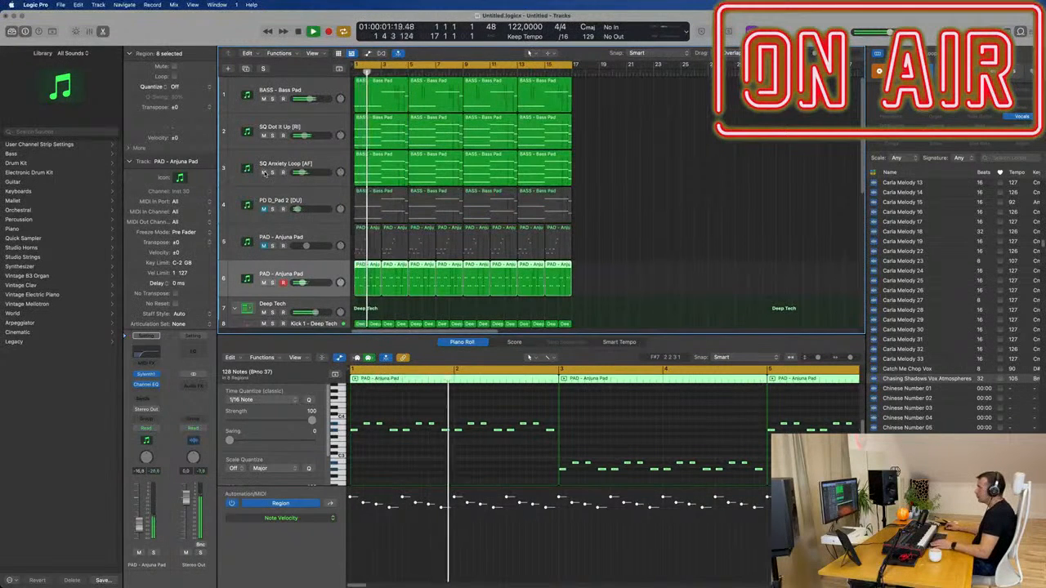
click(263, 173)
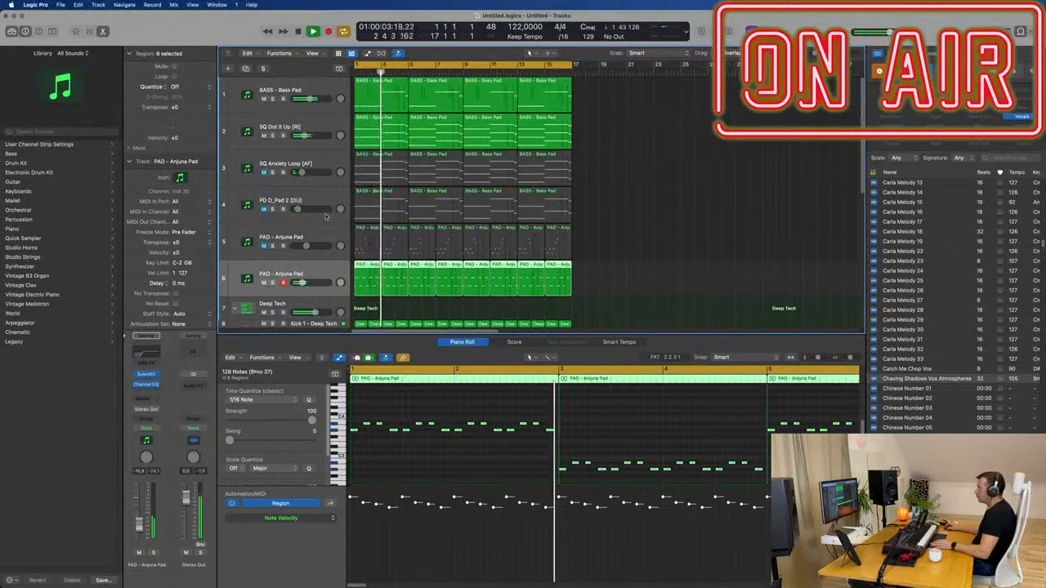
click(263, 136)
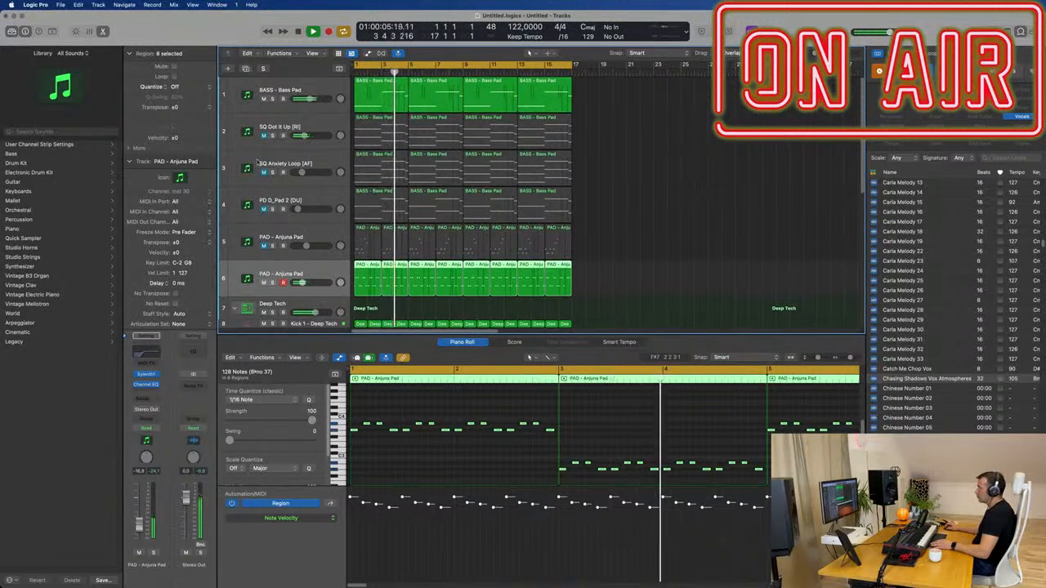
click(263, 172)
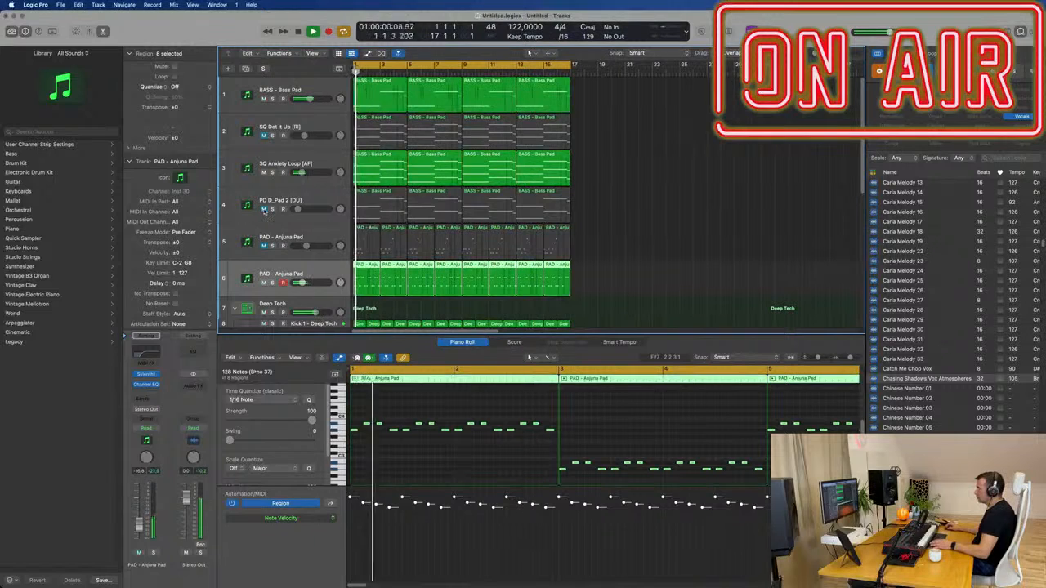
click(263, 210)
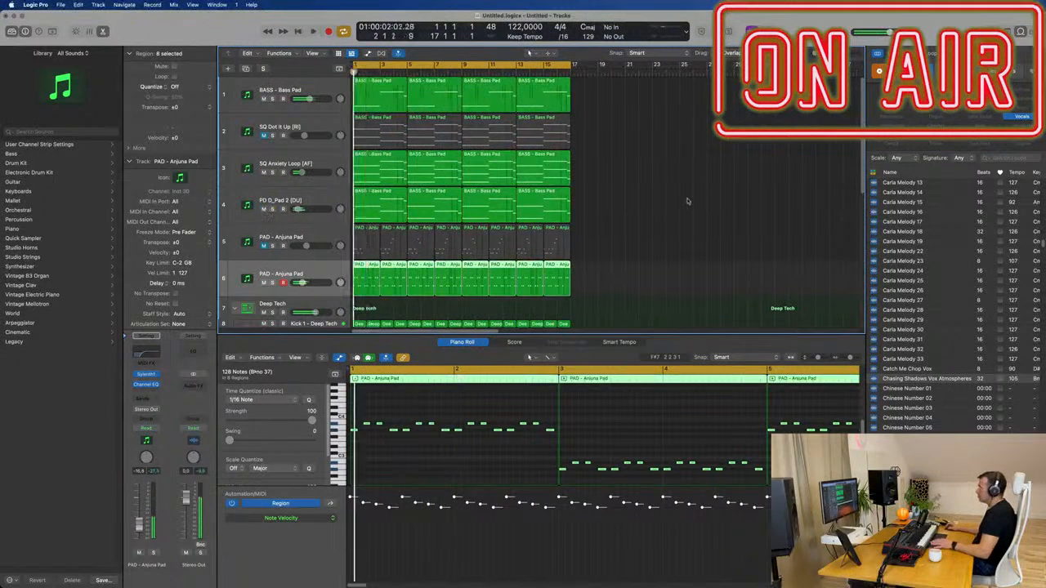
Step: Show the secondary ruler above the arrangement and clear the region selection
click(313, 53)
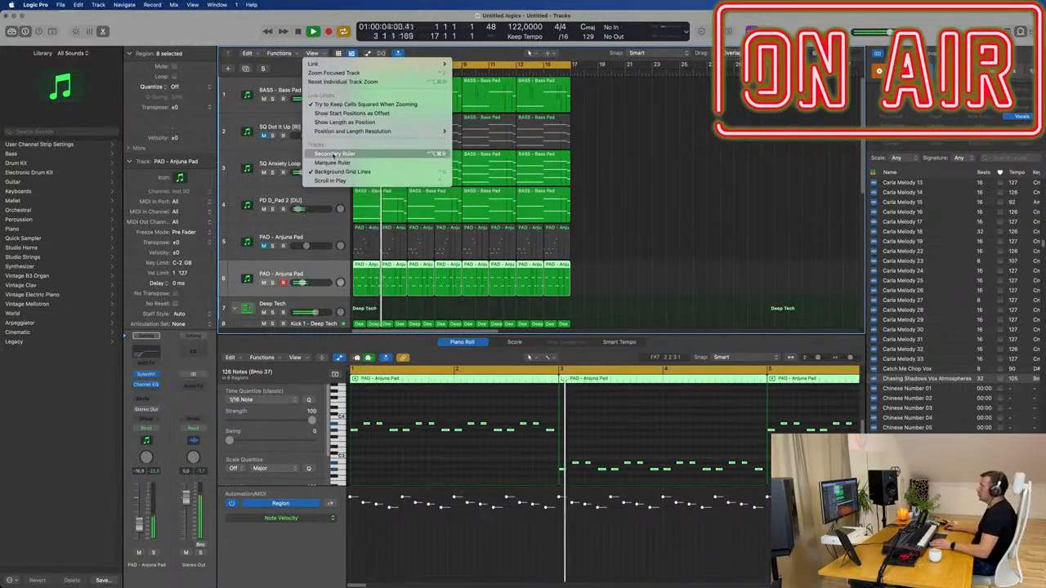
click(333, 155)
click(634, 158)
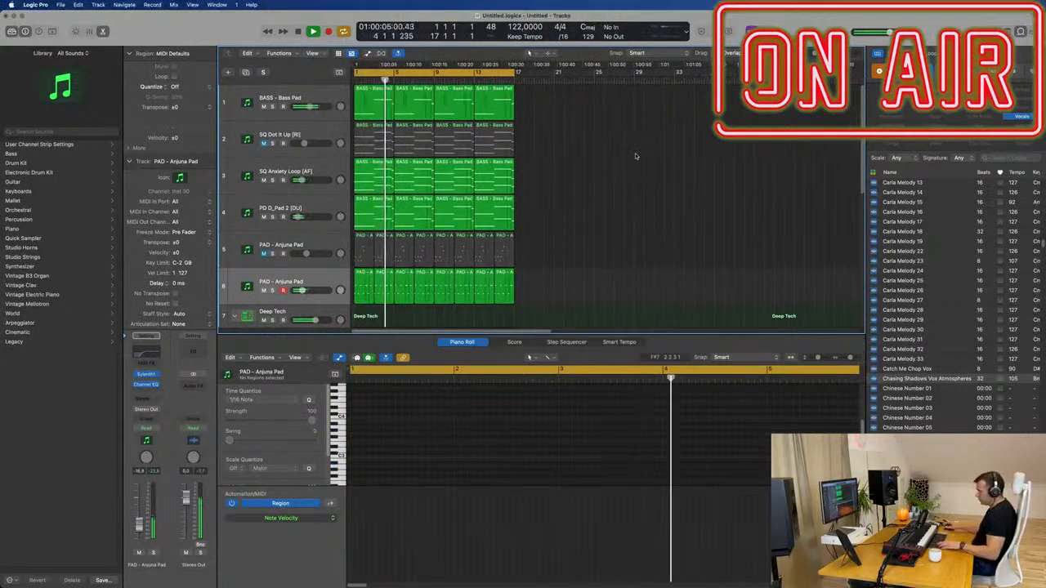
Step: Select every region on all tracks and repeat the 16-bar loop three times so the arrangement runs through bar 64
key(super+a)
key(super+r)
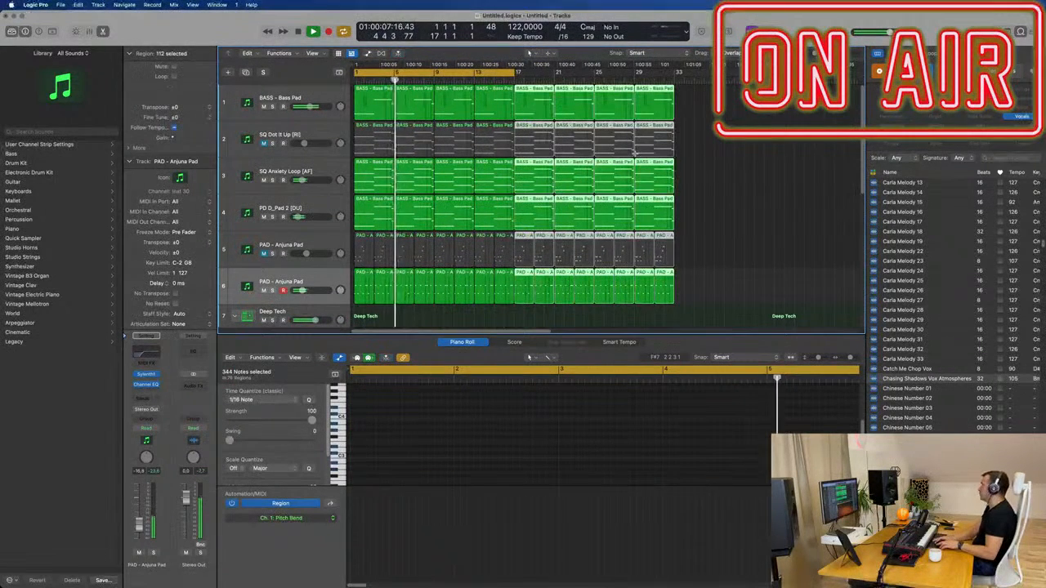
key(super+r)
key(super+r)
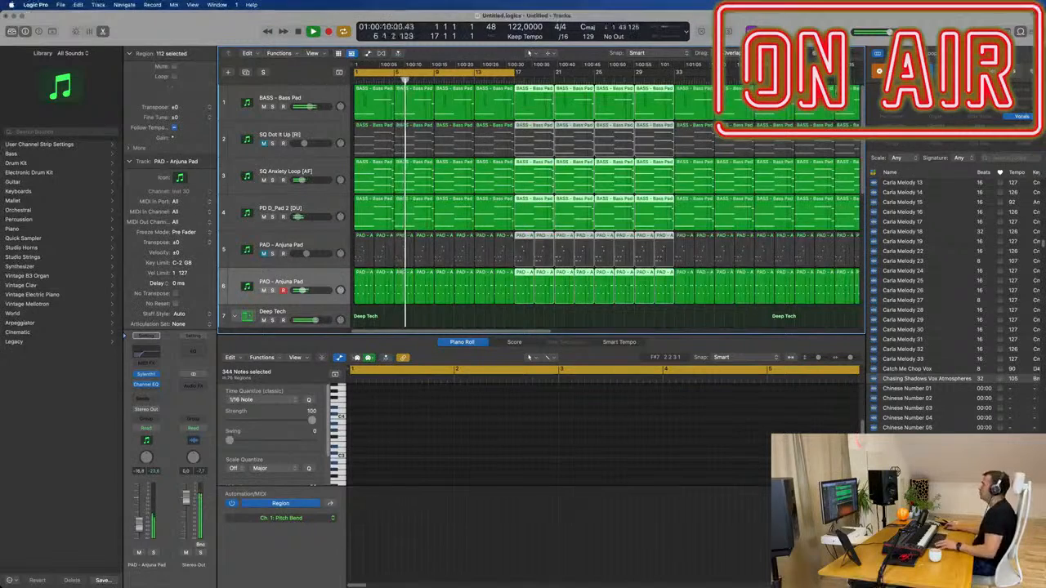
key(super+Left)
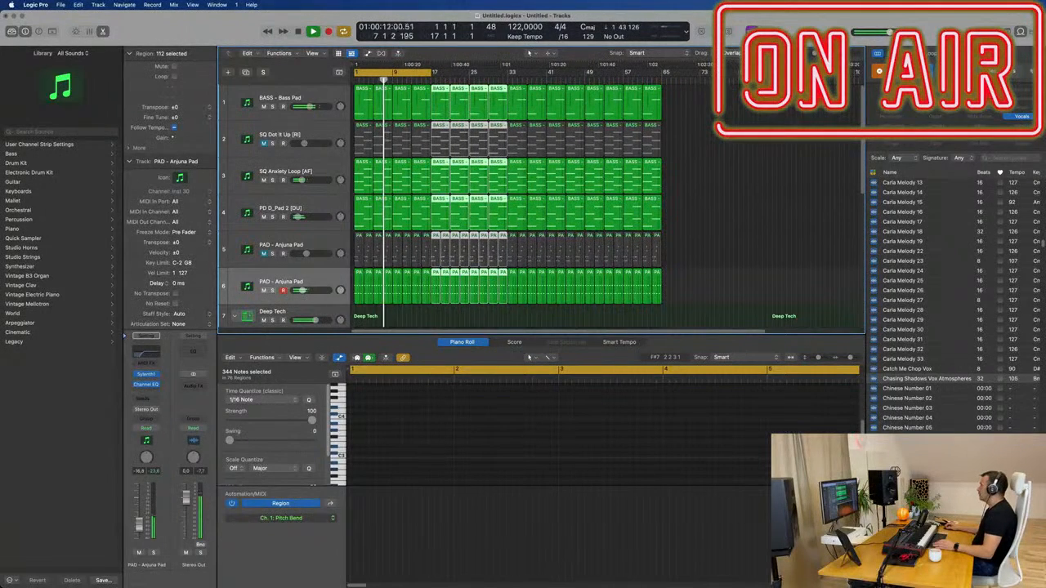
Step: Hide the Loop Browser, deselect the regions, and fit more tracks of the extended arrangement into the enlarged tracks area
key(o)
click(762, 188)
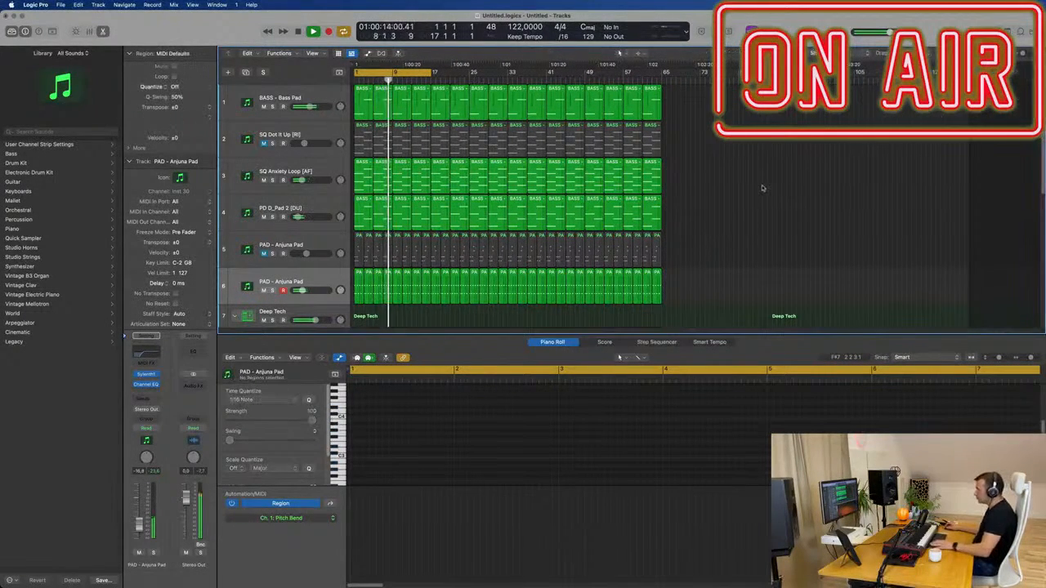
key(super+Right)
scroll(546, 214, down, 5)
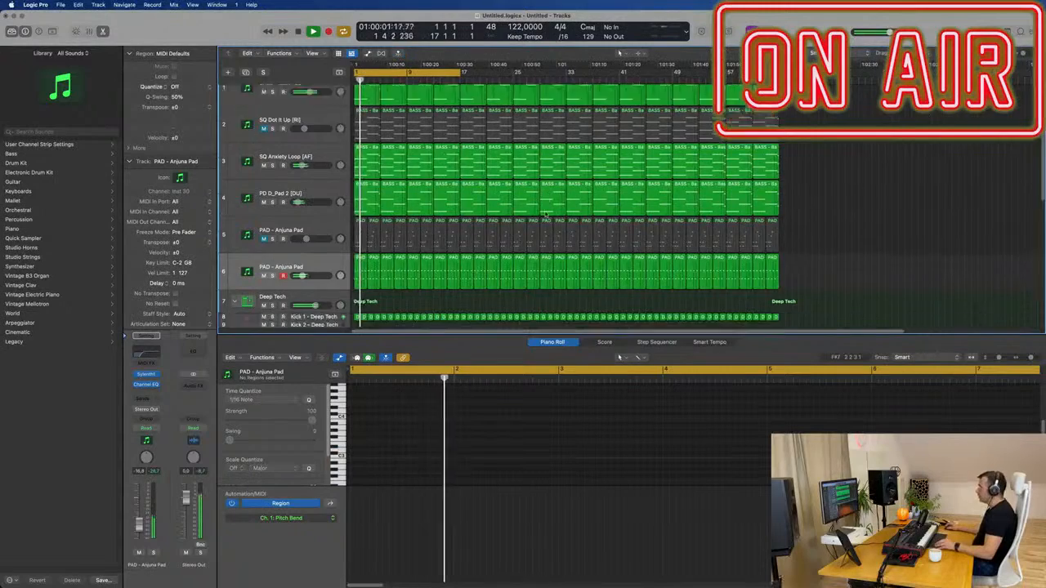
scroll(490, 238, up, 2)
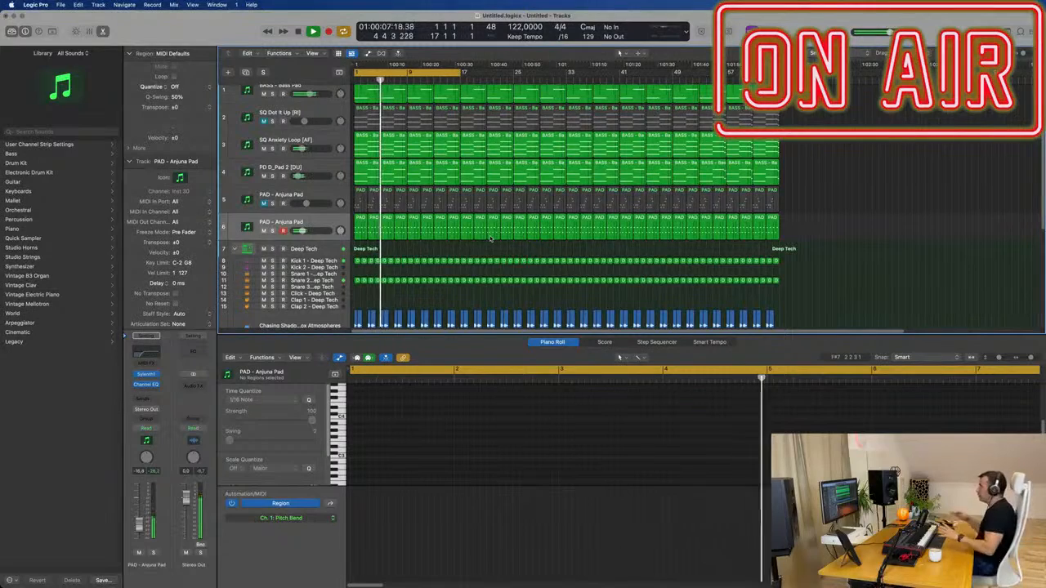
key(super+Right)
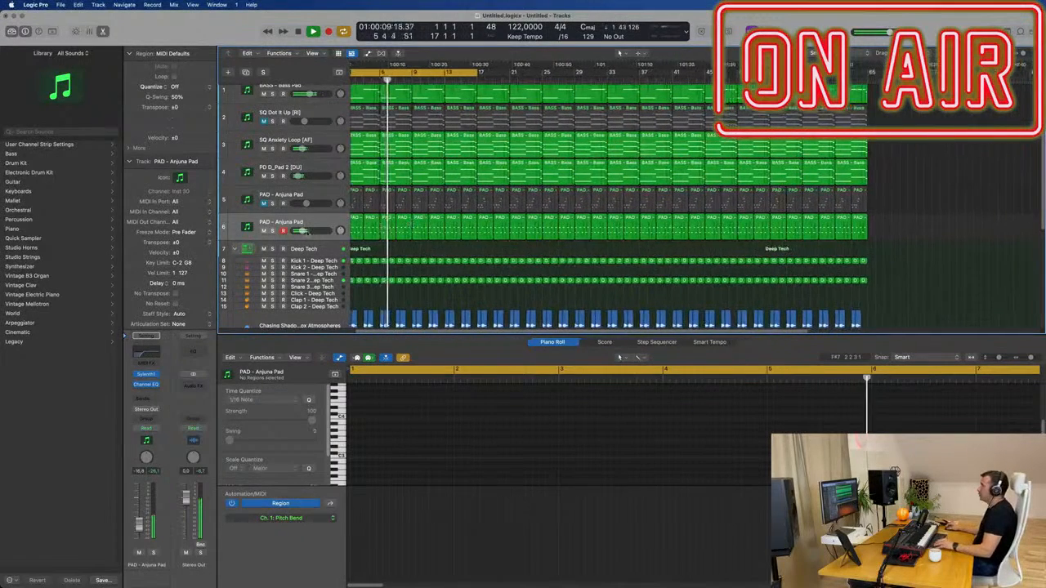
Step: Audition the second PAD - Anjuna Pad track in solo, restore the full mix, and play the arrangement from bar 1
click(311, 228)
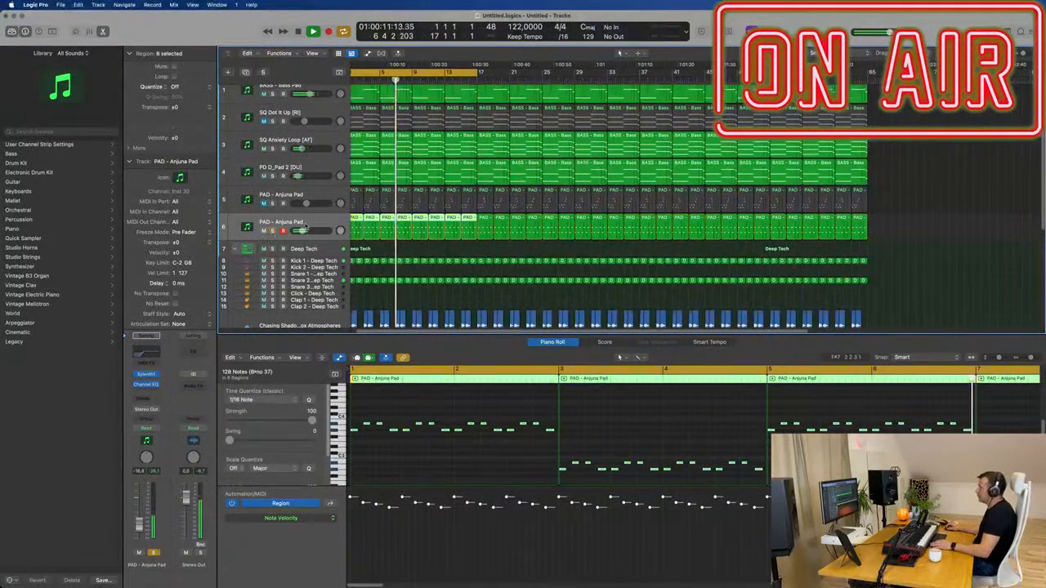
key(space)
key(space)
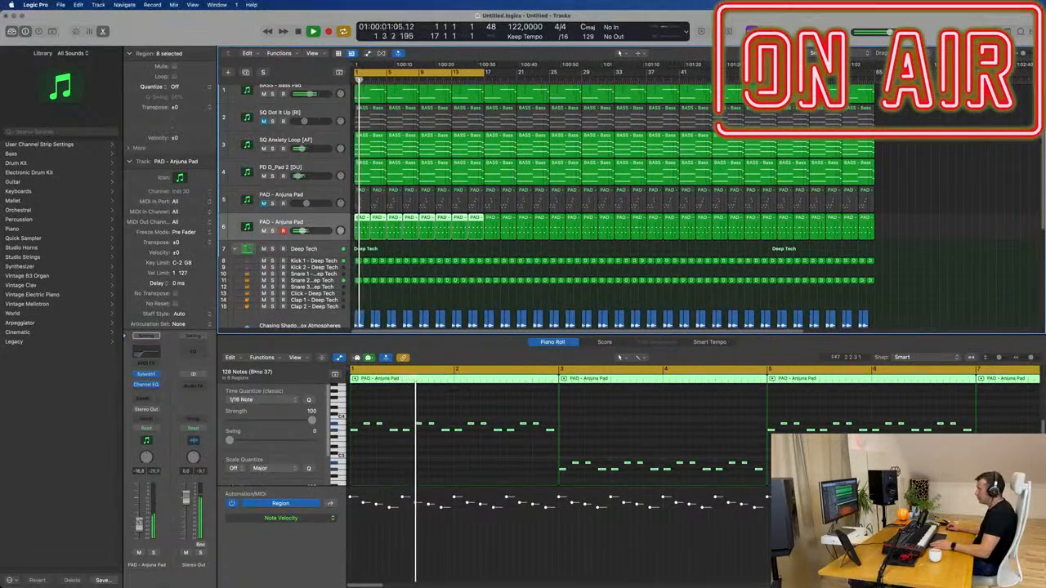
key(super+Left)
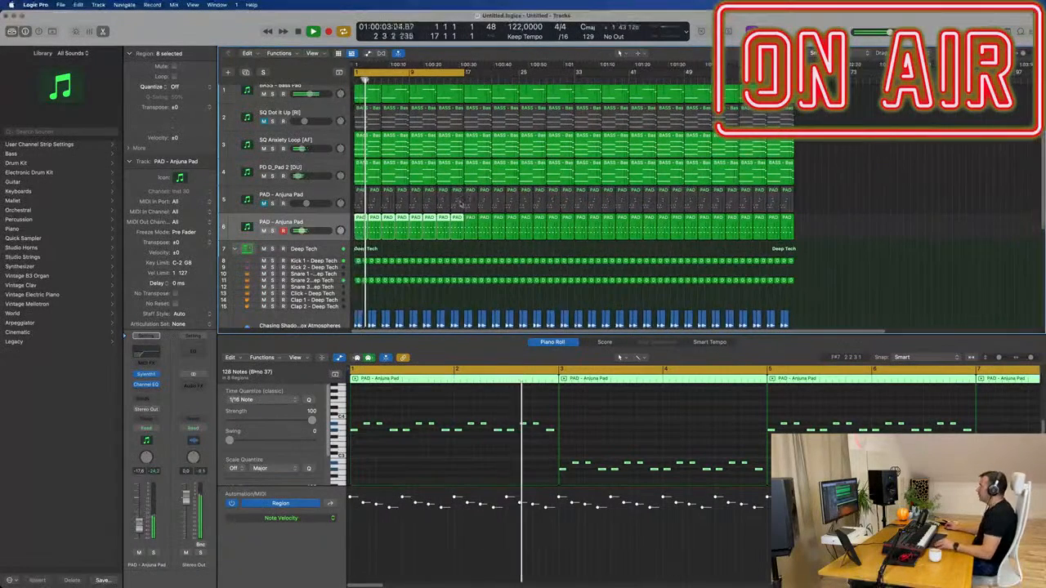
scroll(422, 129, up, 1)
scroll(420, 123, down, 1)
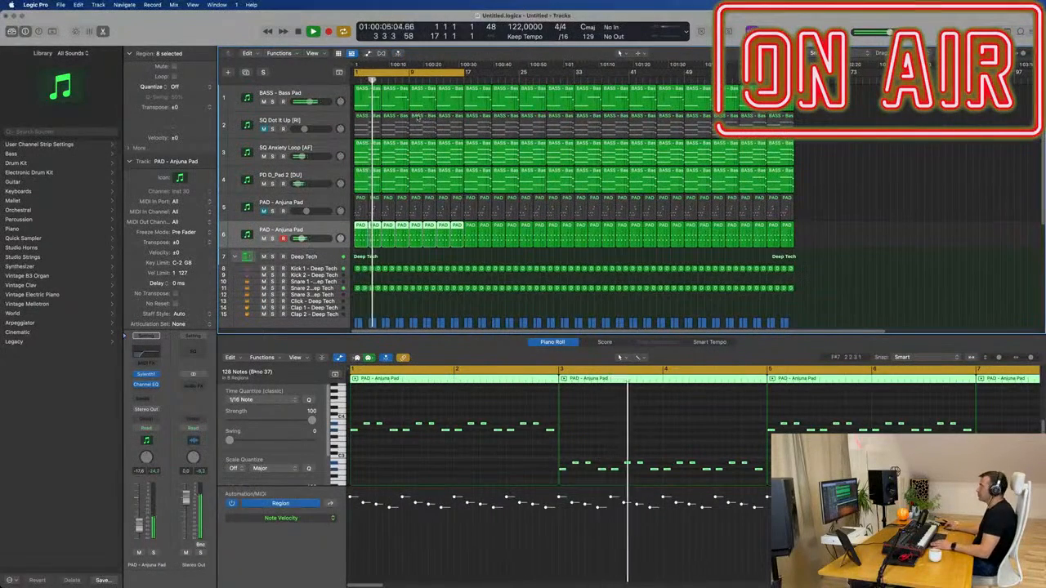
Step: Unmute the SQ Dot It Up track, clear the region selection, and play the arrangement from the start
click(313, 121)
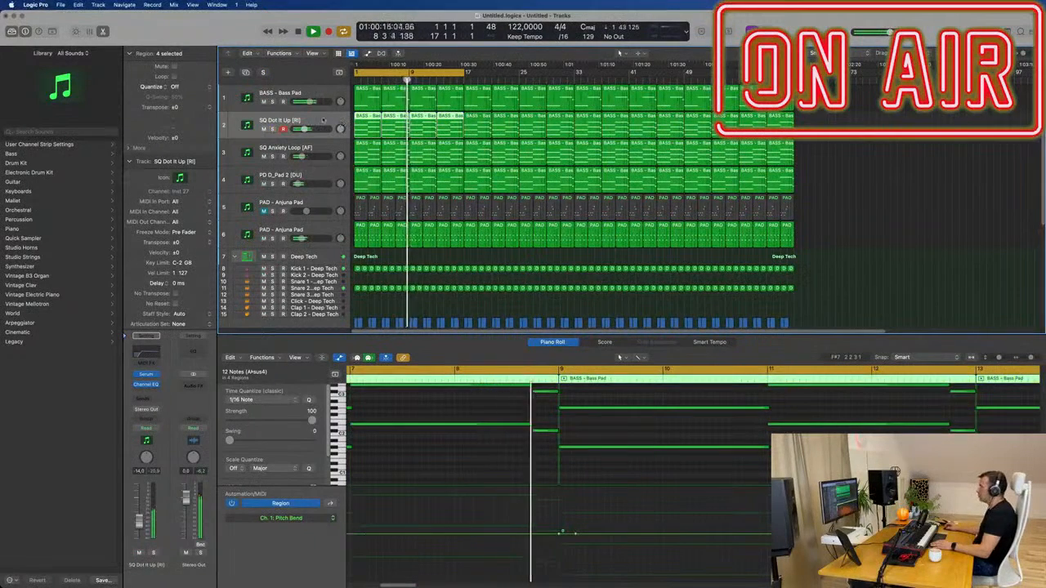
key(Return)
click(868, 153)
key(Return)
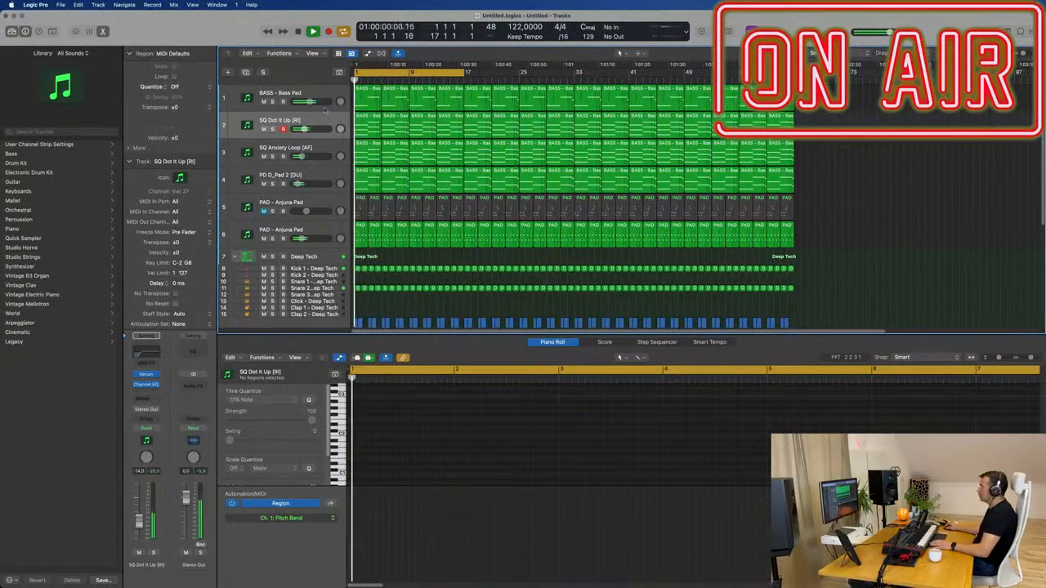
Step: Delete the regions on the lower PAD - Anjuna Pad track across the first 16 bars
click(360, 229)
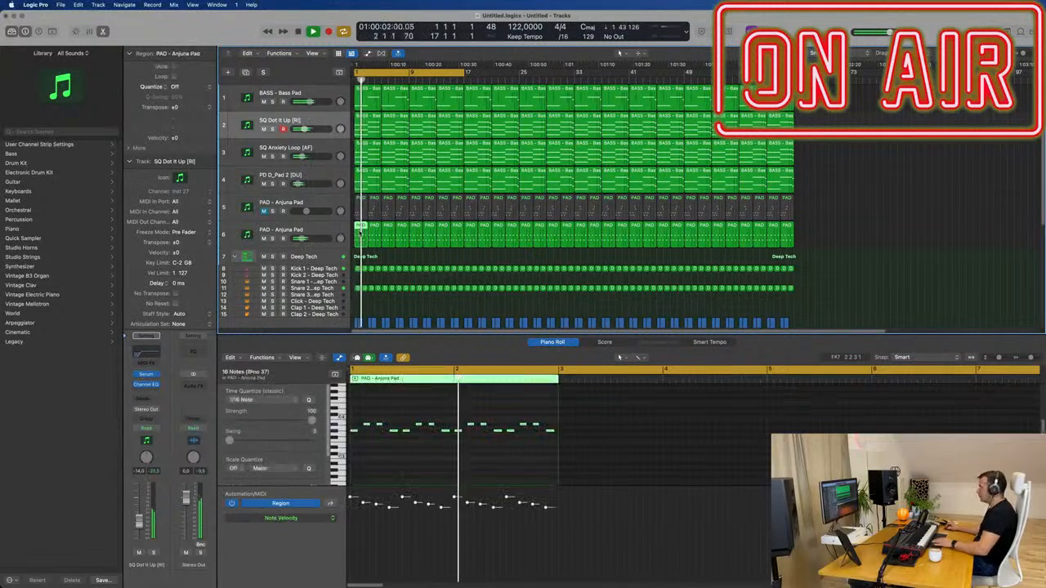
key(Delete)
drag(360, 234, 450, 239)
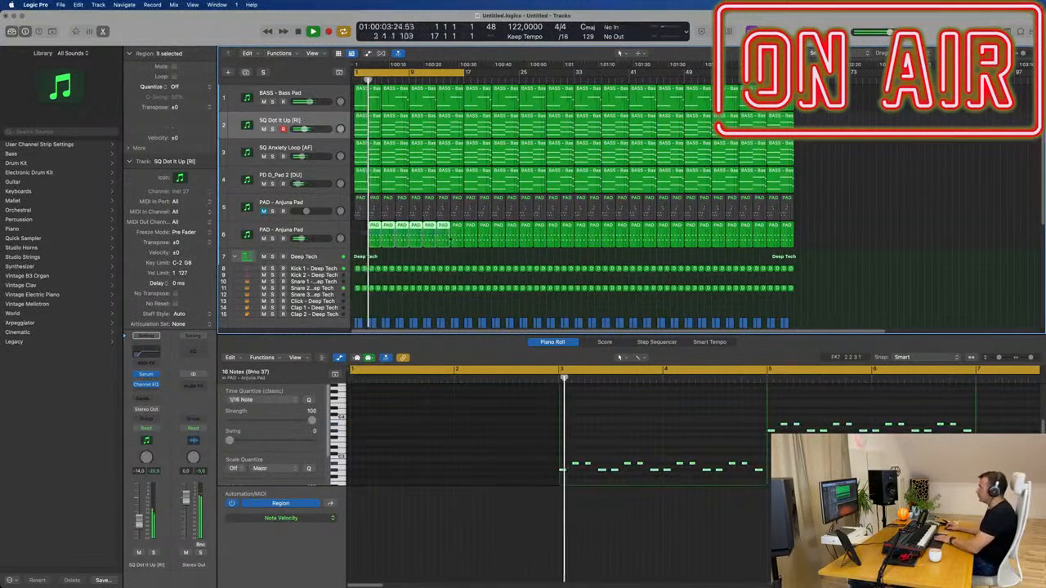
key(Delete)
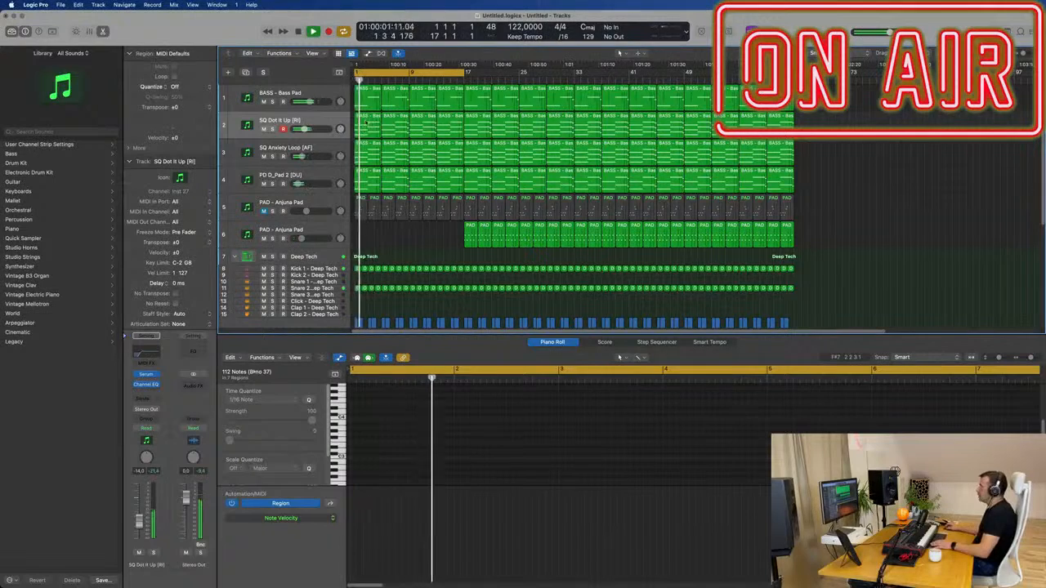
Step: Delete the SQ Dot It Up regions across the first 16 bars
click(366, 124)
key(Delete)
click(394, 125)
key(Delete)
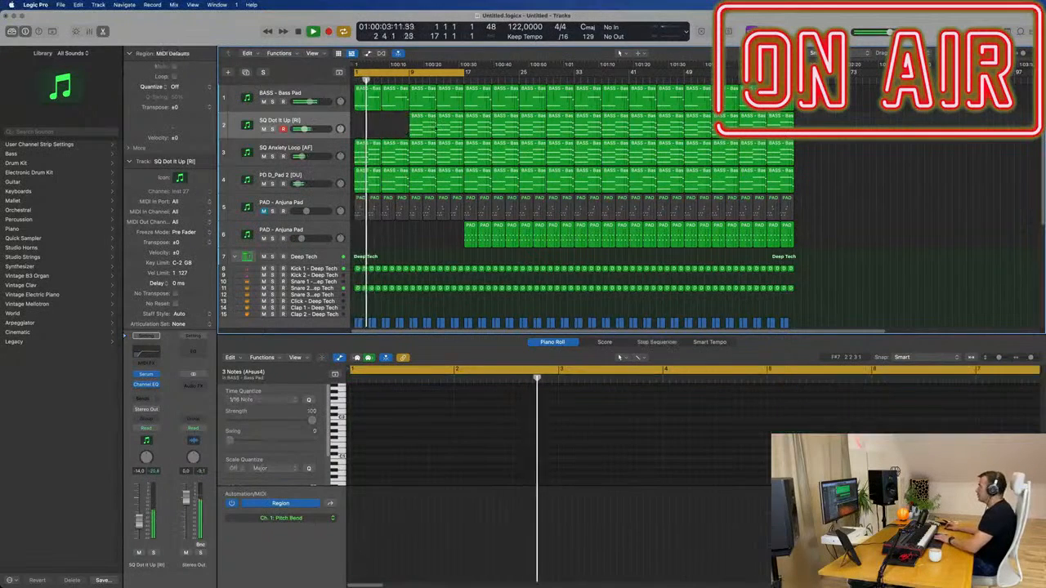
click(449, 125)
key(Delete)
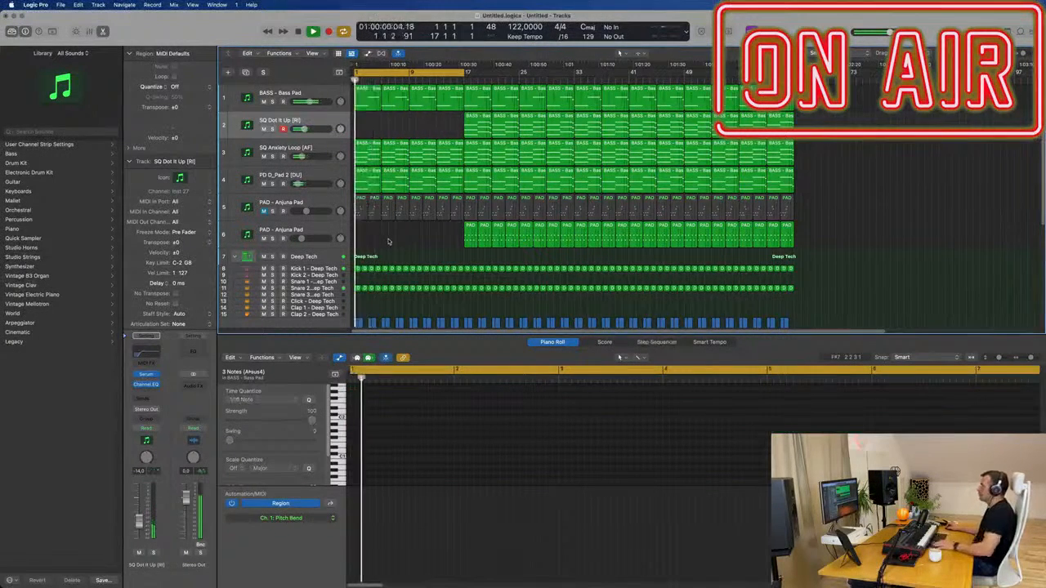
Step: Delete the Chasing Shadows Vox Atmospheres vocal chops across the first 16 bars
scroll(389, 242, down, 5)
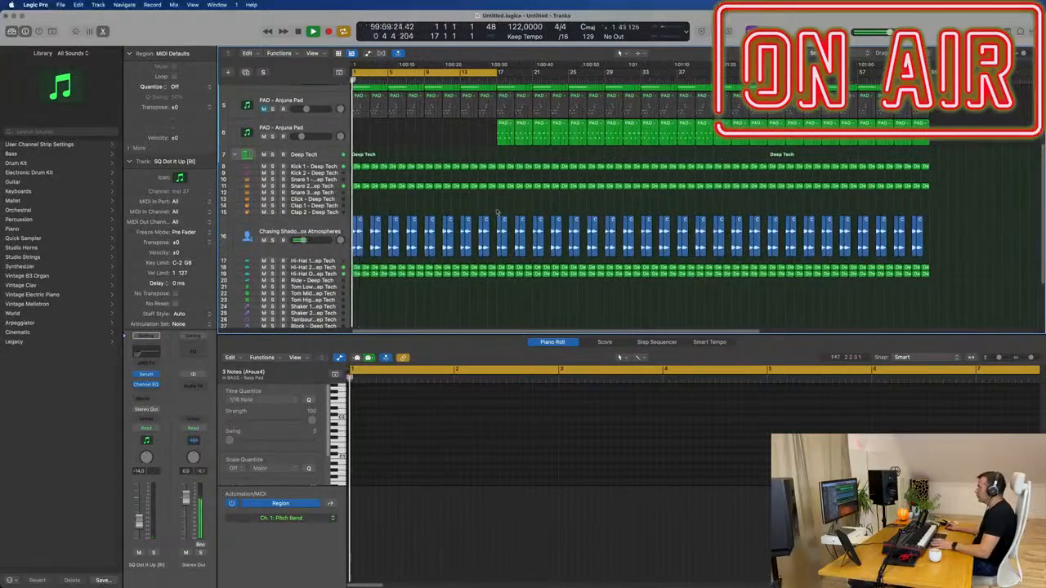
drag(493, 209, 359, 249)
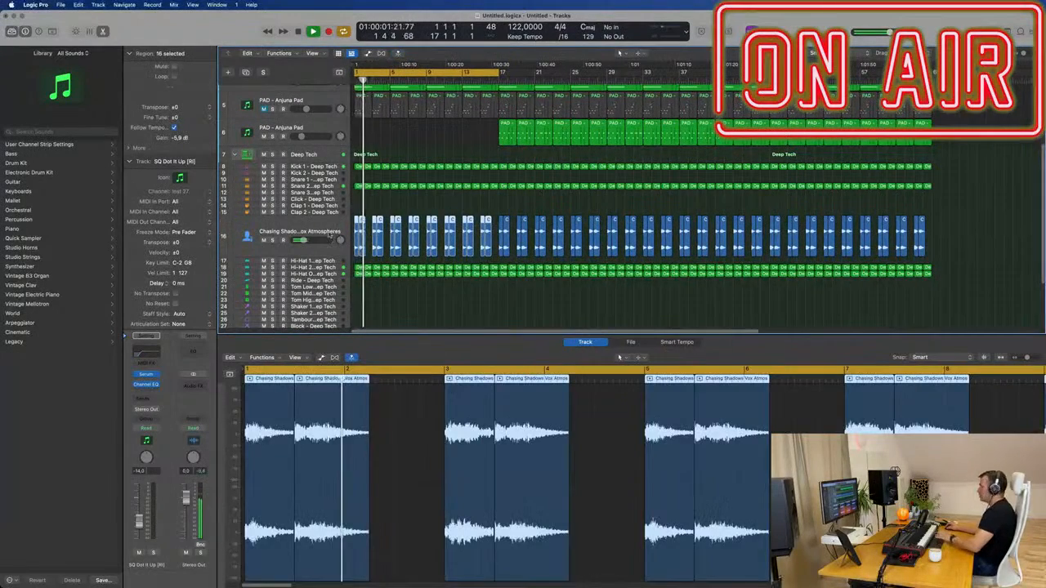
key(Delete)
scroll(422, 218, up, 3)
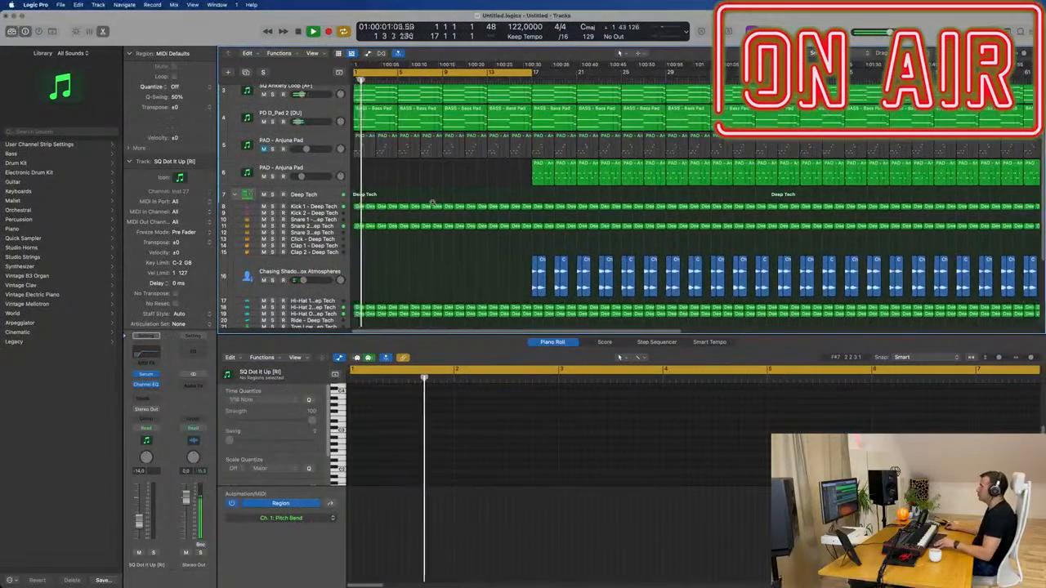
Step: Examine the notes of the first SQ Anxiety Loop and Bass Pad regions in the Piano Roll during playback
scroll(438, 155, up, 1)
click(372, 151)
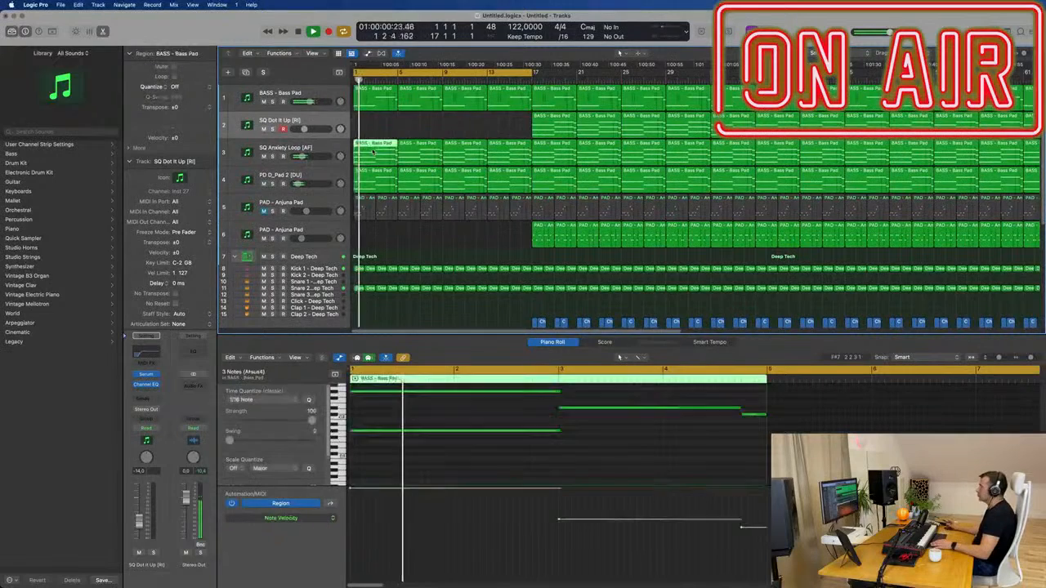
click(370, 107)
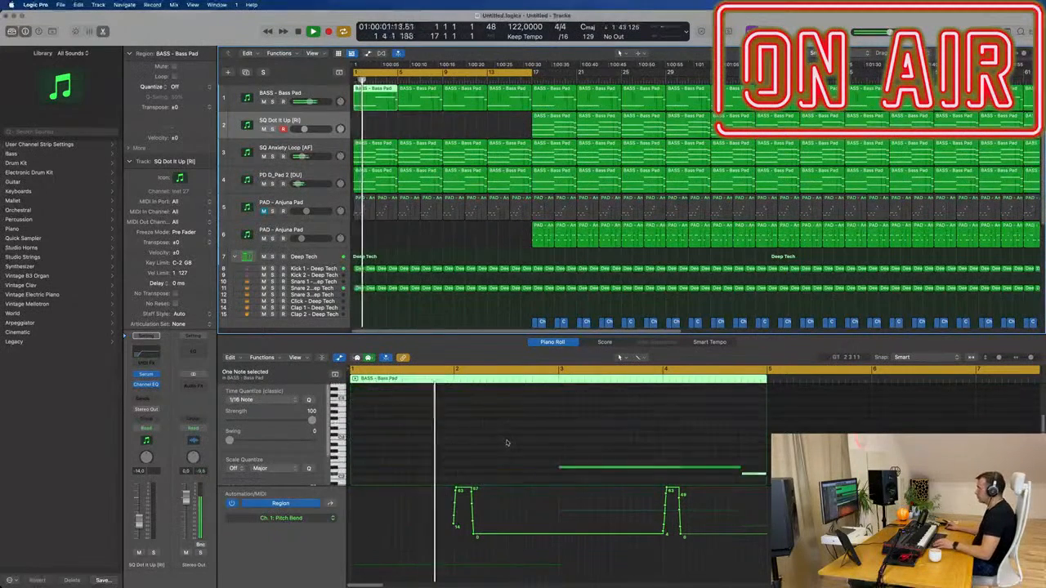
scroll(567, 442, down, 2)
key(space)
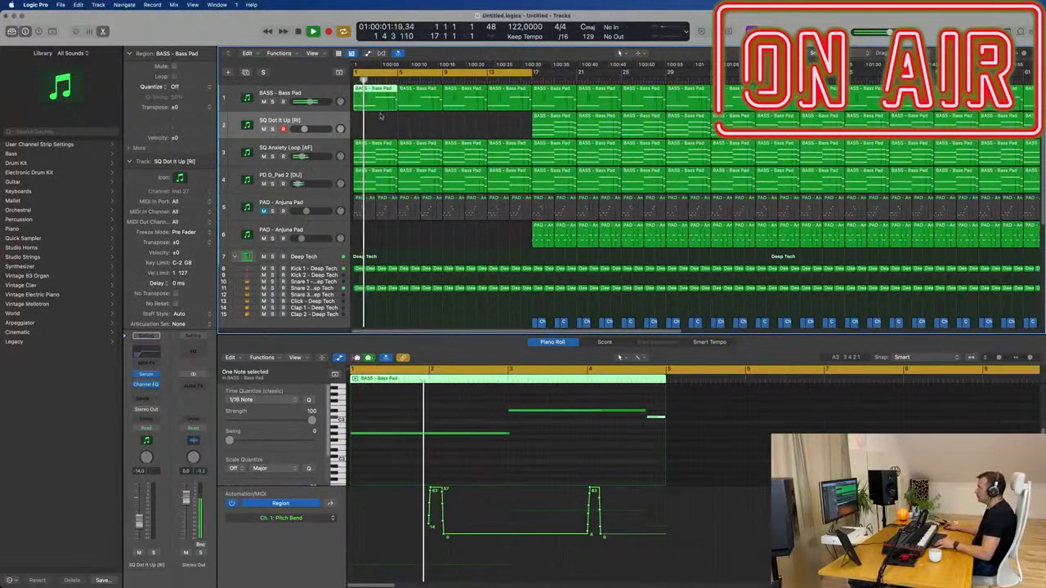
Step: Delete the Anjuna Pad regions in bars 1–4 and trim the first Bass Pad, SQ Anxiety Loop and PD D_Pad 2 regions to two bars, splitting crossing notes
click(363, 241)
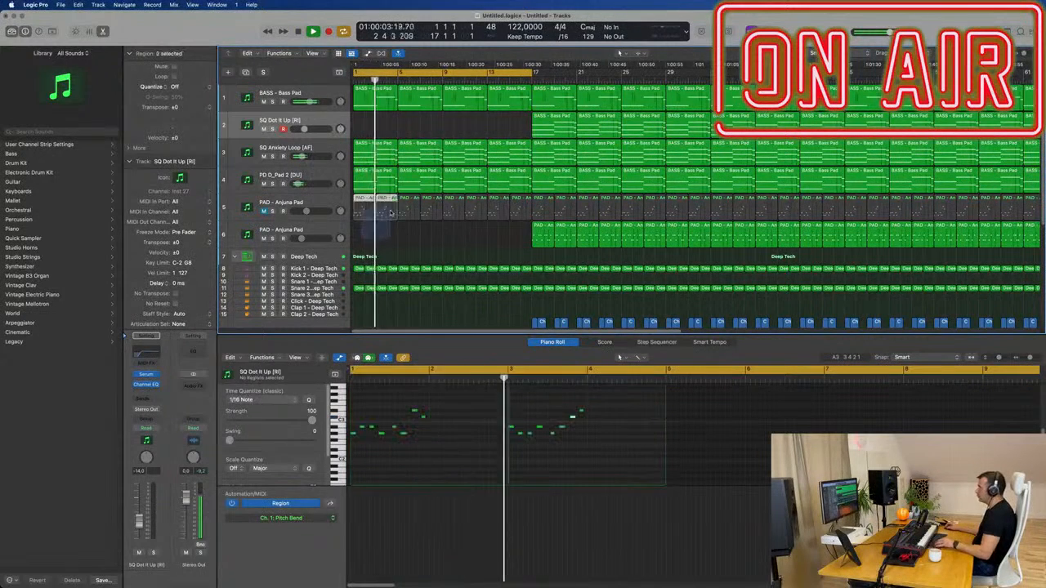
drag(388, 104, 374, 90)
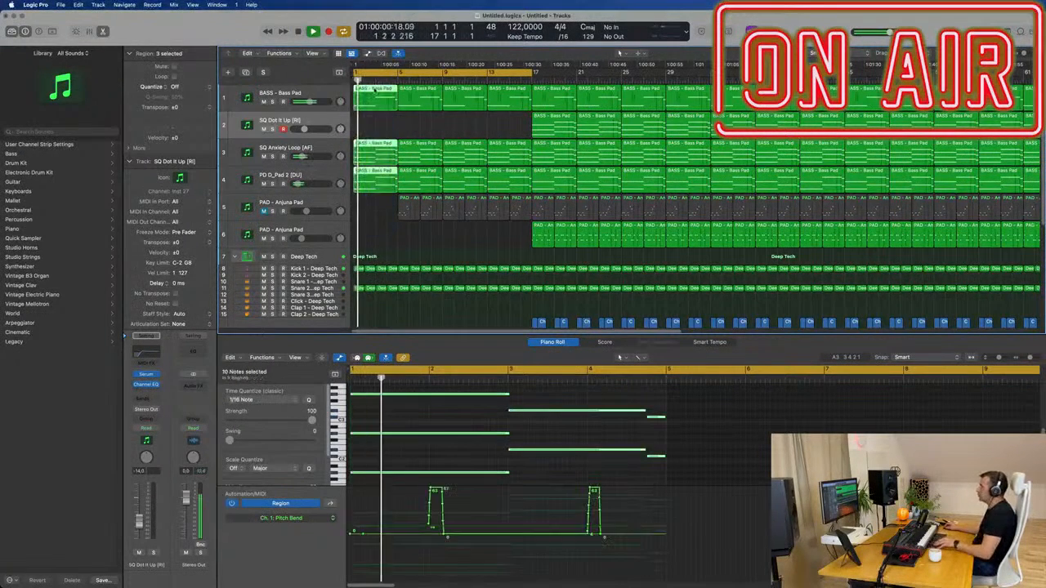
click(414, 205)
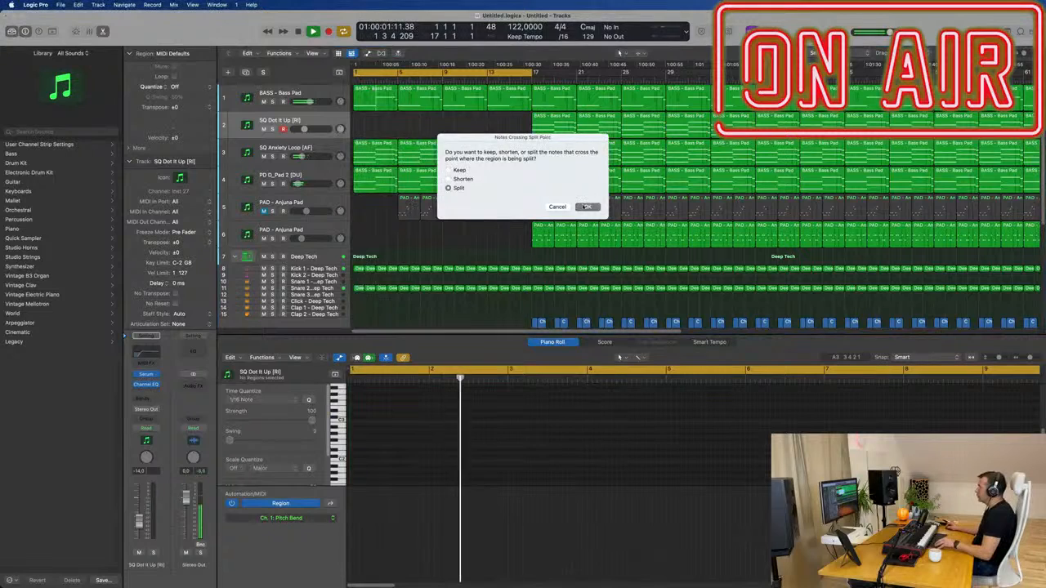
key(Return)
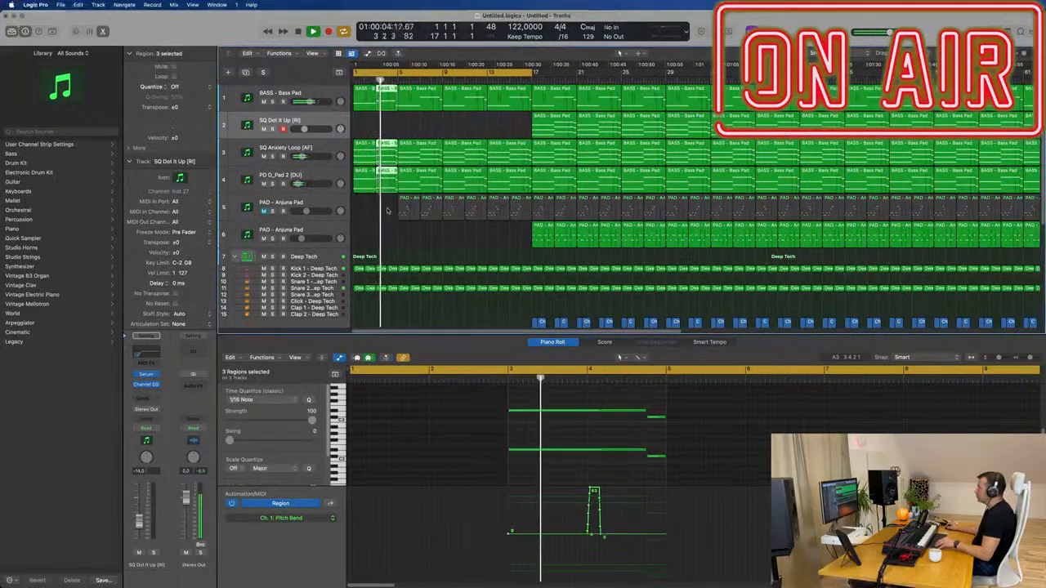
key(Delete)
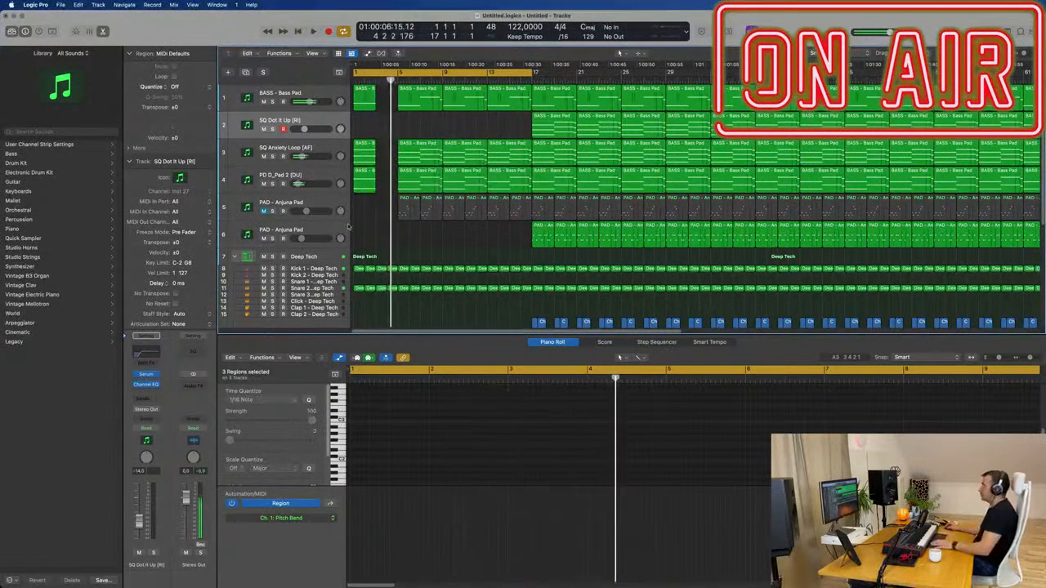
Step: Copy the two-bar Bass Pad, SQ Anxiety Loop and PD D_Pad 2 regions from bar 1 to bar 3
drag(359, 224, 367, 100)
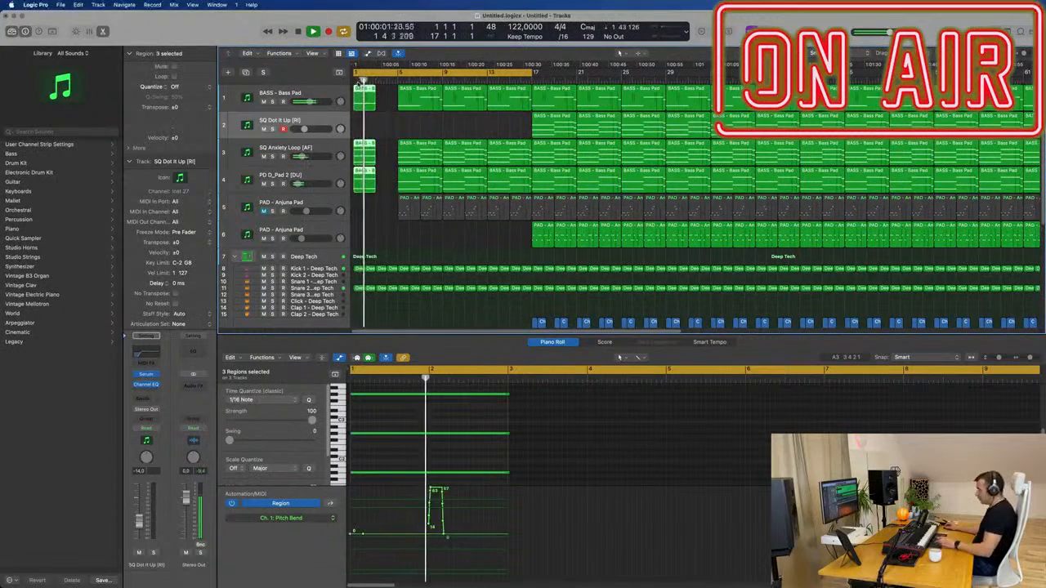
drag(359, 169, 381, 169)
click(369, 225)
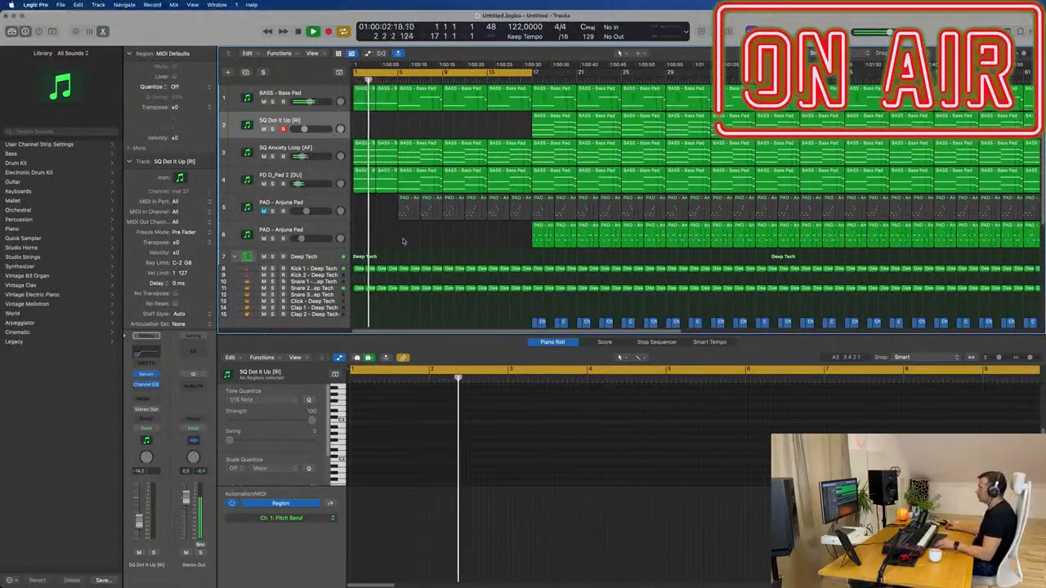
Step: Delete the Bass Pad, SQ Anxiety Loop, PD D_Pad 2 and Anjuna Pad regions in bars 5–8
drag(405, 236, 438, 92)
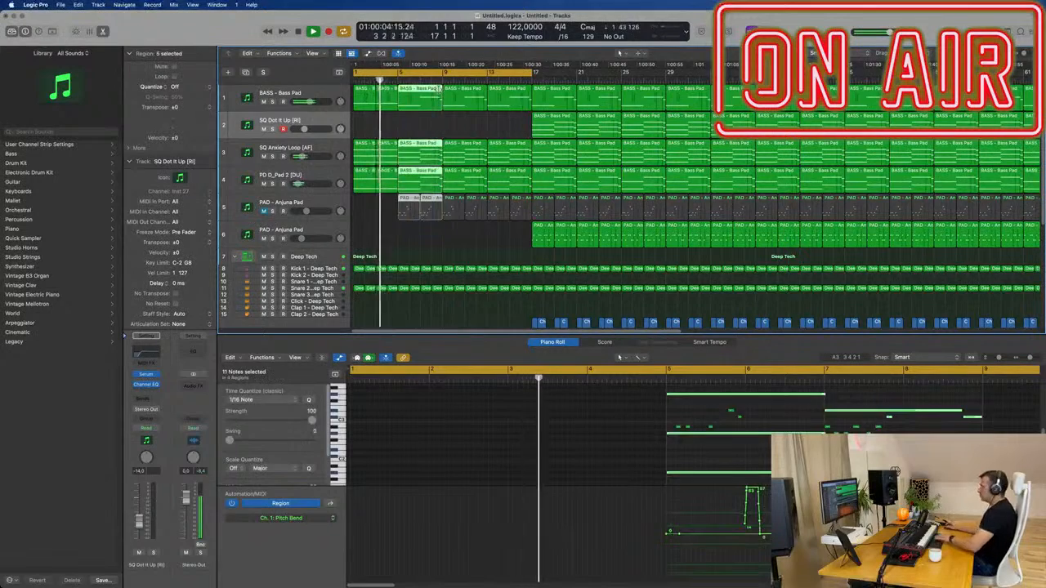
key(Delete)
key(space)
Step: Copy the first vocal chop from bar 17 to bar 5 on the Chasing Shadows Vox Atmospheres track
scroll(425, 245, down, 3)
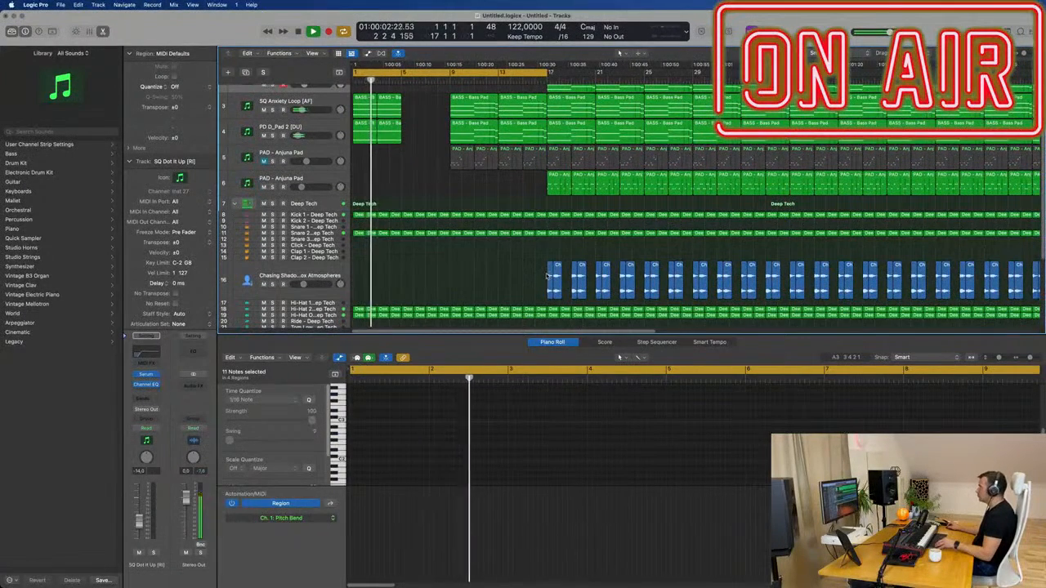
drag(552, 275, 405, 263)
scroll(417, 119, up, 3)
Step: Move the two PD D_Pad 2 regions from bars 1–4 to bars 5–8
drag(424, 132, 354, 180)
scroll(381, 196, right, 2)
scroll(400, 190, up, 1)
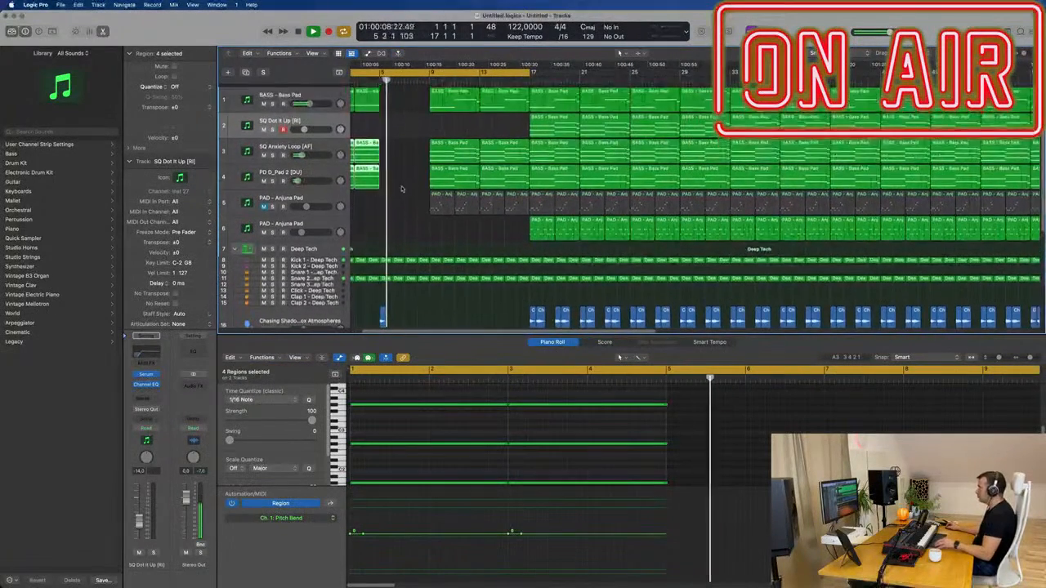
scroll(402, 185, down, 1)
key(Return)
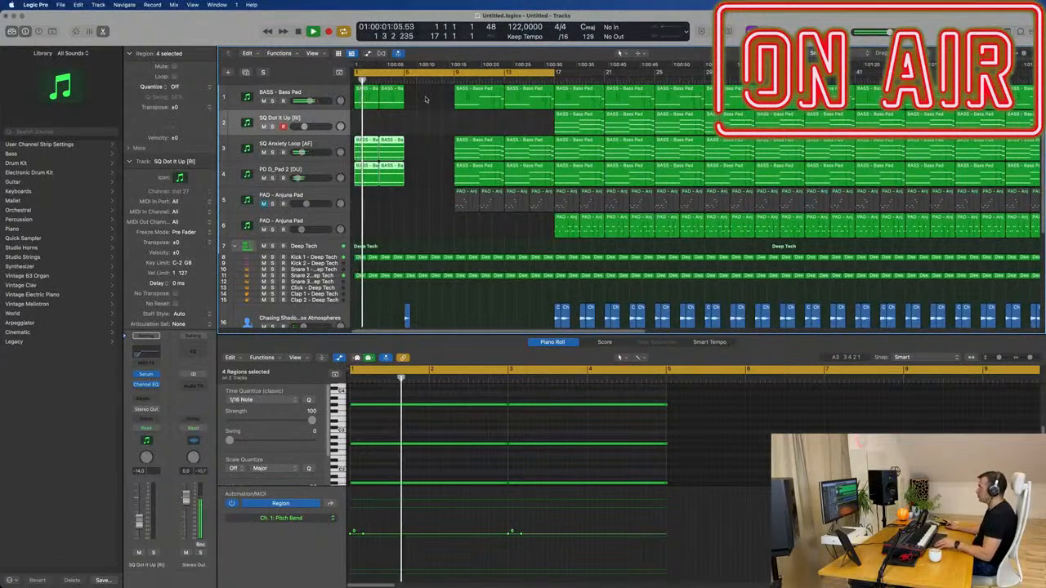
key(space)
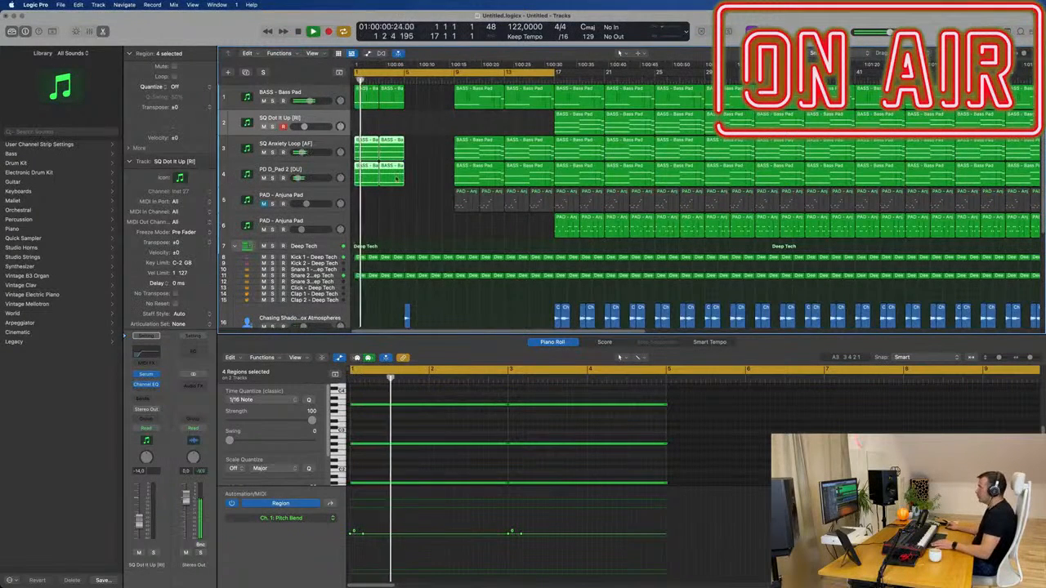
mouse_move(429, 178)
mouse_down()
mouse_move(371, 173)
mouse_move(421, 175)
mouse_up()
key(Return)
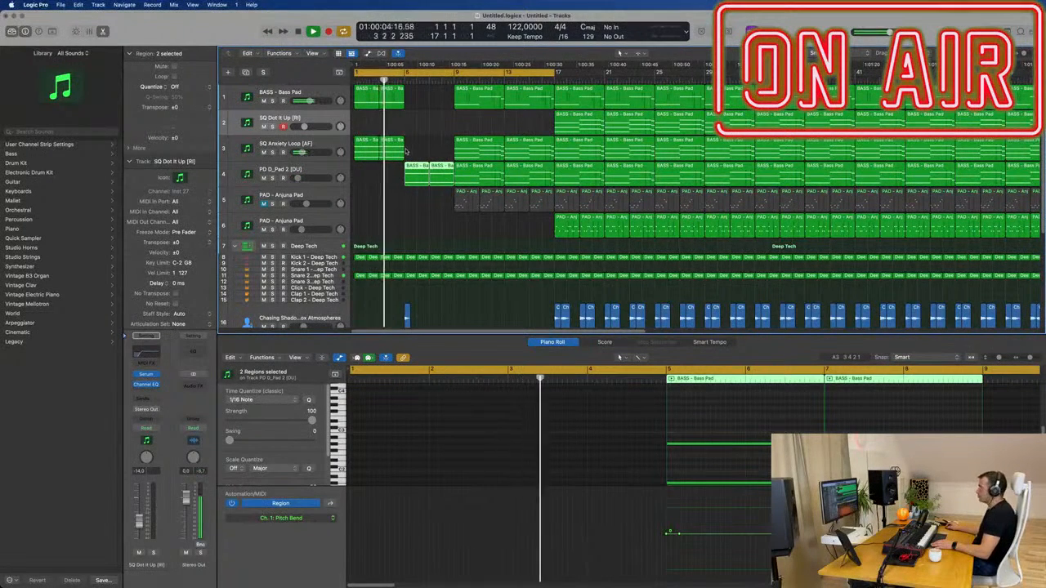
Step: Select the SQ Anxiety Loop track and listen to the first four bars of the arrangement
click(318, 145)
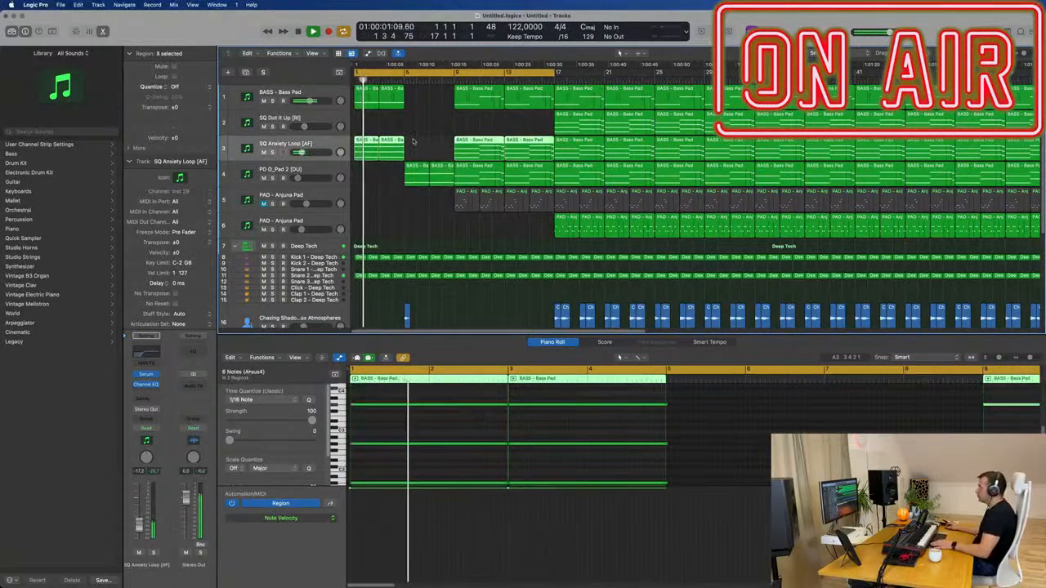
scroll(383, 210, up, 3)
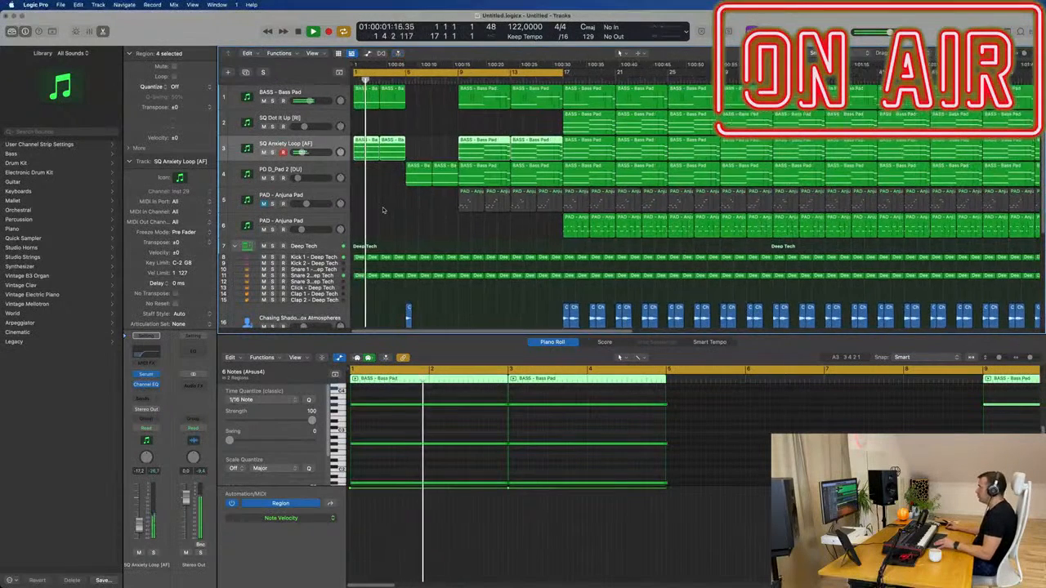
scroll(387, 209, up, 2)
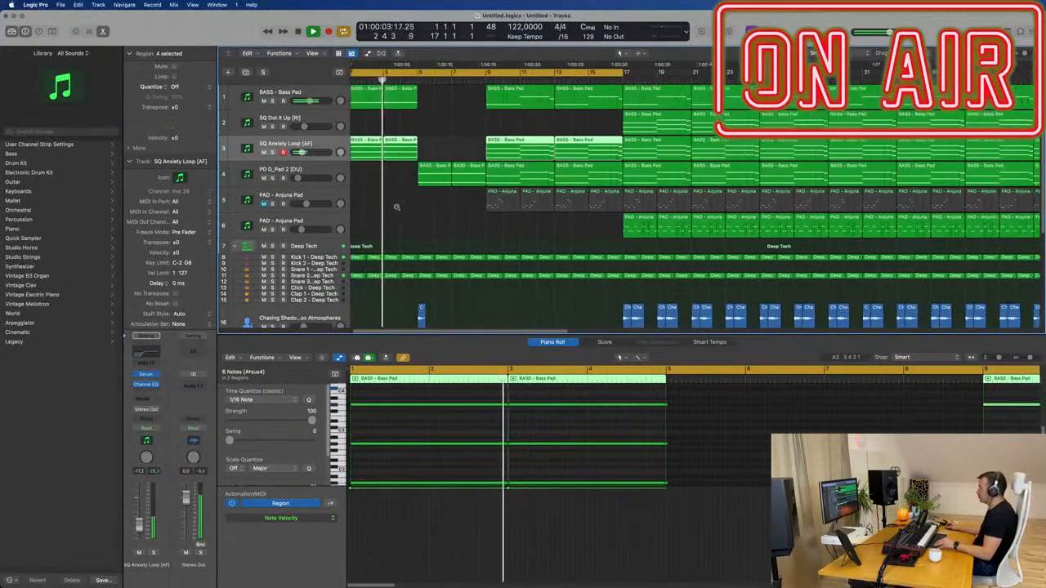
scroll(389, 212, down, 3)
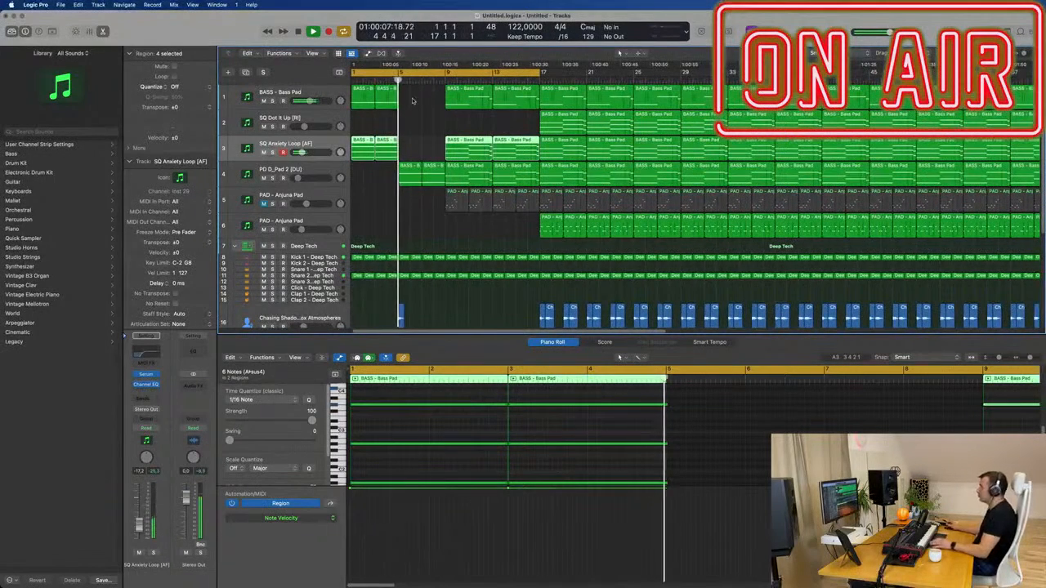
Step: Repeat the two Bass Pad regions from bars 1–4 into bars 5–8
key(Return)
drag(414, 100, 333, 106)
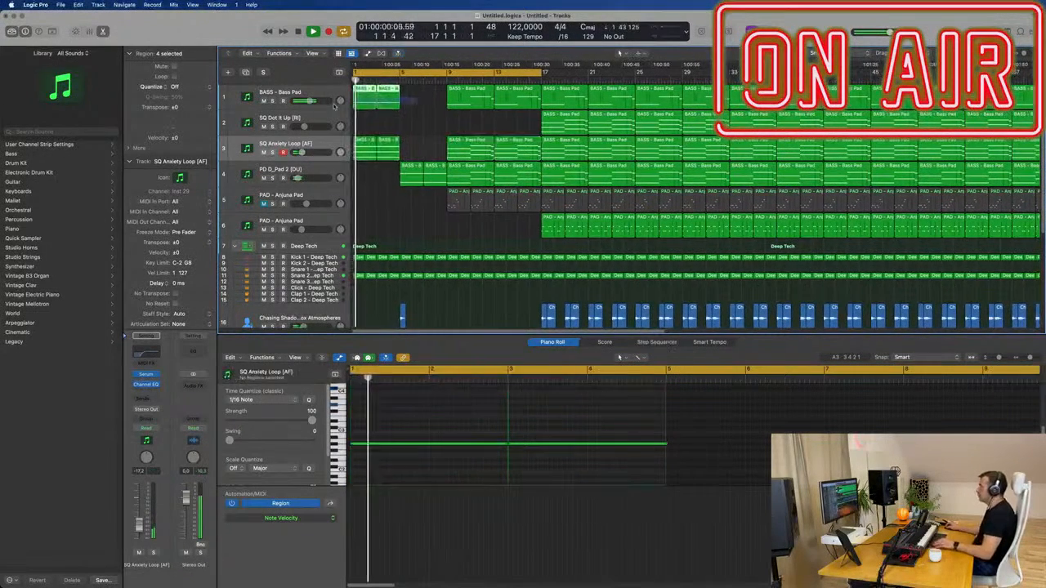
key(super+r)
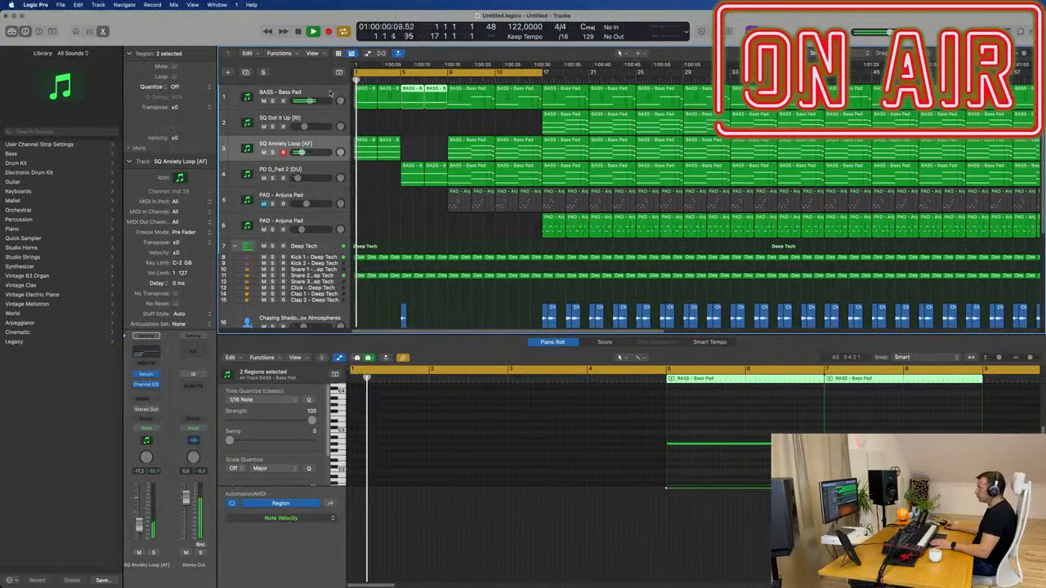
Step: Select the BASS - Bass Pad track and open its Sylenth1 instrument while playing from bar 1
click(330, 93)
drag(322, 152, 323, 161)
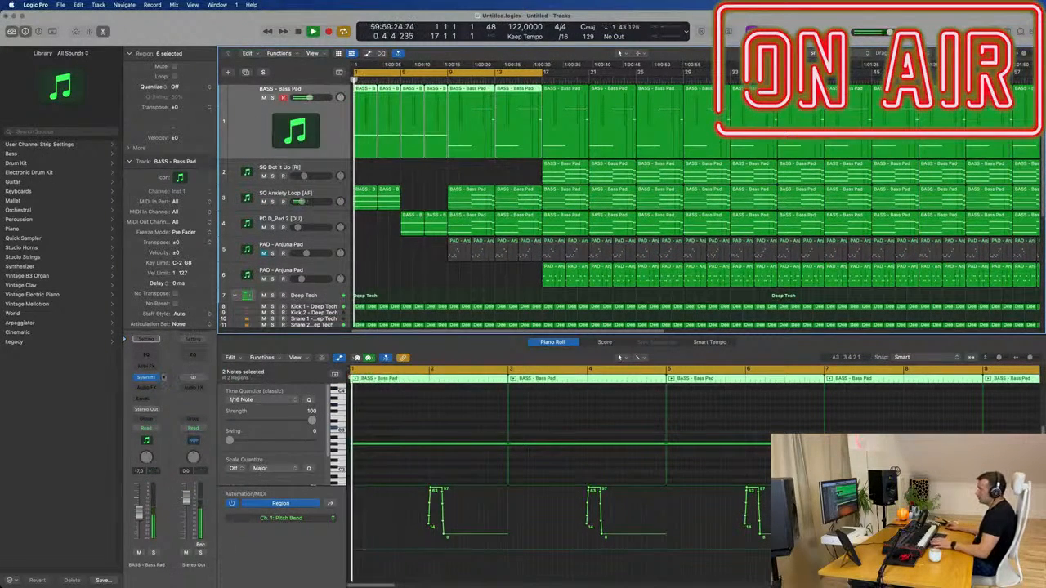
click(146, 378)
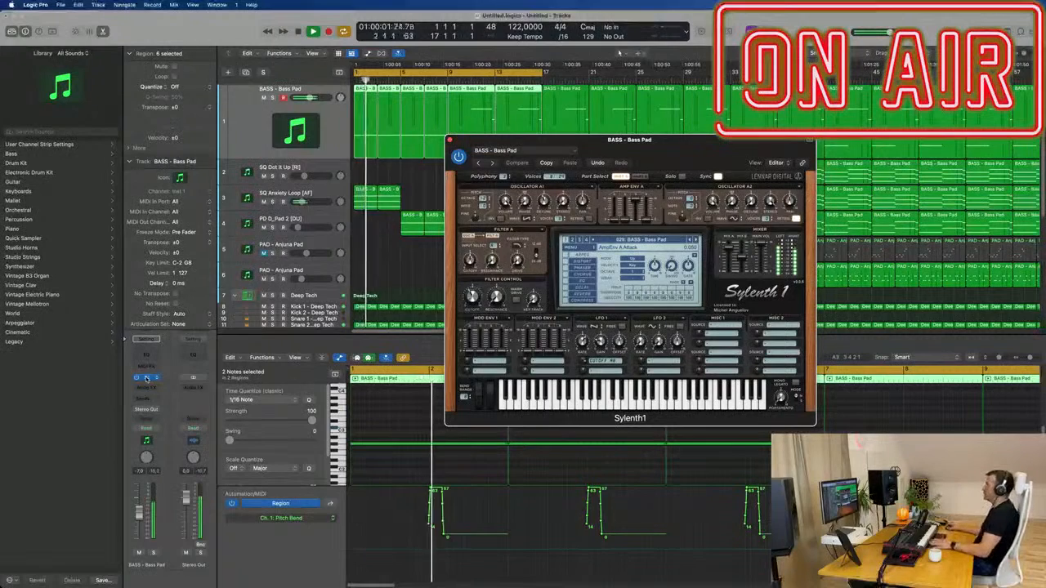
key(Return)
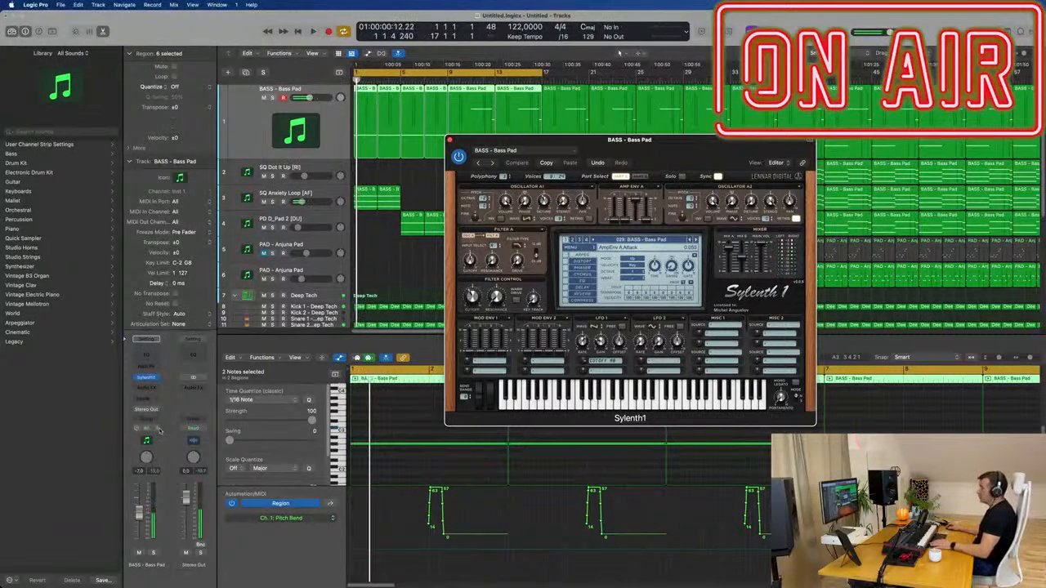
Step: Set the Bass Pad track's automation mode to Touch, set the Sylenth1 filter cutoff to 3.872, and close the instrument
click(160, 431)
click(157, 439)
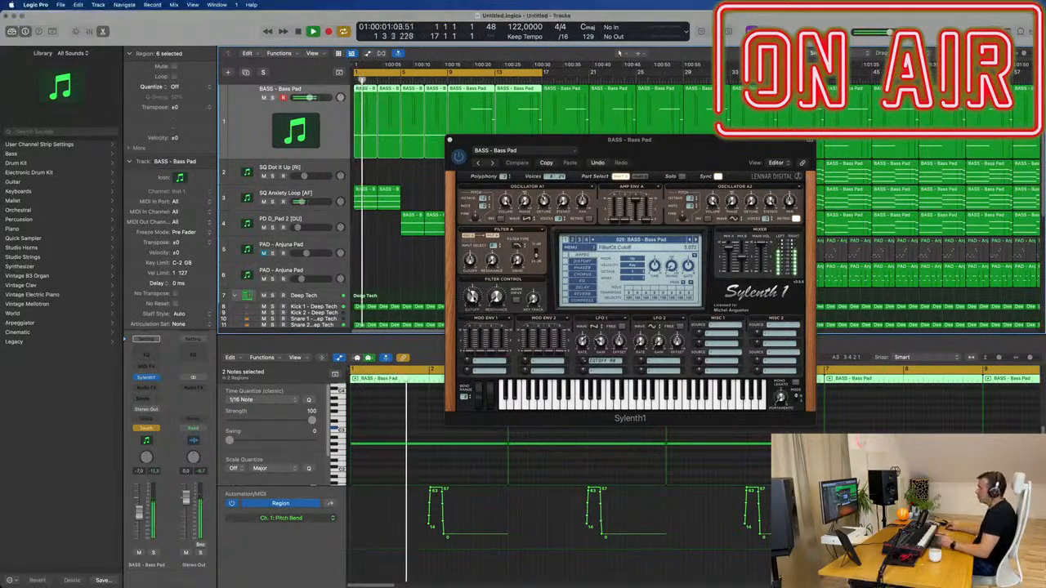
key(Return)
click(449, 139)
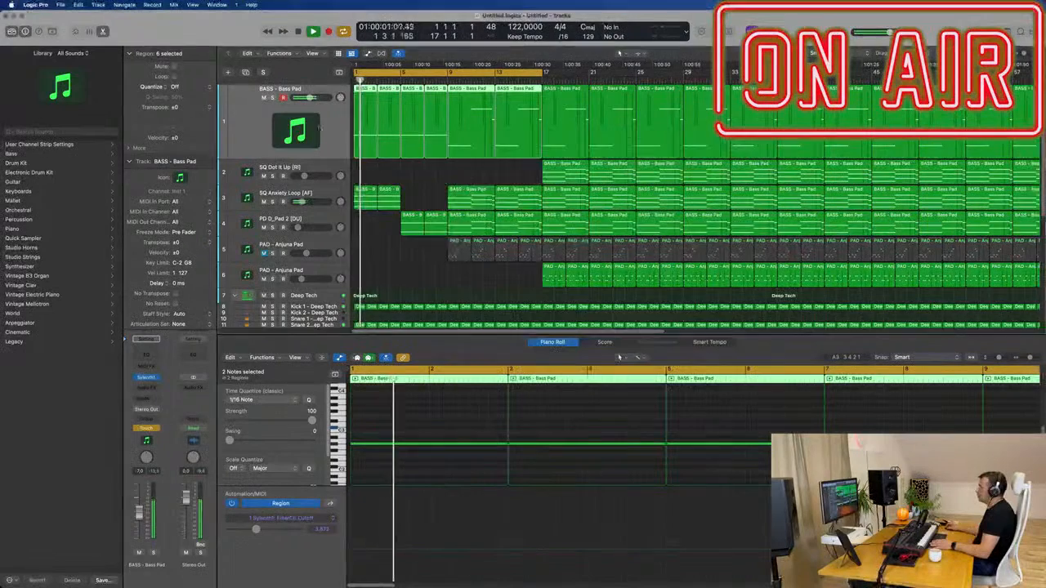
Step: Show the automation lanes and the toolbar, keeping the Bass Pad track enlarged, and restart playback
key(Return)
key(a)
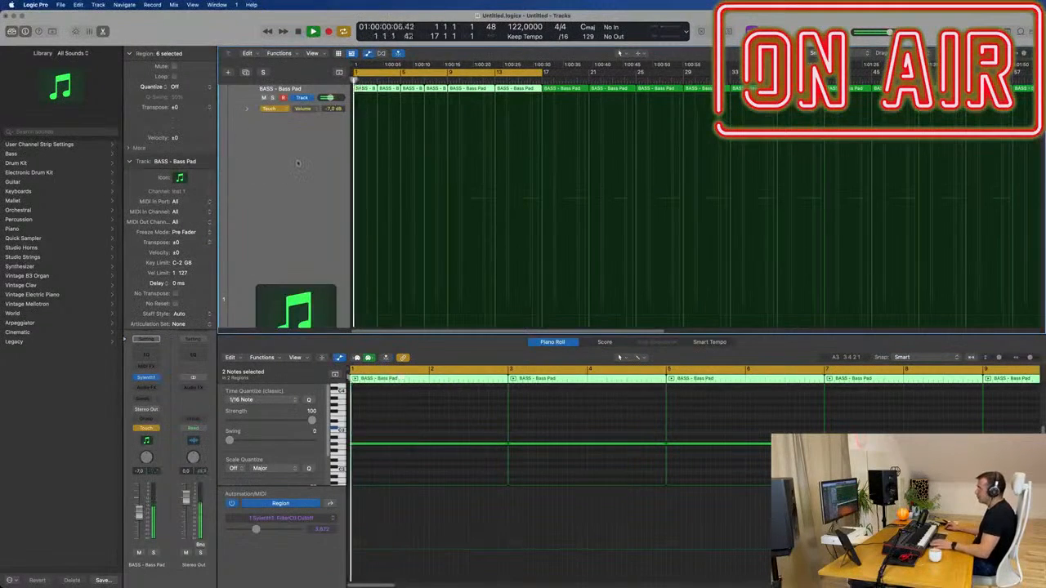
drag(299, 163, 206, 45)
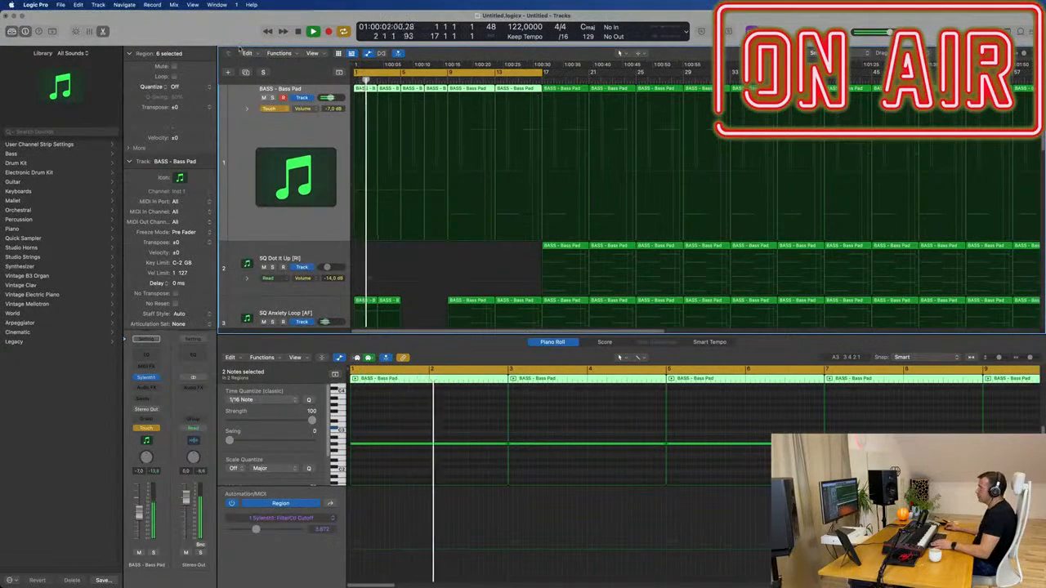
click(52, 31)
key(space)
key(space)
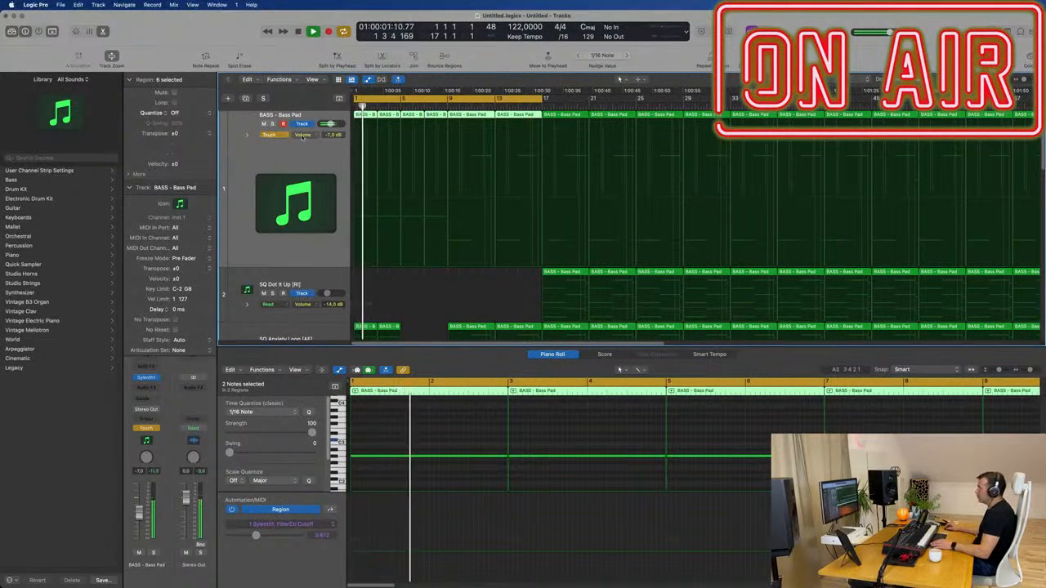
Step: Set the Bass Pad track's automation mode to Read and display its Sylenth1 FilterCtl Cutoff lane
click(276, 136)
click(276, 127)
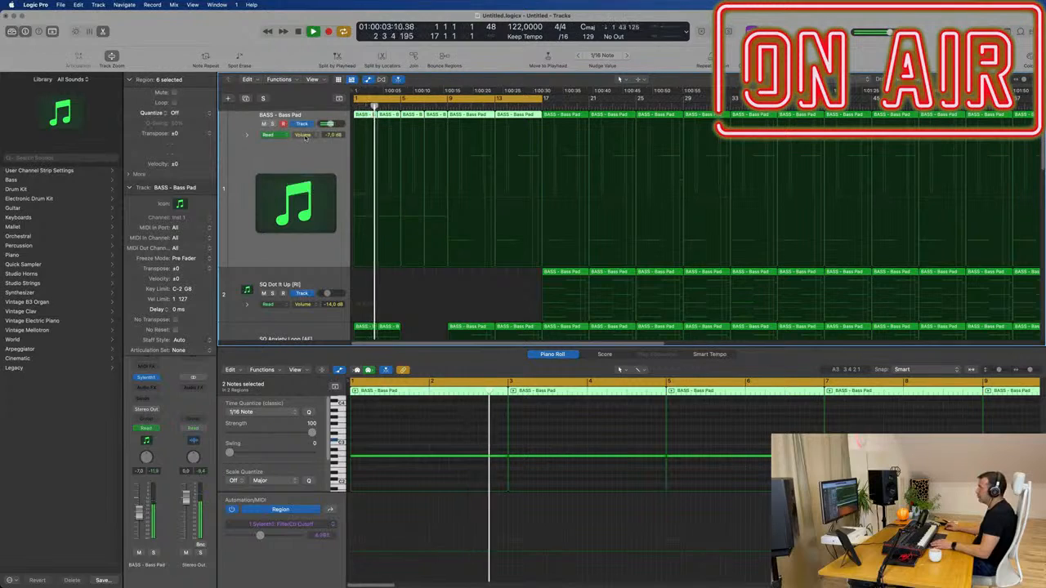
click(303, 135)
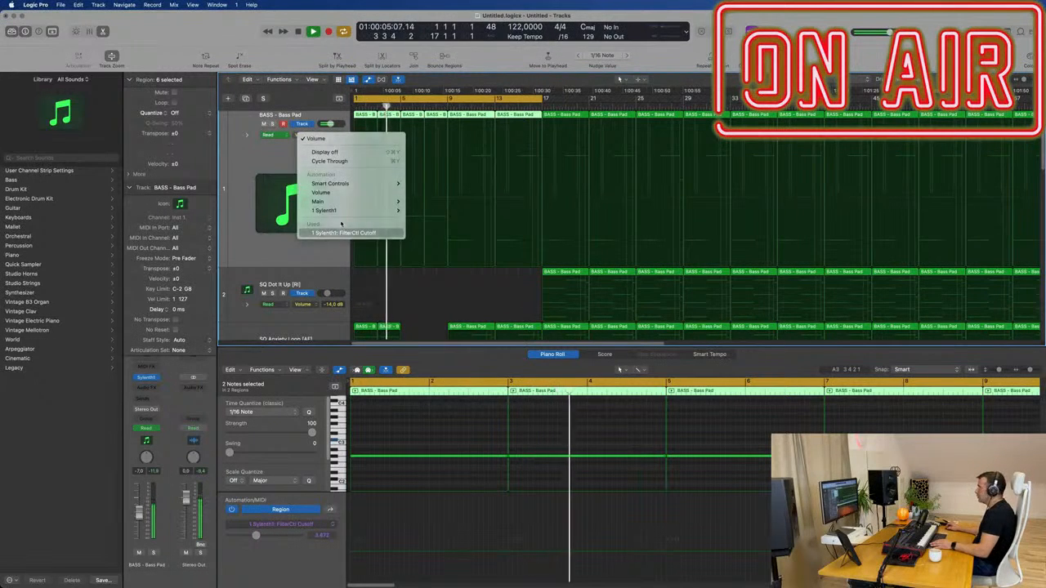
click(343, 232)
Step: Draw a filter cutoff ramp on the Bass Pad track from 3.299 at bar 1 up to 3.872 at bar 9
drag(380, 211, 355, 210)
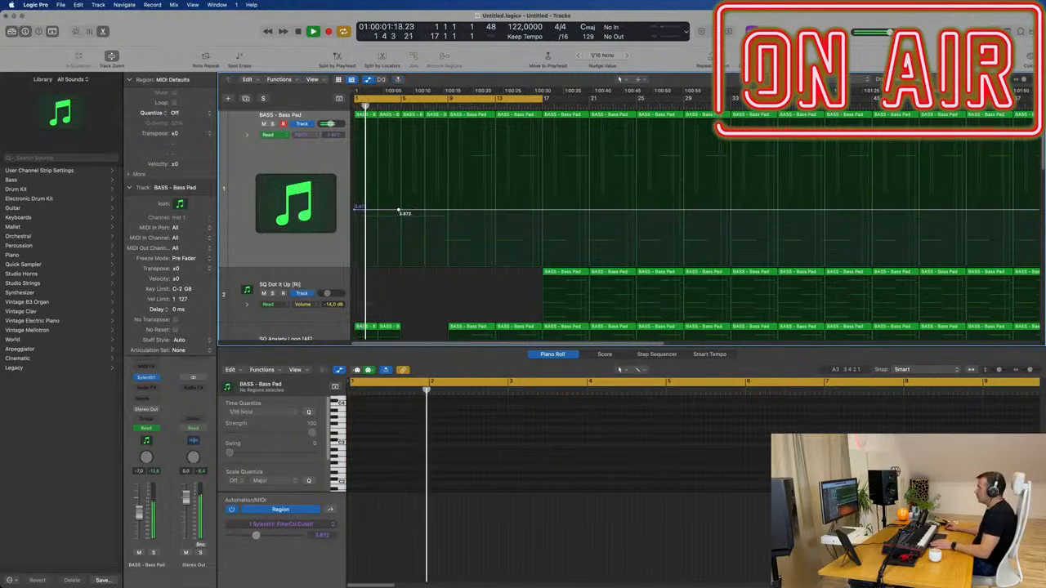
drag(442, 212, 447, 212)
key(Return)
drag(356, 211, 358, 226)
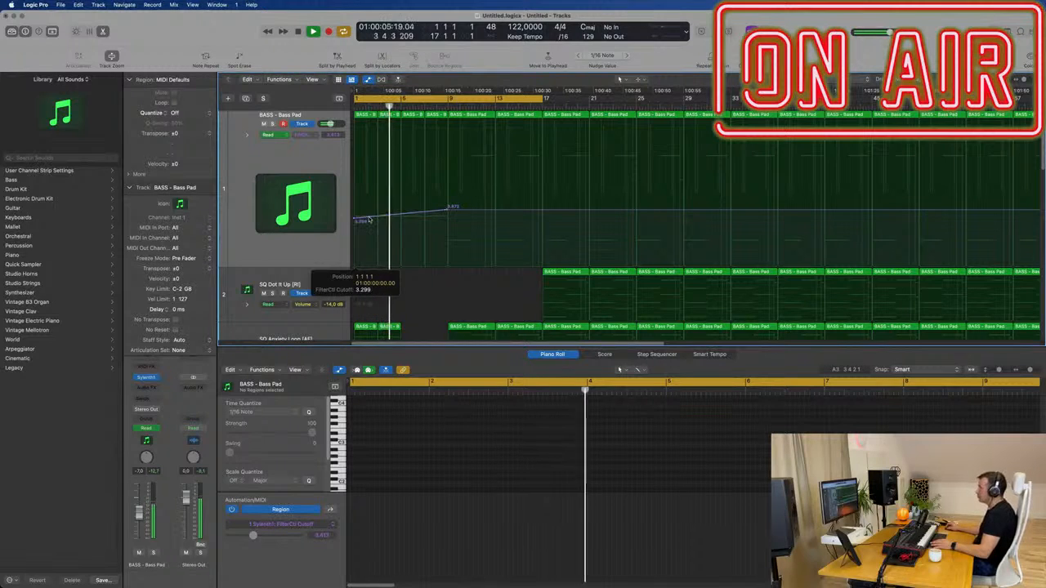
drag(370, 220, 370, 220)
Step: Add cutoff points before and at bar 5 so the curve stays near 3.290, peaks at 4.374 and drops to 3.091
key(Return)
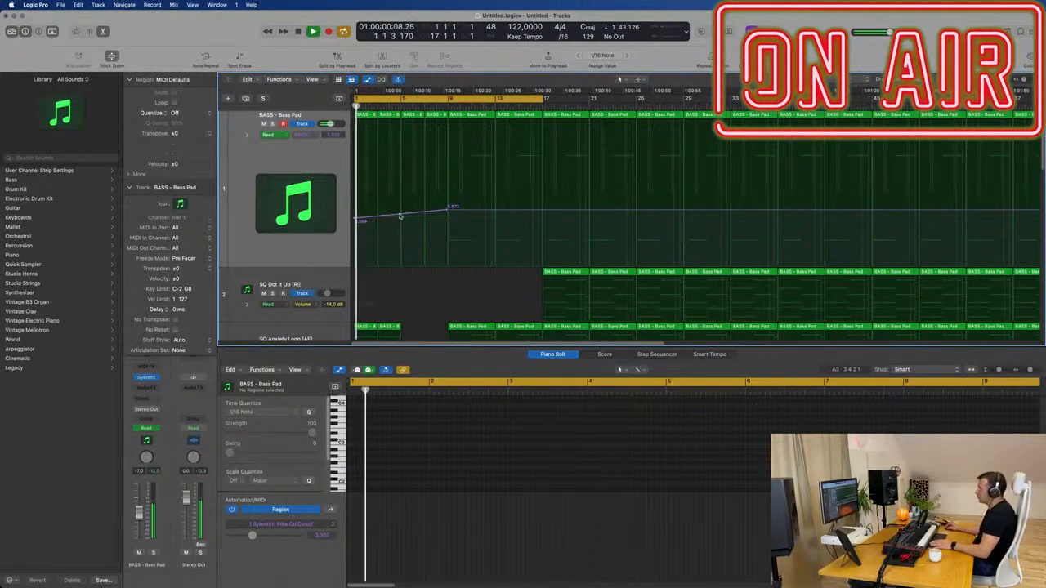
drag(401, 216, 400, 219)
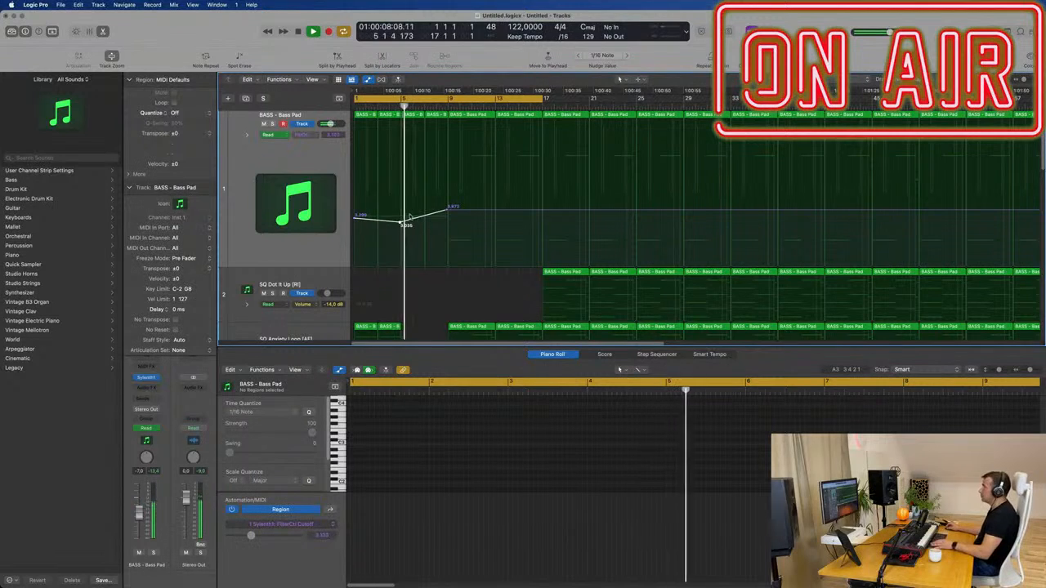
key(Return)
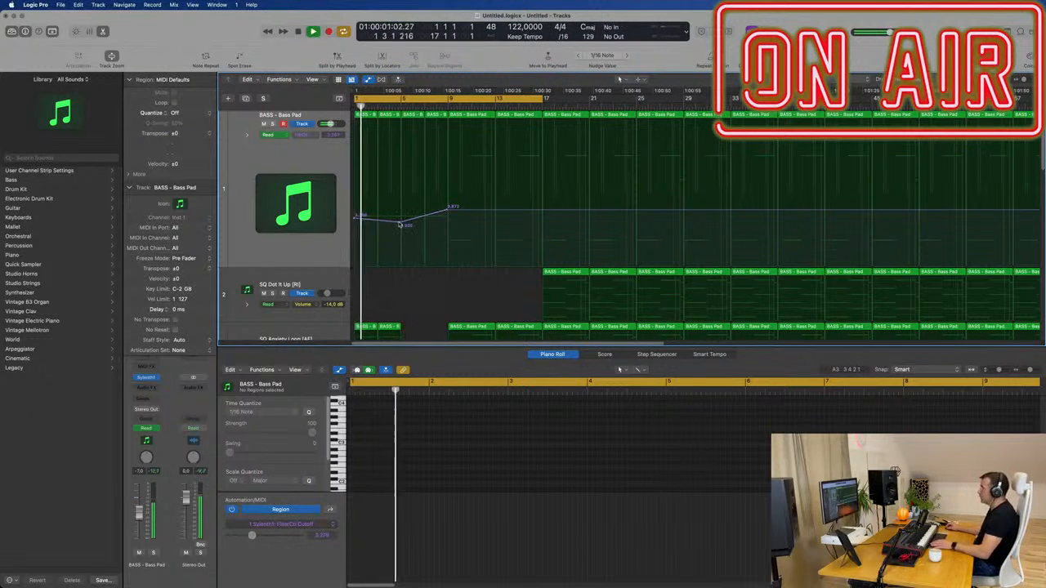
drag(400, 224, 401, 194)
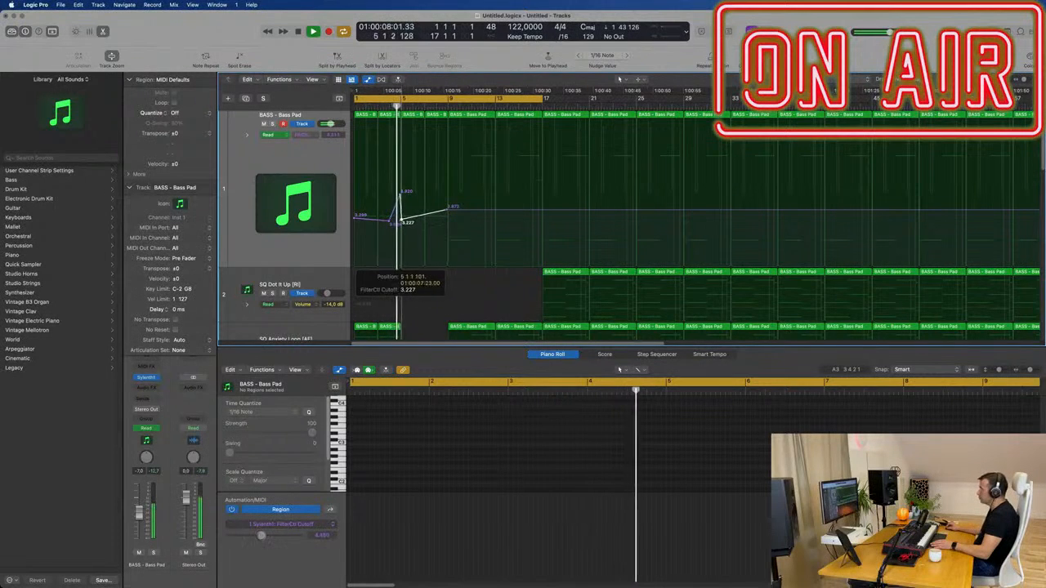
scroll(407, 214, up, 2)
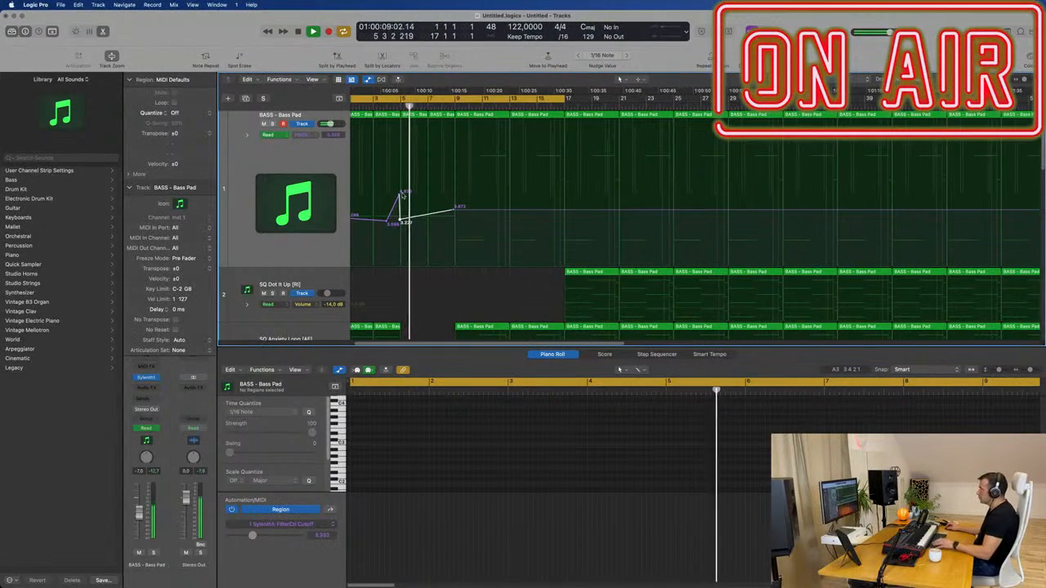
drag(407, 194, 394, 218)
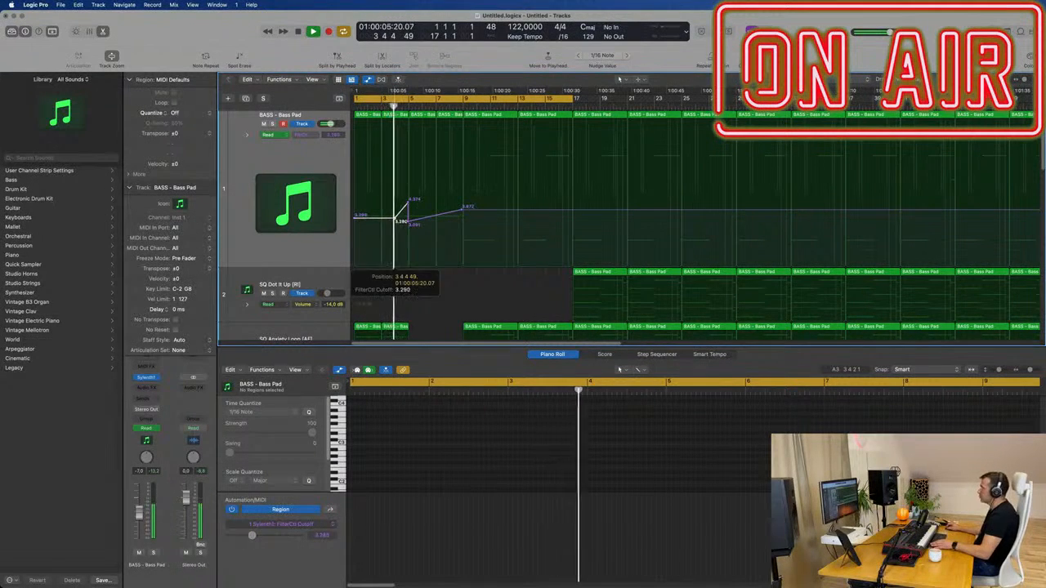
Step: Fine-tune the cutoff peak and drop points so the fall to 3.091 lands at the start of bar 5
scroll(396, 222, down, 3)
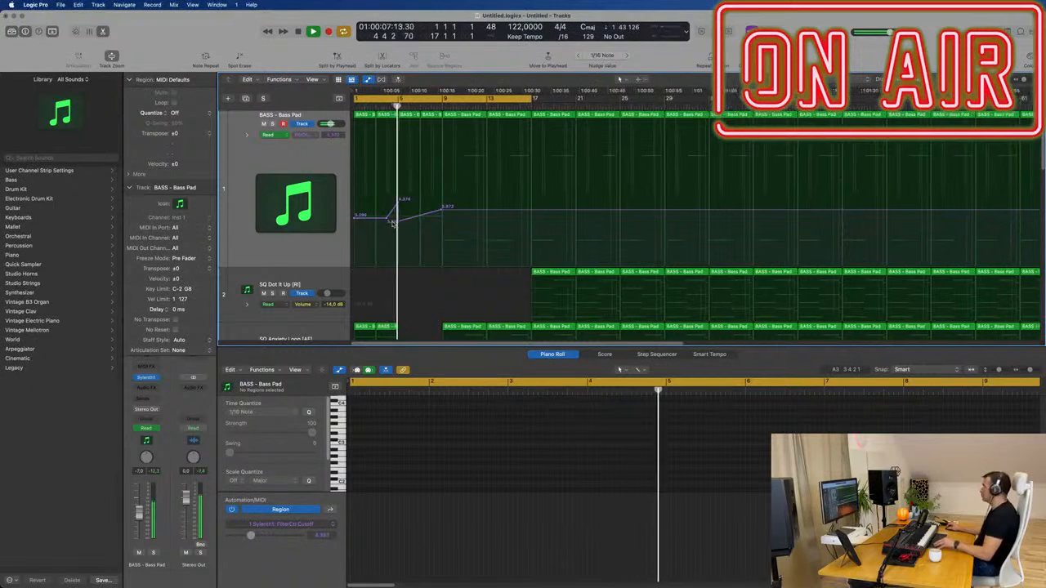
scroll(393, 222, up, 5)
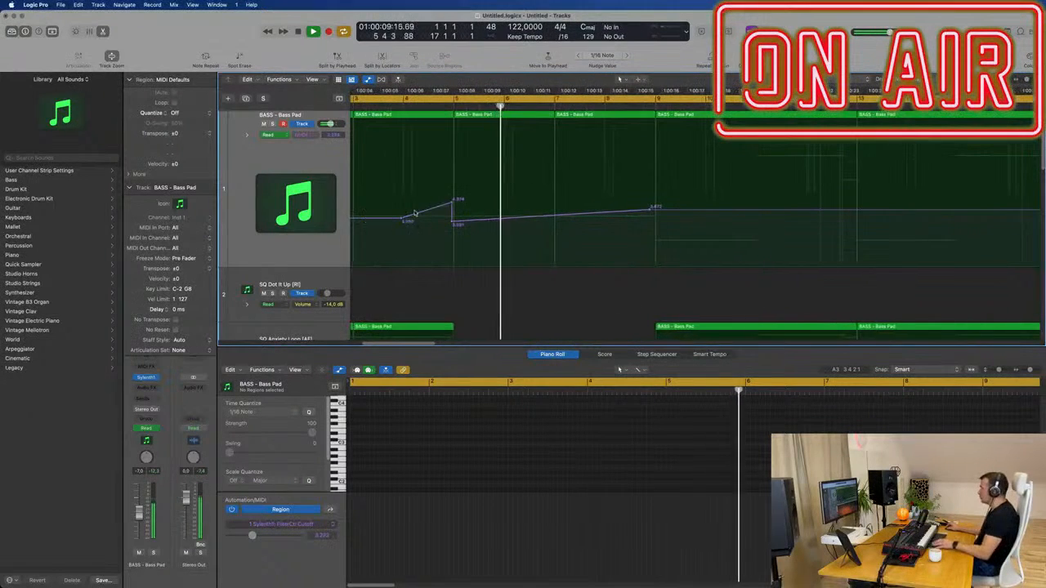
click(556, 222)
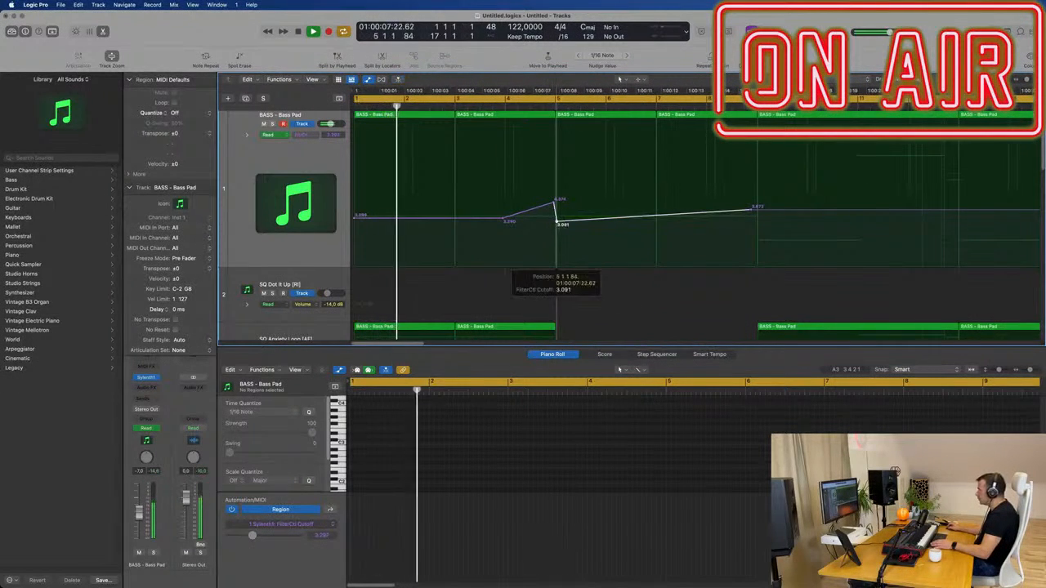
drag(554, 202, 556, 222)
scroll(554, 237, down, 2)
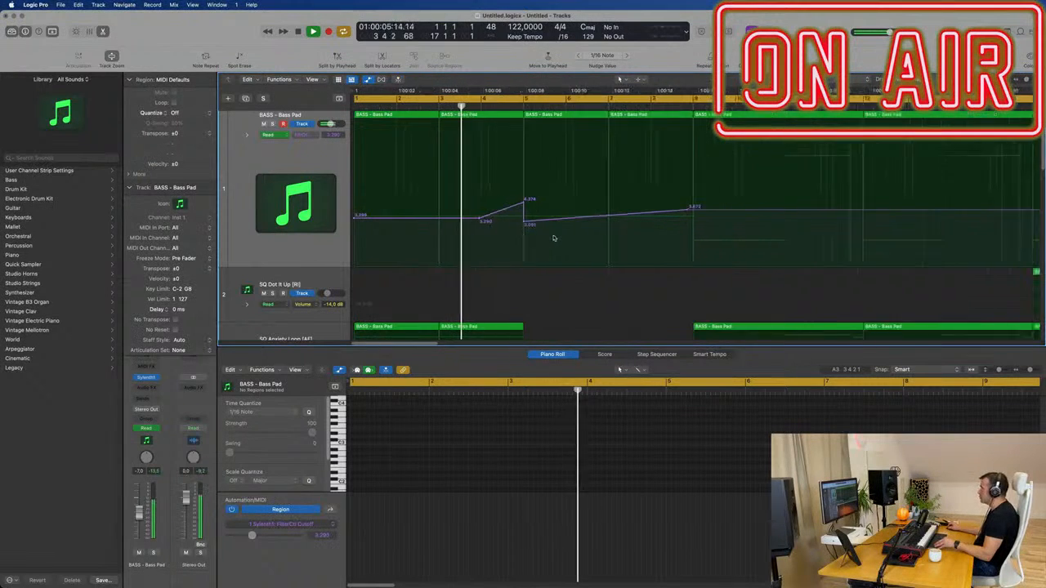
Step: Listen to the cutoff movement through bars 4–7 and look over the regions on the tracks below Bass Pad
scroll(523, 249, down, 2)
scroll(494, 270, down, 1)
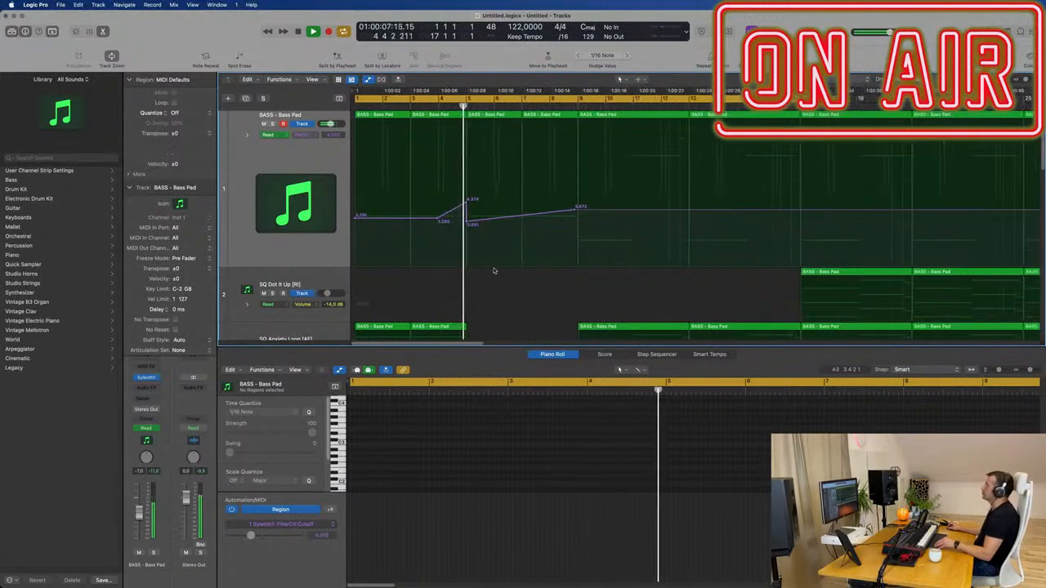
scroll(493, 271, down, 5)
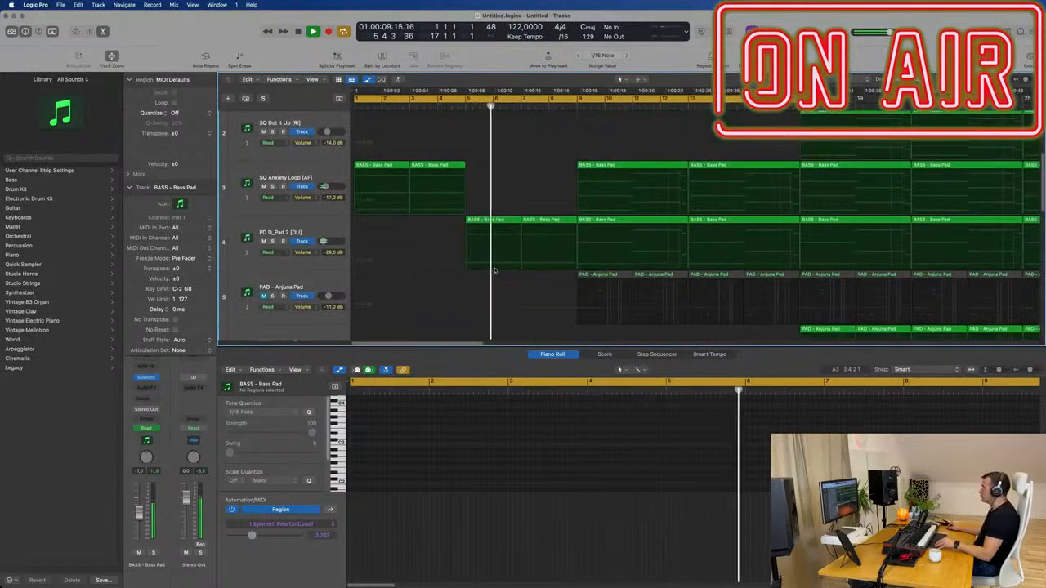
scroll(494, 270, down, 4)
scroll(452, 223, up, 2)
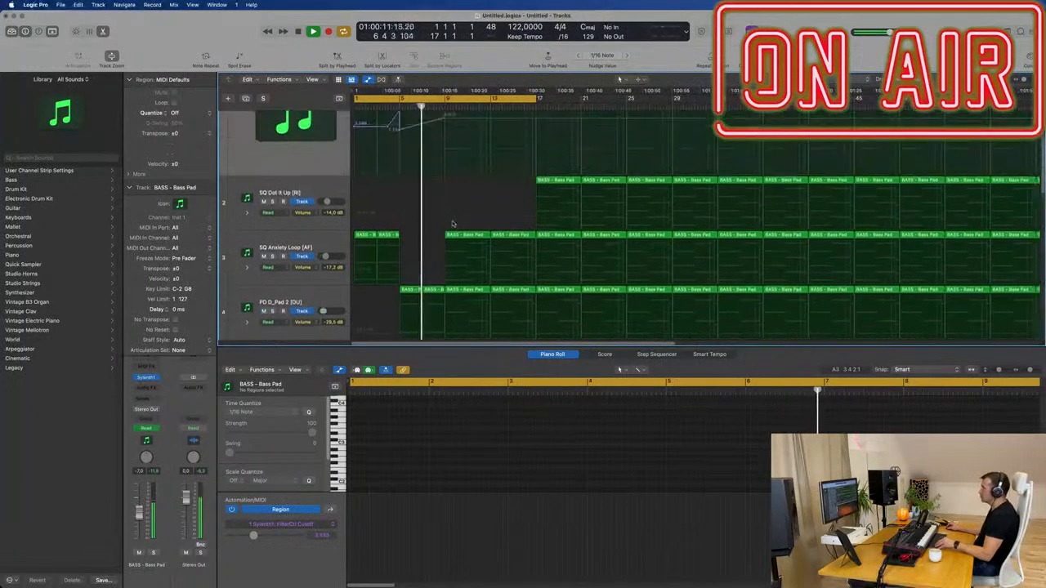
scroll(452, 223, up, 1)
scroll(441, 225, down, 1)
scroll(442, 223, down, 1)
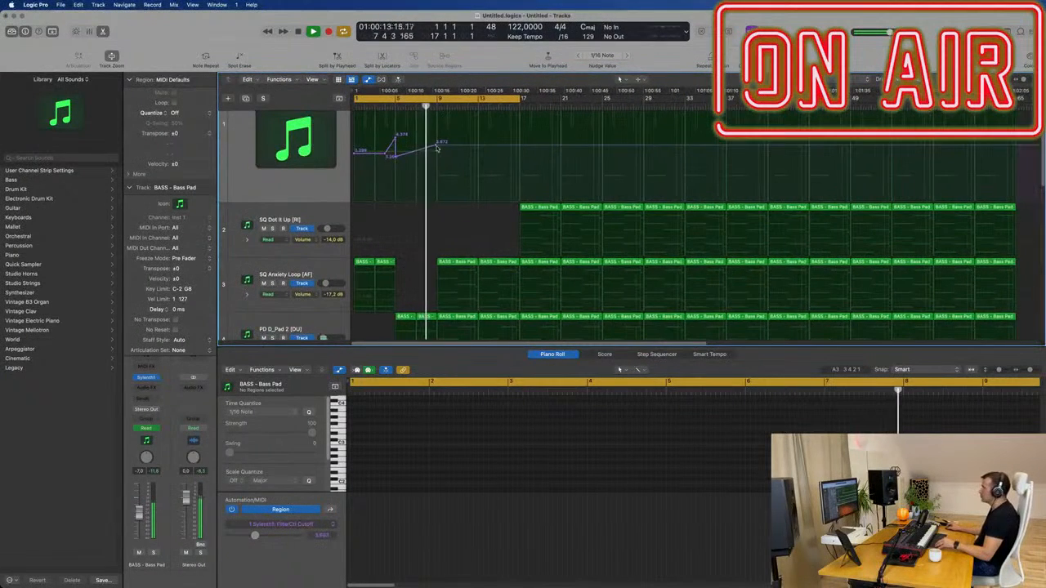
Step: Replace the Bass Pad regions in bars 9–16 with a repeat of bars 1–8 including their cutoff automation
key(Return)
drag(448, 213, 488, 155)
scroll(488, 209, up, 2)
scroll(488, 208, up, 1)
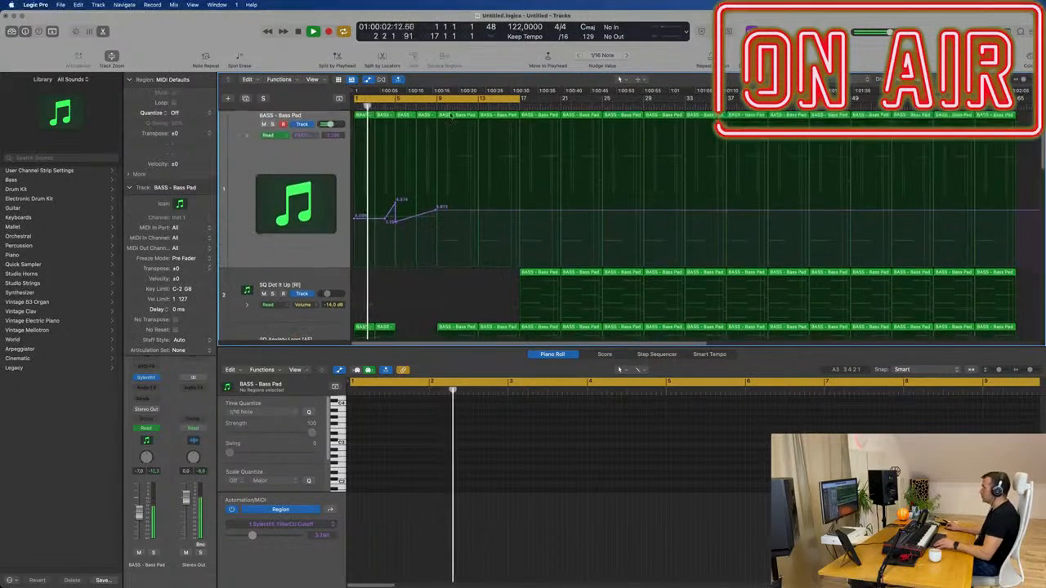
click(450, 114)
key(Delete)
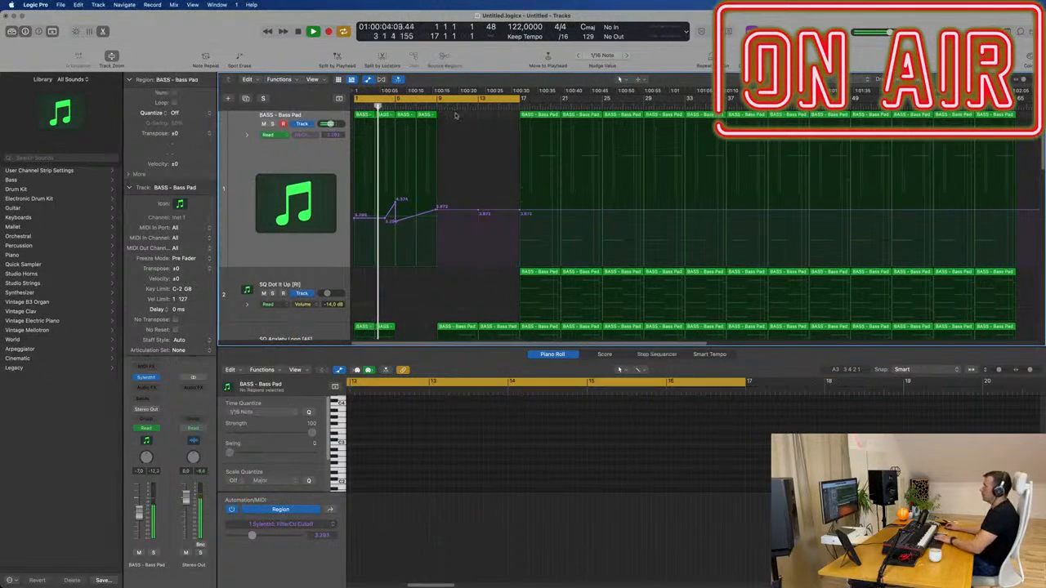
click(293, 116)
key(super+r)
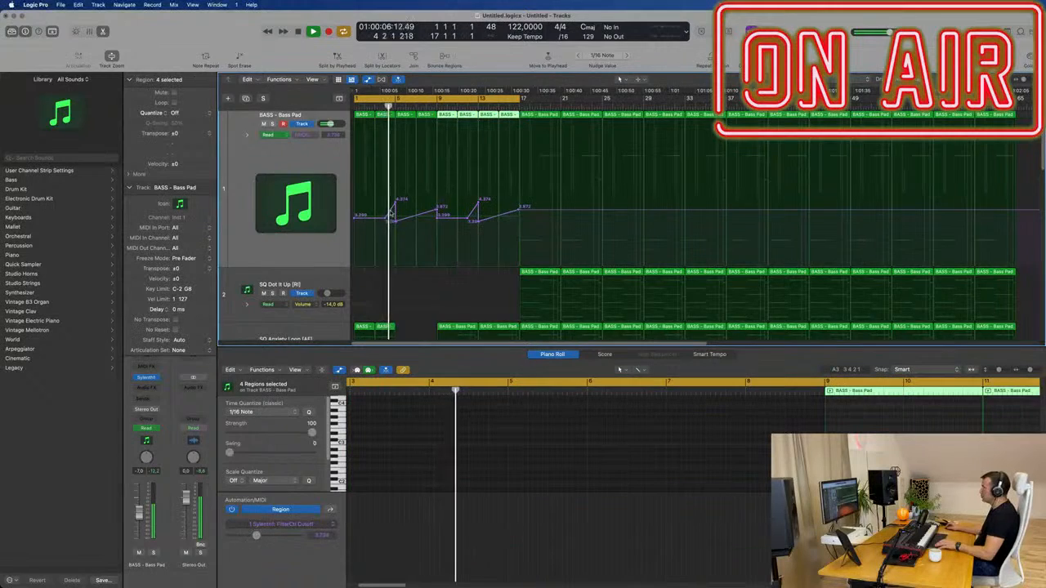
Step: Collapse the automation lanes of the tracks below Bass Pad into compact rows
scroll(448, 236, down, 4)
scroll(444, 239, down, 2)
scroll(444, 239, down, 2)
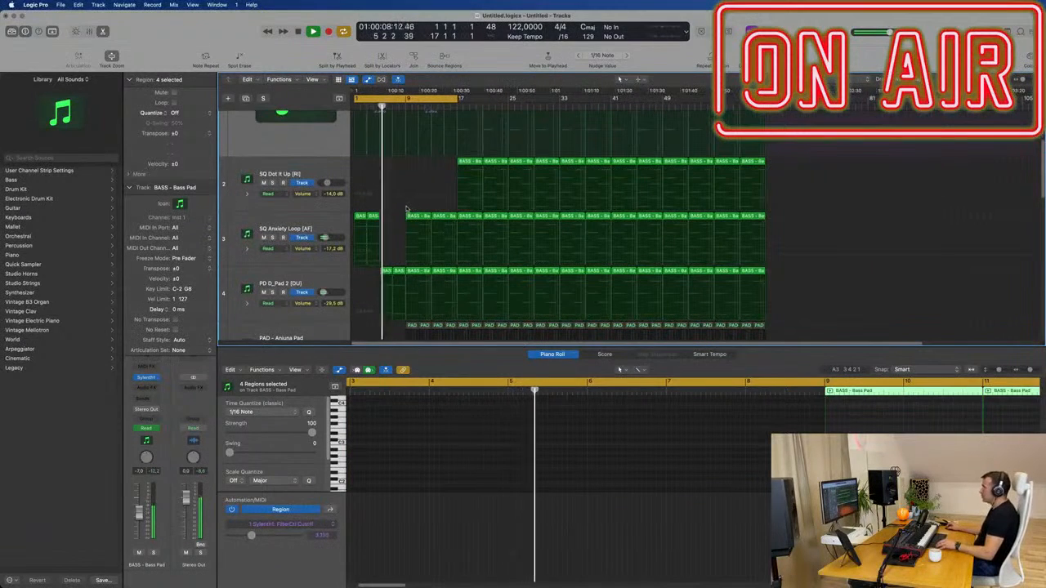
click(381, 210)
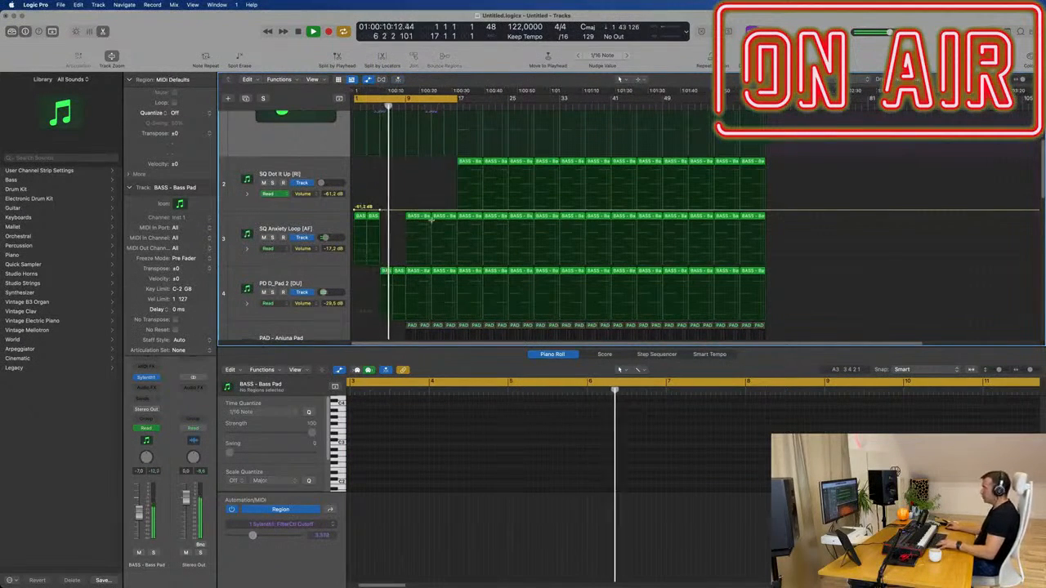
key(a)
scroll(411, 204, up, 5)
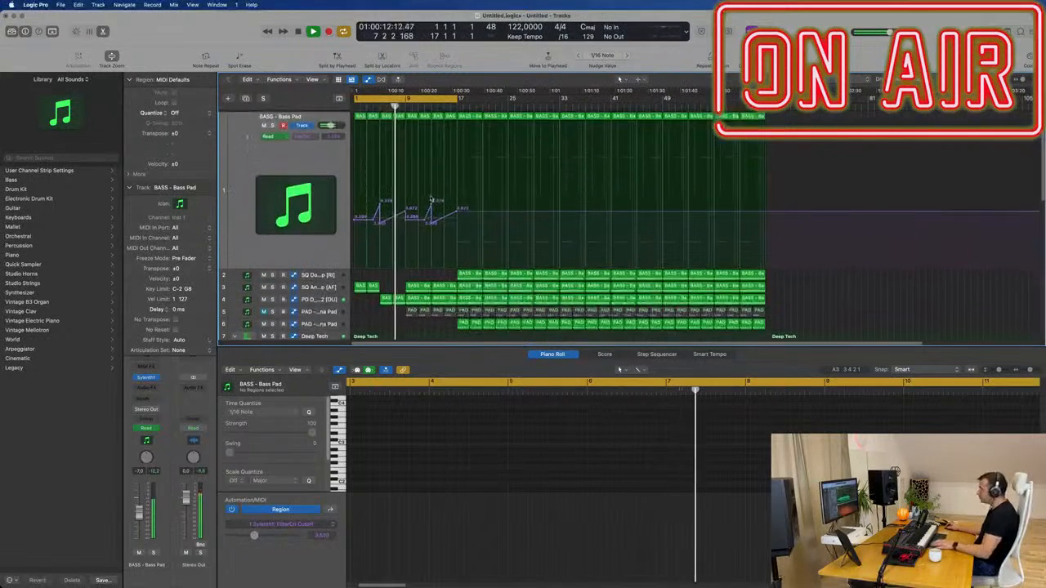
Step: Delete the SQ Anxiety Loop region in bars 9–12
key(Return)
click(424, 287)
key(Delete)
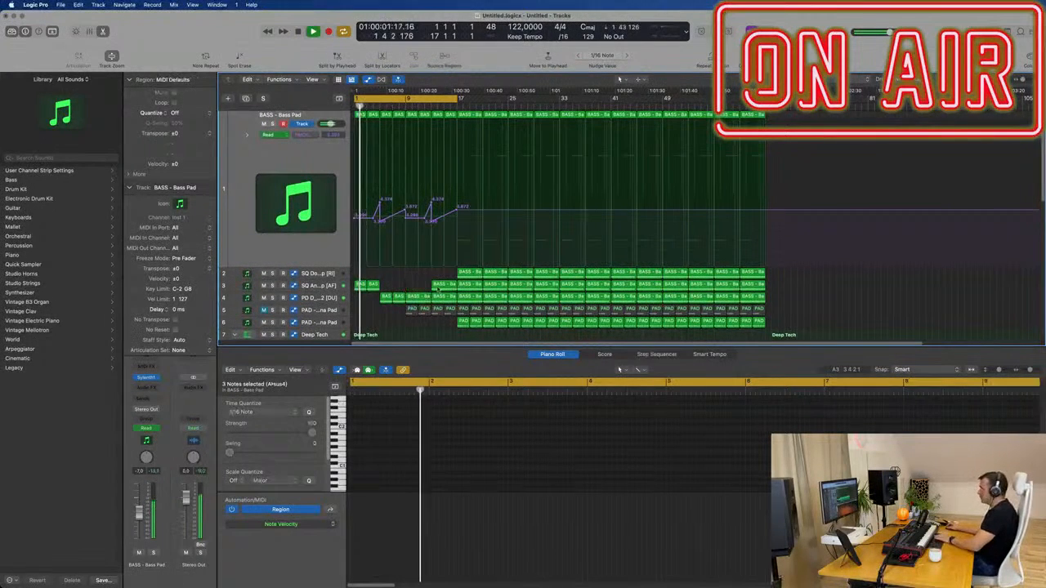
Step: Delete the SQ Anxiety Loop region in bars 13–16 and the two PO D_Pad 2 regions in bars 9–16
click(443, 286)
key(Delete)
key(Down)
key(Down)
key(Down)
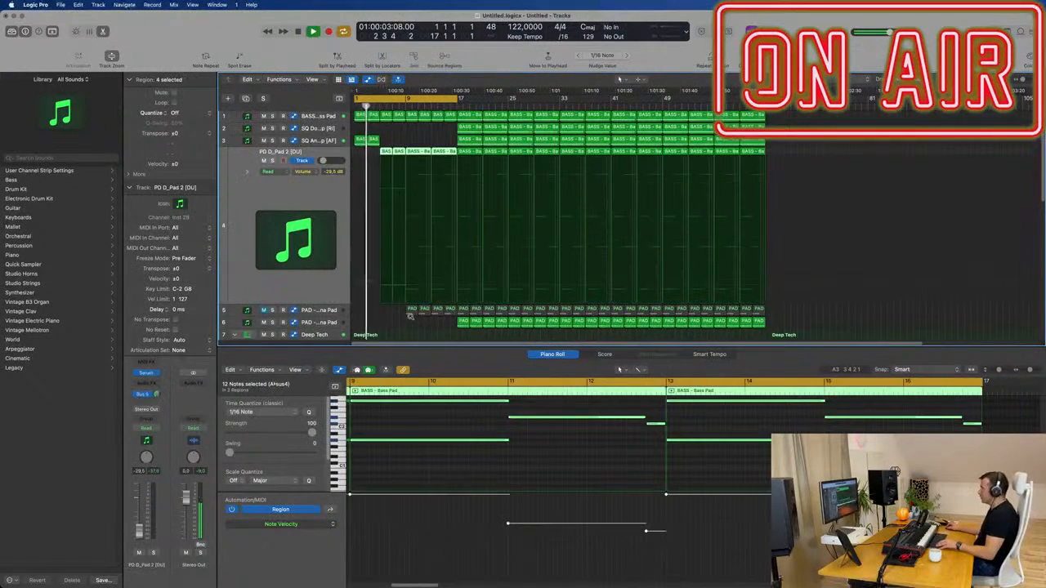
scroll(423, 301, up, 6)
scroll(605, 211, down, 1)
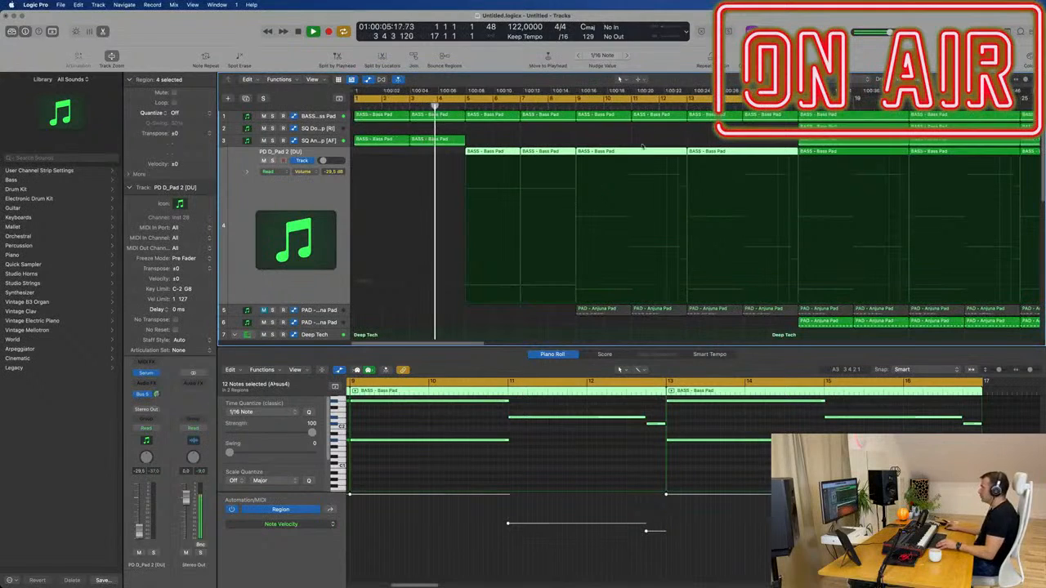
click(659, 152)
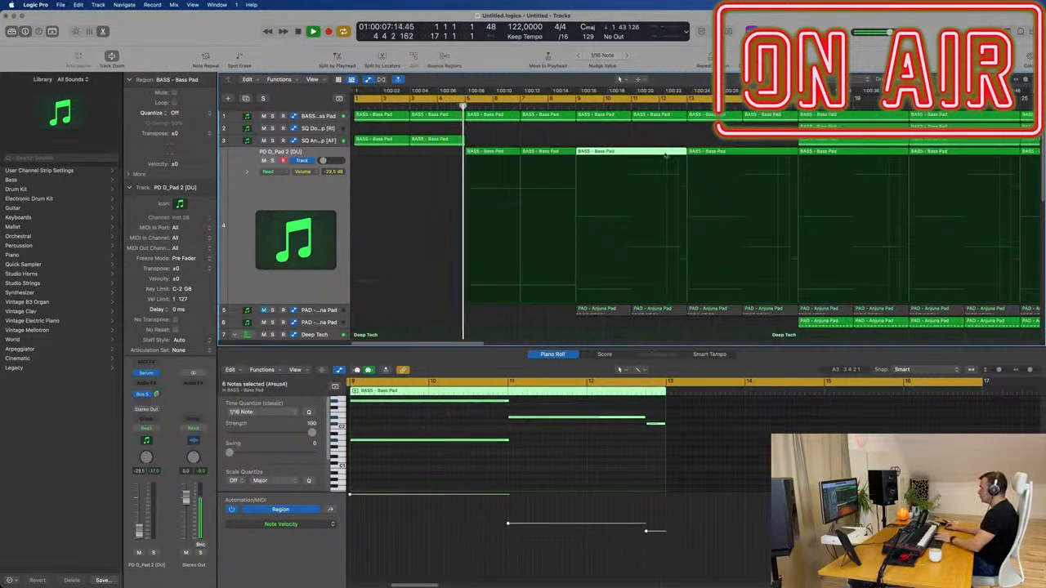
key(Delete)
click(731, 153)
key(Delete)
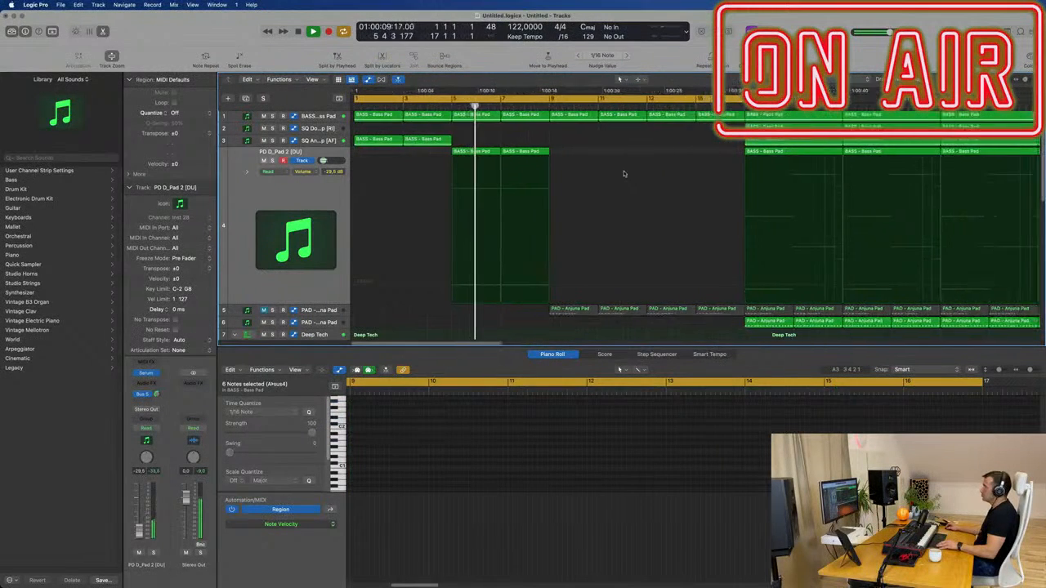
Step: Unmute the Anjuna Pad on track 5 and delete its regions in bars 9–16
scroll(596, 173, down, 3)
scroll(548, 184, down, 2)
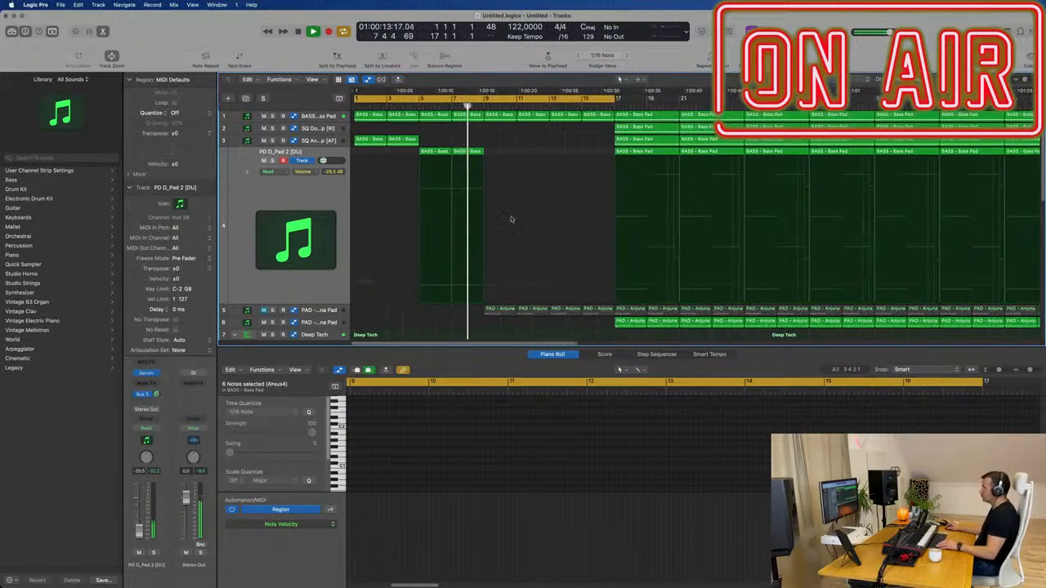
click(263, 309)
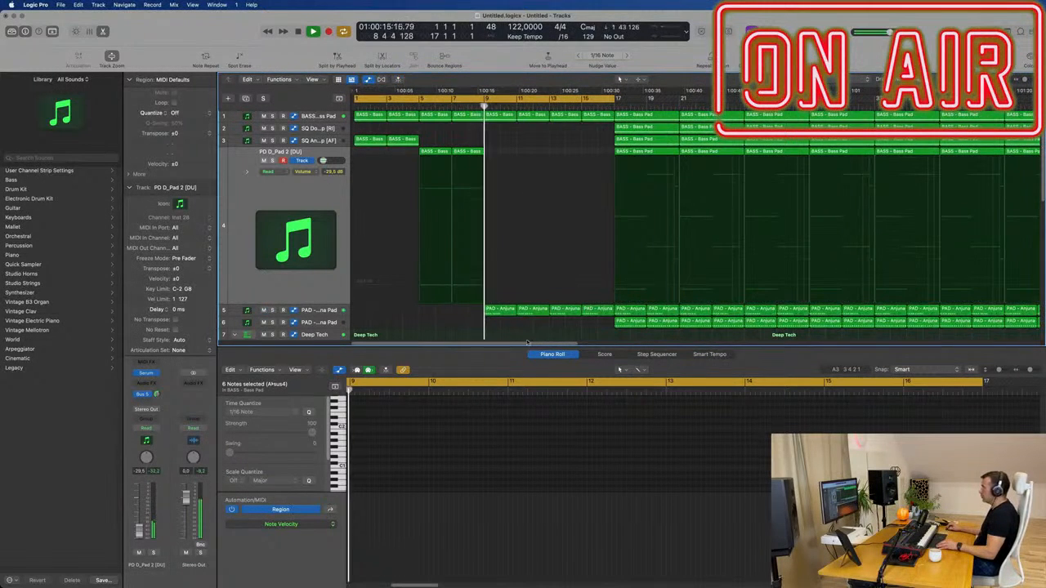
scroll(524, 316, down, 2)
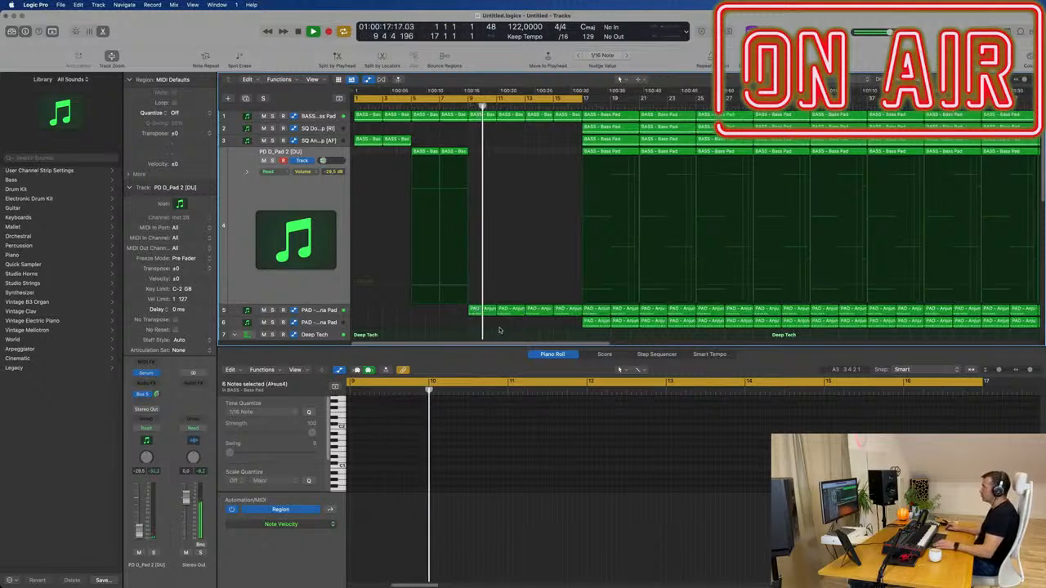
key(Return)
drag(469, 317, 567, 310)
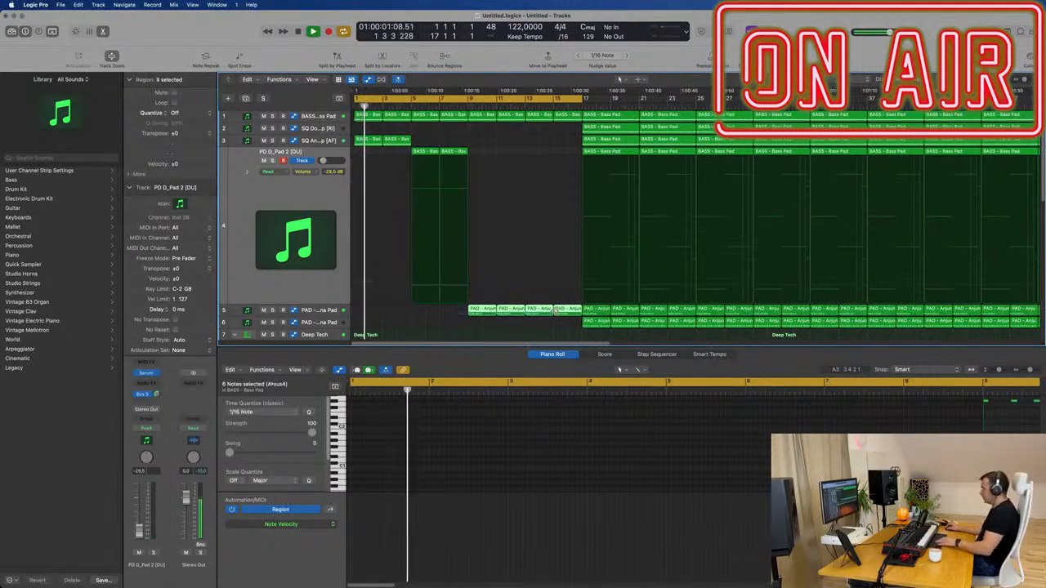
key(Delete)
scroll(512, 188, down, 3)
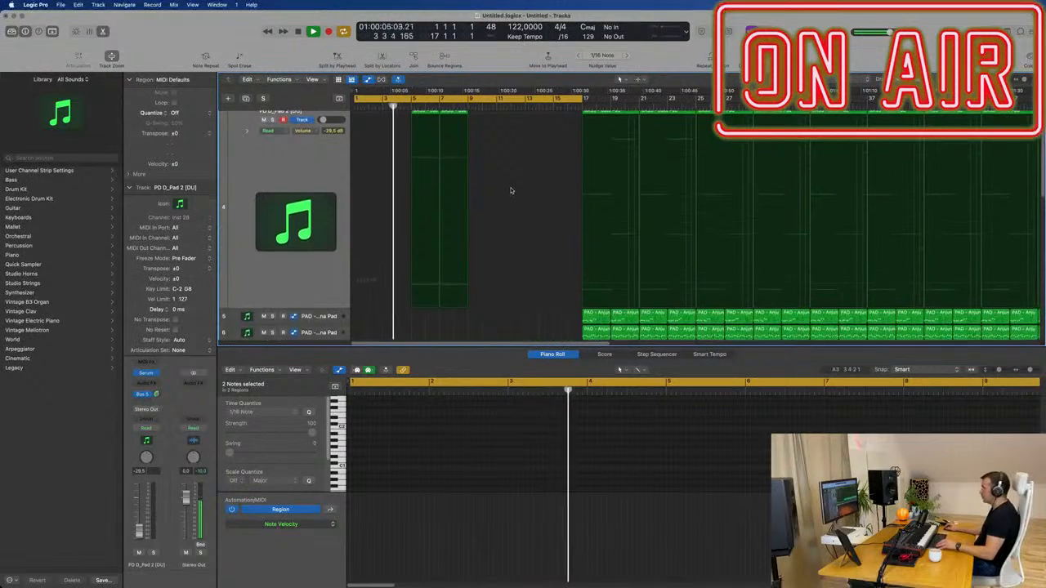
Step: Repeat the SQ Anxiety Loop regions of bars 1–4 and the PO D_Pad 2 regions of bars 5–8 in bars 9–12
scroll(458, 163, up, 3)
drag(445, 153, 407, 171)
key(super+Left)
key(super+Left)
key(super+Left)
key(super+r)
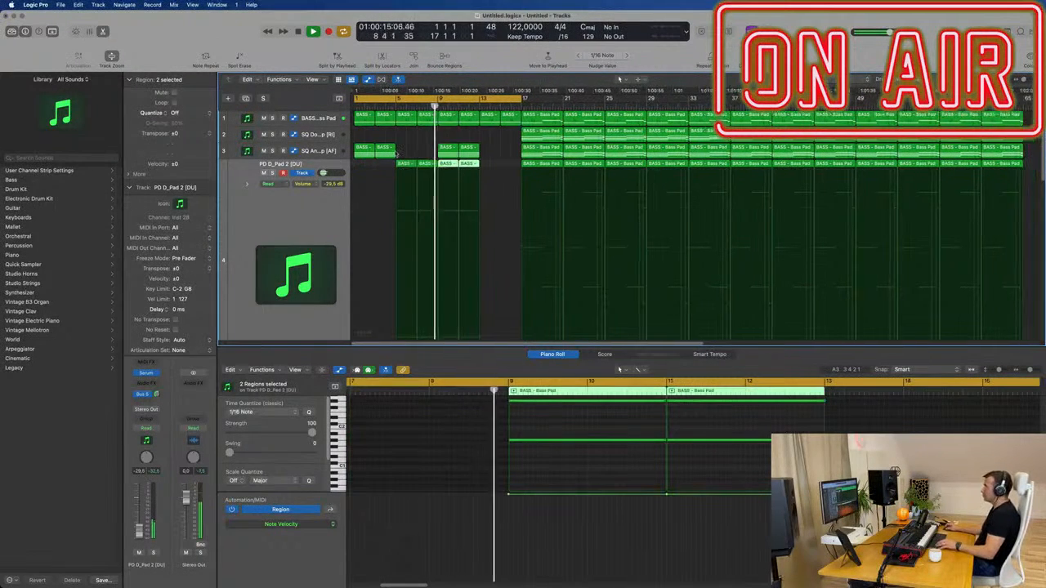
Step: Listen to the Bass Pad during playback and examine its filter cutoff automation across the first 16 bars
click(312, 121)
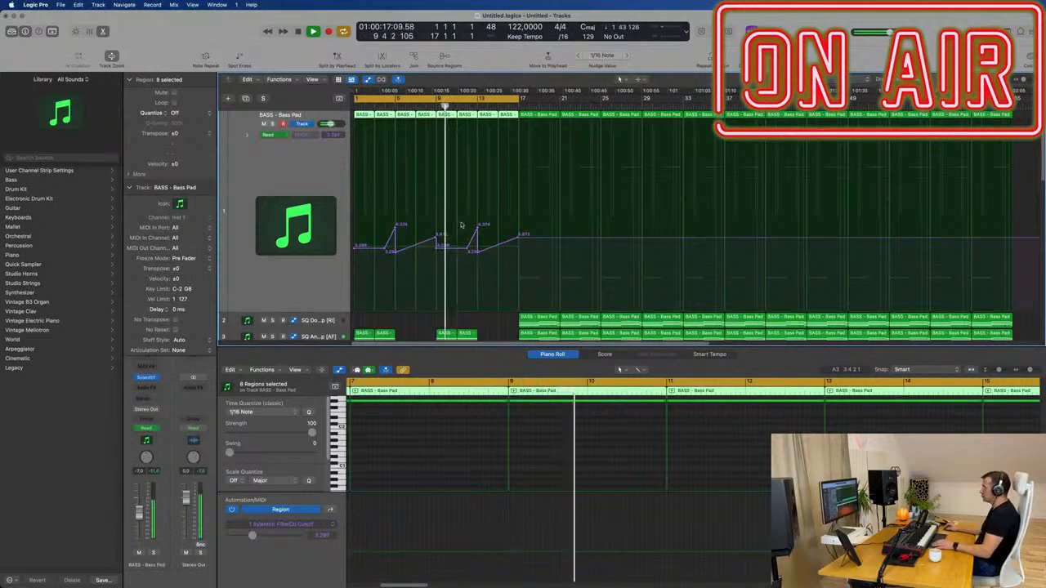
scroll(492, 266, up, 3)
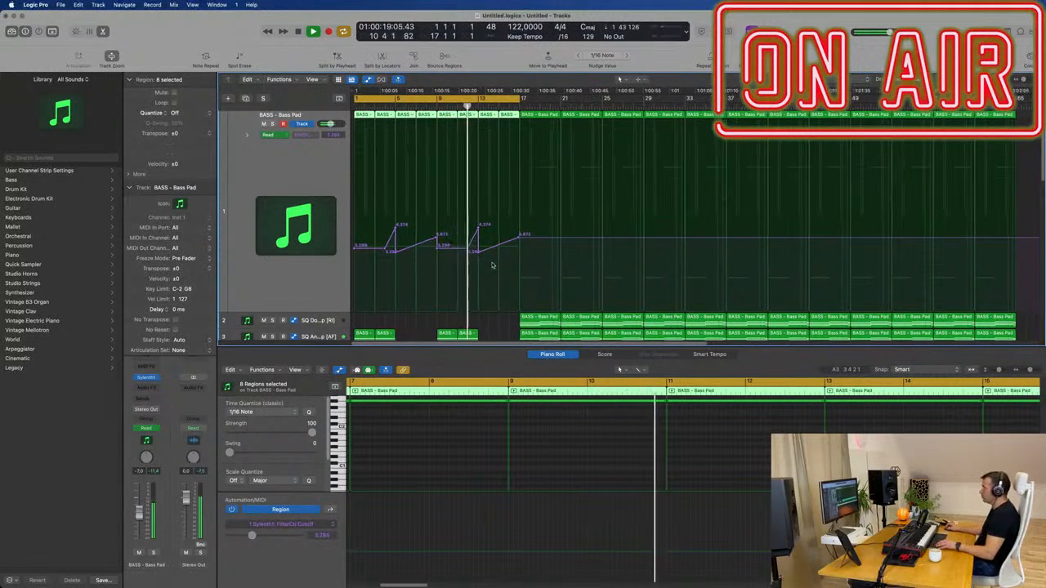
scroll(504, 268, down, 2)
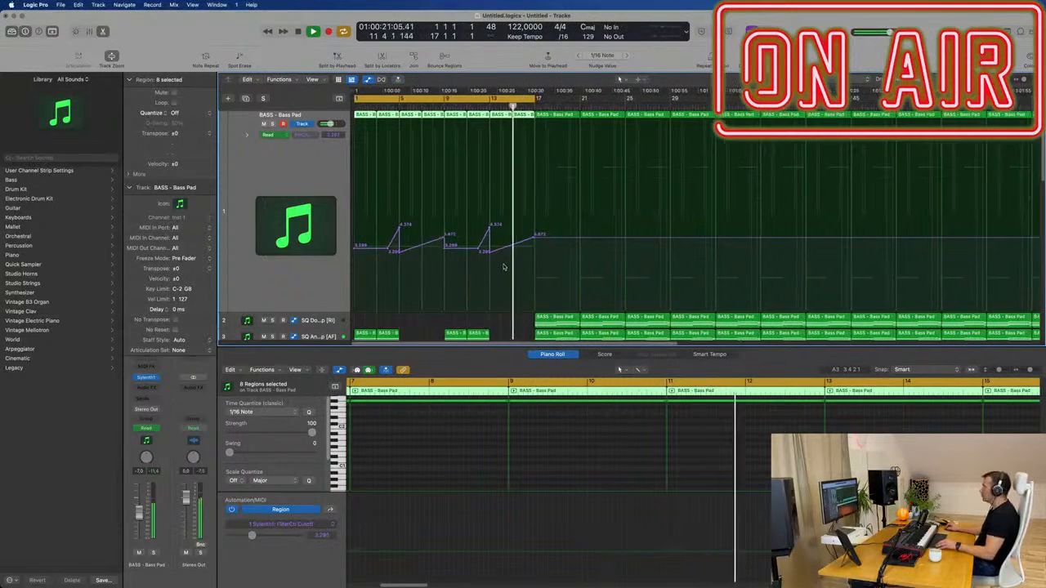
scroll(503, 268, up, 3)
scroll(503, 268, down, 2)
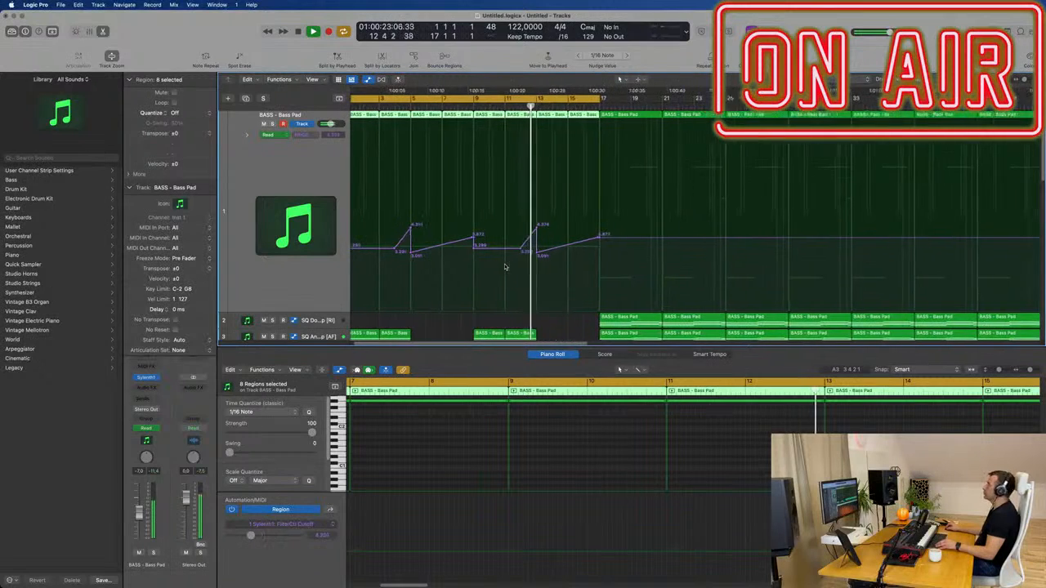
scroll(520, 267, up, 3)
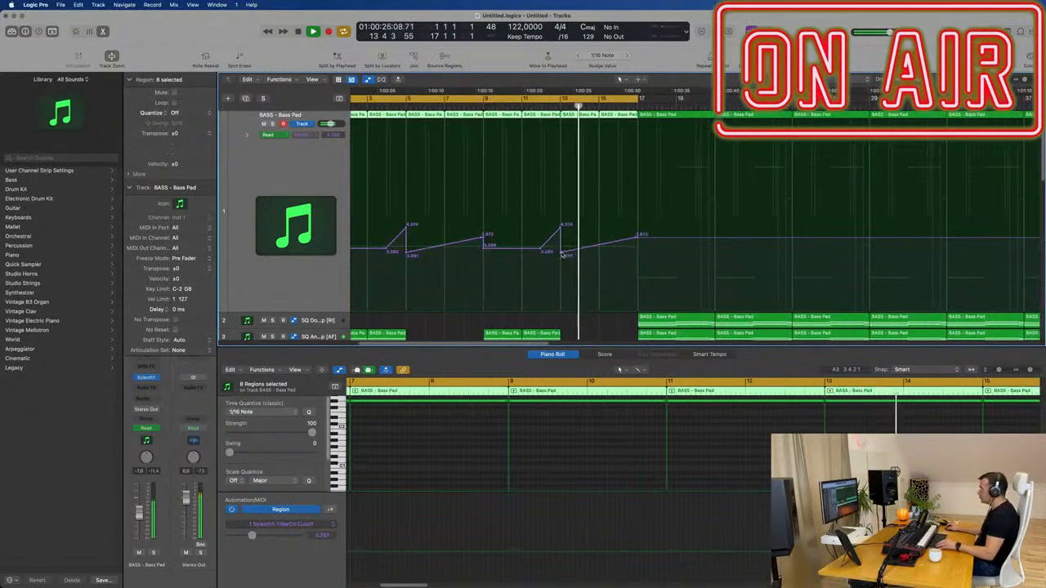
click(562, 256)
scroll(561, 260, down, 3)
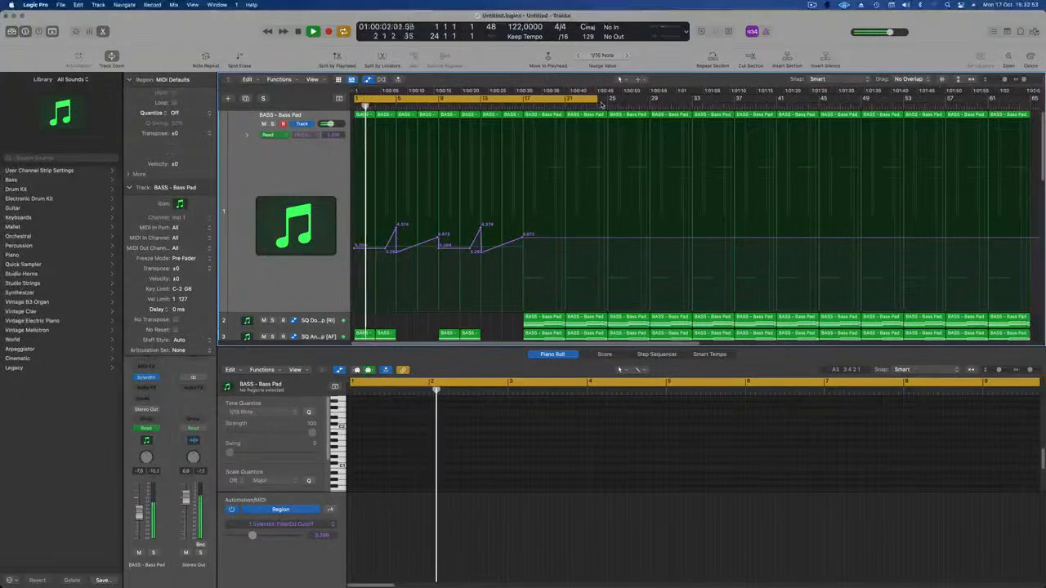
click(304, 172)
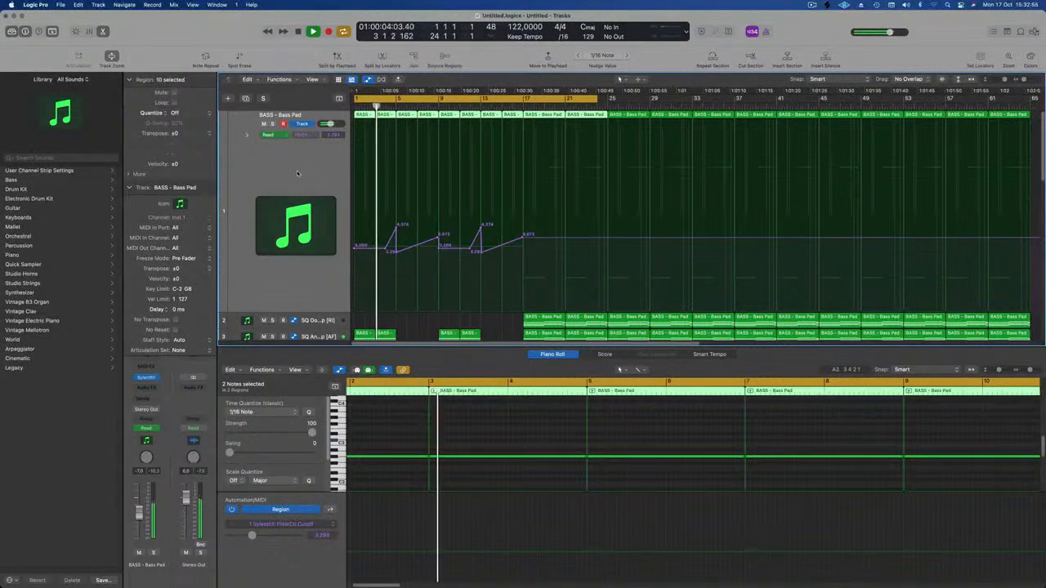